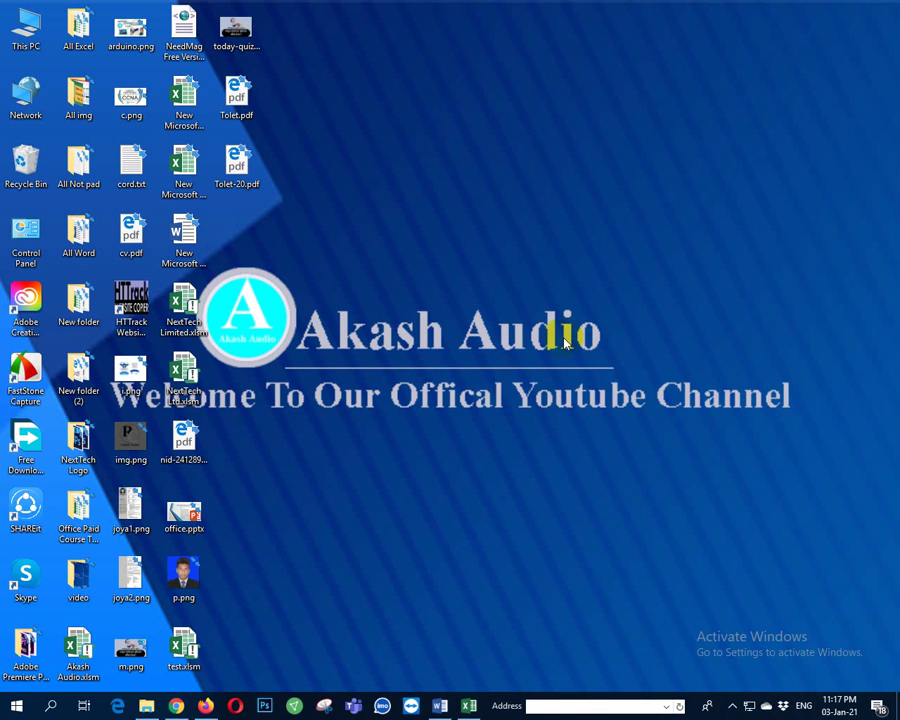
Refresh the Windows desktop and restore the Invoice Demo.xlsx window from the taskbar
right_click(591, 139)
click(607, 176)
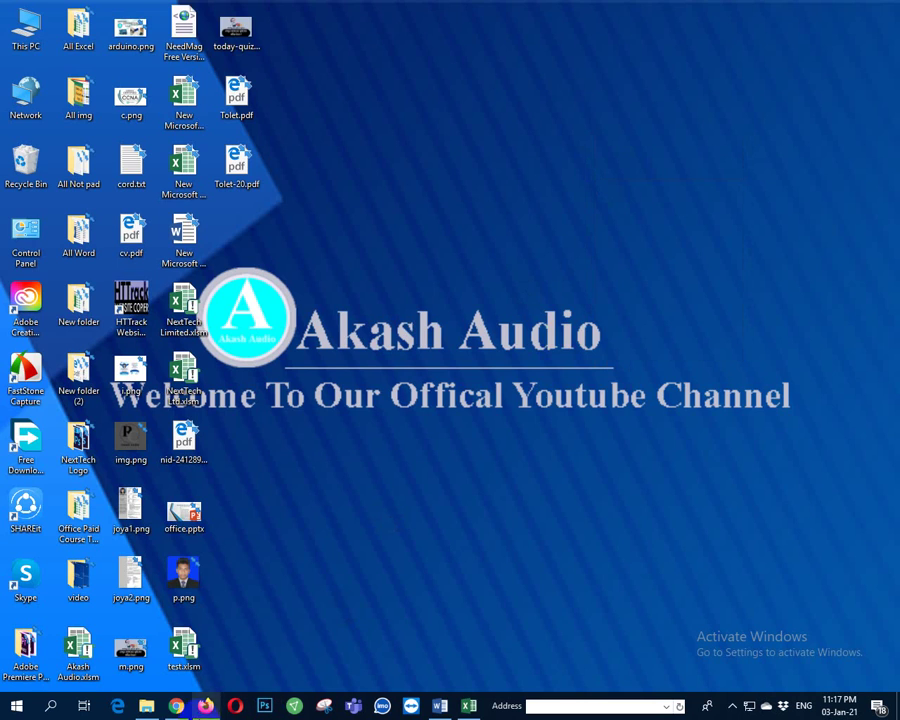
click(468, 706)
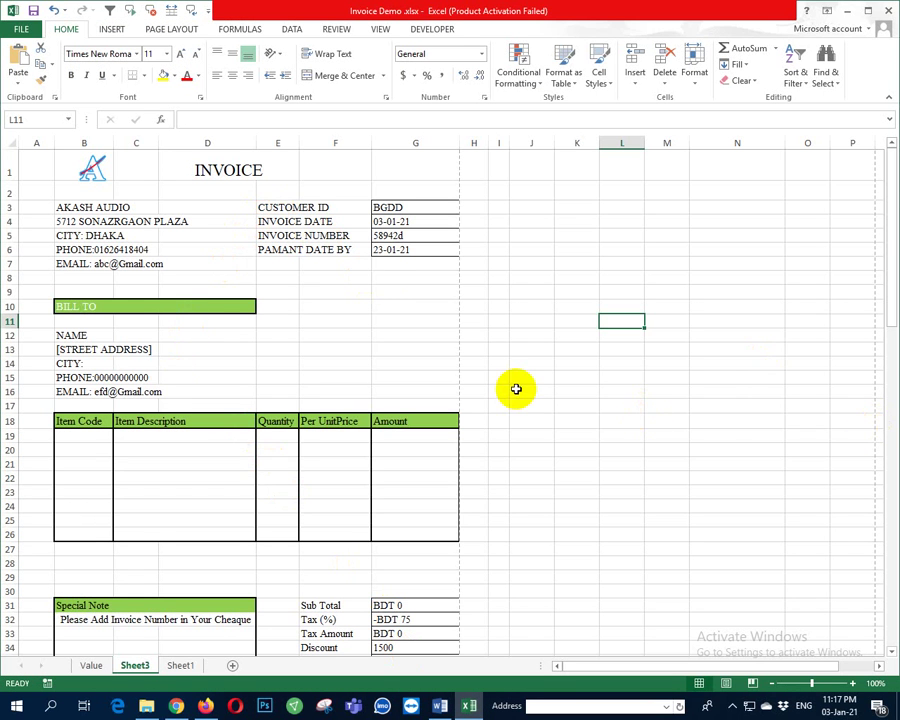
scroll(516, 389, down, 3)
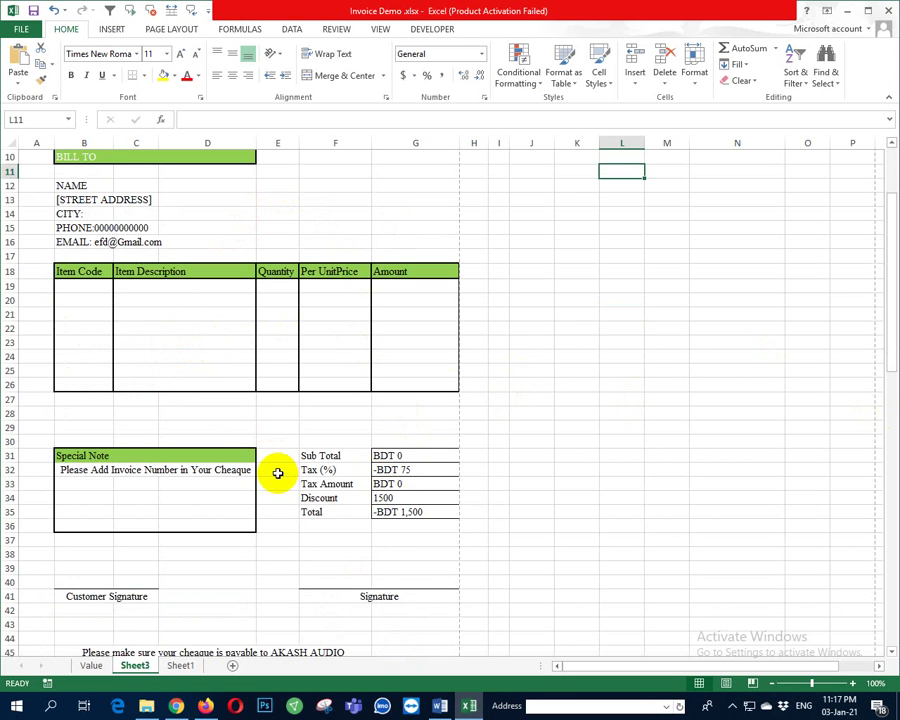
scroll(278, 473, down, 2)
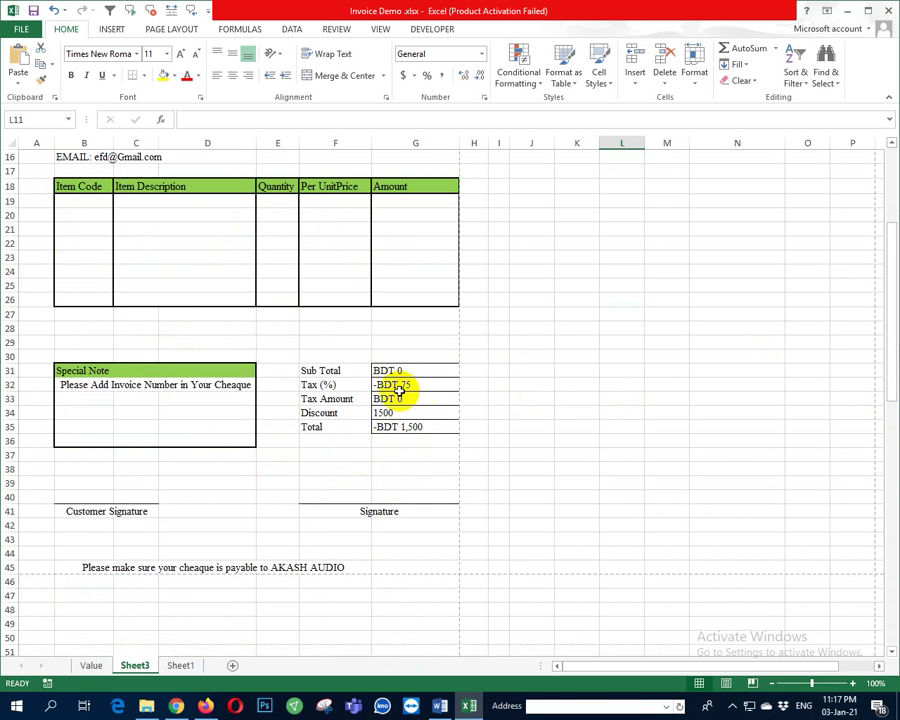
scroll(328, 386, up, 2)
scroll(476, 460, up, 1)
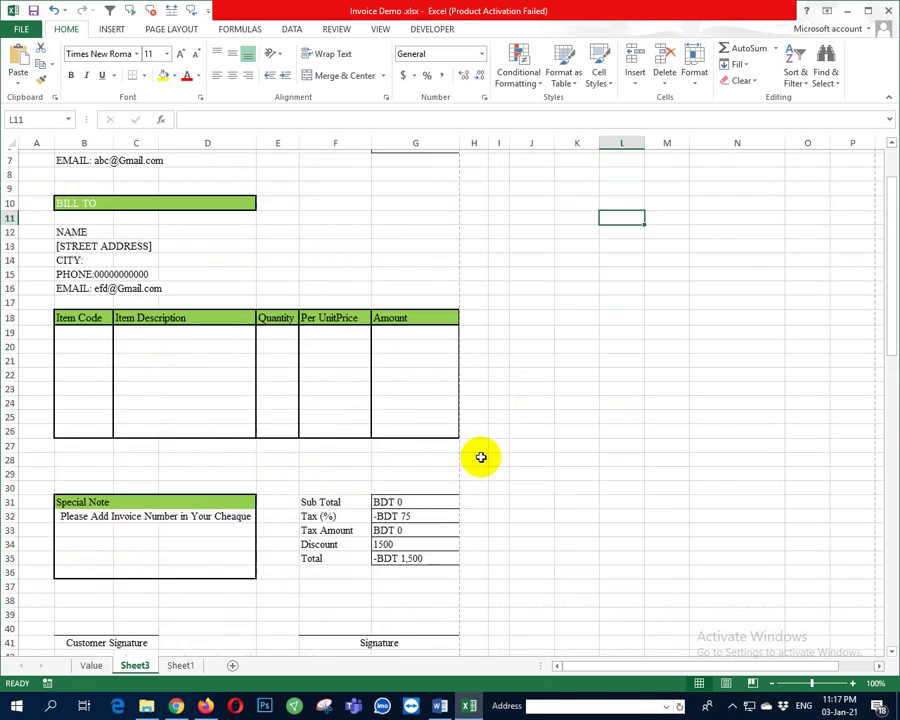
scroll(481, 457, up, 2)
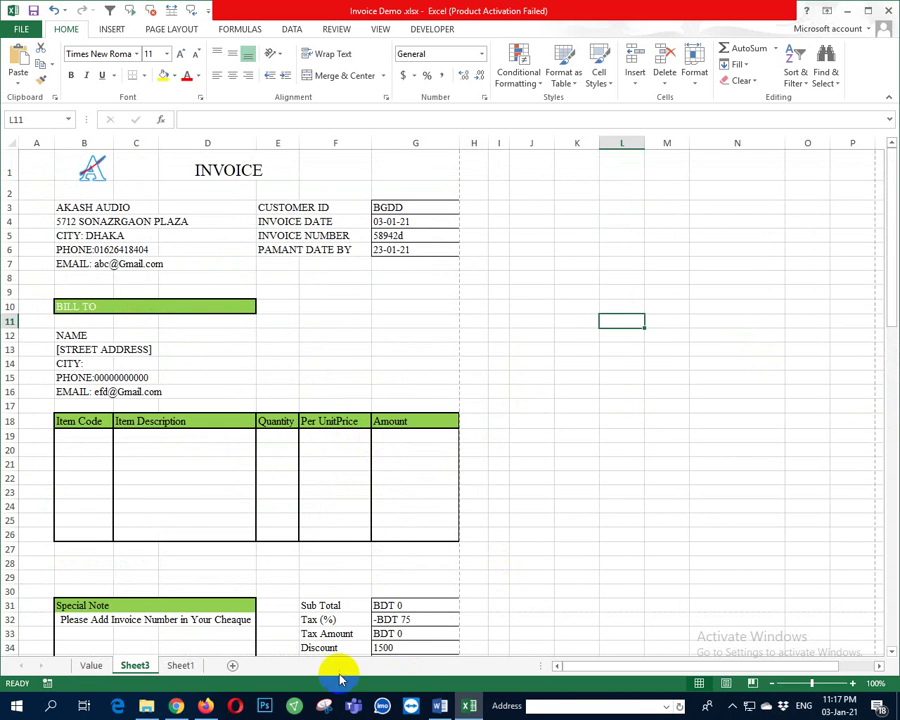
click(181, 666)
scroll(292, 290, up, 5)
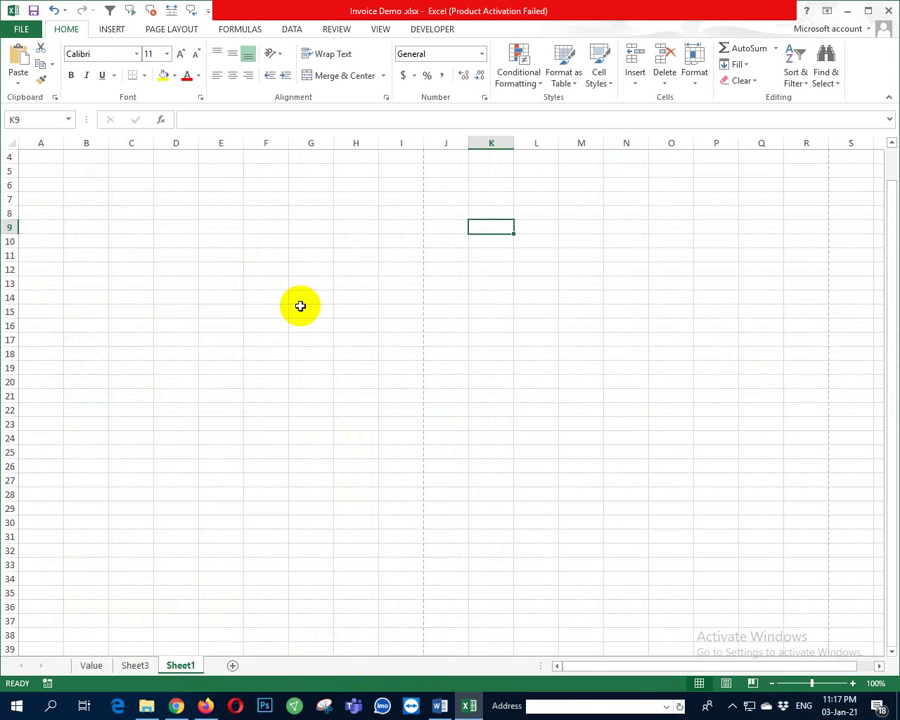
click(135, 666)
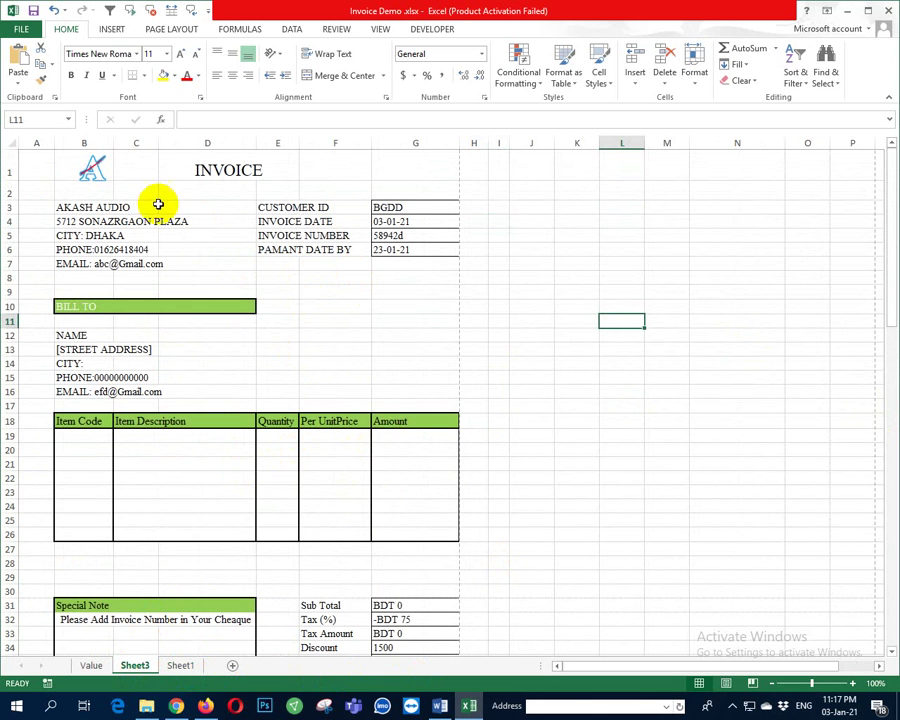
click(258, 168)
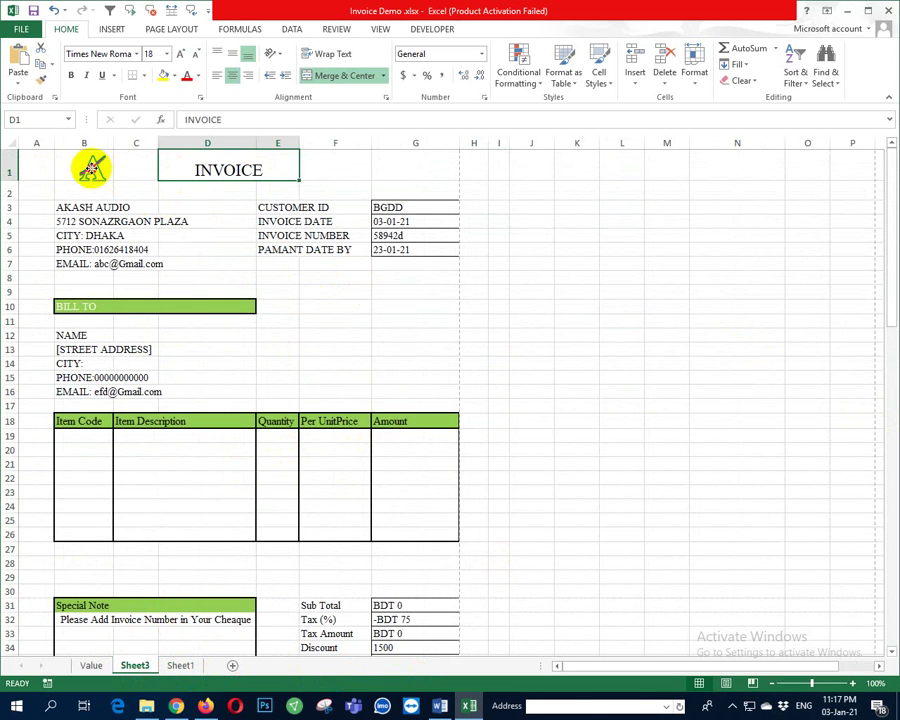
click(92, 168)
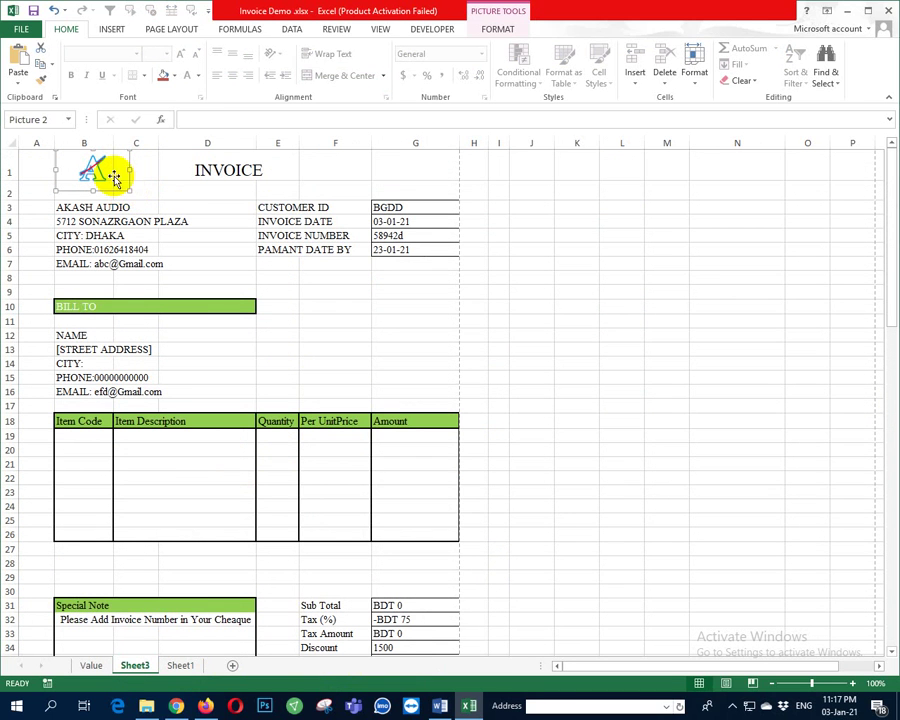
click(257, 170)
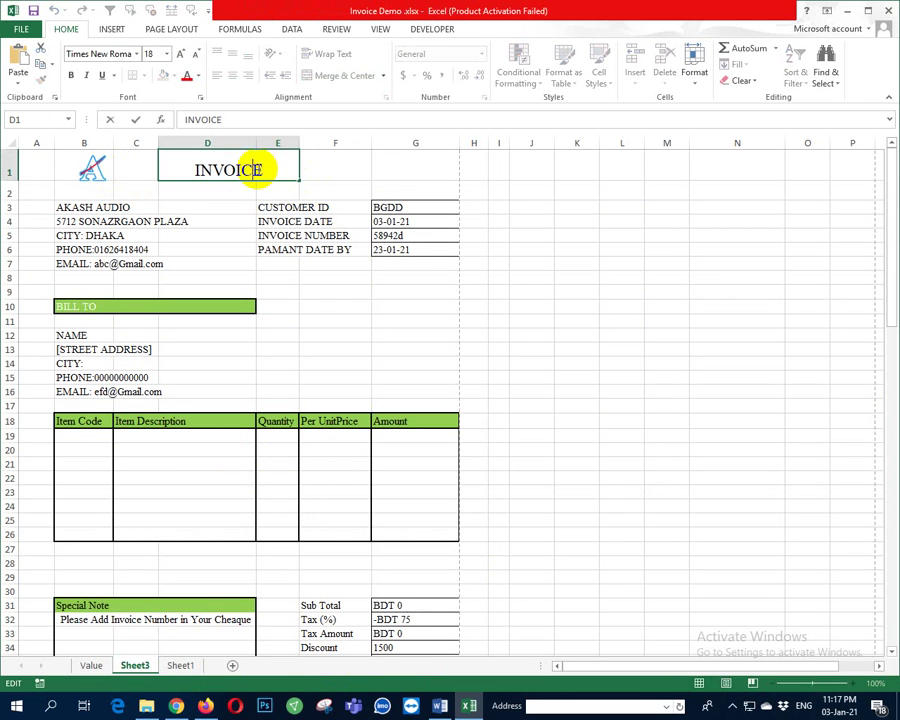
double_click(208, 170)
drag(262, 170, 186, 166)
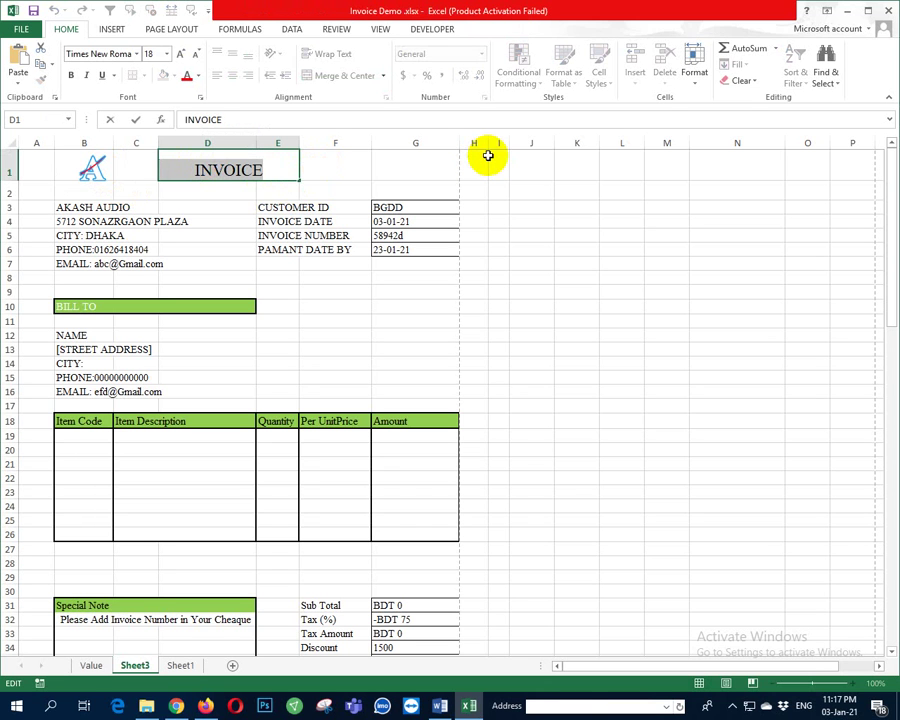
click(578, 220)
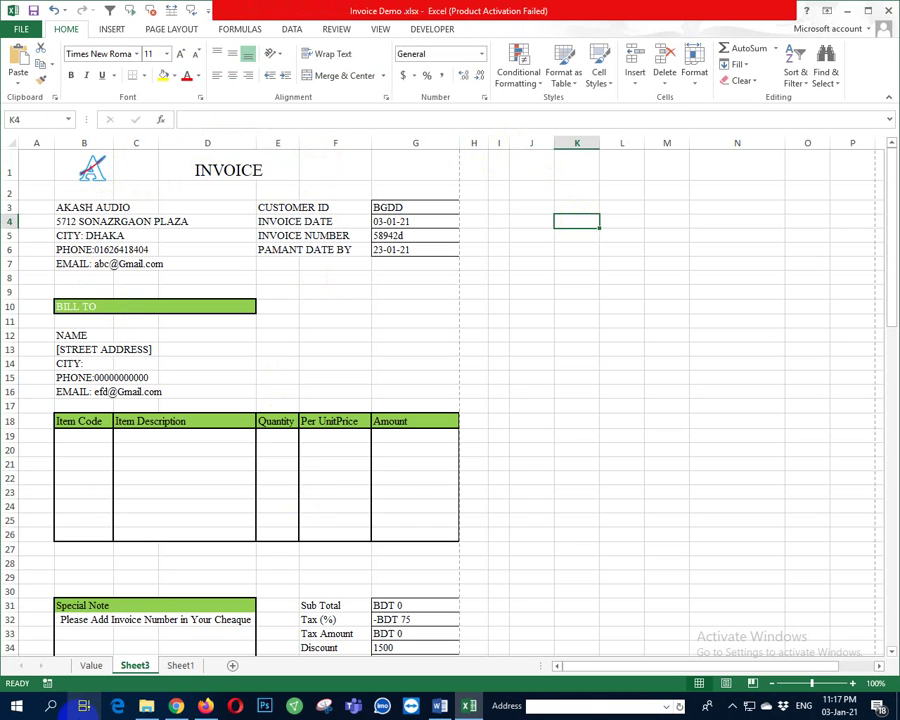
Switch to the empty Sheet1 and check that the printed page ends at column I
click(178, 665)
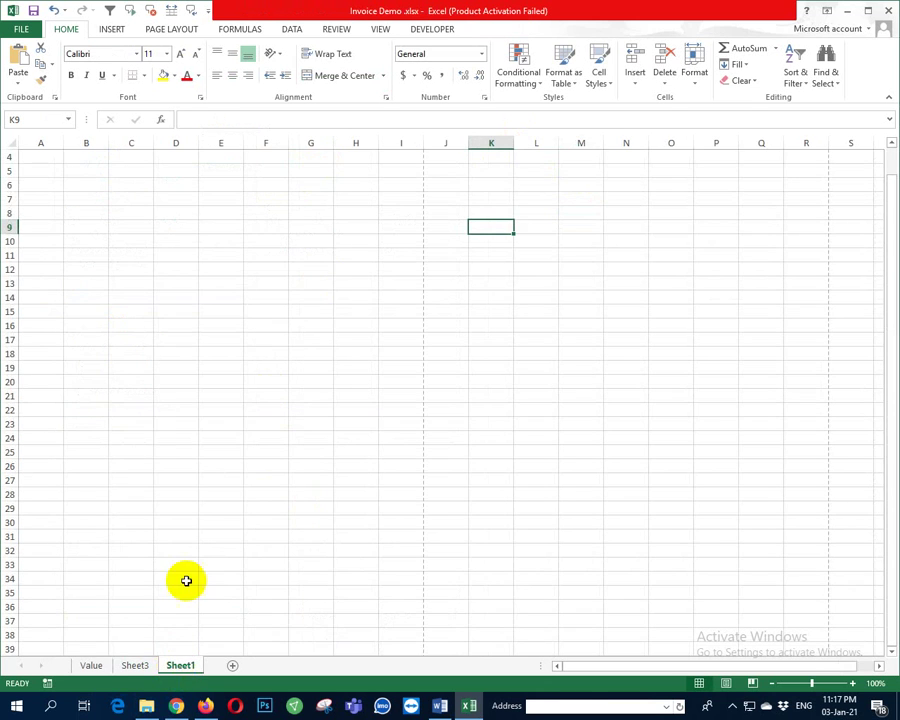
click(45, 157)
click(204, 156)
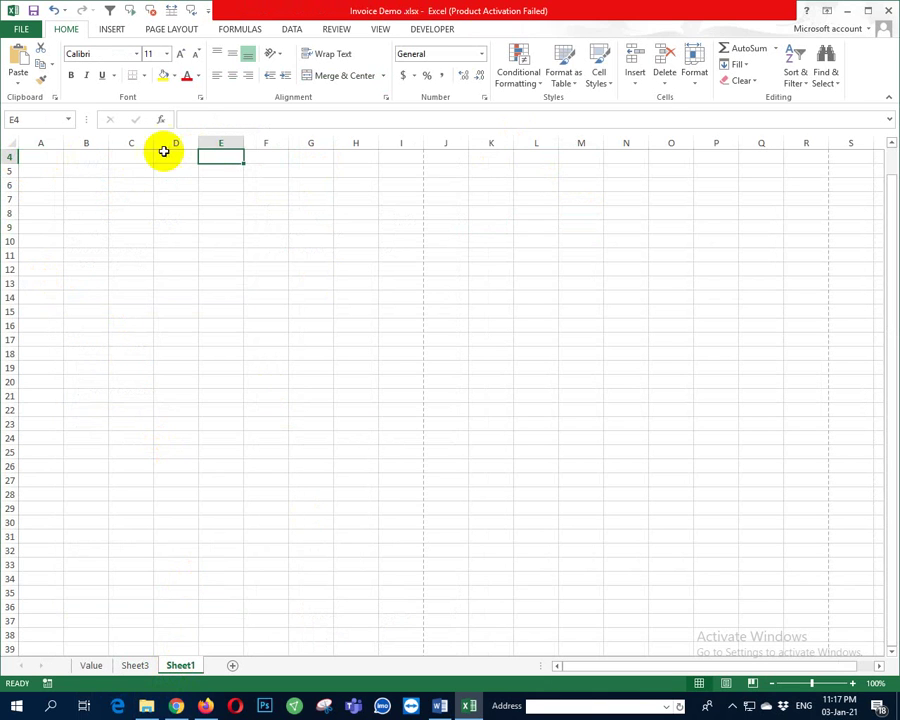
click(44, 156)
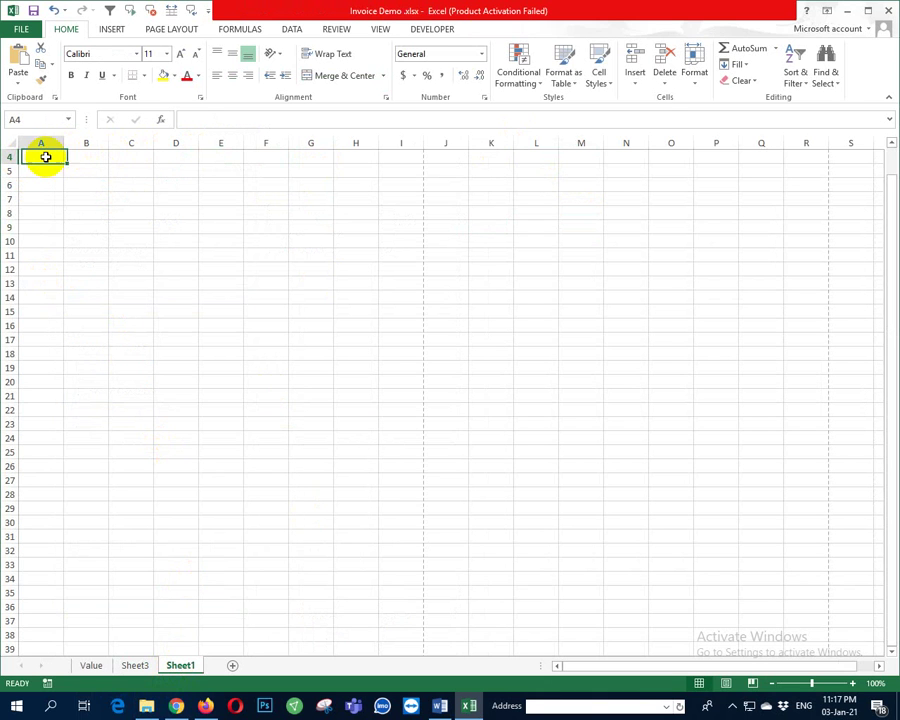
click(405, 150)
click(626, 325)
scroll(366, 284, down, 1)
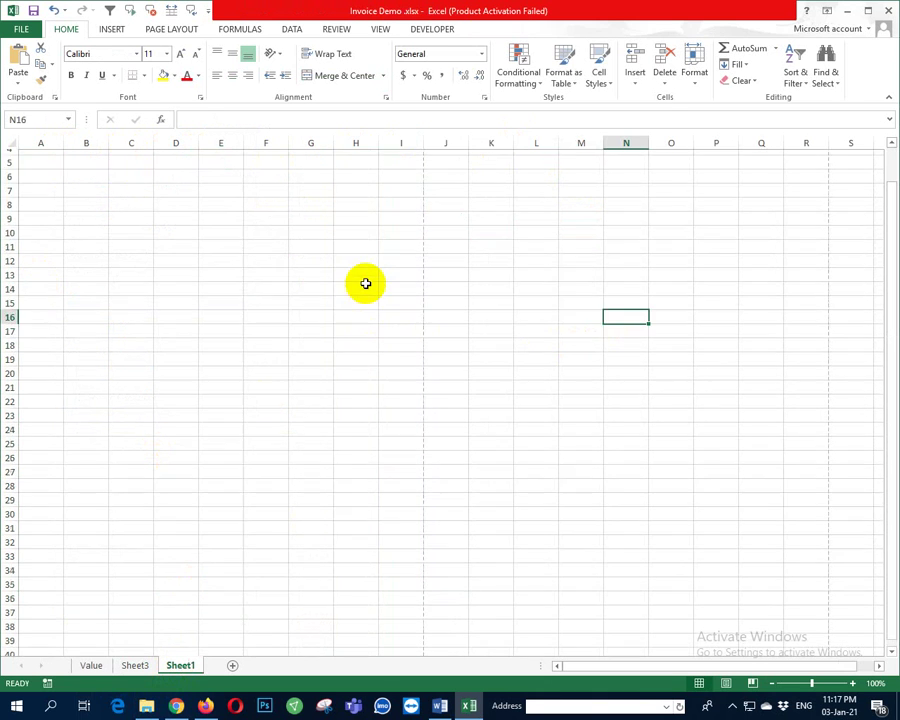
scroll(365, 340, down, 4)
scroll(330, 340, down, 4)
scroll(300, 250, up, 4)
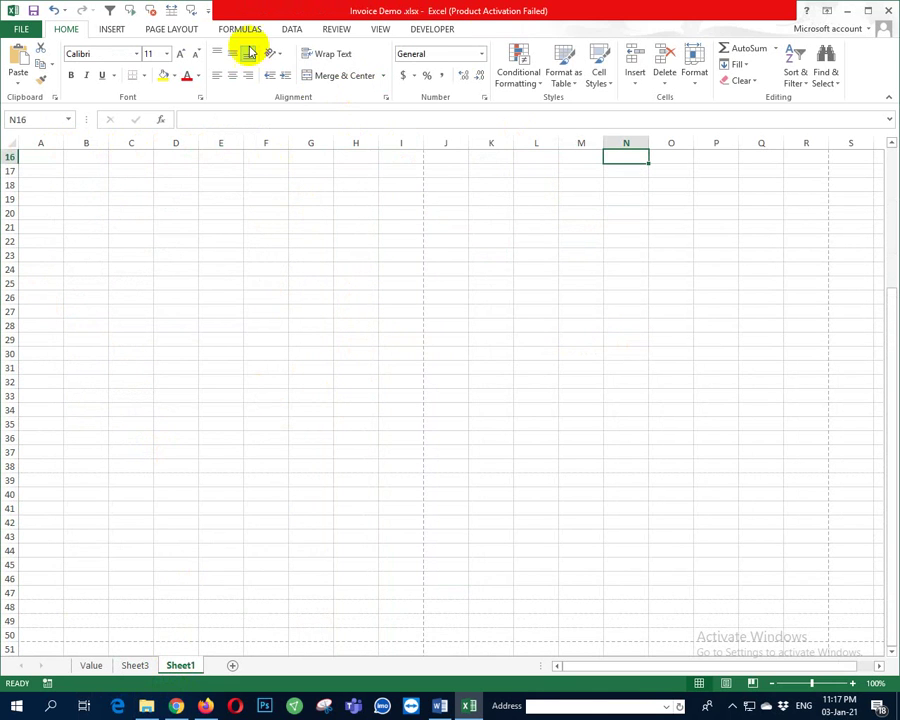
Set Sheet1's paper size to A4 in Page Setup
click(170, 29)
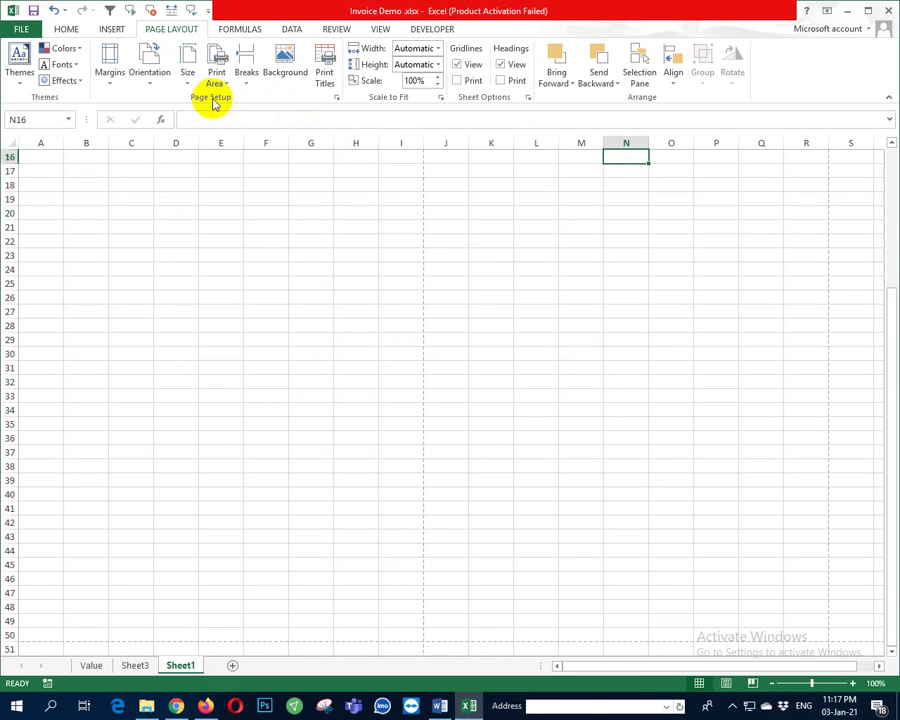
click(335, 98)
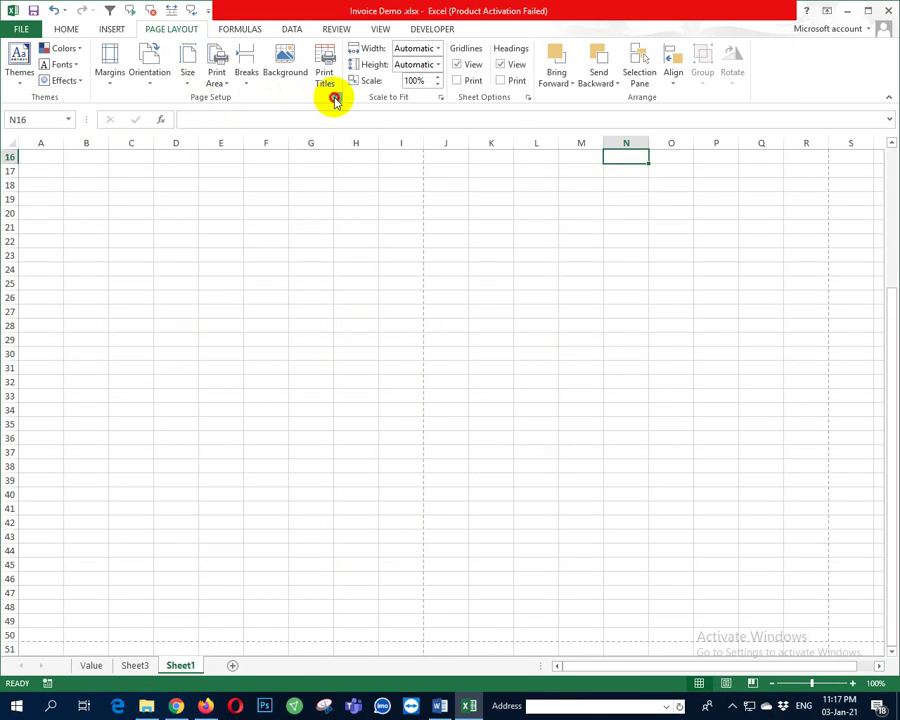
click(565, 353)
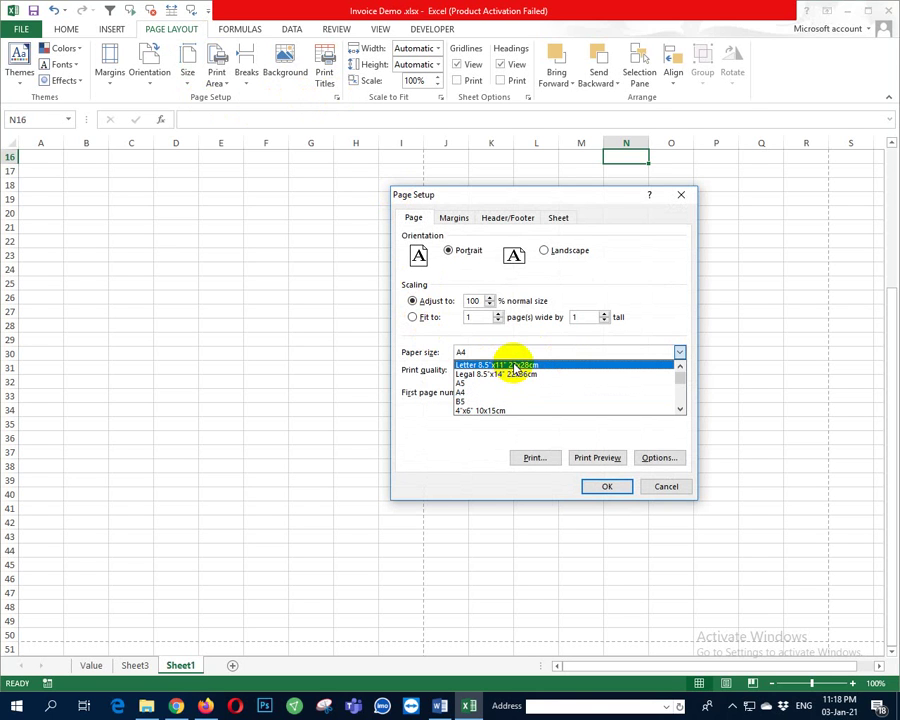
click(470, 392)
click(600, 484)
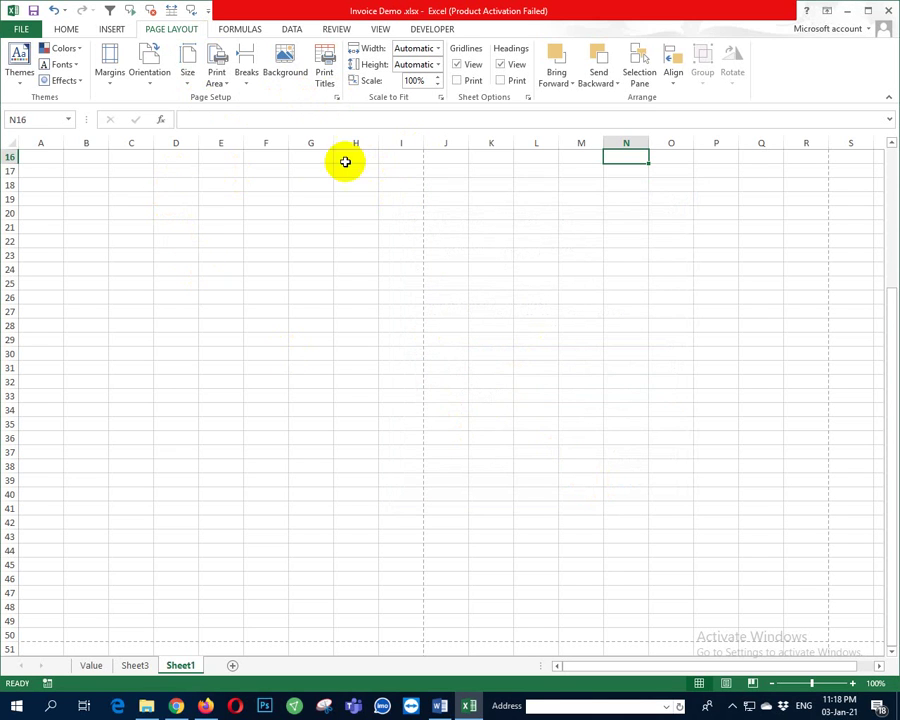
Merge and centre A1:I1 into one title cell and make row 1 taller
click(88, 157)
click(250, 310)
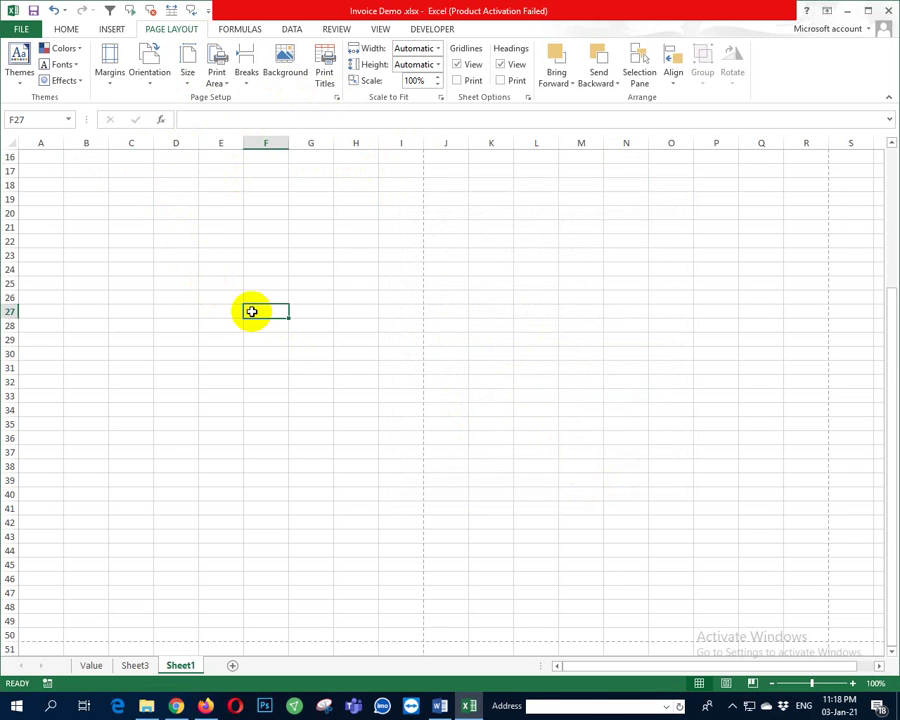
scroll(262, 426, down, 5)
scroll(291, 371, up, 3)
scroll(159, 371, up, 2)
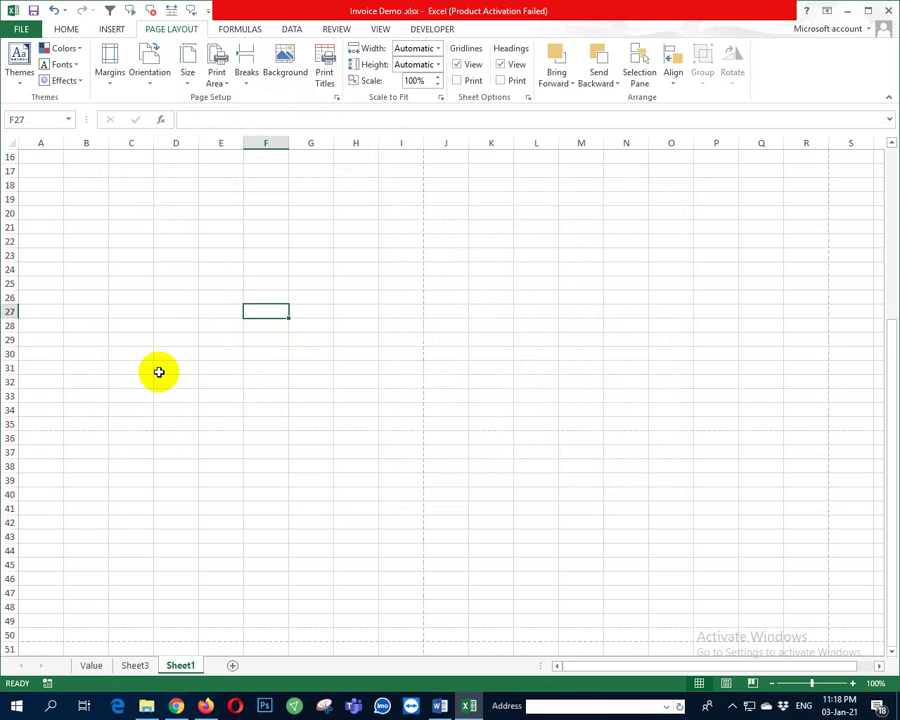
scroll(159, 372, up, 4)
scroll(159, 372, up, 1)
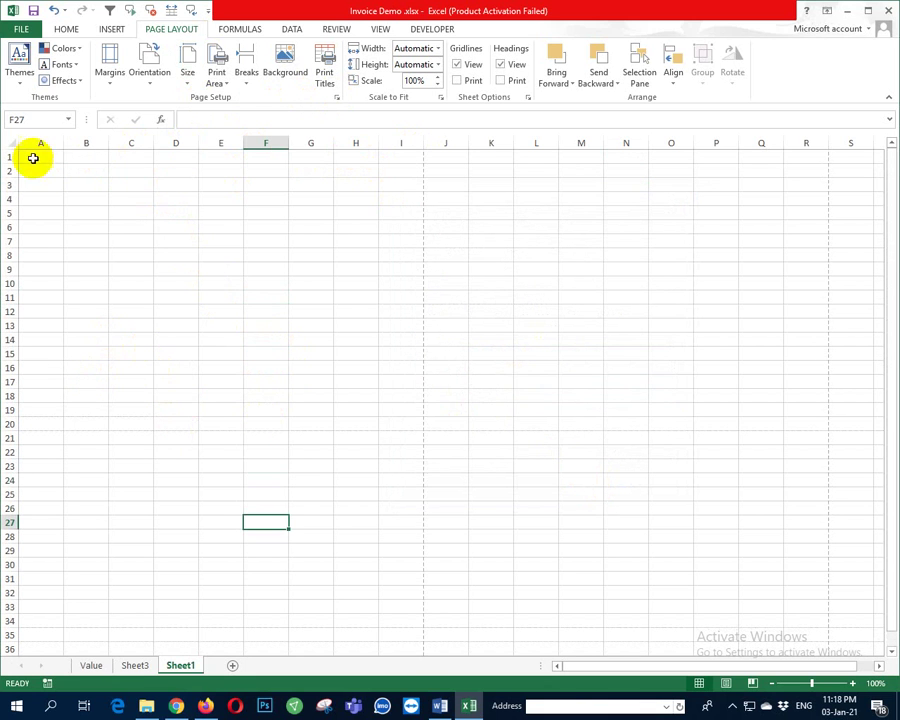
click(164, 161)
click(95, 157)
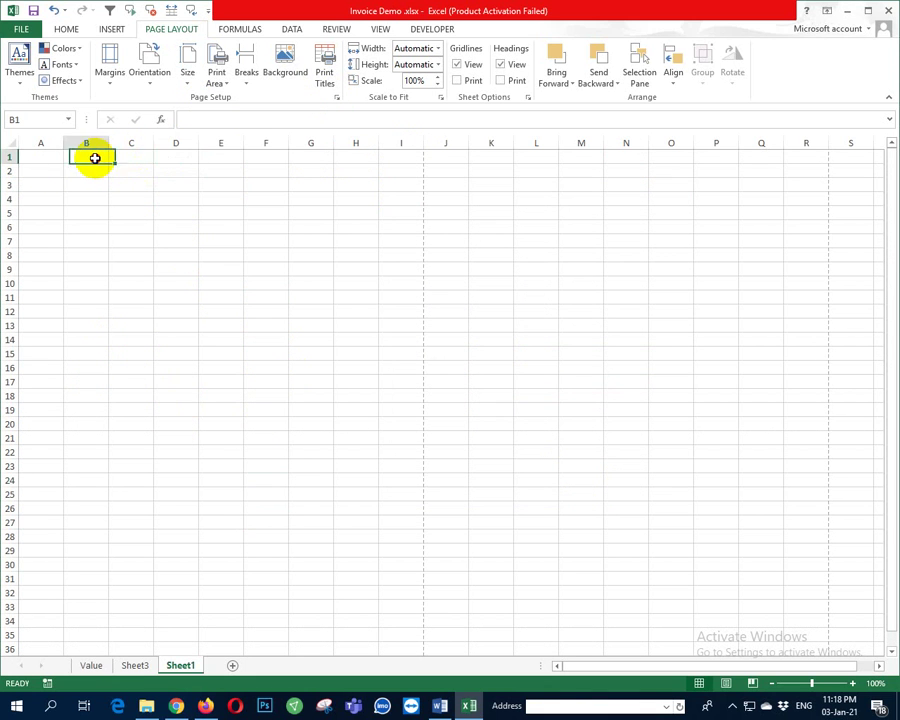
click(139, 158)
drag(48, 155, 387, 157)
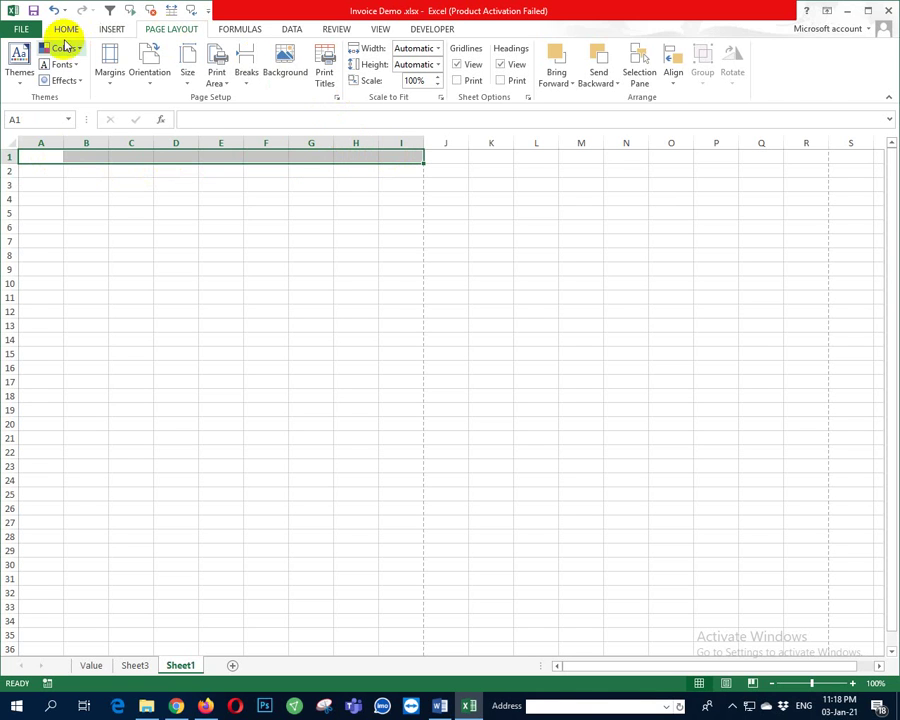
click(67, 30)
click(345, 75)
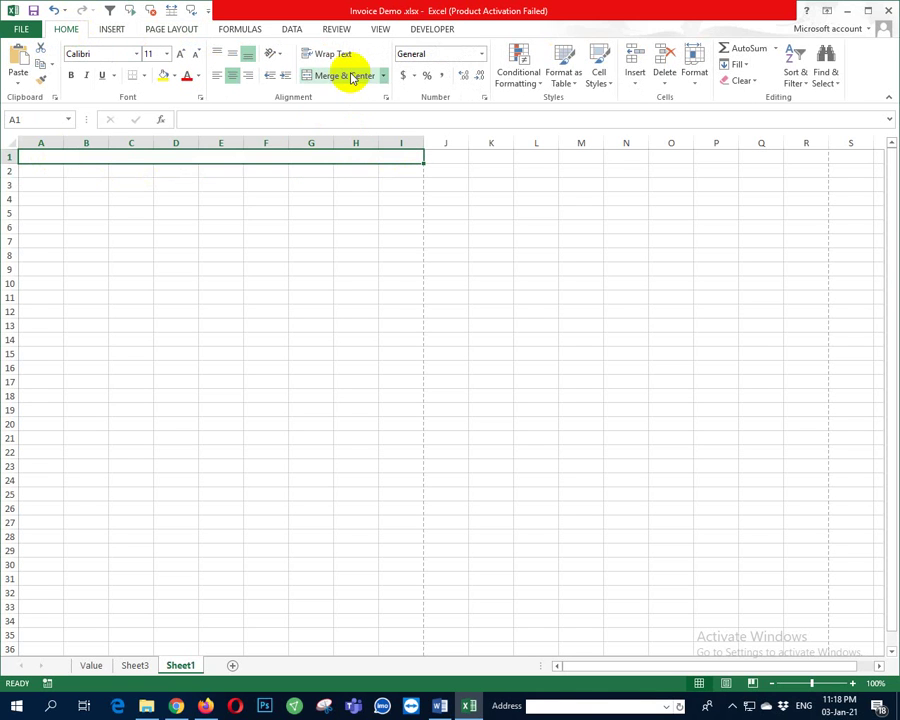
drag(16, 164, 17, 181)
Type the title INVOICE into the merged A1:I1 cell
double_click(210, 168)
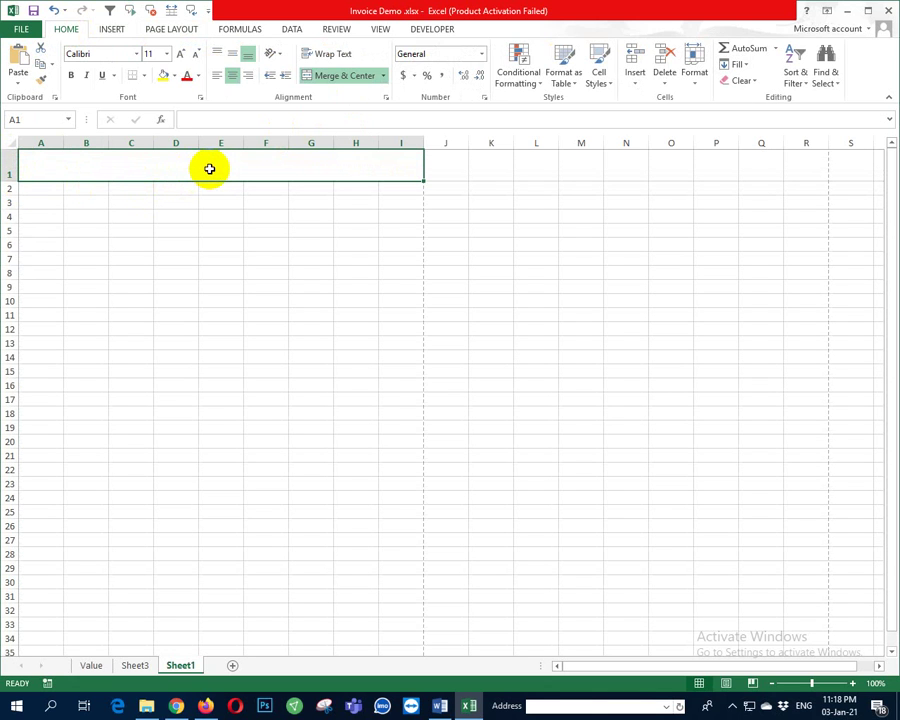
text(INVOICE)
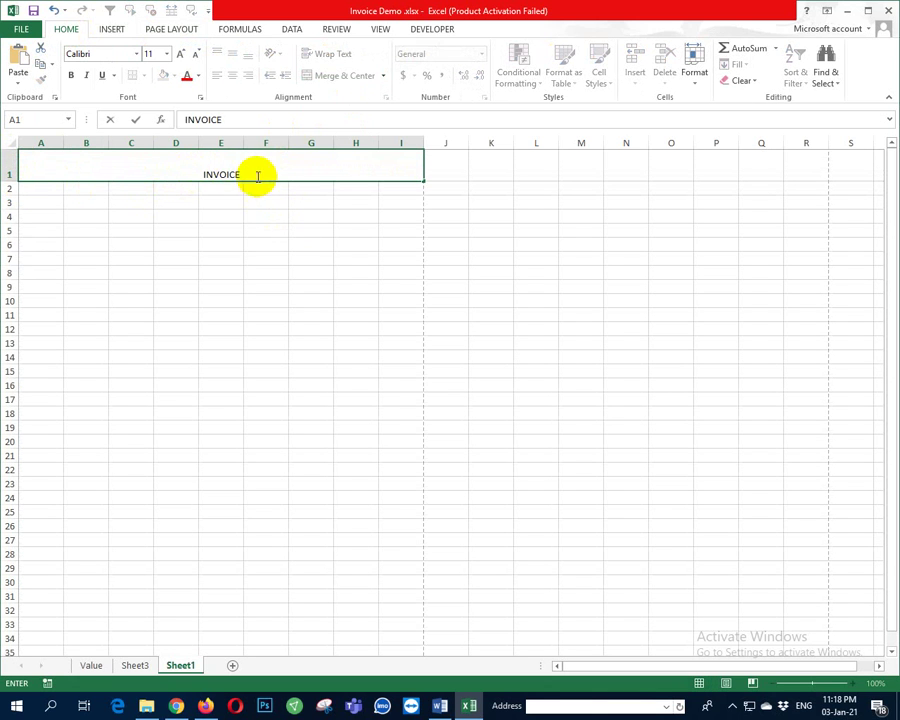
click(239, 222)
click(244, 170)
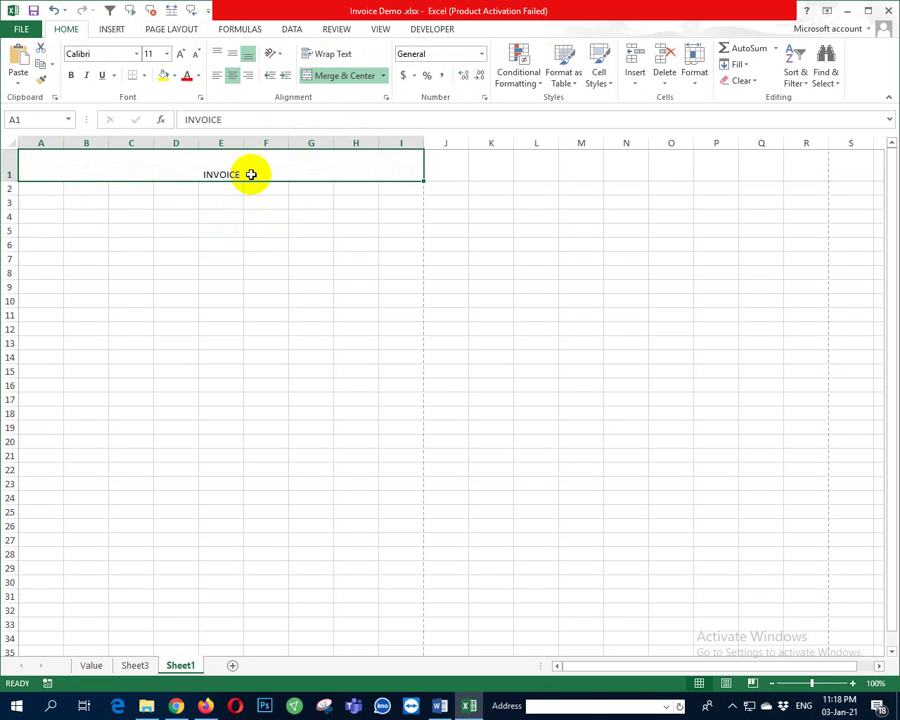
Format INVOICE as bold 18-point Times New Roman, middle-aligned vertically
click(232, 53)
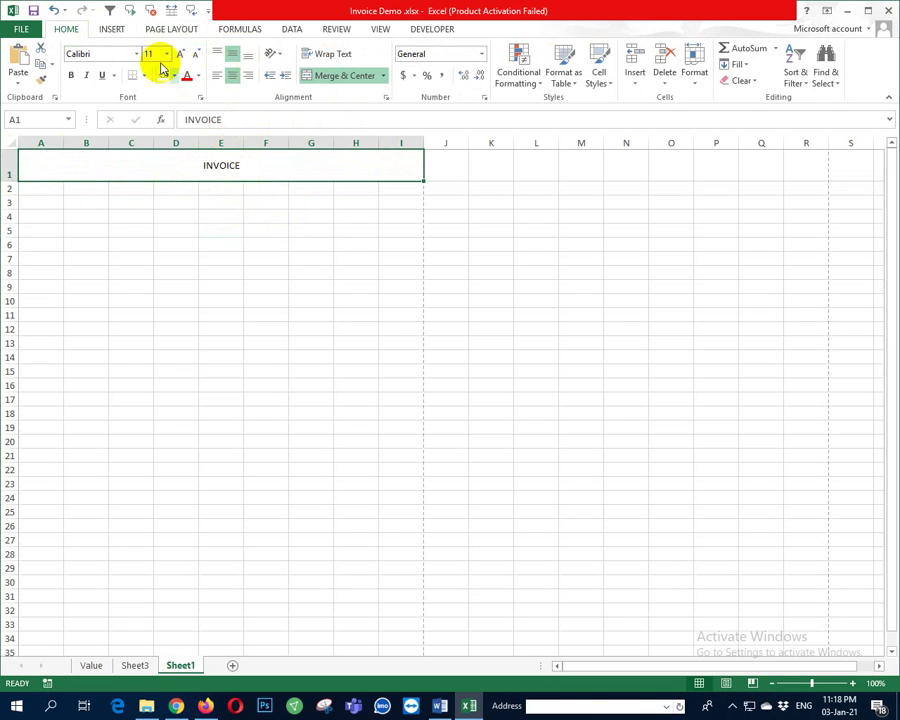
click(111, 56)
text(times)
key(Return)
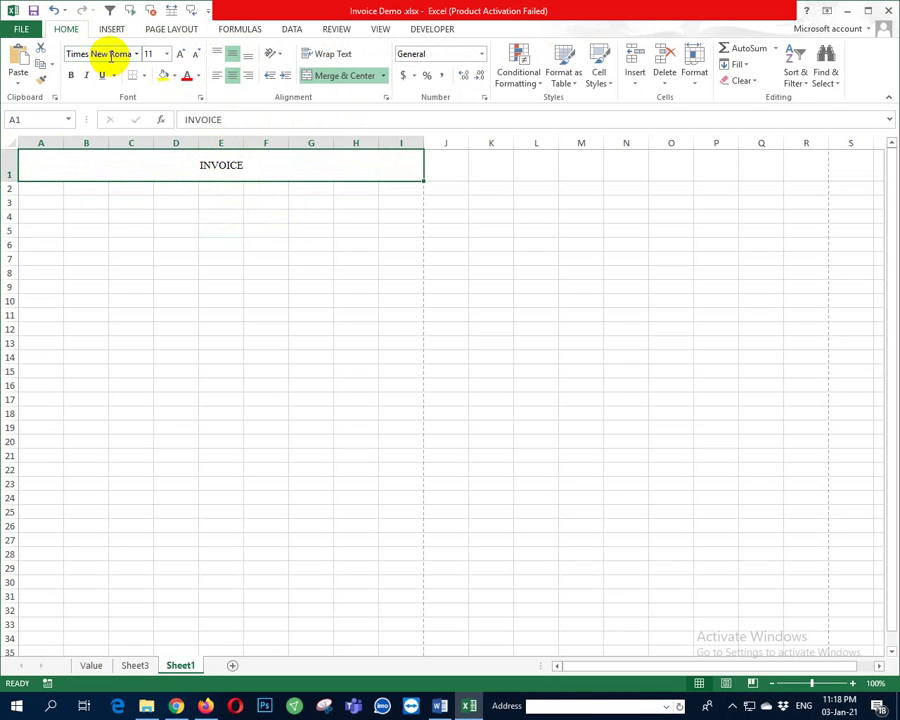
click(180, 53)
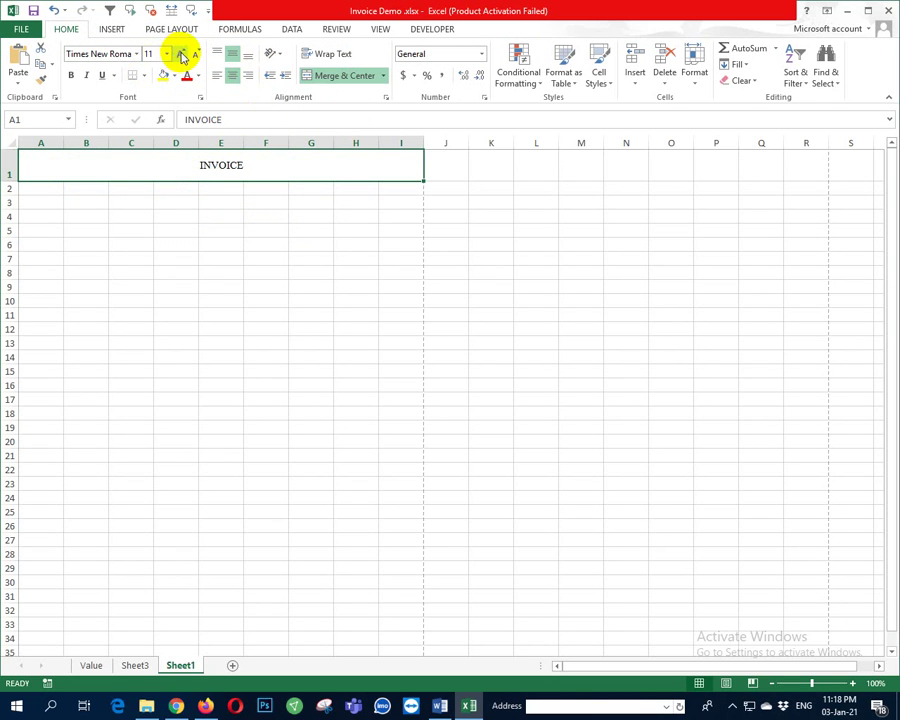
click(180, 53)
click(180, 53)
click(180, 53)
click(70, 75)
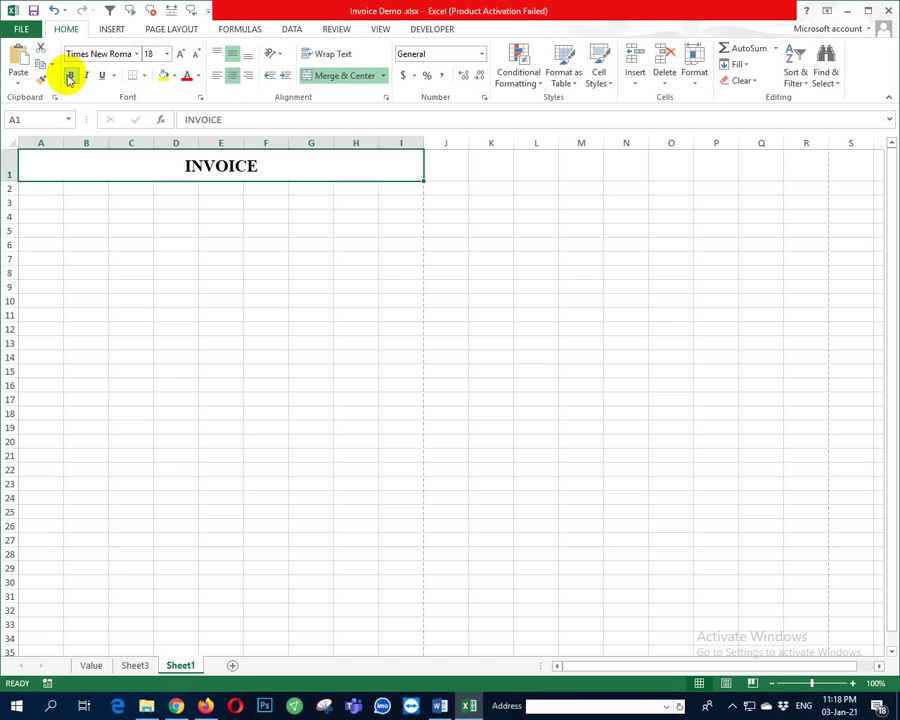
click(309, 208)
click(160, 218)
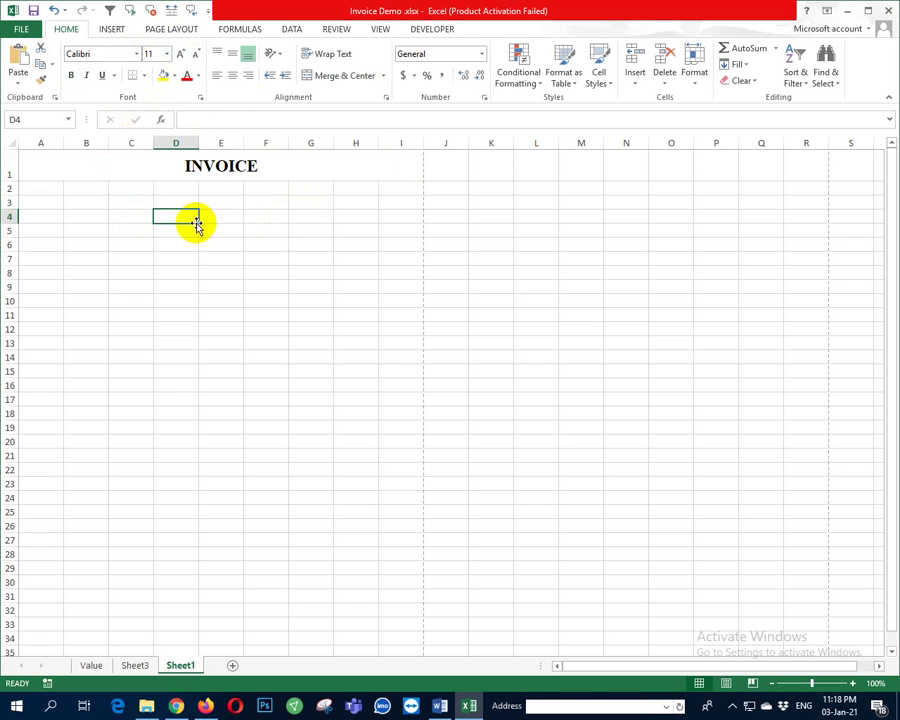
click(135, 665)
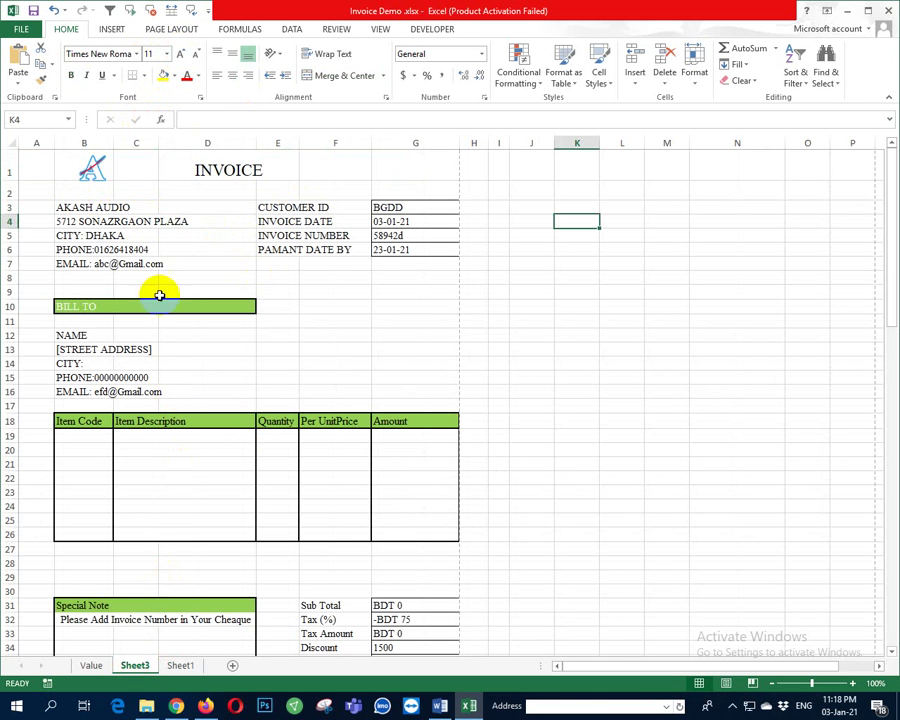
click(93, 207)
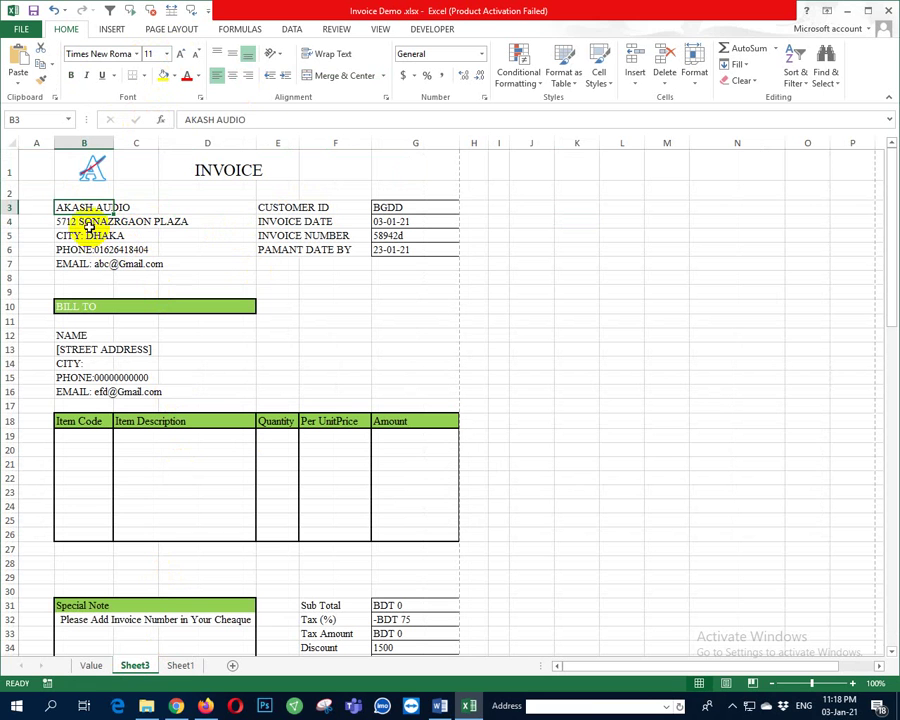
click(90, 224)
click(94, 237)
click(92, 262)
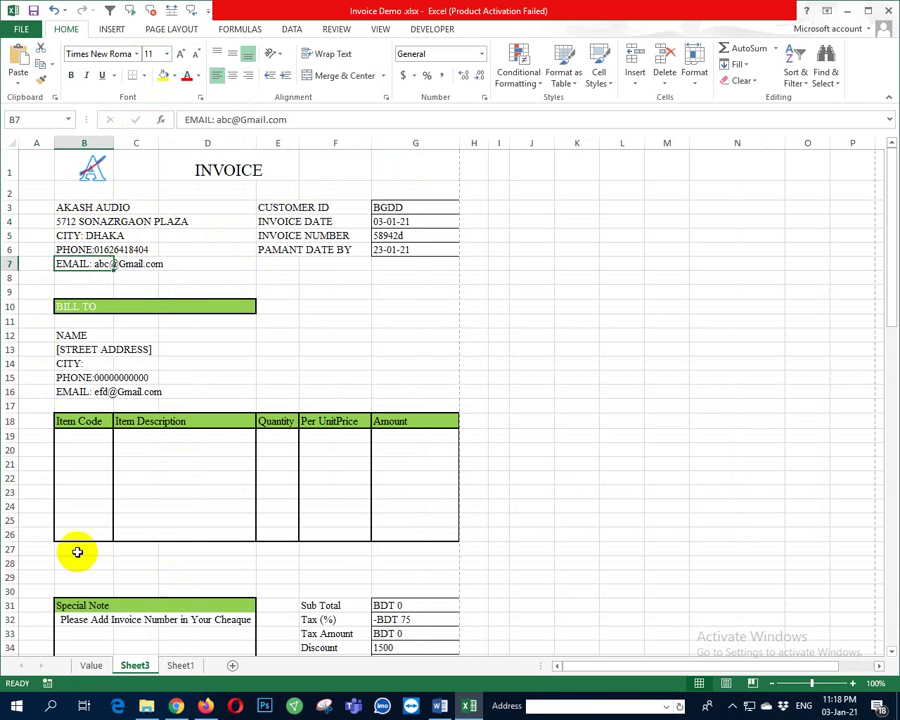
click(183, 668)
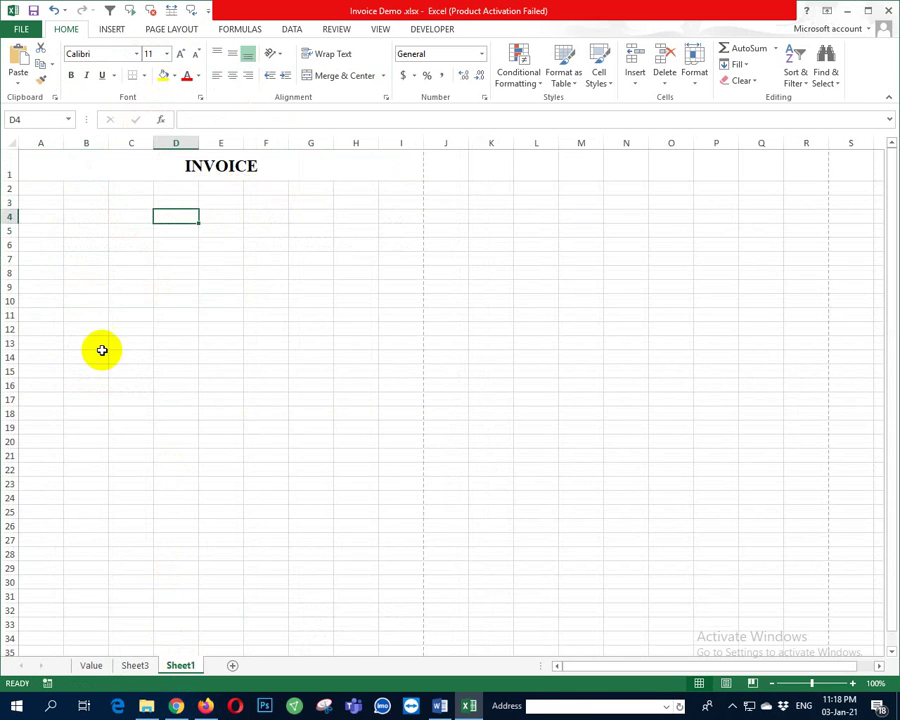
click(65, 191)
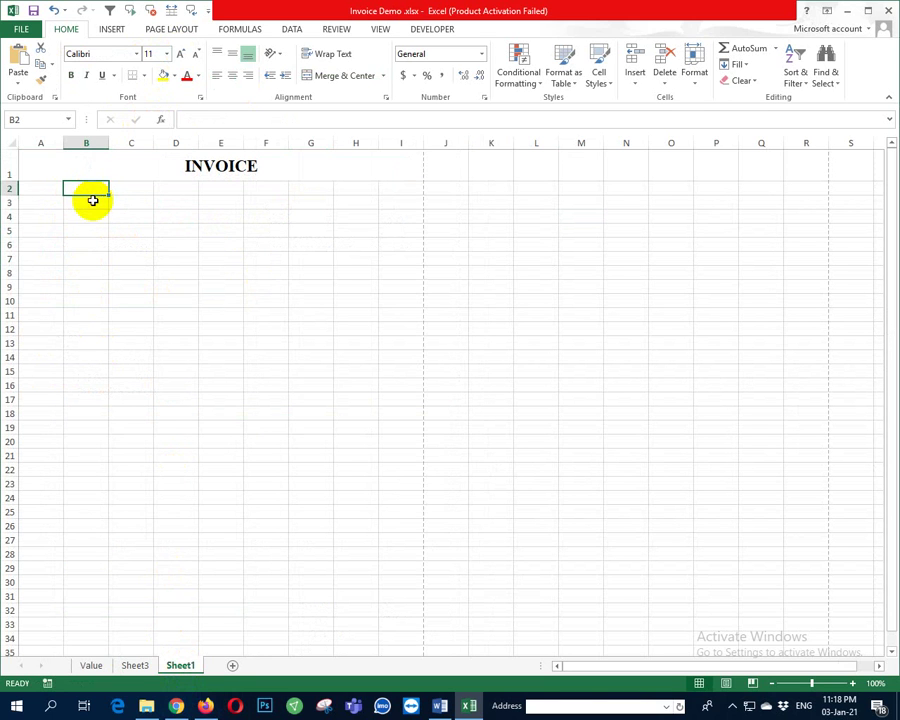
Enter the company name AKASH AUDIO in B3
click(83, 198)
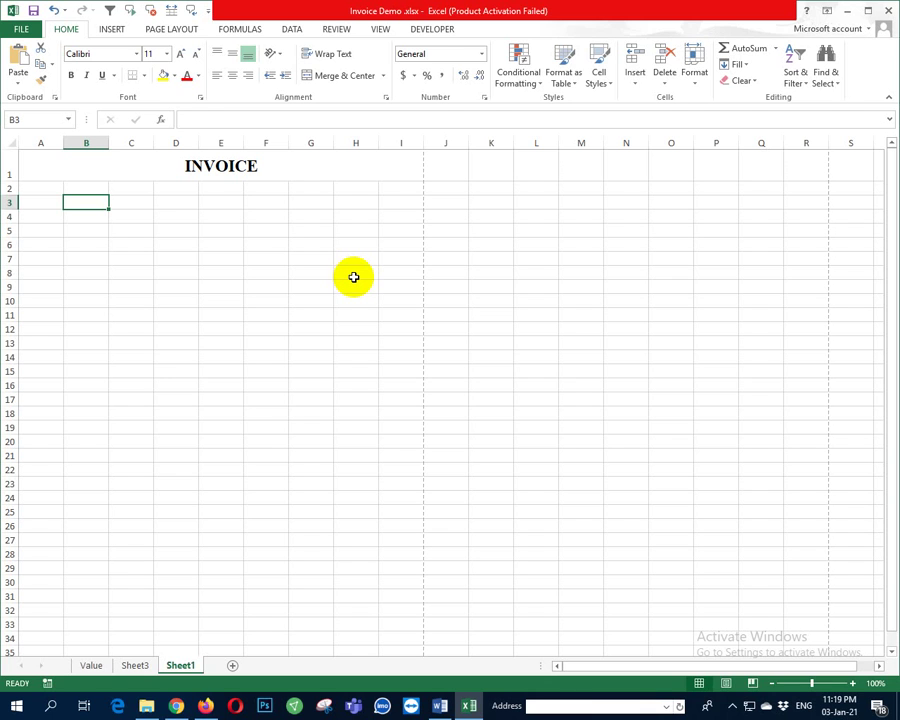
text(aK)
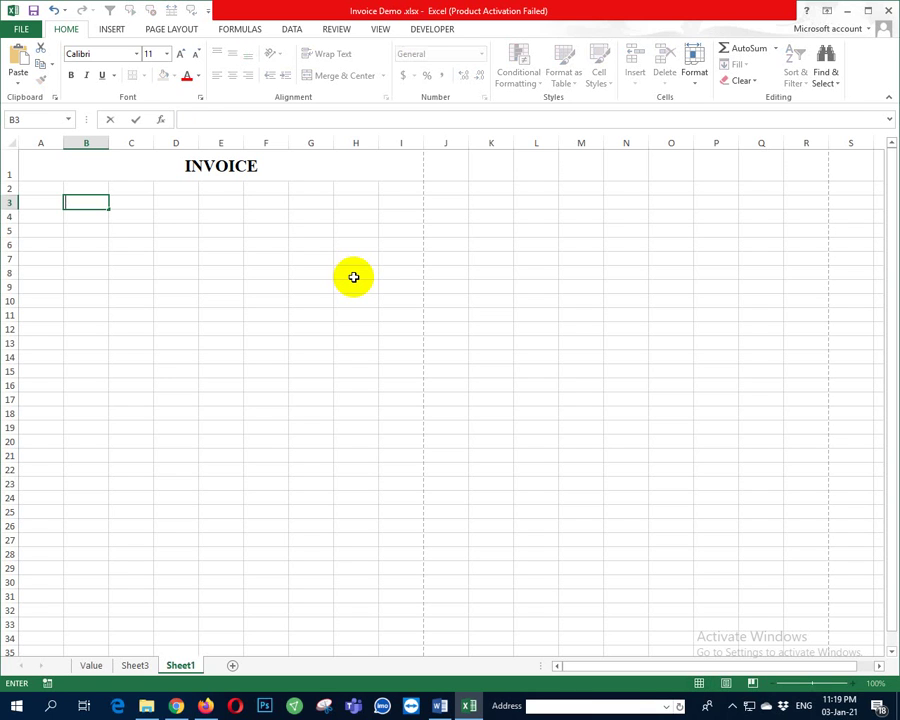
text(KAS)
text(H AUDIO)
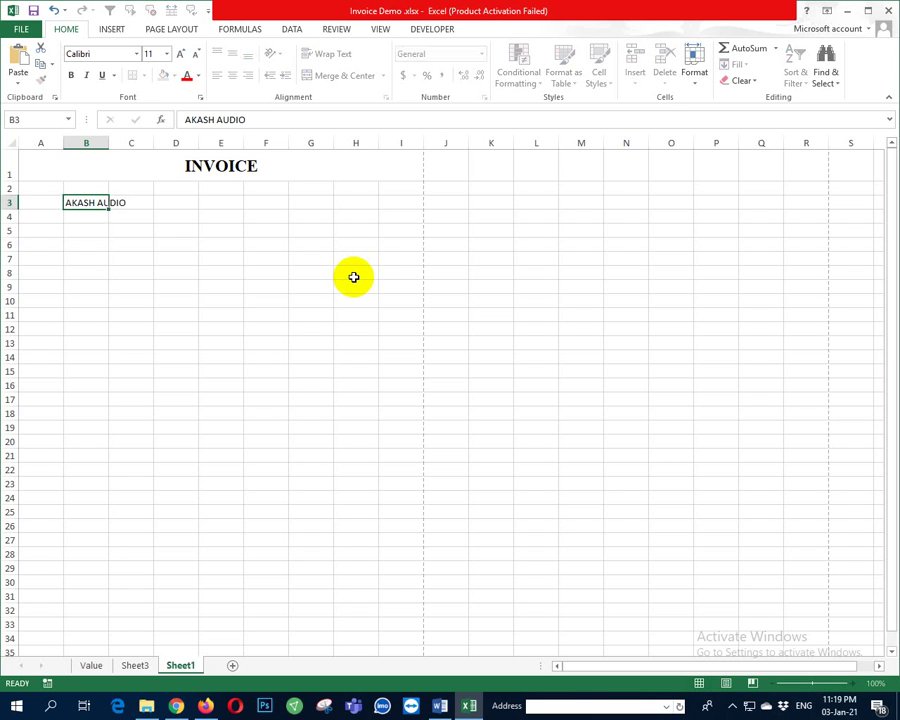
key(Return)
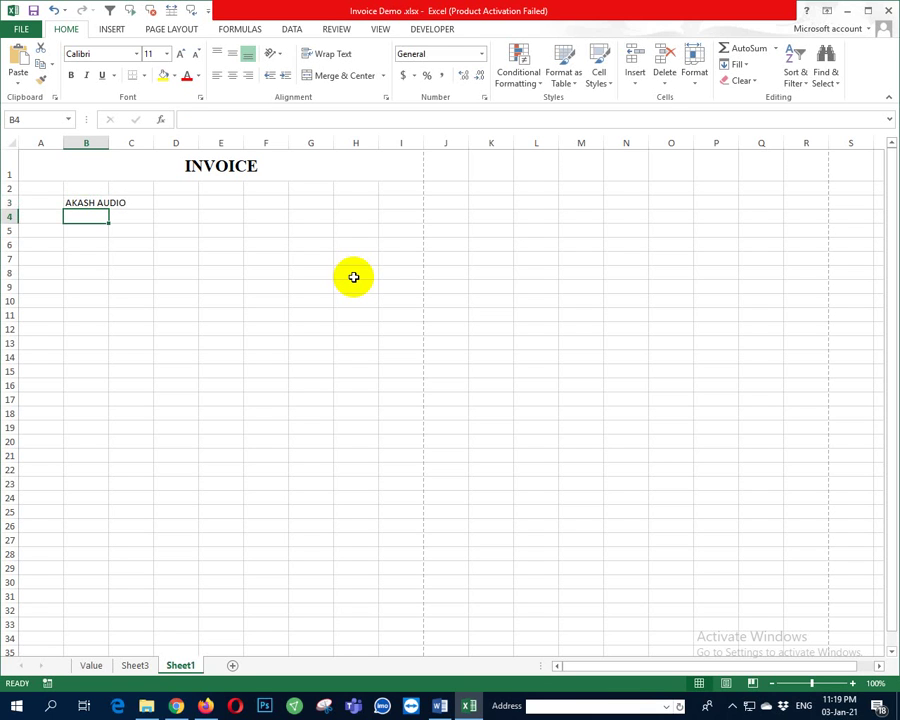
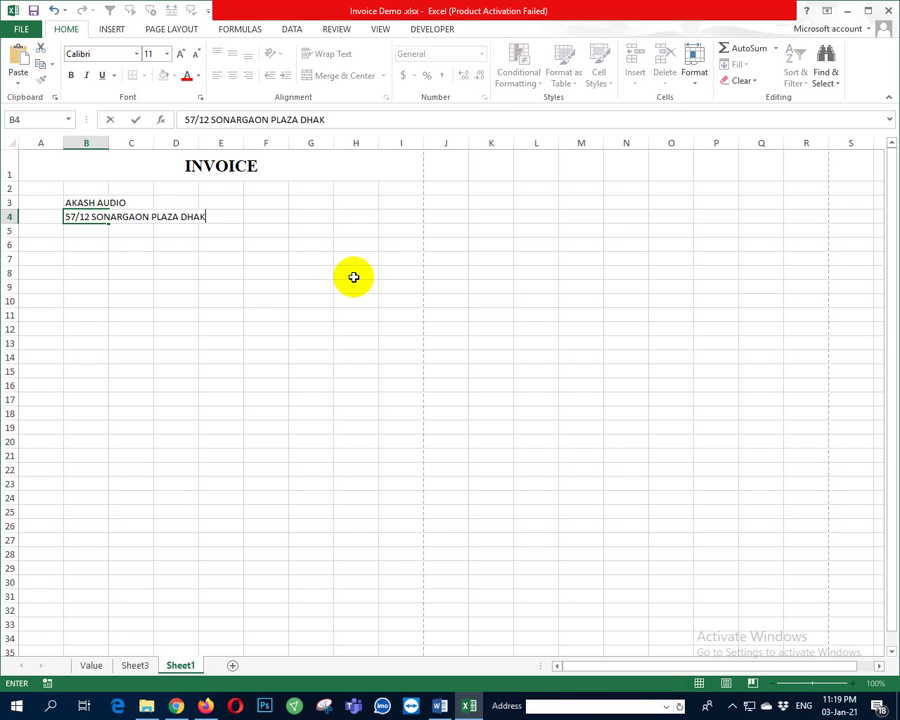
Enter the company's street address in B4, inserting a missing hyphen
click(333, 119)
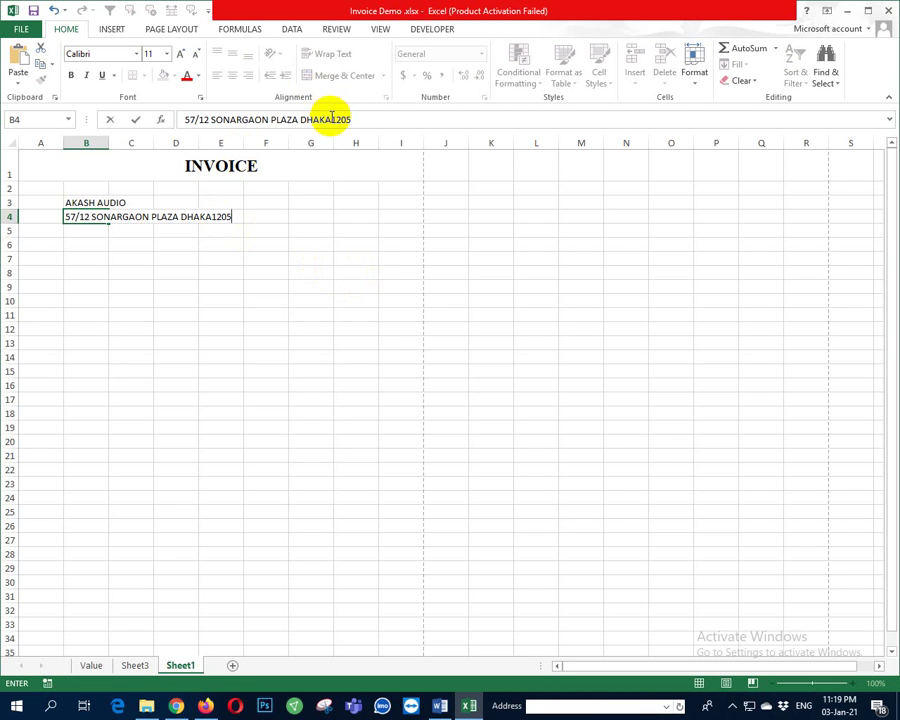
text(-)
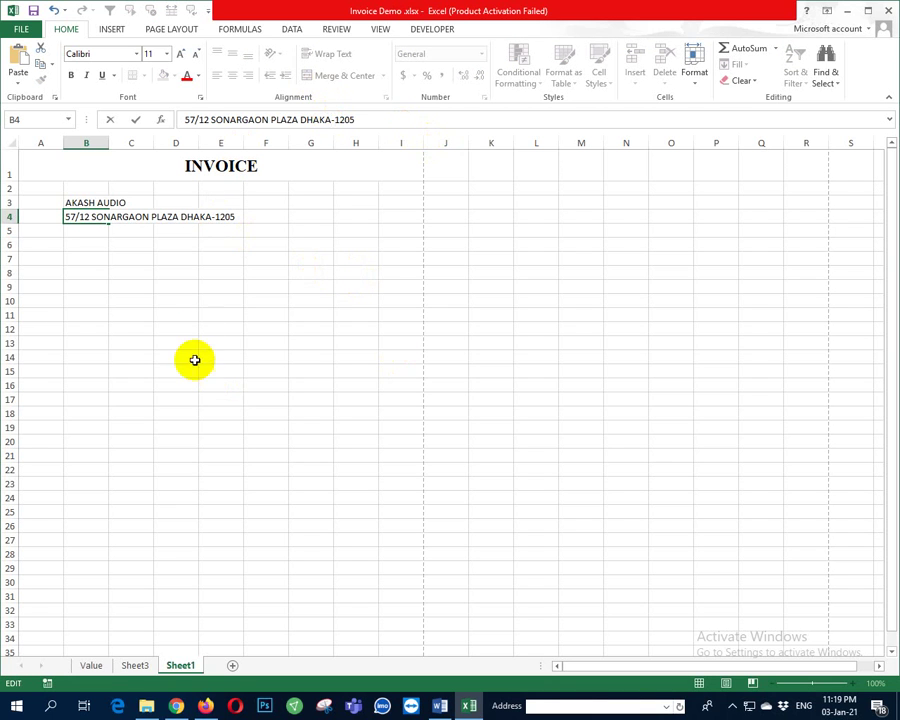
click(158, 270)
Enter the company's CITY line in B5
click(100, 232)
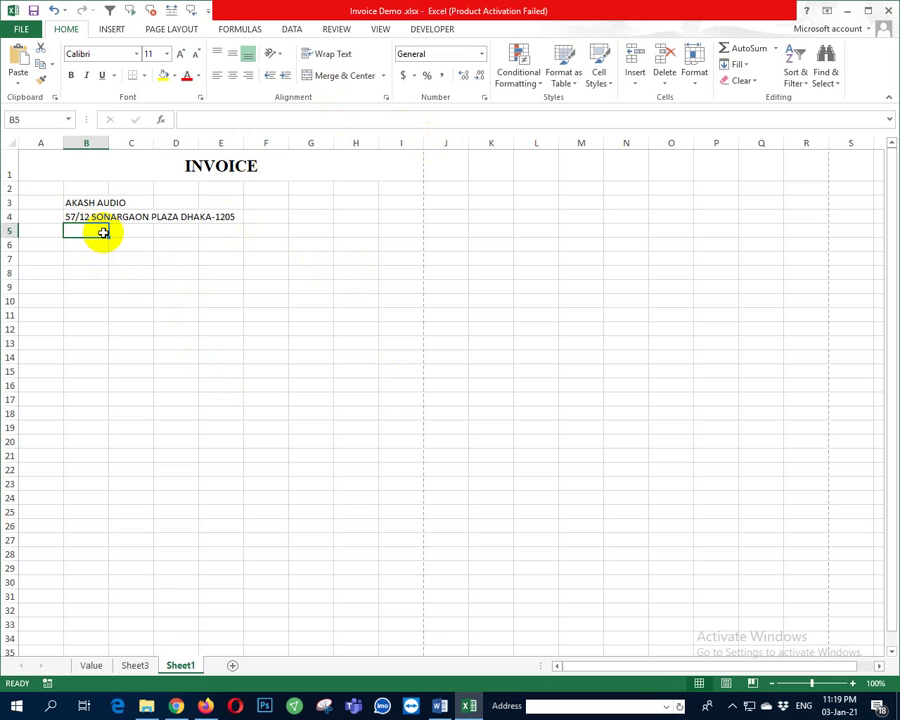
text(c)
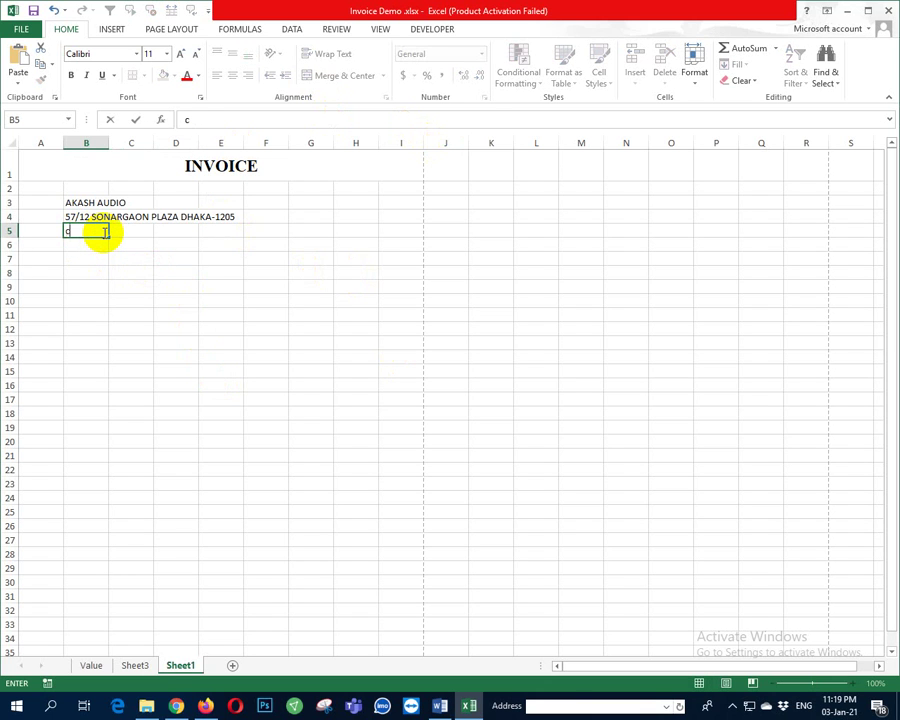
key(BackSpace)
key(BackSpace)
key(BackSpace)
text(CITY: D)
text(HAK)
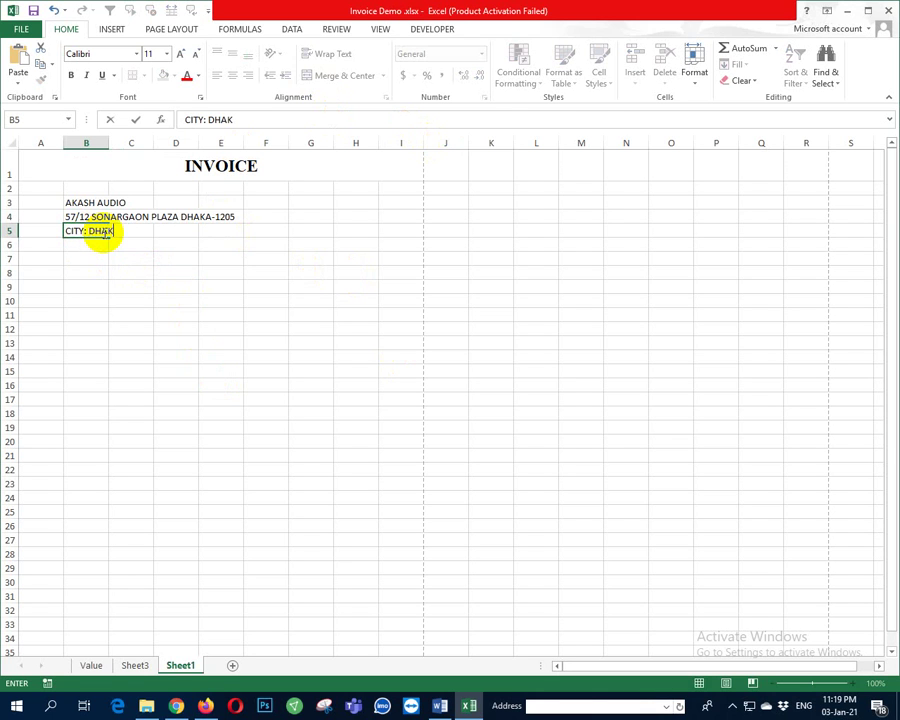
key(Return)
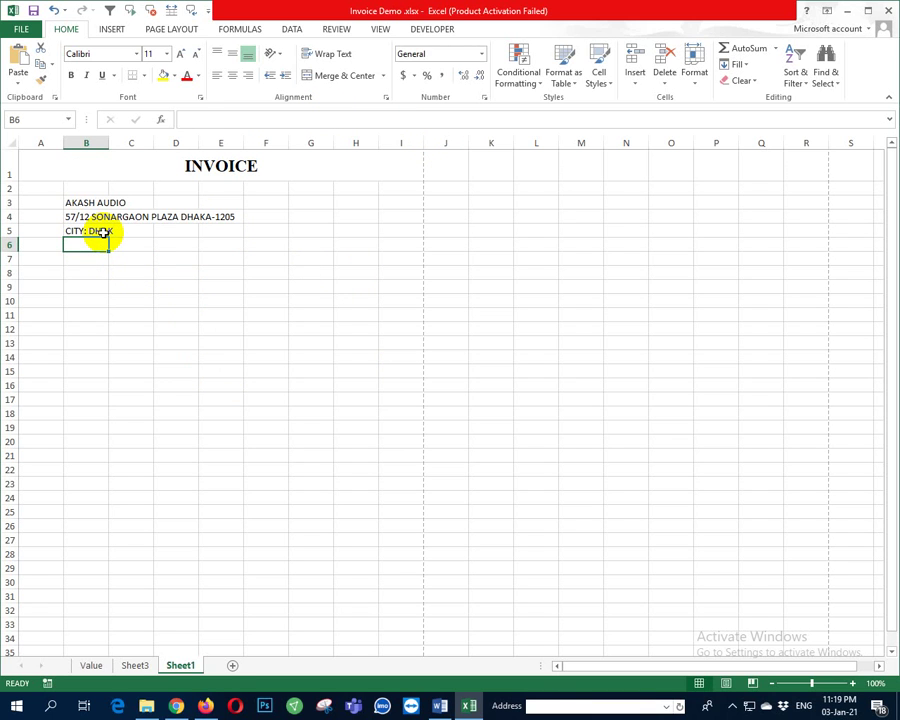
Add the company's PHONE line in B6 and its E-MAIL line in B7
text(PHONE: 0)
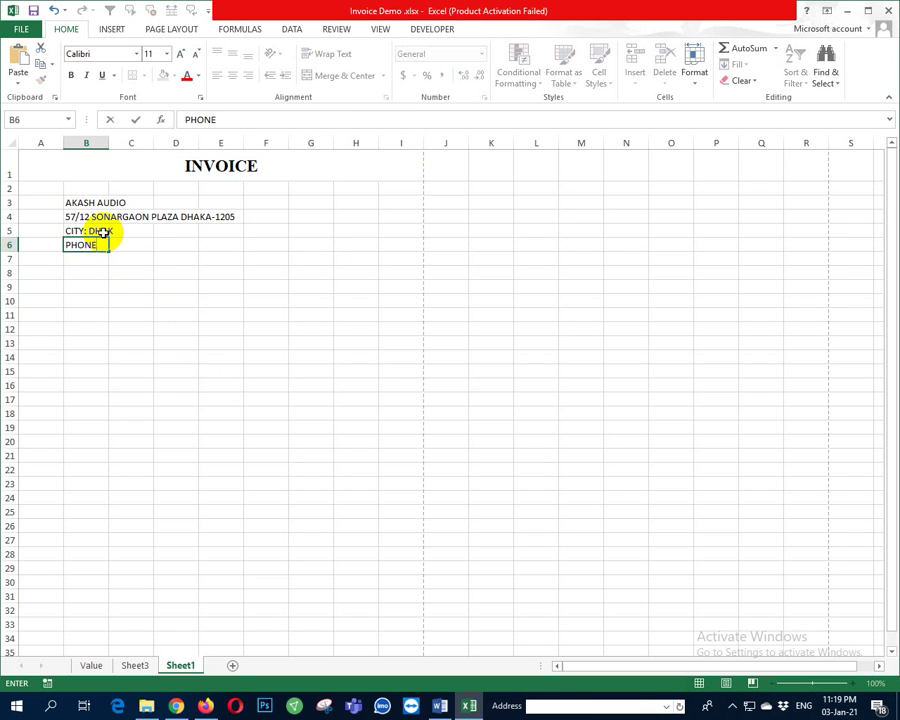
text(16264)
text(XXXXX)
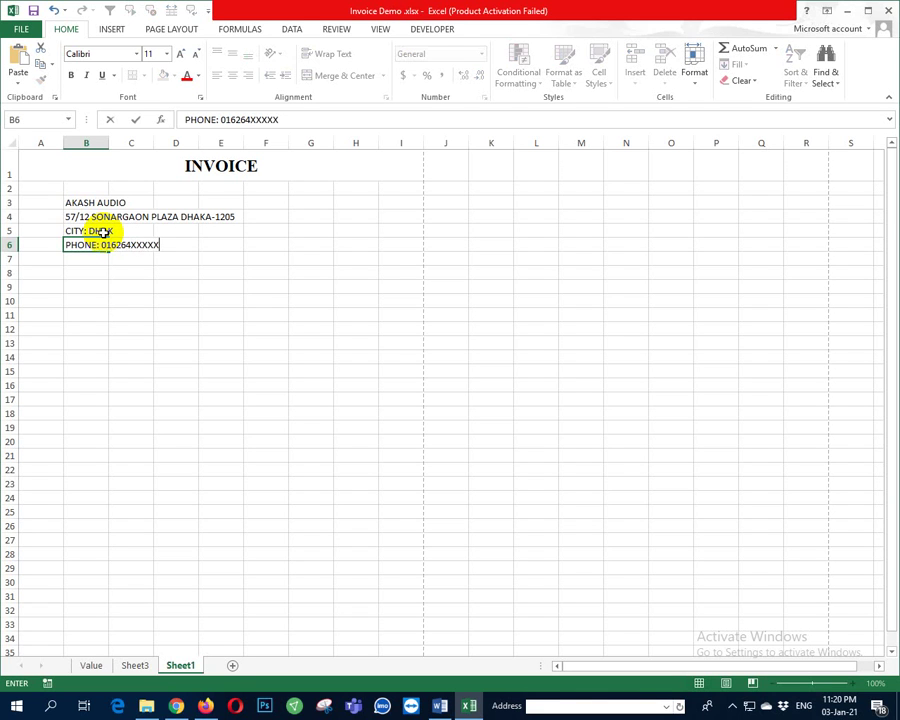
key(Return)
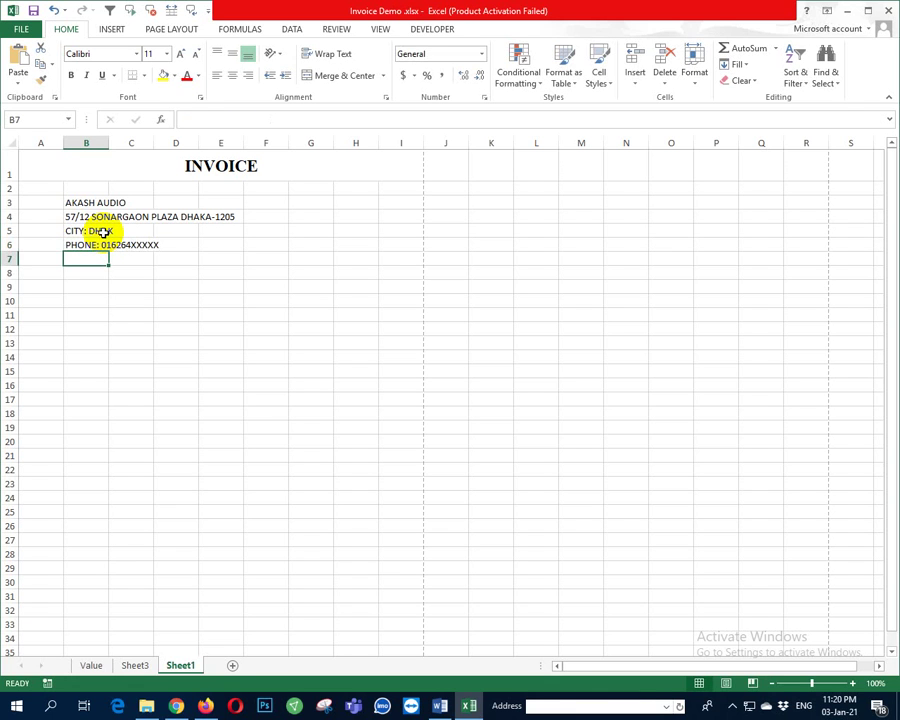
text(e)
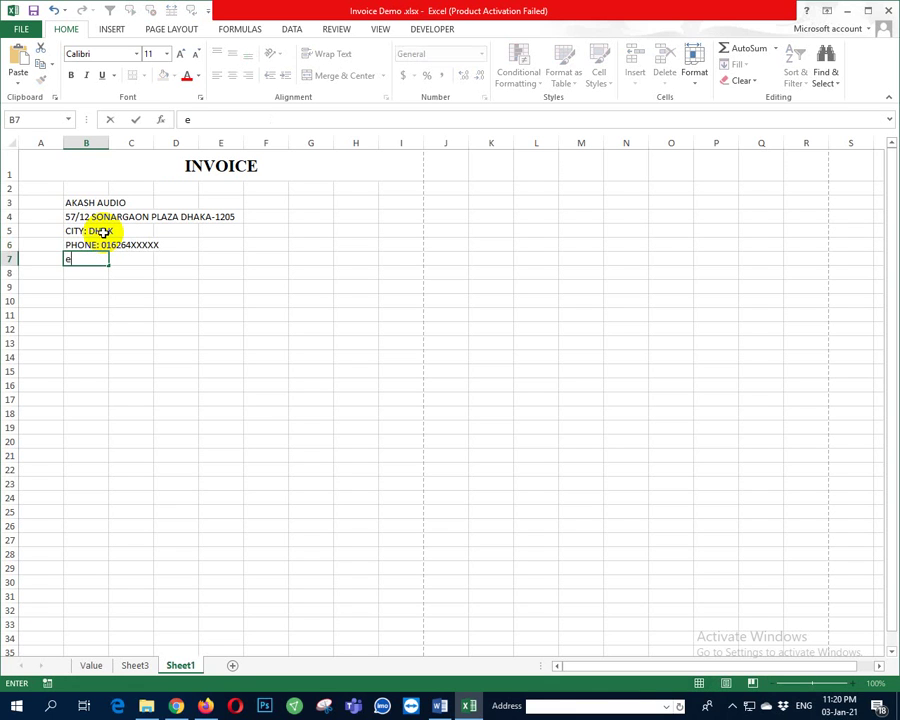
text(MA)
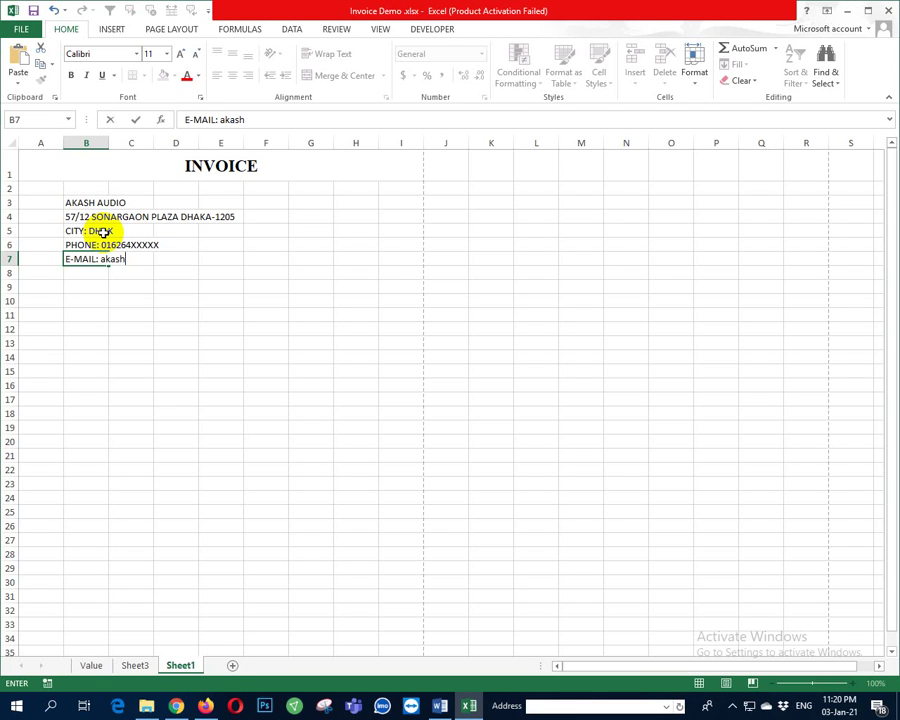
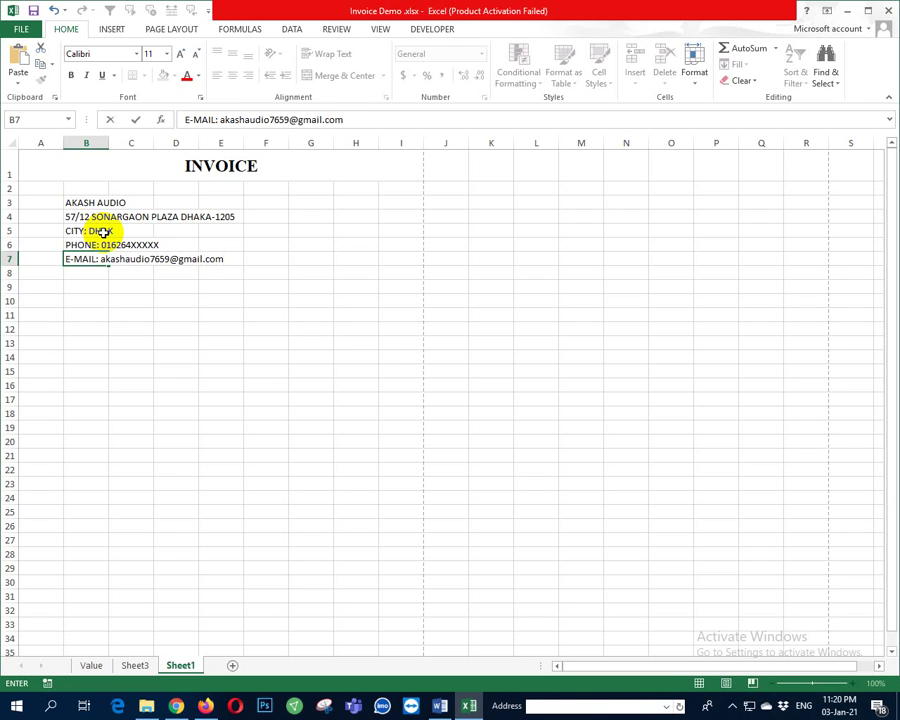
key(Return)
Set the company lines in B3:B7 to 11-point Times New Roman
drag(96, 202, 88, 262)
text(To)
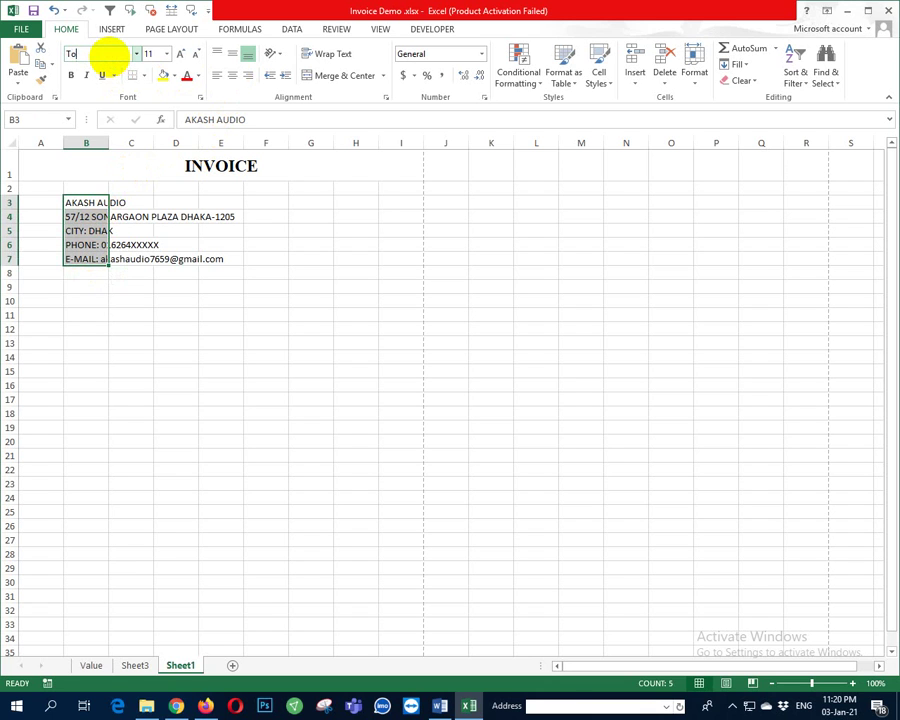
key(Return)
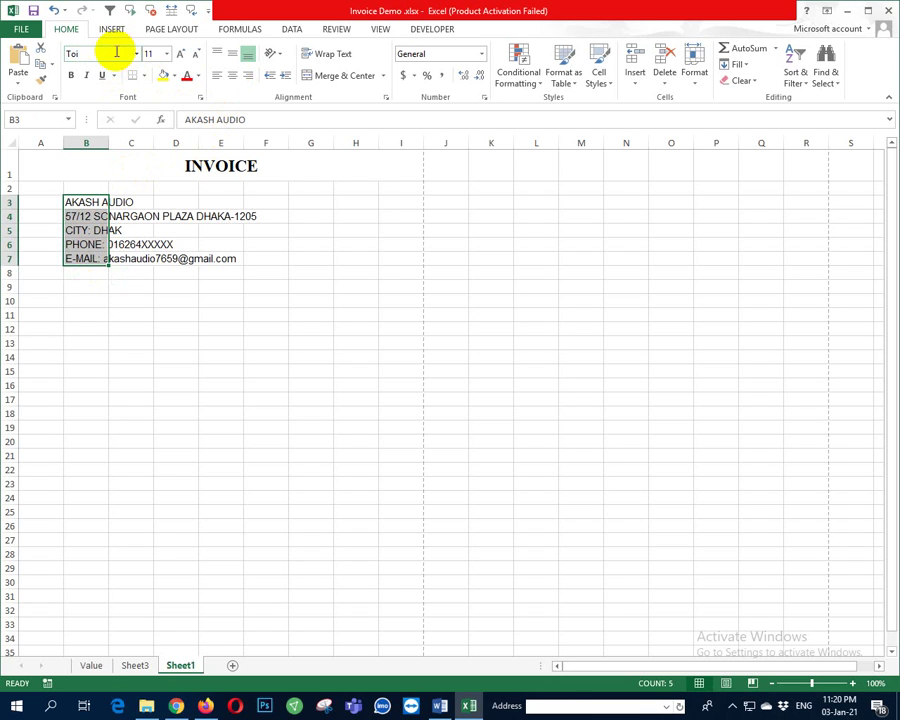
click(80, 53)
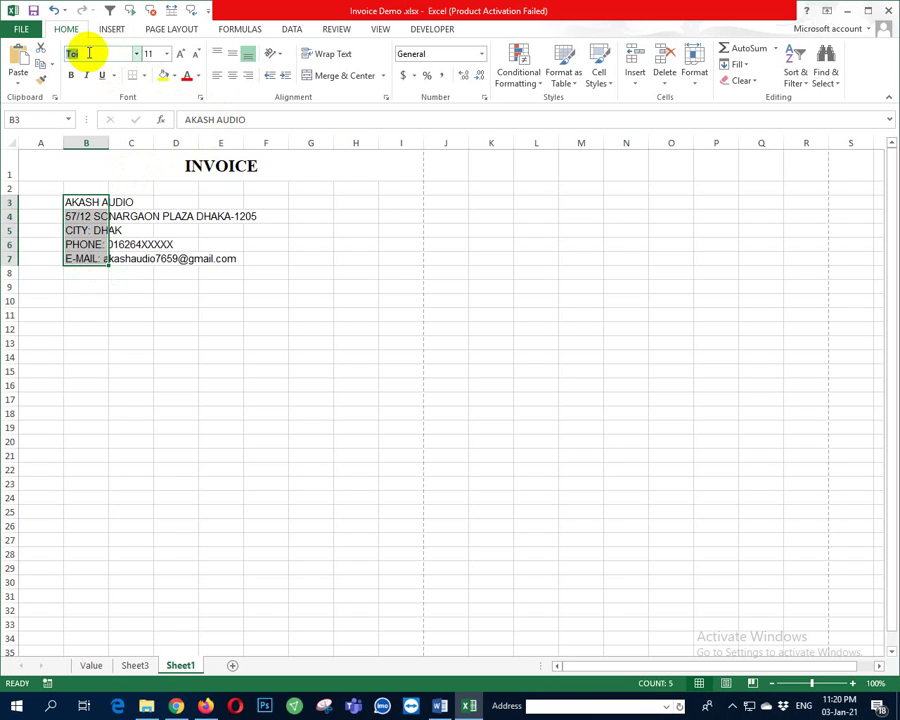
text(T)
text(imes New Roma)
key(Return)
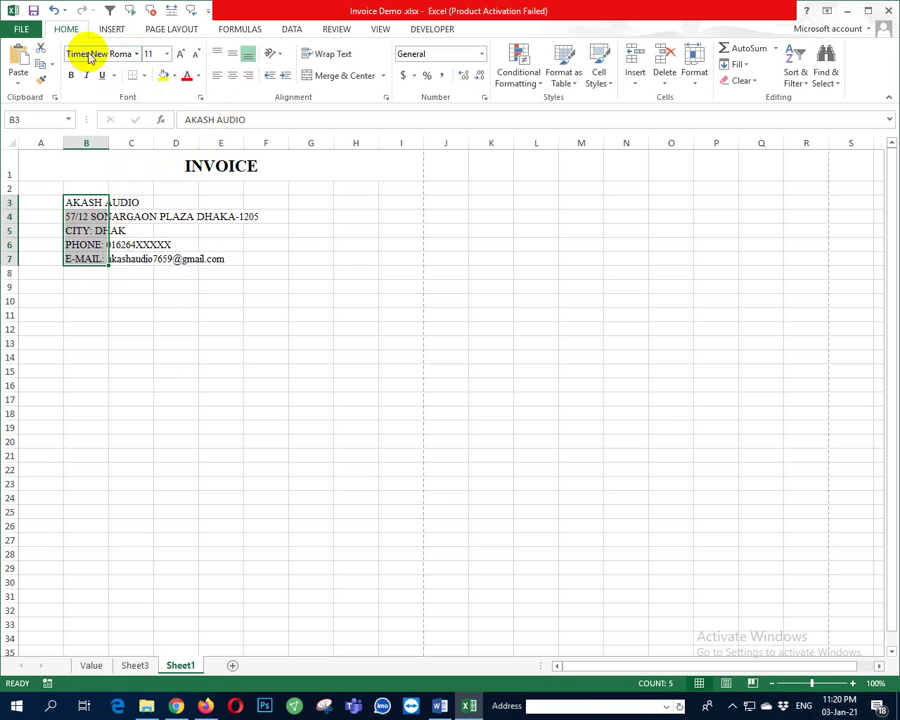
click(184, 58)
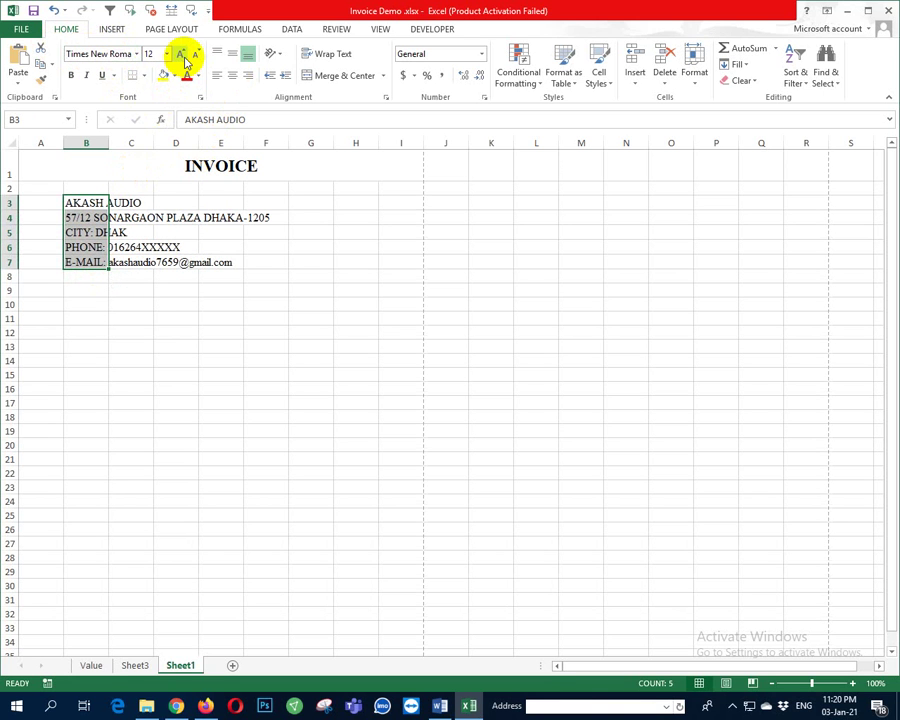
click(198, 55)
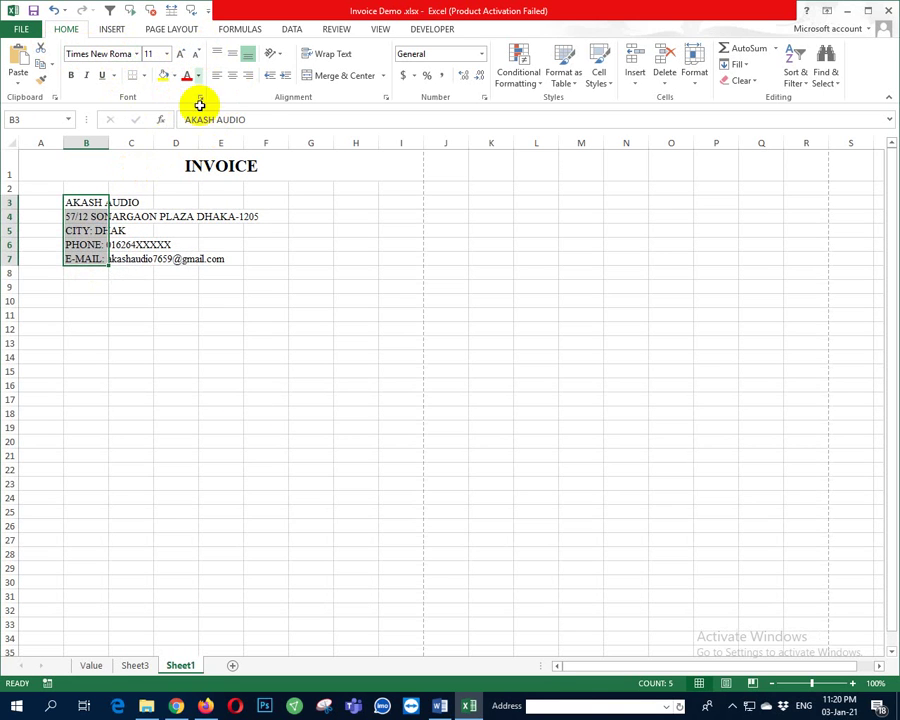
click(196, 56)
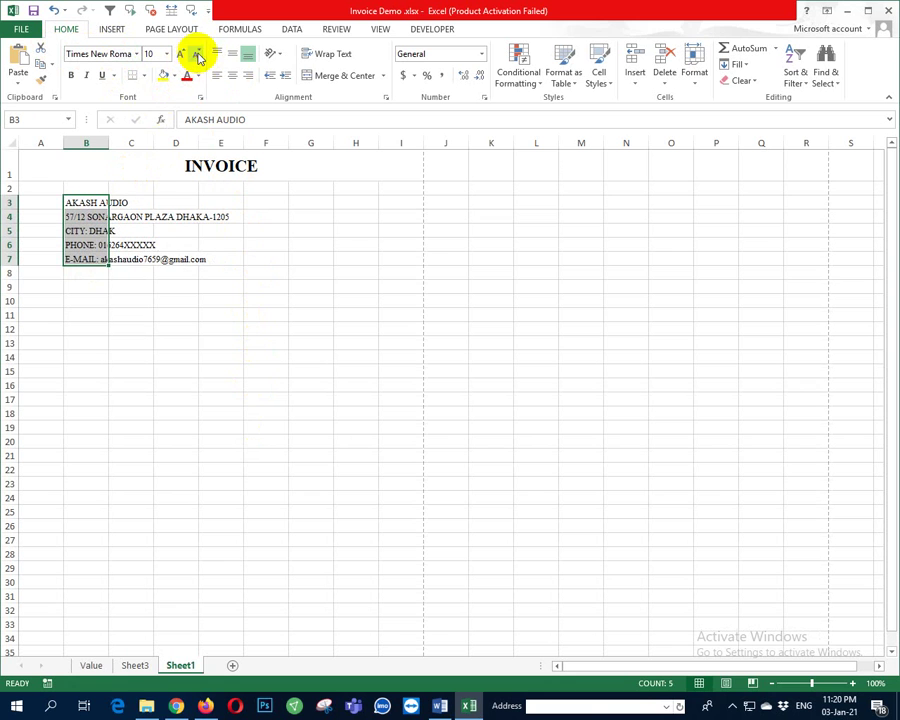
click(181, 55)
click(181, 55)
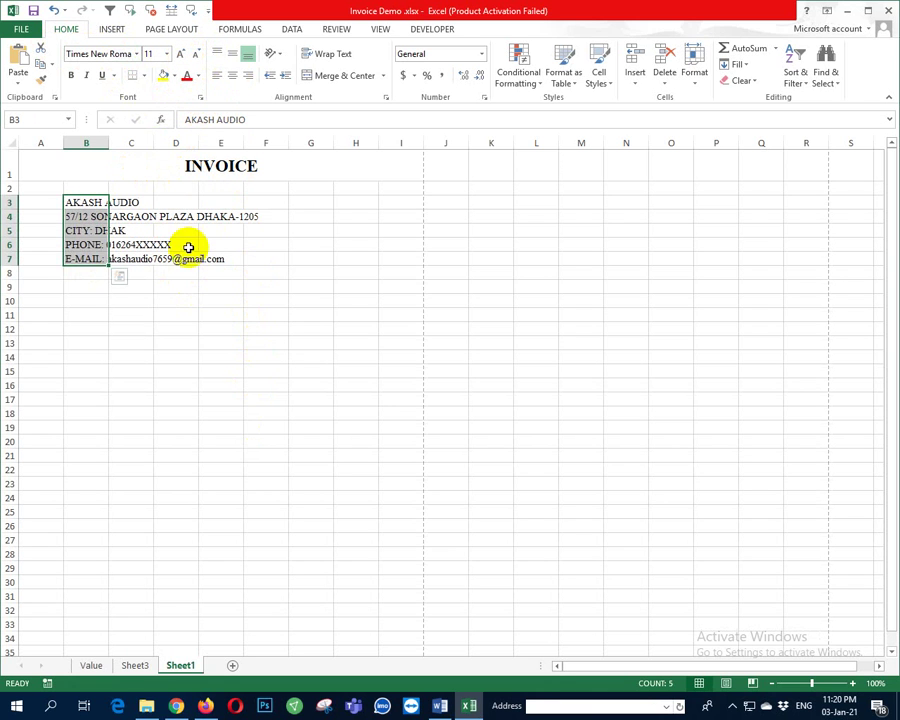
click(220, 329)
click(310, 215)
click(251, 291)
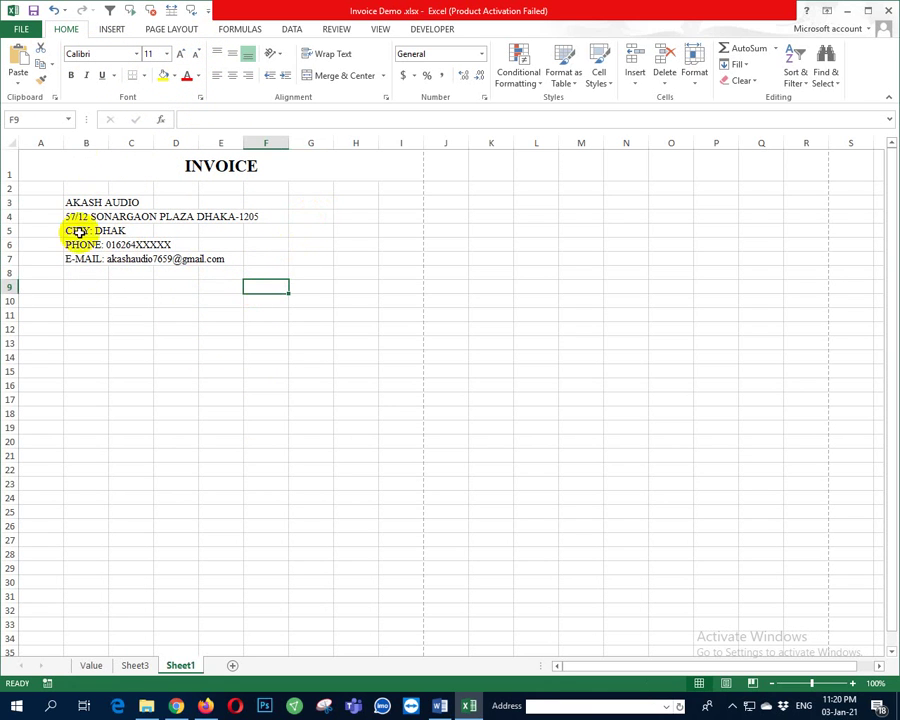
Drag column A narrower on Sheet1, then open the reference invoice on Sheet3
drag(63, 142, 44, 143)
click(146, 287)
click(281, 212)
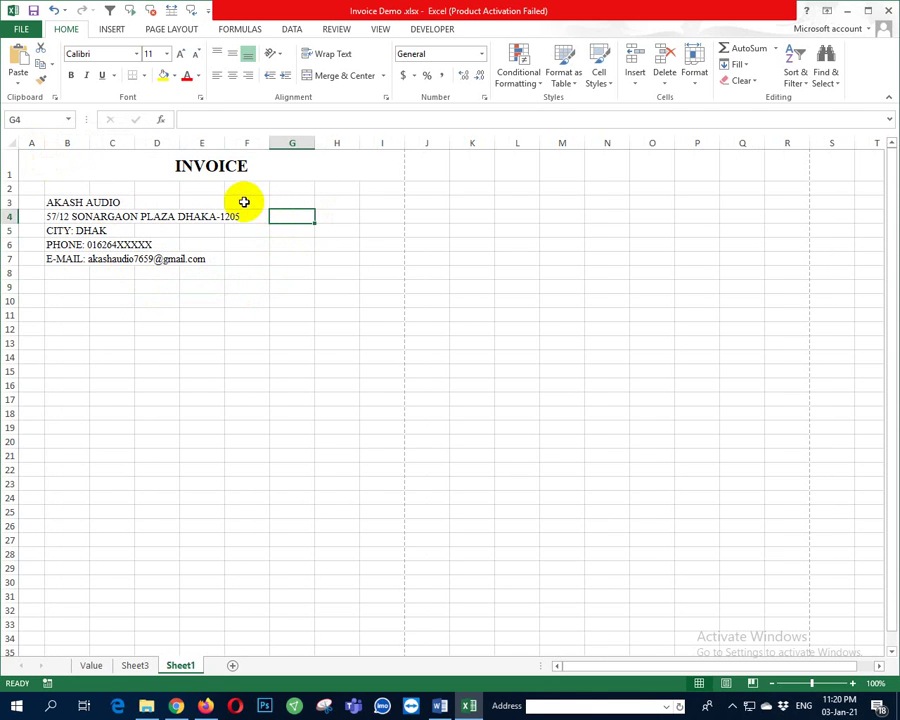
click(243, 201)
click(285, 212)
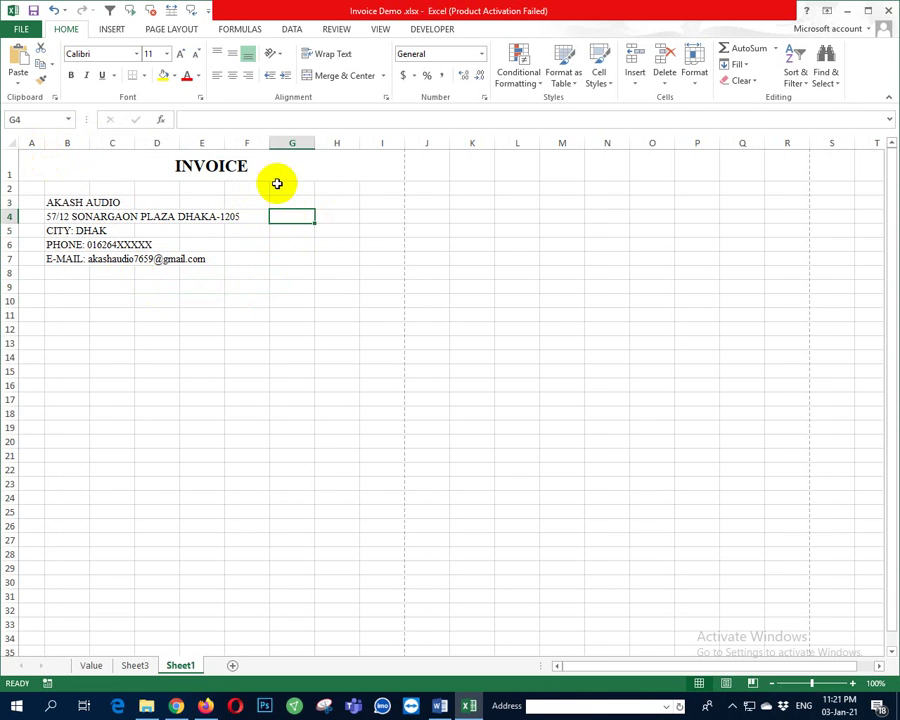
drag(277, 183, 275, 271)
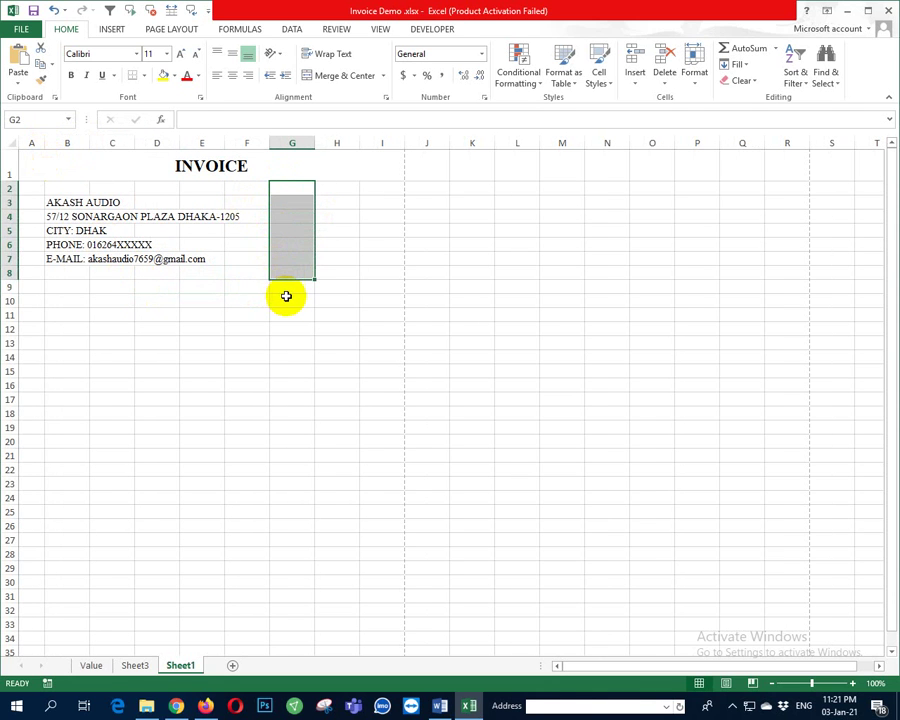
click(132, 665)
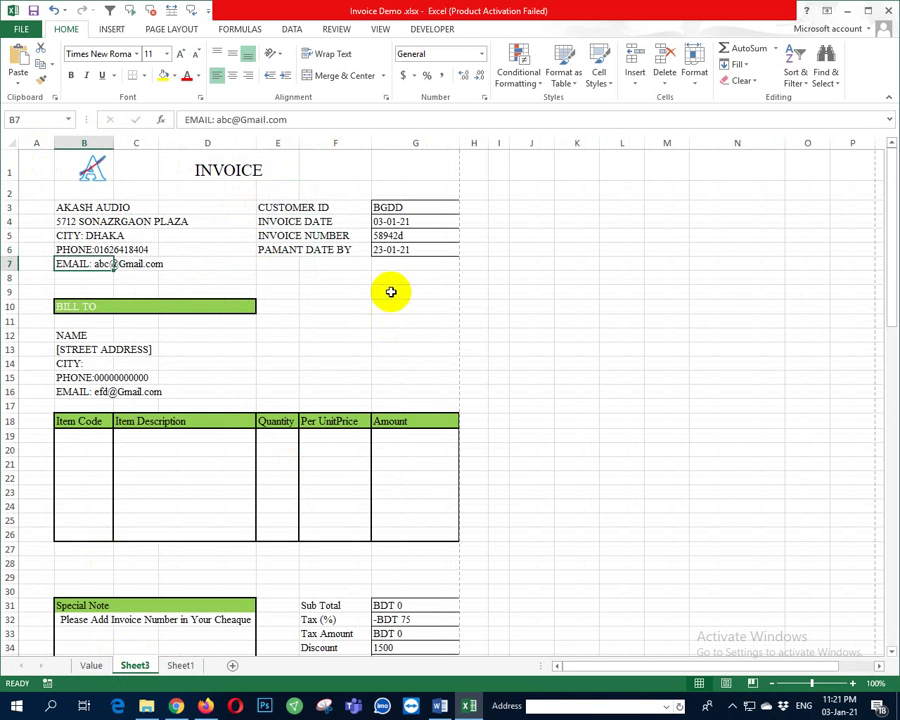
Review the reference invoice's labels in E3:E6 and their values in column G
click(312, 205)
click(268, 208)
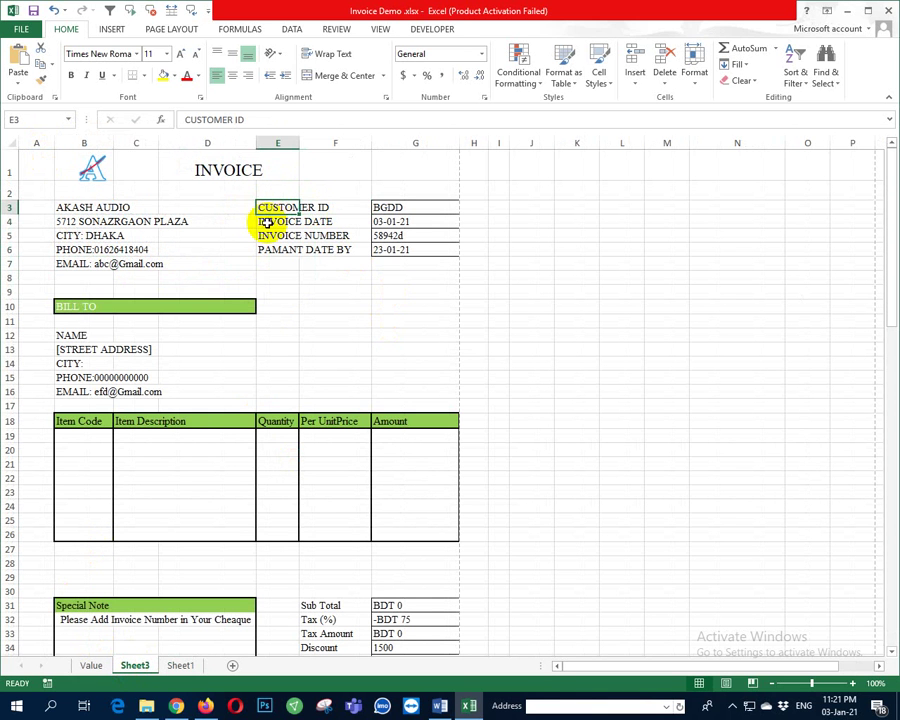
click(268, 222)
click(393, 222)
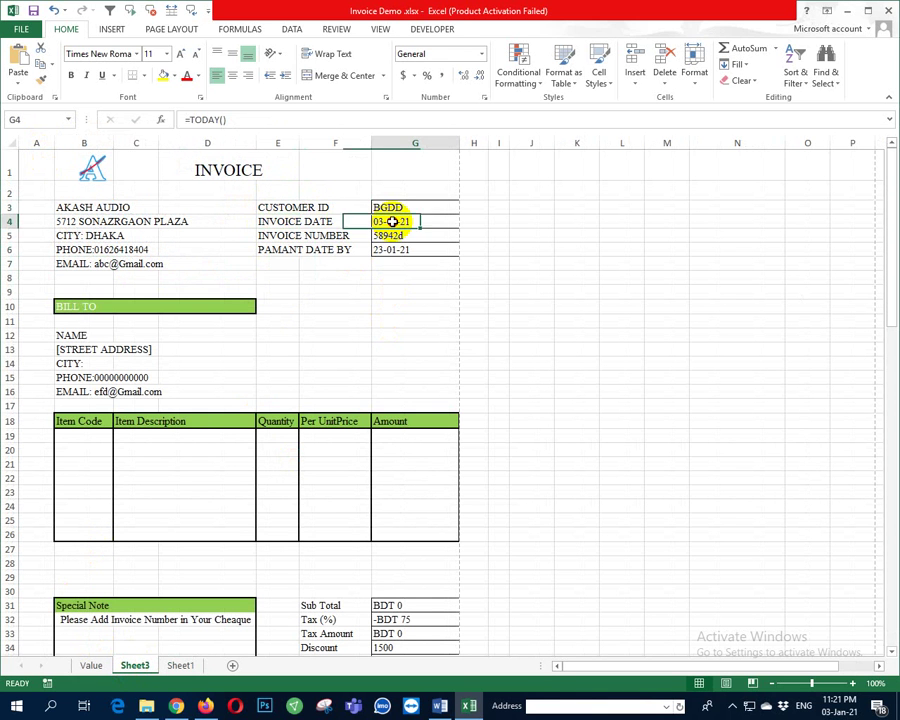
click(287, 235)
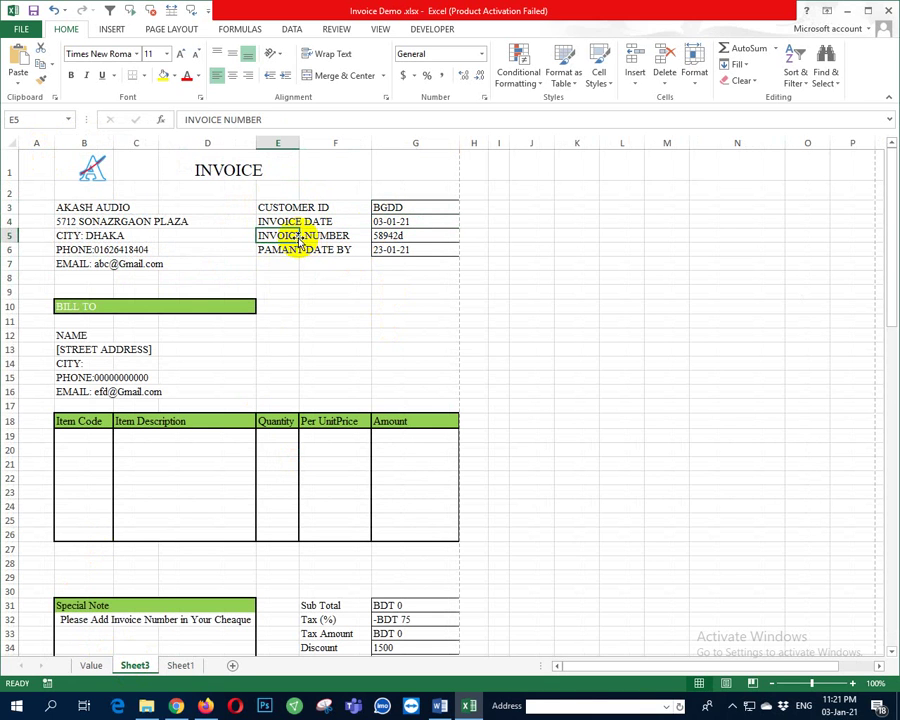
click(280, 249)
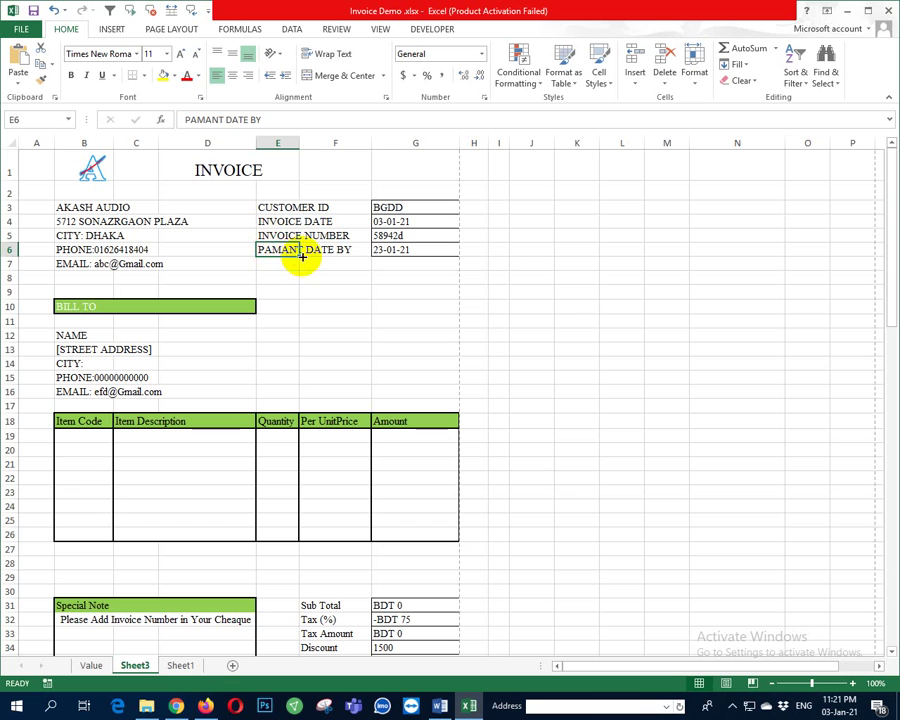
click(407, 235)
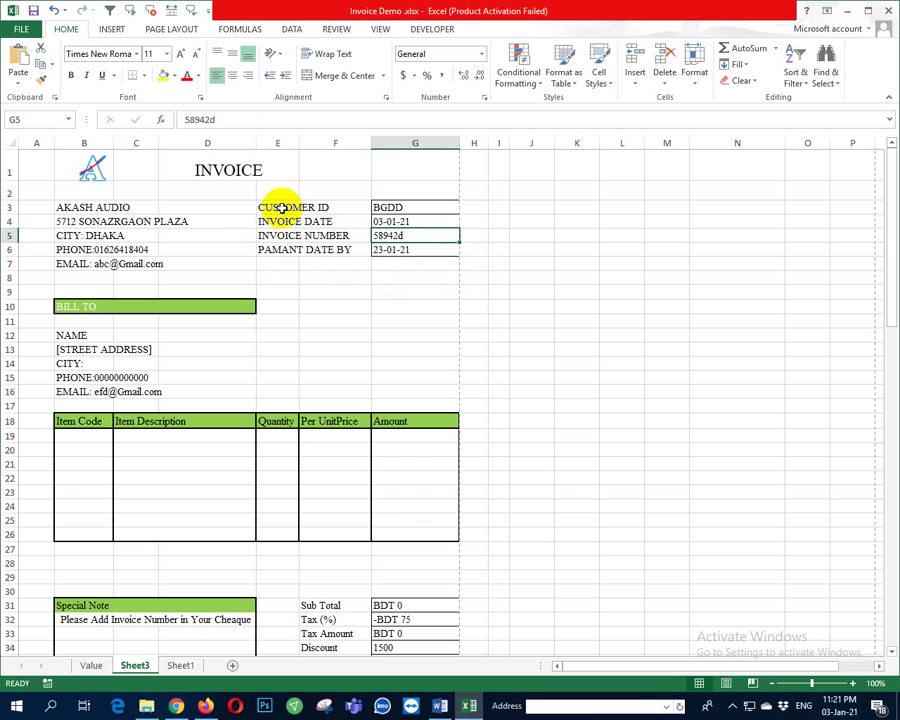
Copy the four labels E3:E6 from Sheet3 and paste them on Sheet1 at F2
drag(283, 205, 277, 251)
click(287, 292)
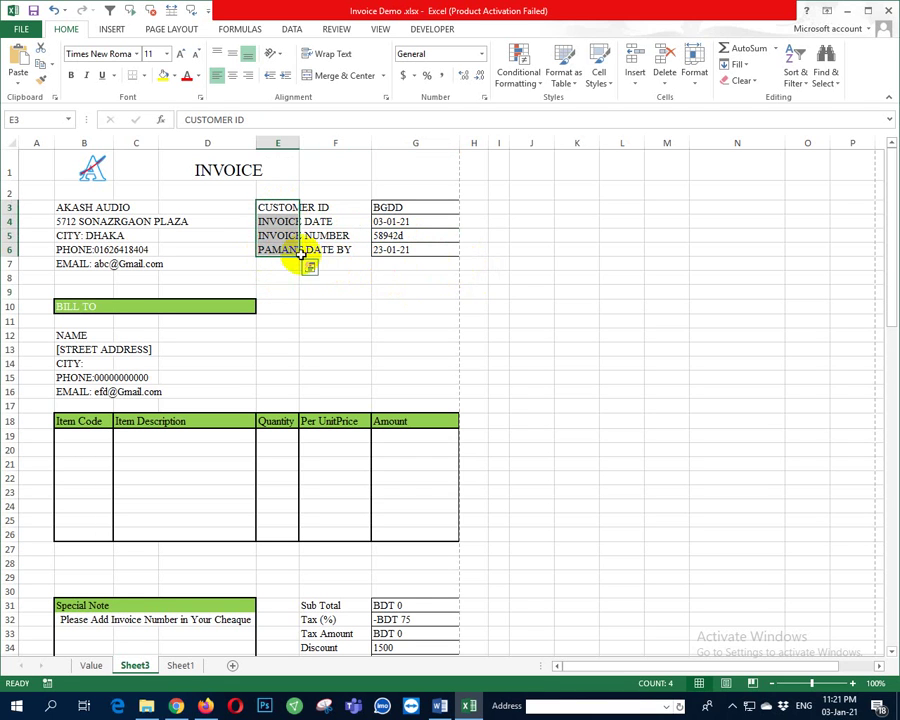
key(ctrl+c)
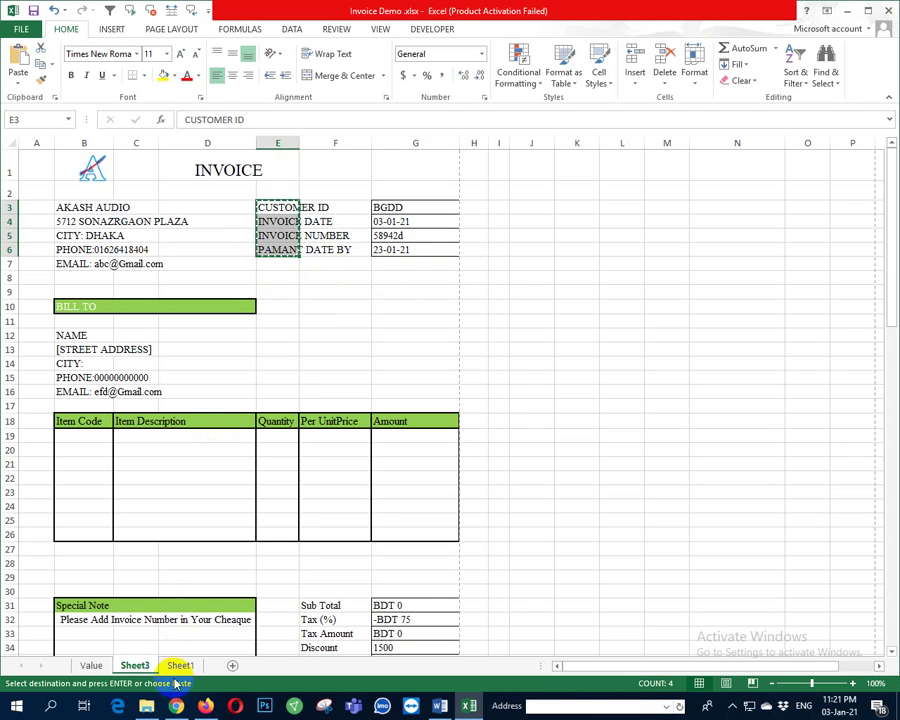
click(180, 665)
click(252, 188)
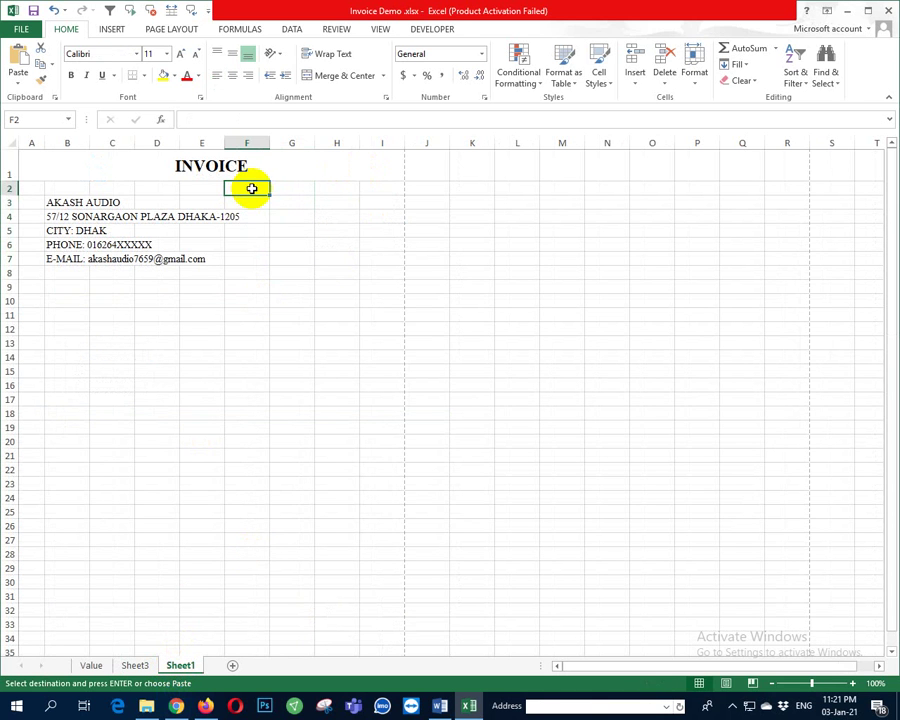
key(ctrl+v)
Undo the F2 paste and paste the labels into F3:F6 instead
click(325, 269)
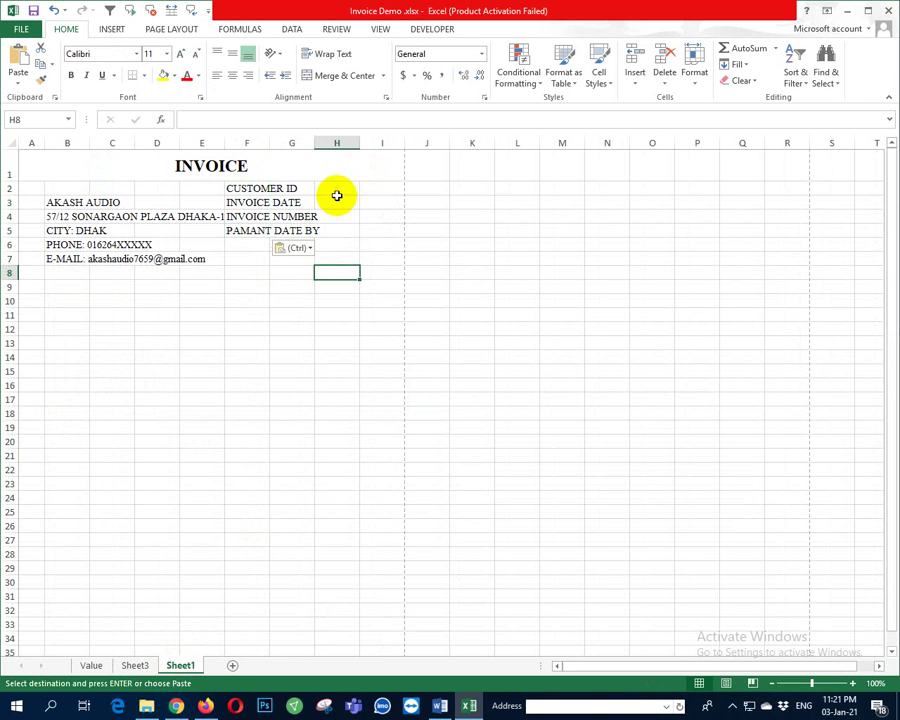
click(318, 188)
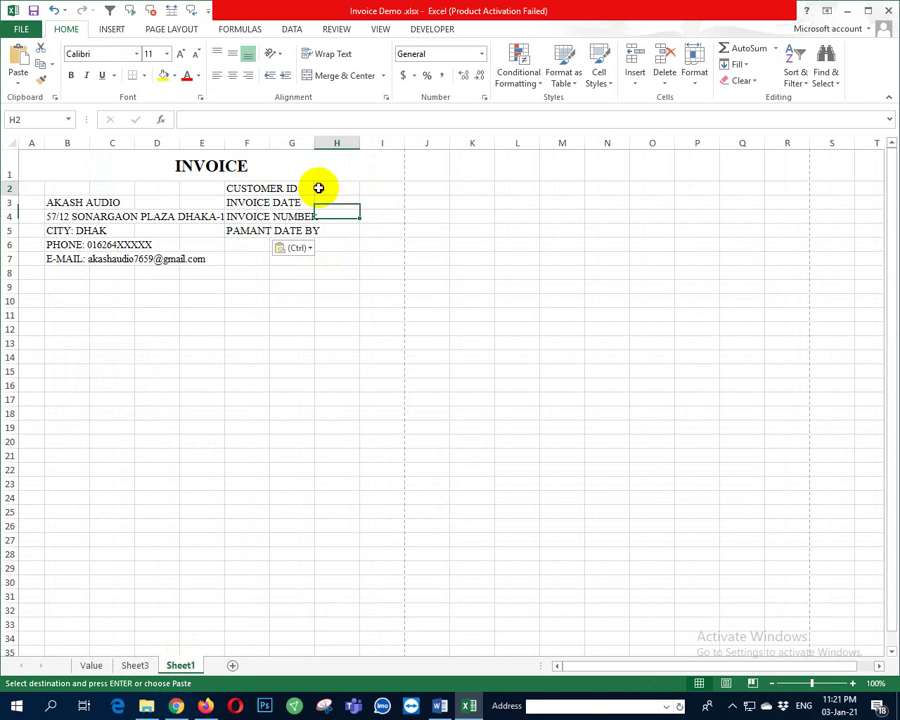
key(ctrl+z)
click(254, 206)
key(ctrl+v)
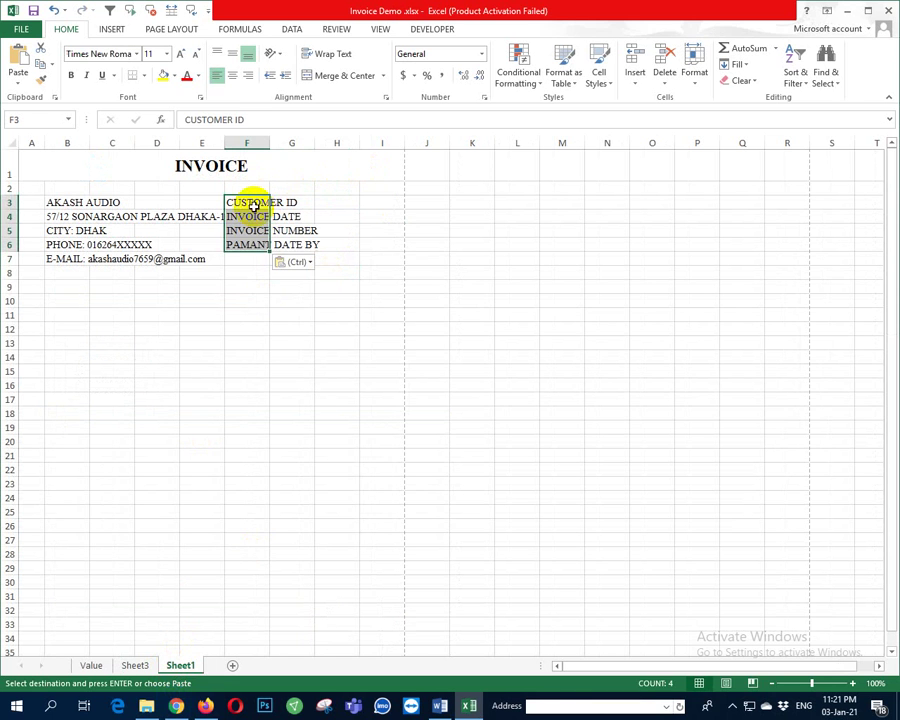
click(296, 300)
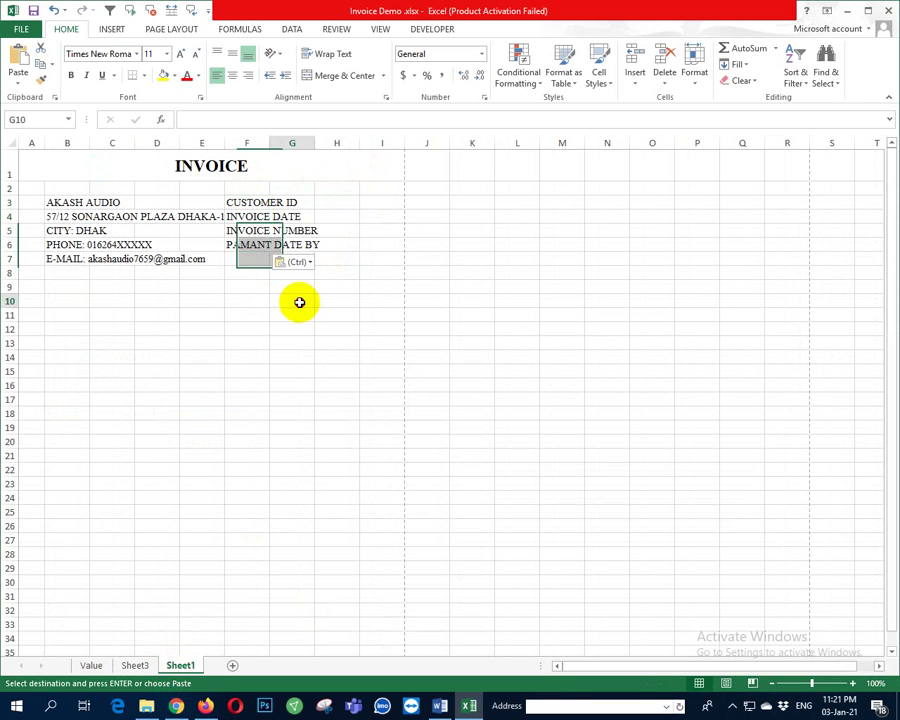
click(249, 316)
click(262, 243)
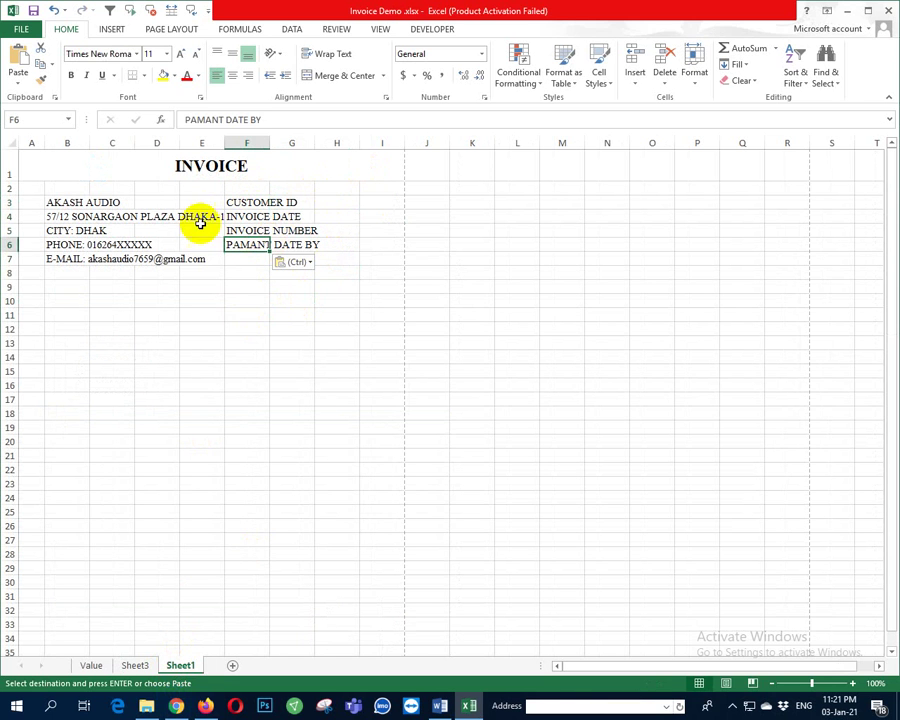
click(188, 205)
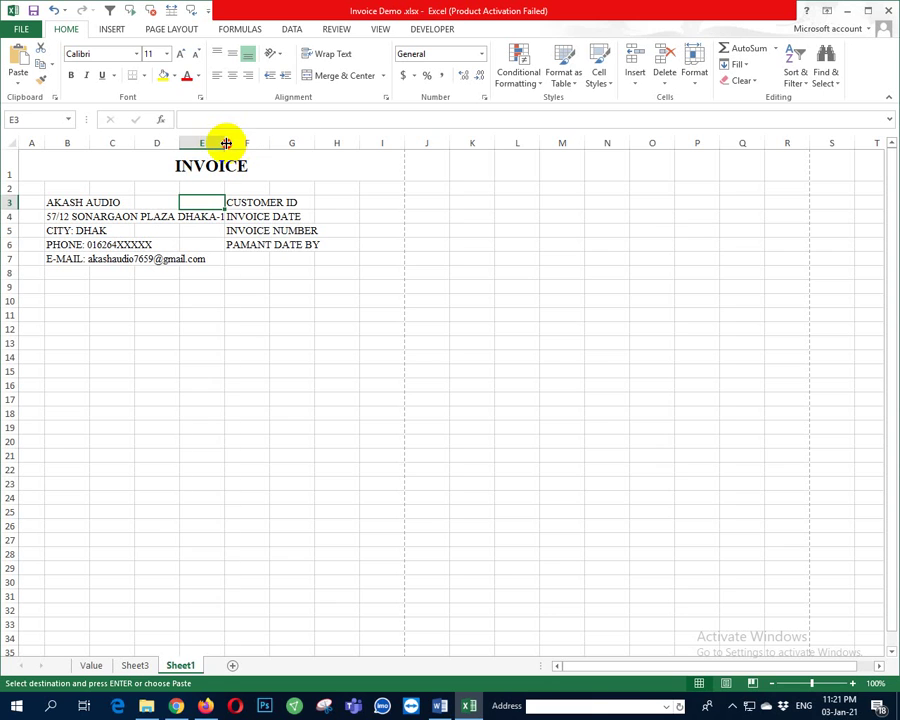
Widen column E and split the B4 street address onto two lines
drag(226, 143, 272, 144)
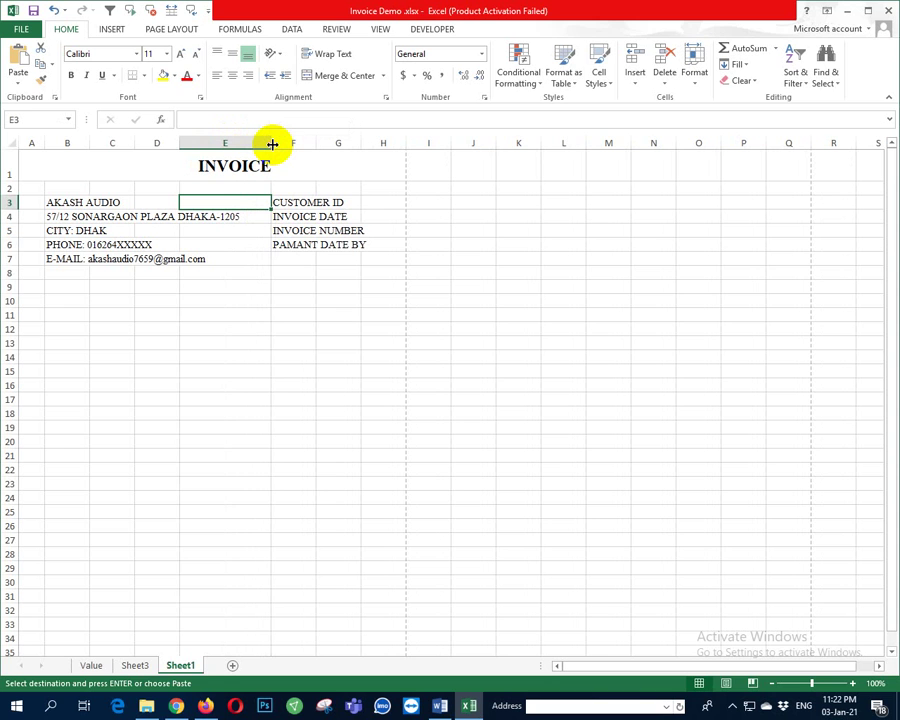
drag(271, 144, 264, 144)
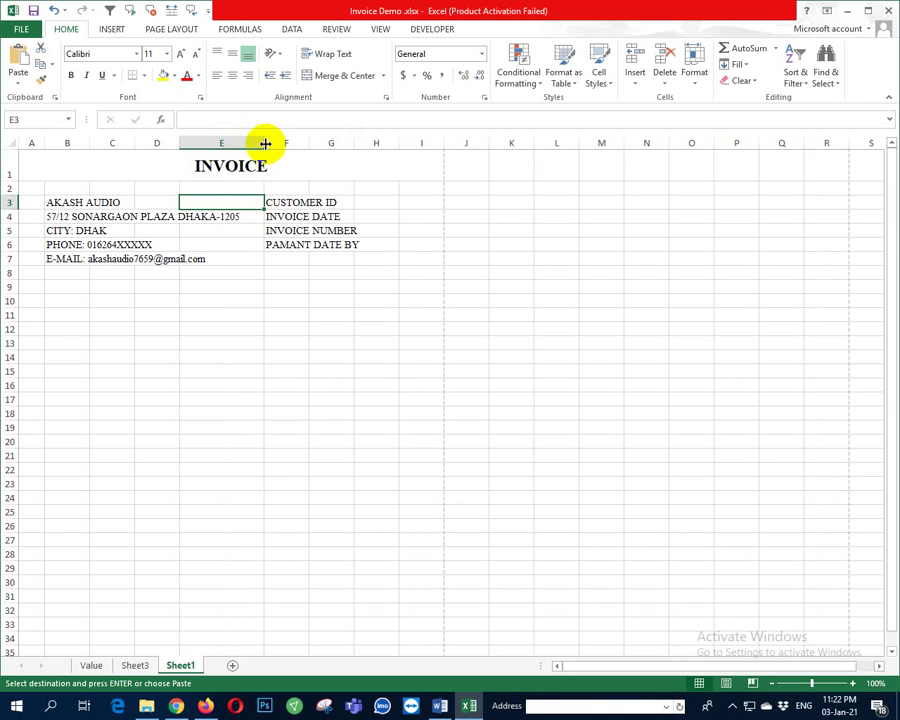
click(177, 215)
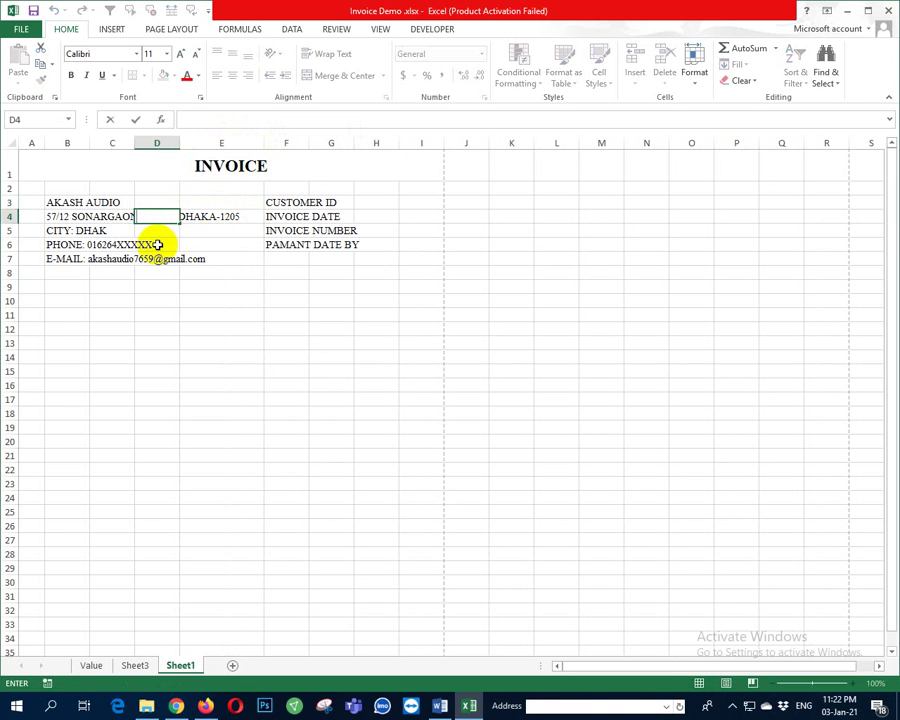
click(60, 218)
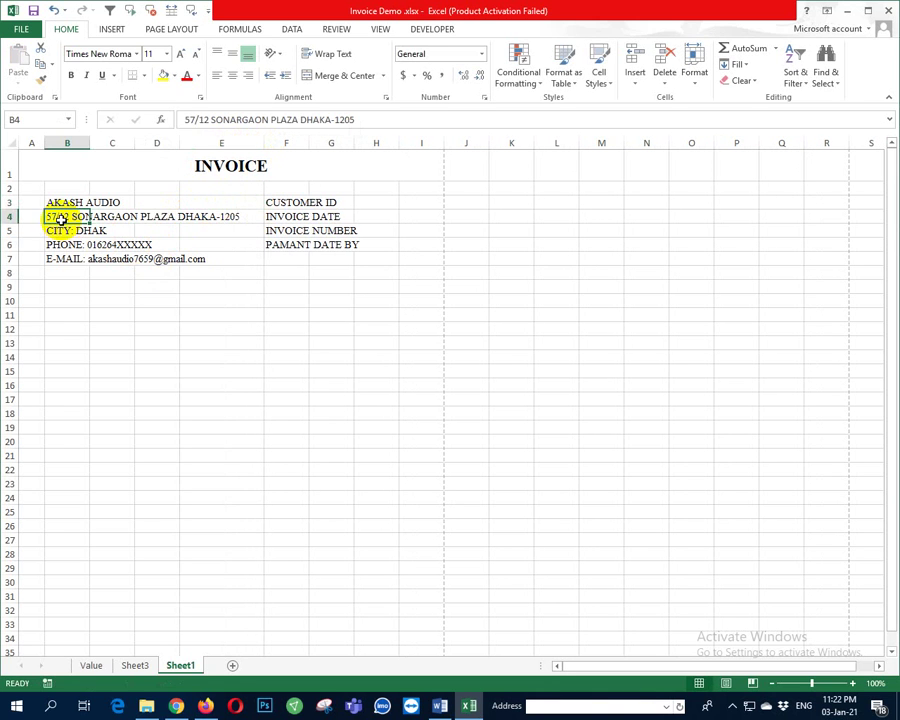
click(273, 120)
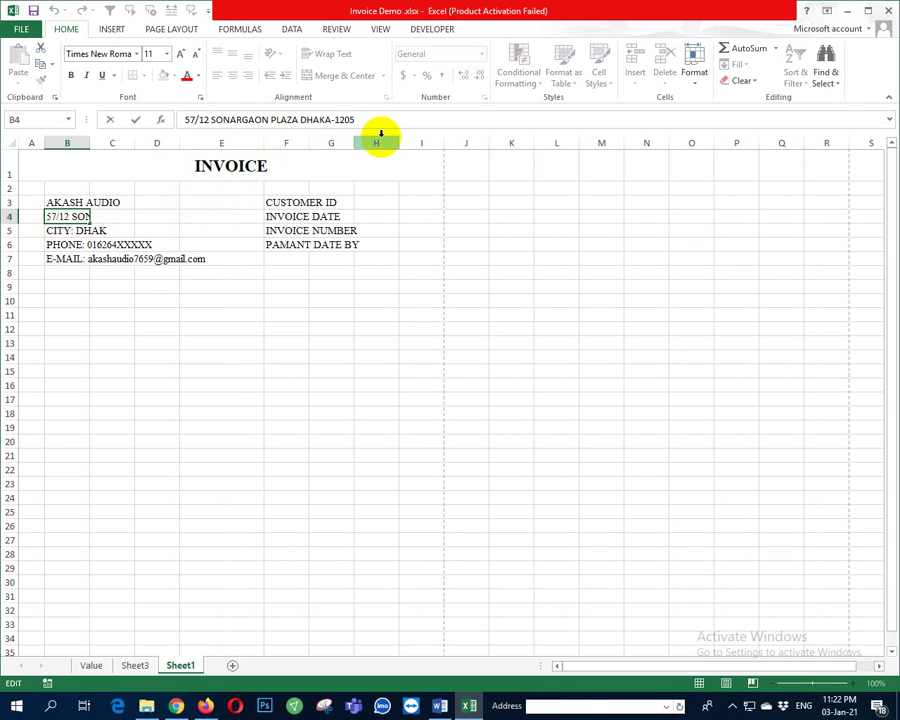
key(BackSpace)
key(BackSpace)
key(BackSpace)
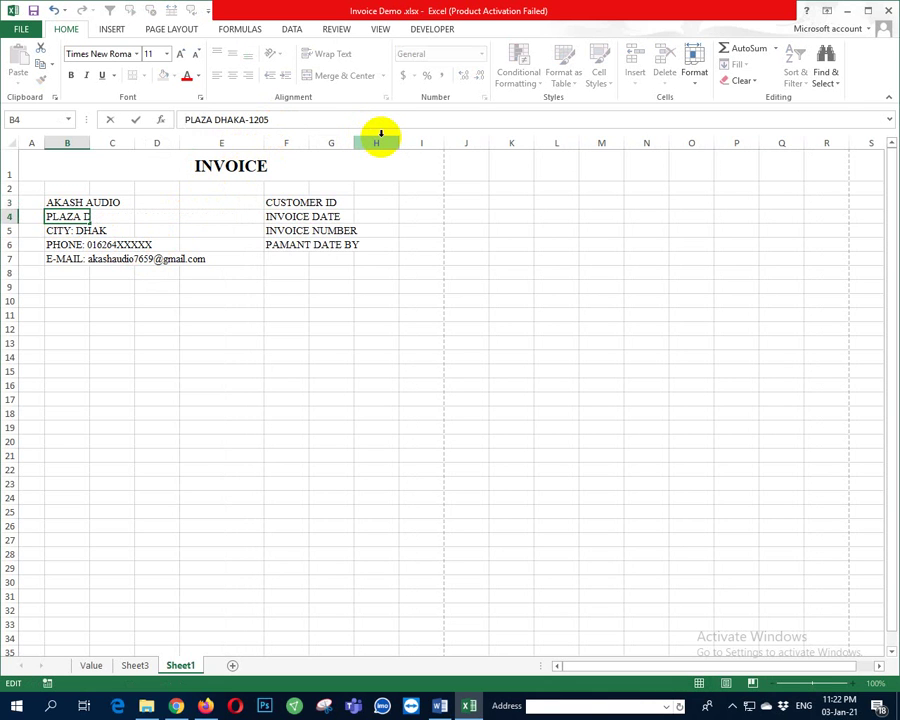
drag(286, 455, 290, 385)
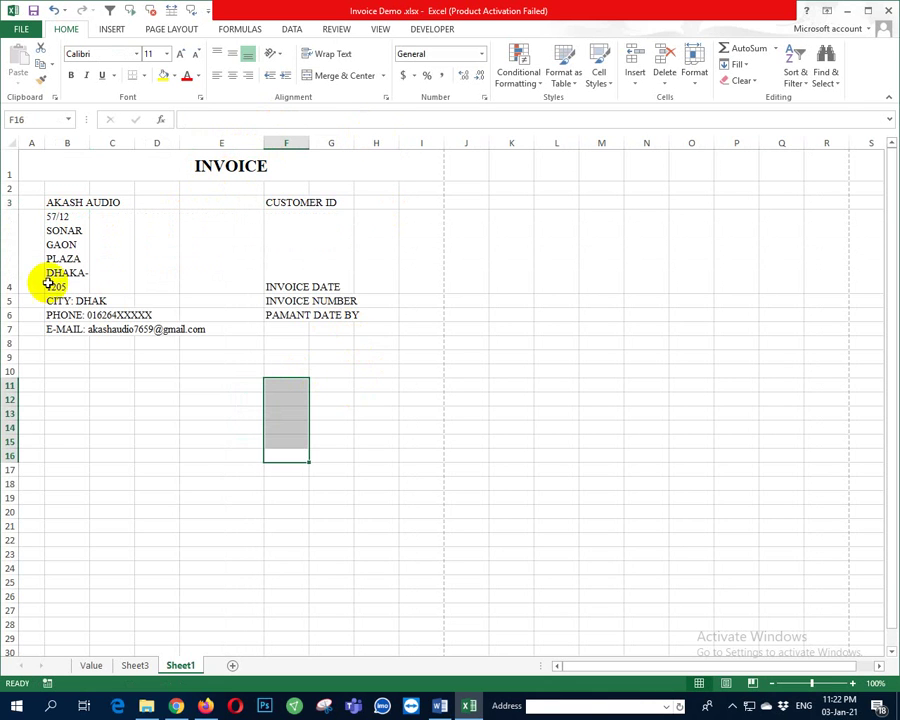
Merge B4:E4, middle- and left-align the wrapped address, and shorten row 4
click(65, 242)
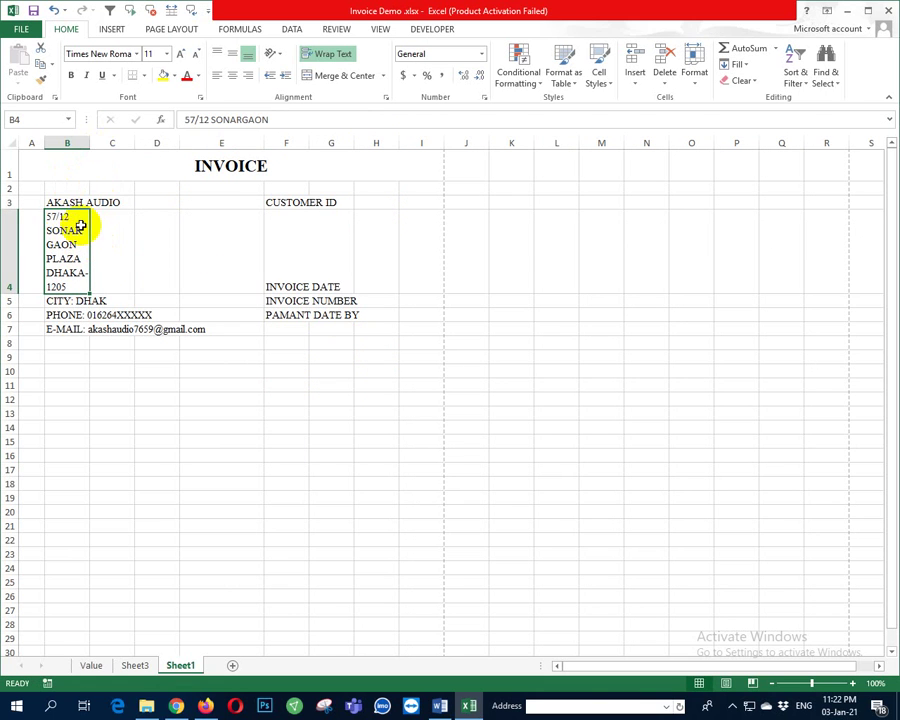
drag(54, 237, 192, 239)
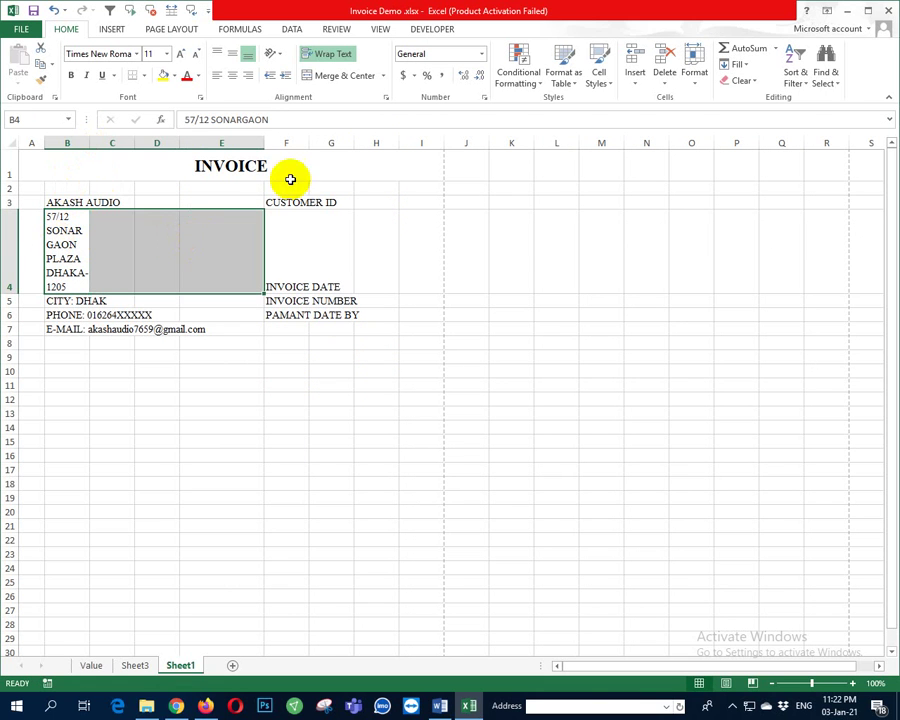
click(332, 76)
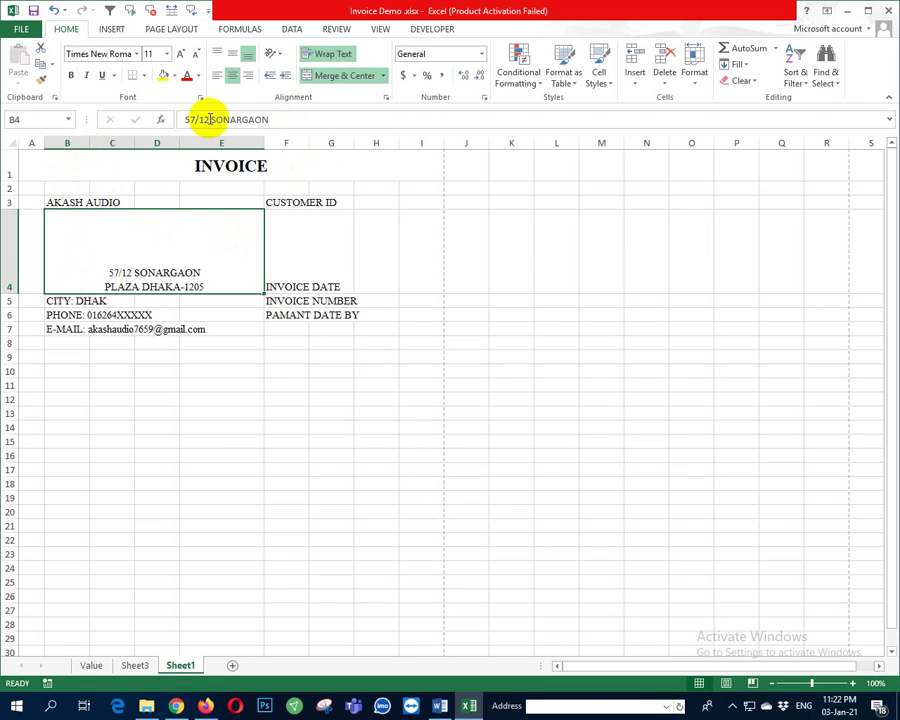
click(232, 54)
click(217, 75)
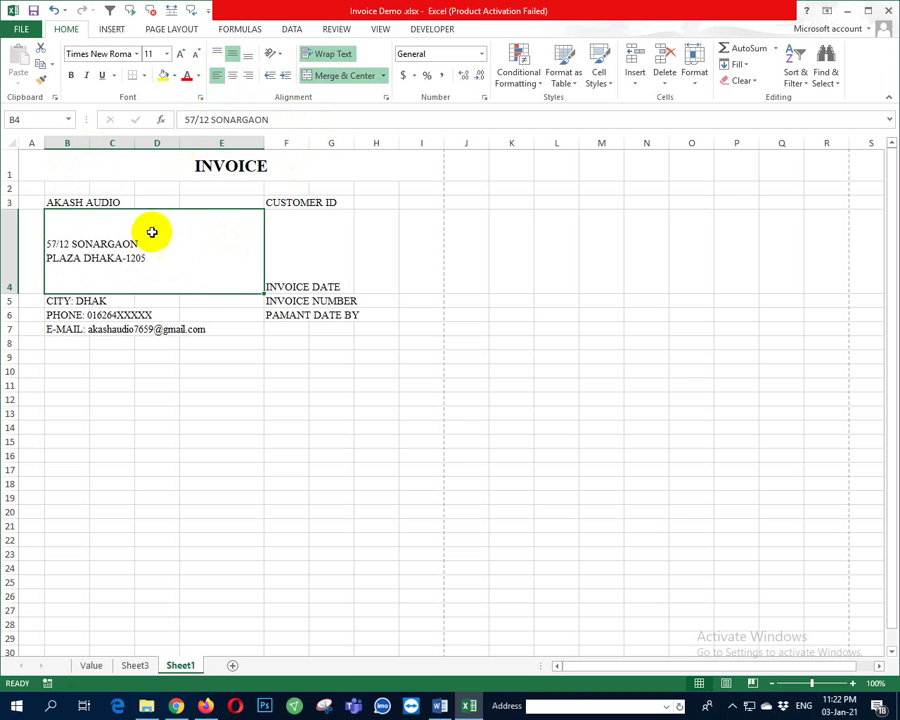
click(322, 54)
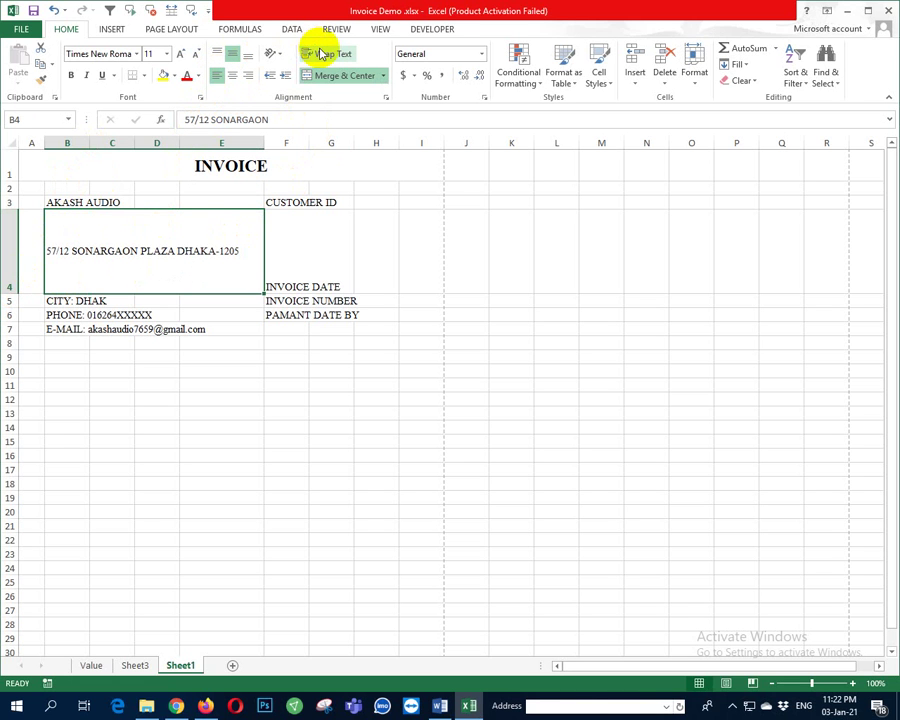
click(322, 54)
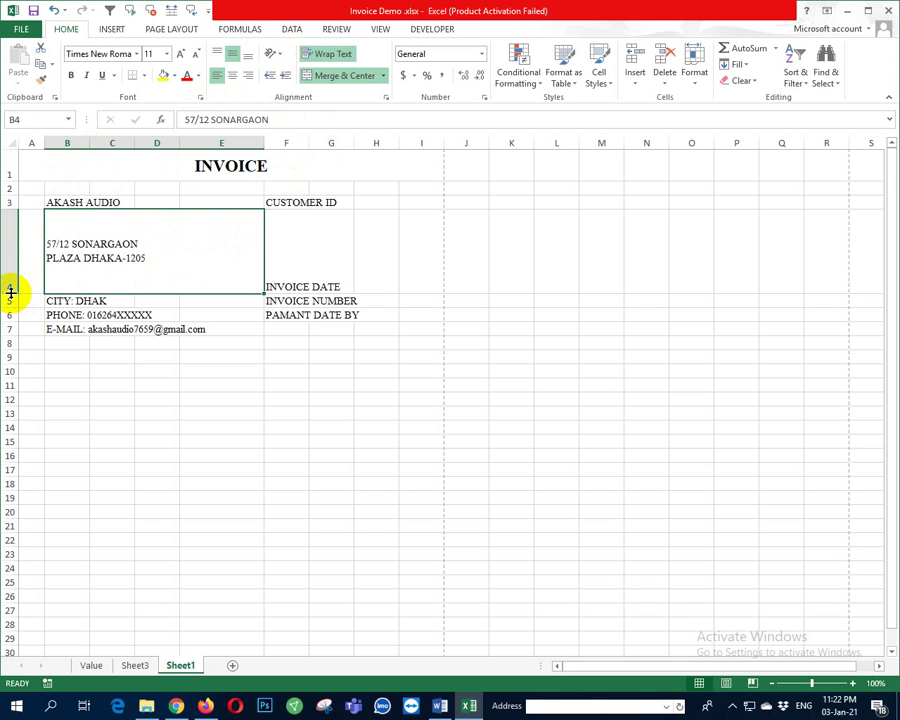
drag(11, 291, 18, 228)
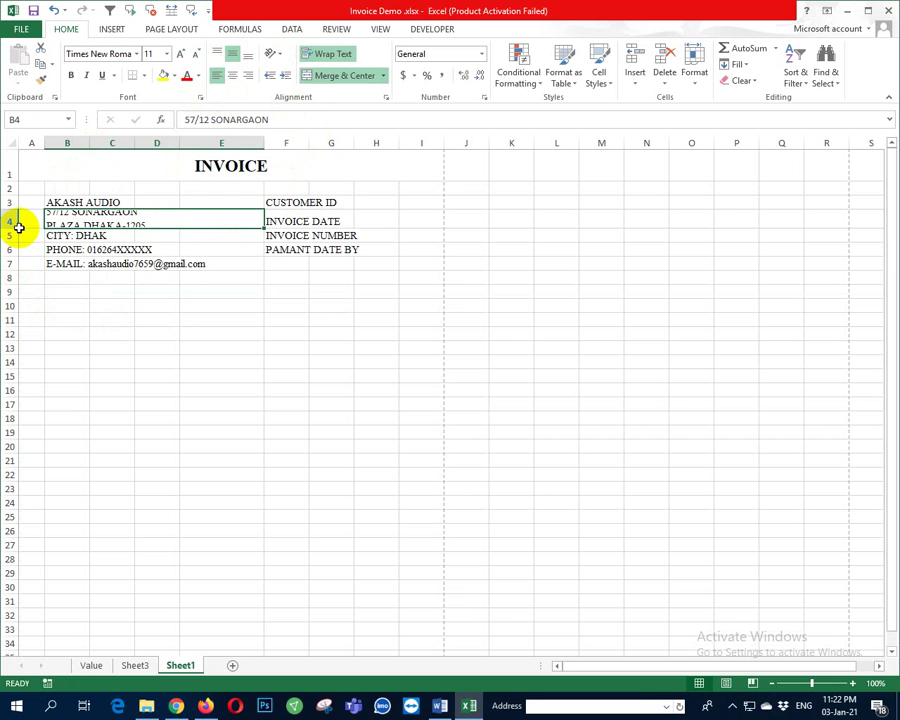
double_click(150, 217)
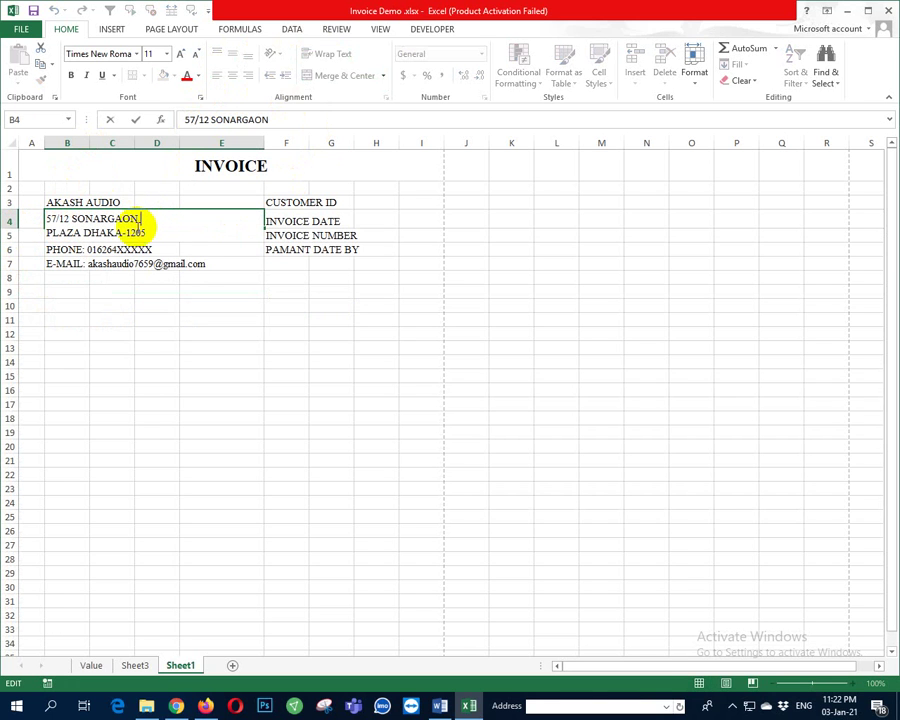
key(Delete)
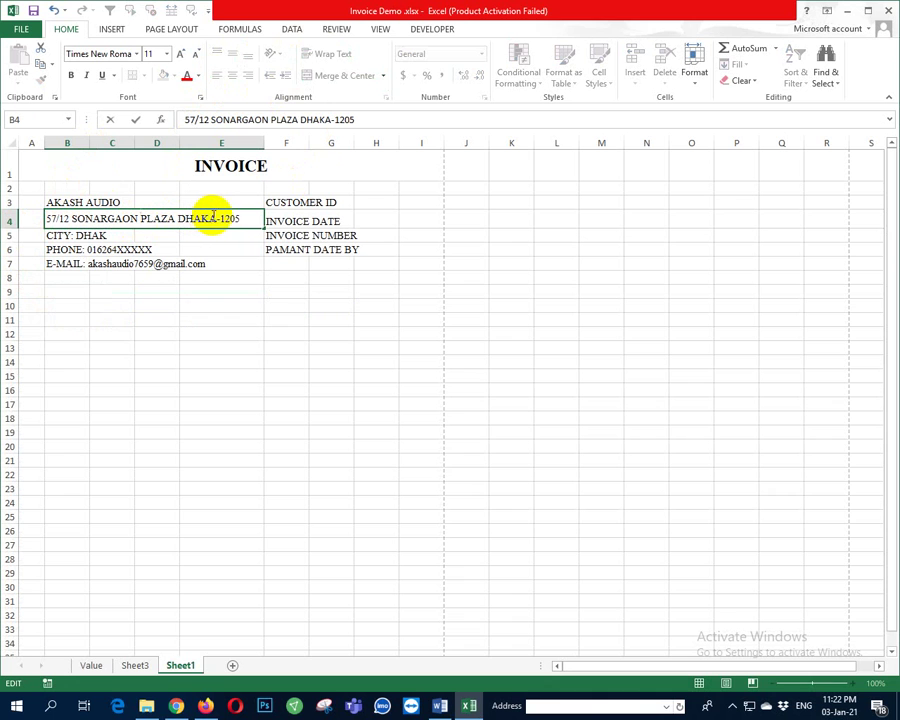
drag(216, 218, 237, 218)
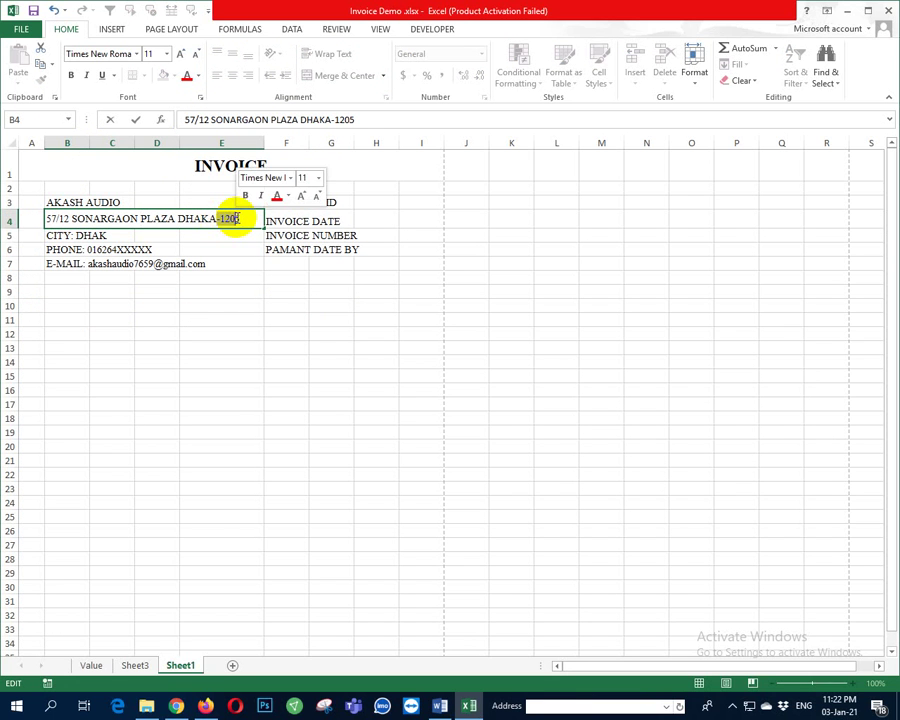
key(BackSpace)
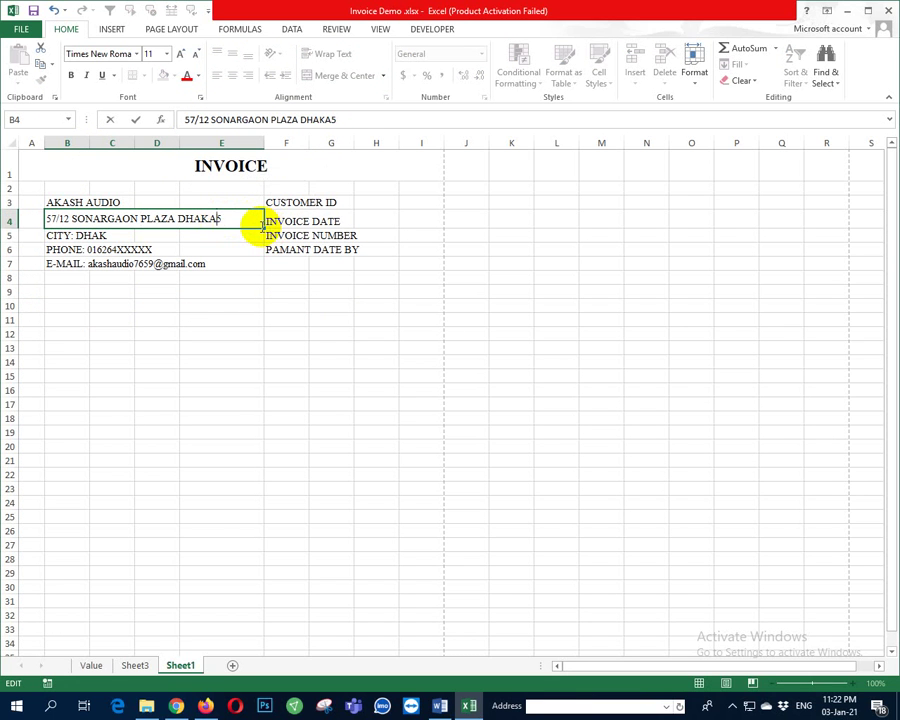
key(BackSpace)
click(238, 294)
Review the cells beside CUSTOMER ID and INVOICE DATE, and widen column G slightly
click(328, 333)
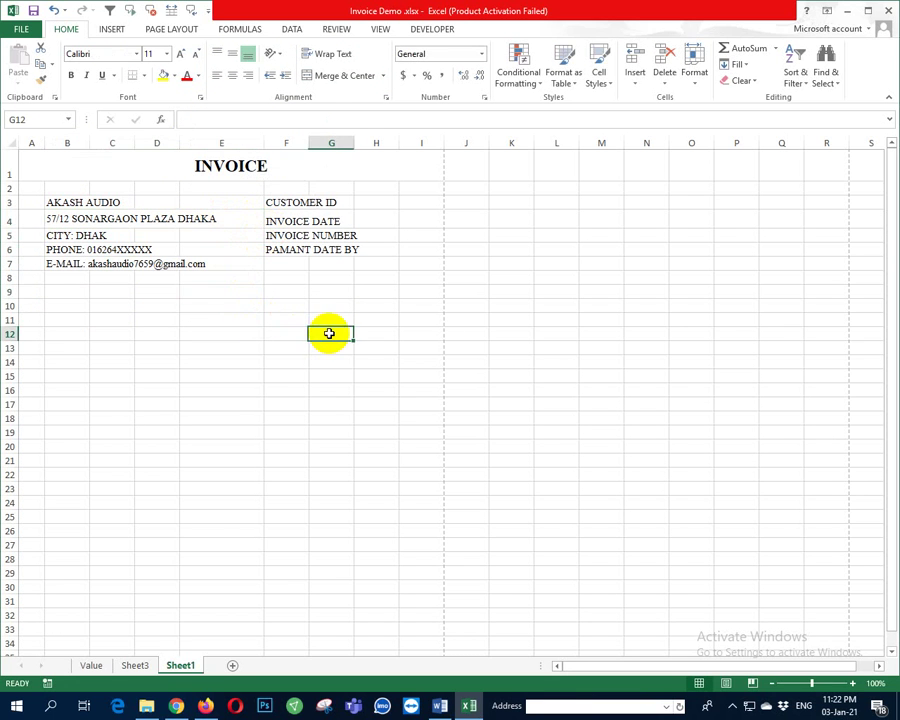
click(266, 385)
click(332, 293)
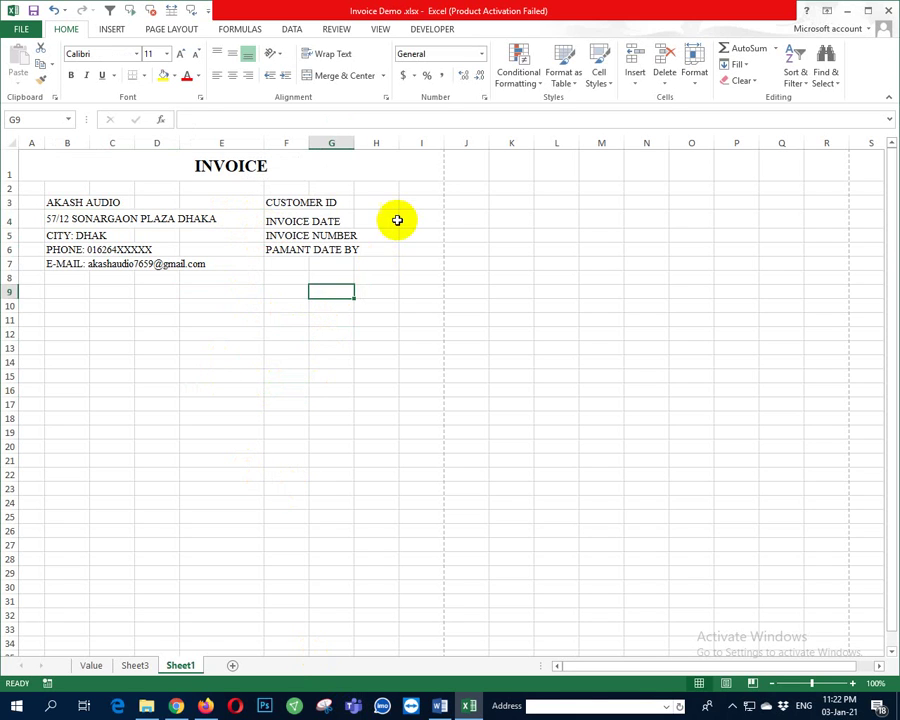
click(397, 220)
click(335, 203)
click(369, 203)
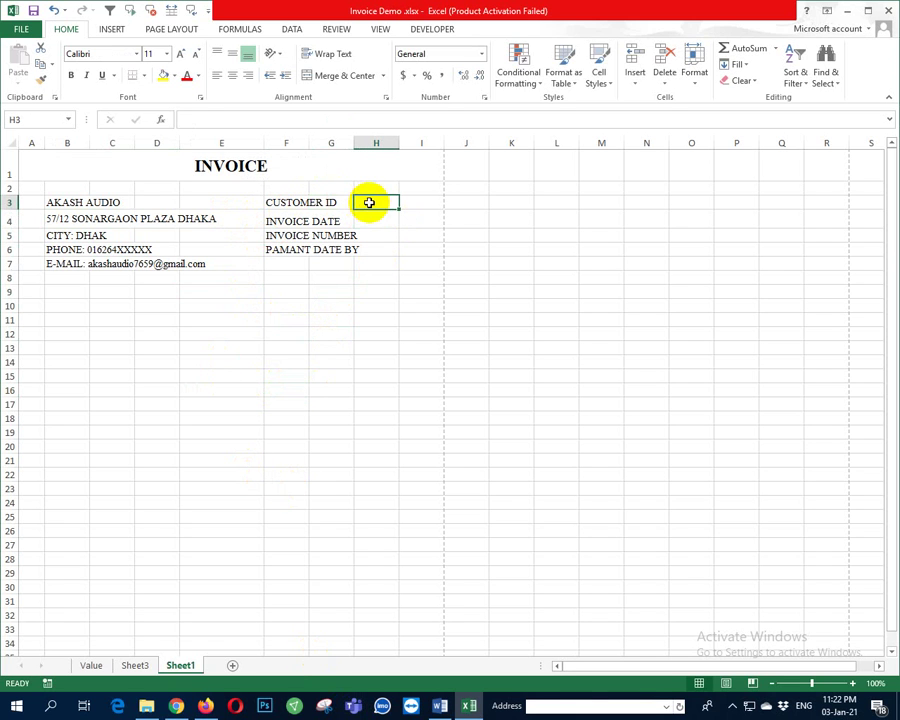
click(370, 224)
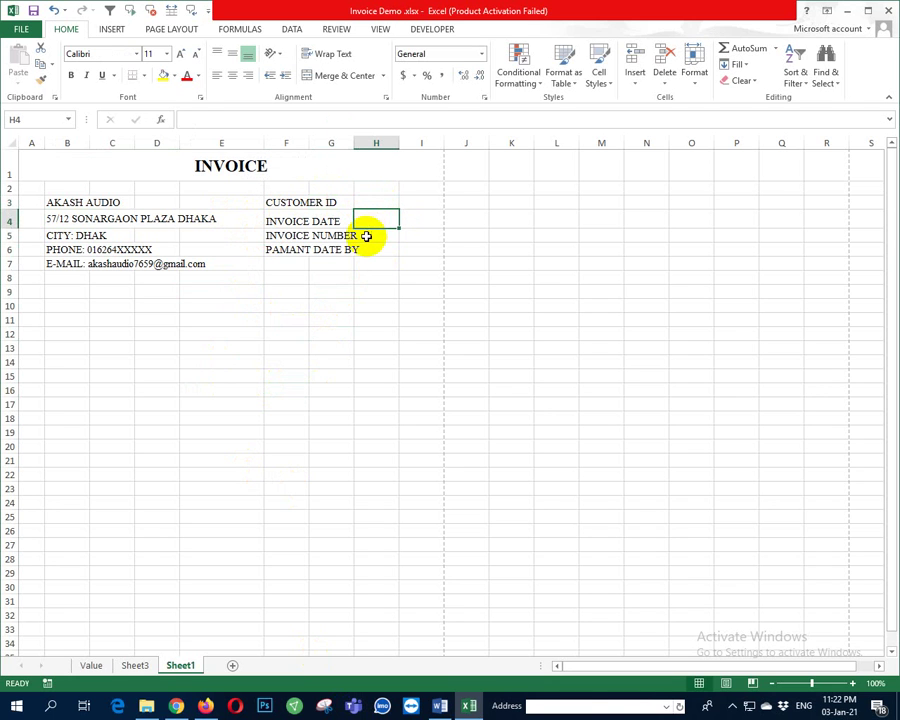
click(367, 236)
drag(353, 143, 372, 143)
Select the cell beside CUSTOMER ID and resize column G
key(Down)
key(Down)
key(Down)
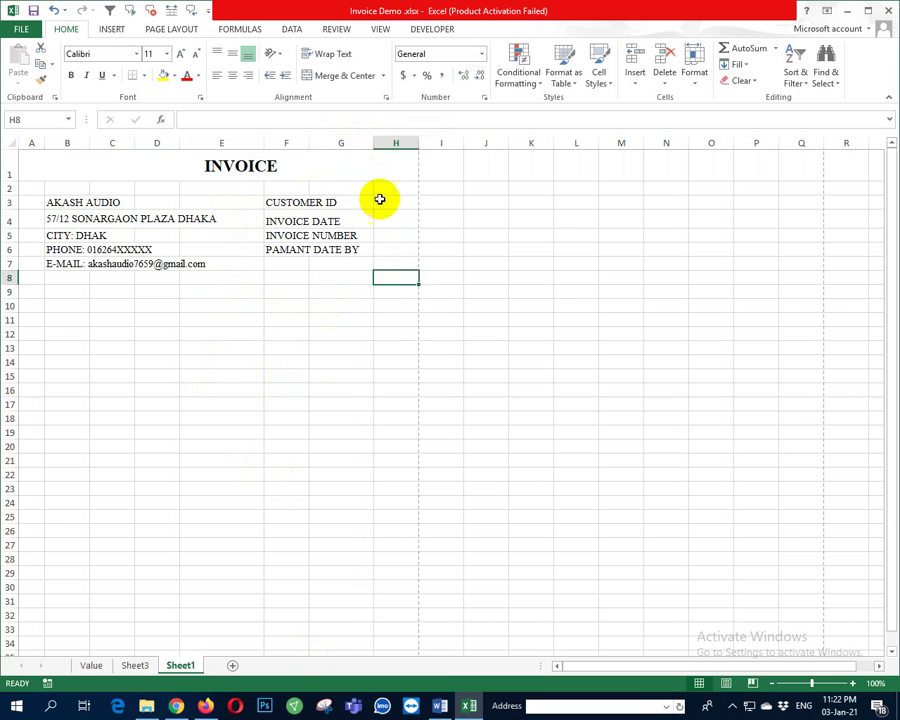
click(320, 202)
click(287, 202)
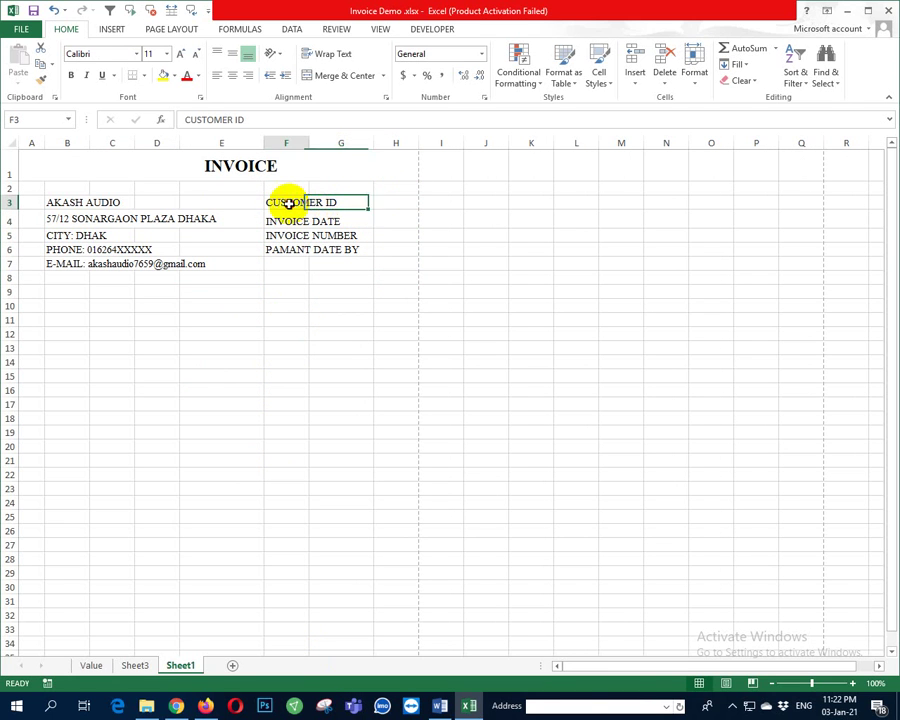
click(359, 204)
click(398, 202)
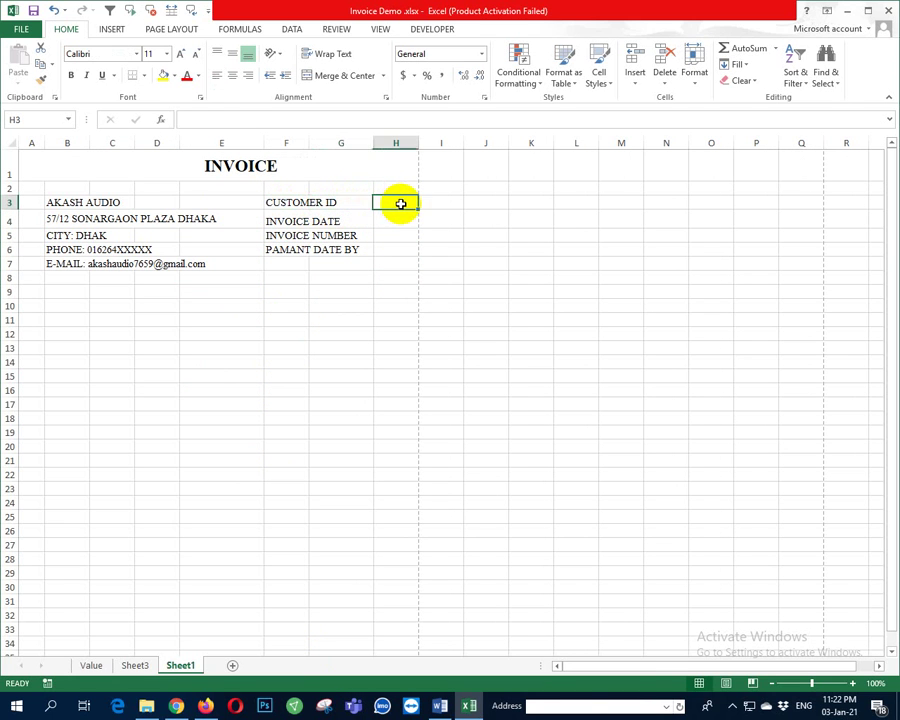
click(366, 201)
click(388, 202)
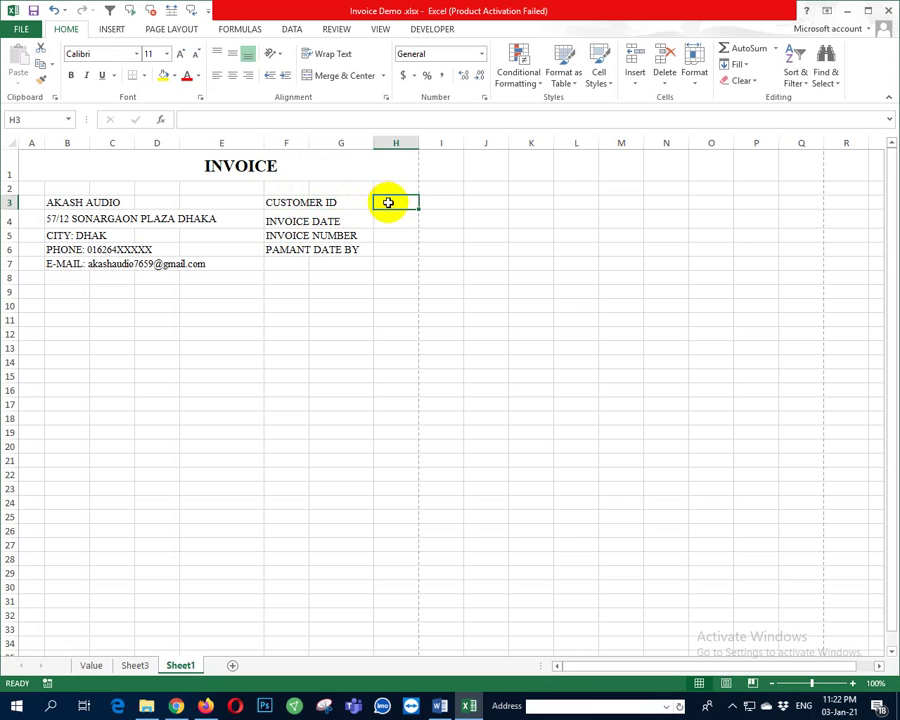
click(361, 200)
drag(368, 142, 410, 144)
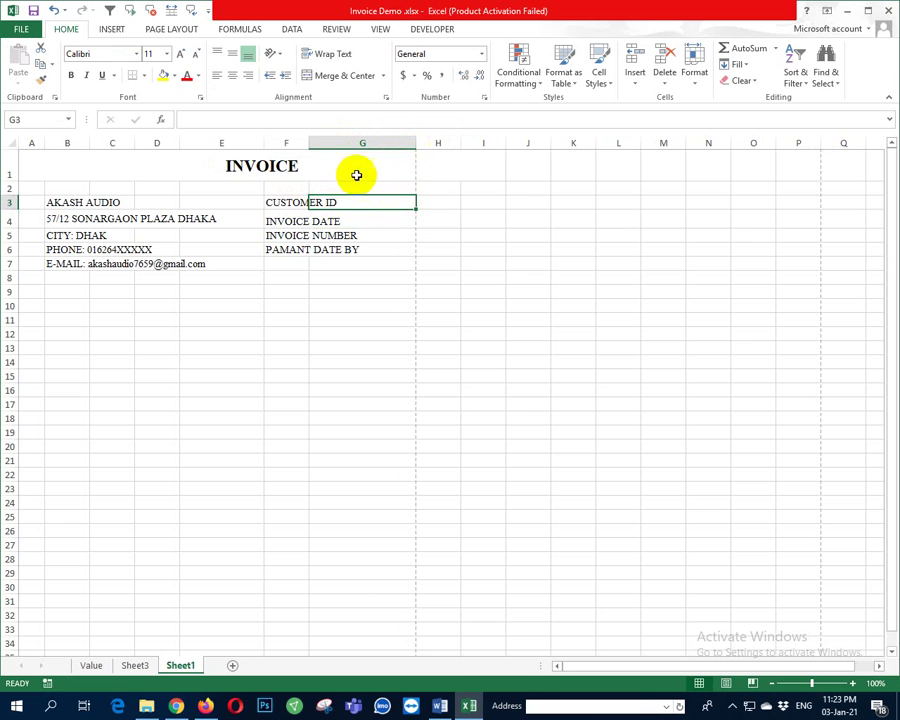
drag(414, 139, 416, 137)
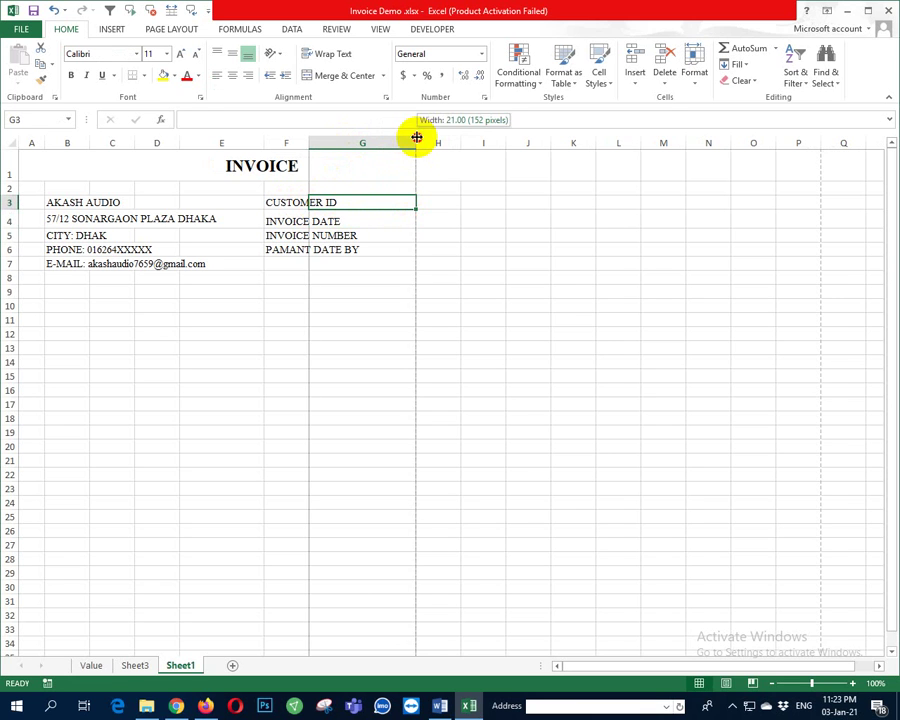
Widen column F to fit the four labels, narrow column G, and select G3:G6
drag(309, 142, 363, 142)
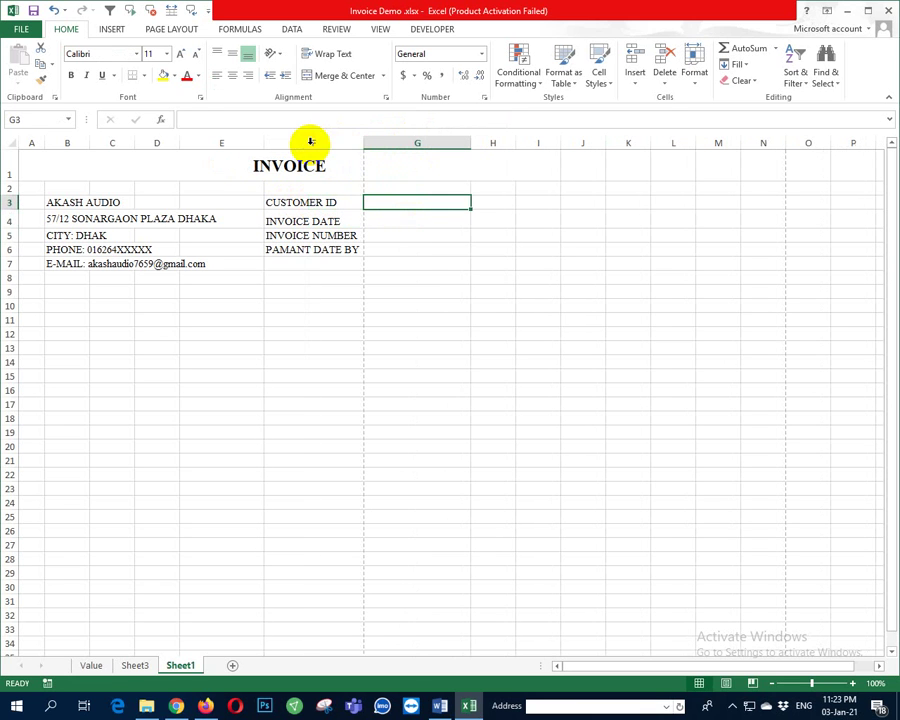
click(404, 253)
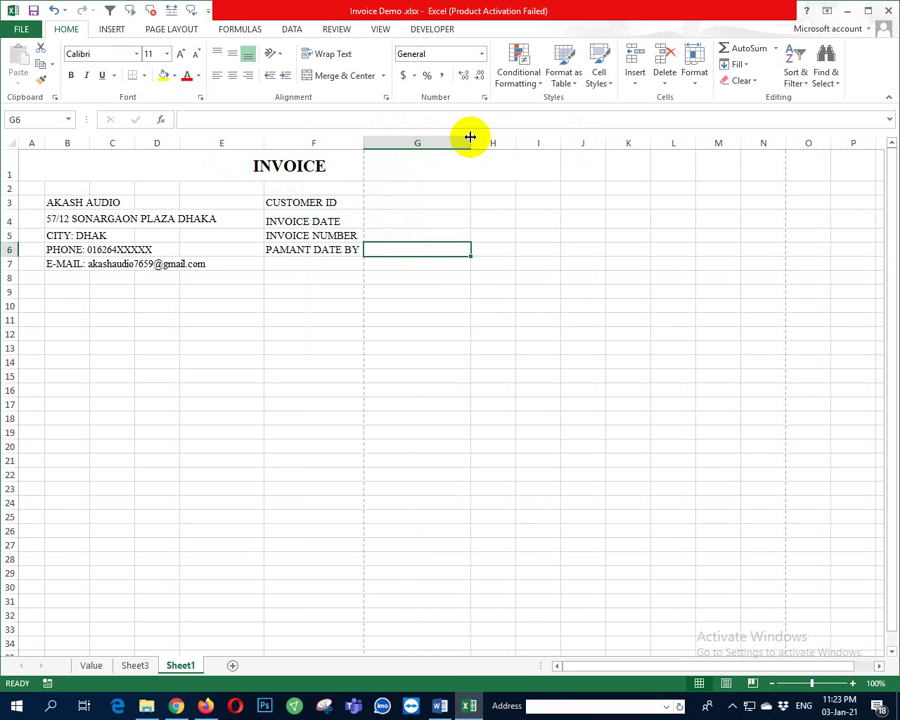
drag(470, 137, 440, 141)
click(432, 176)
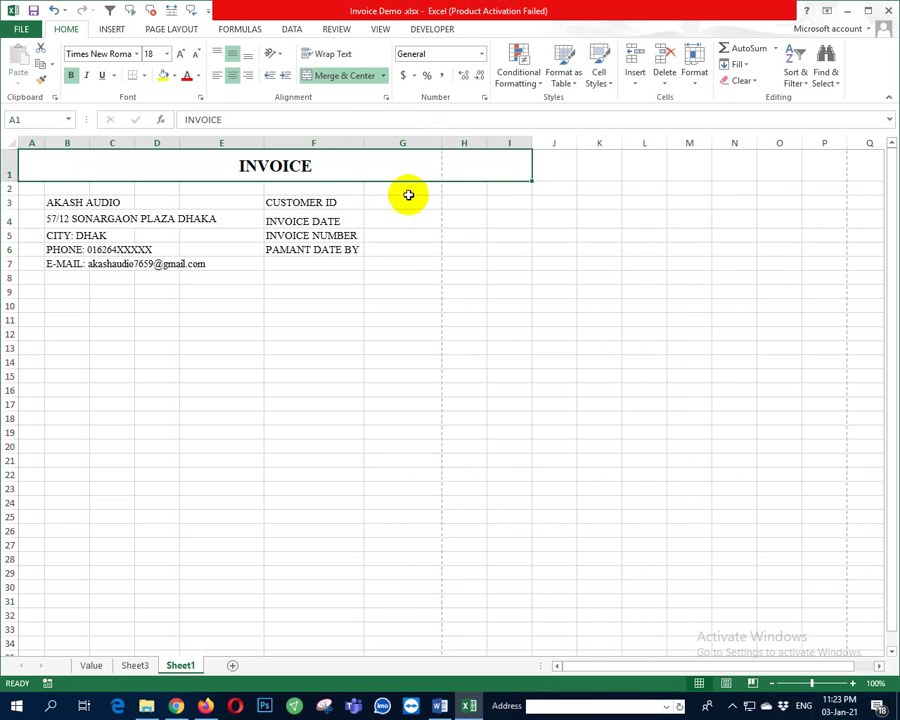
drag(404, 197, 401, 249)
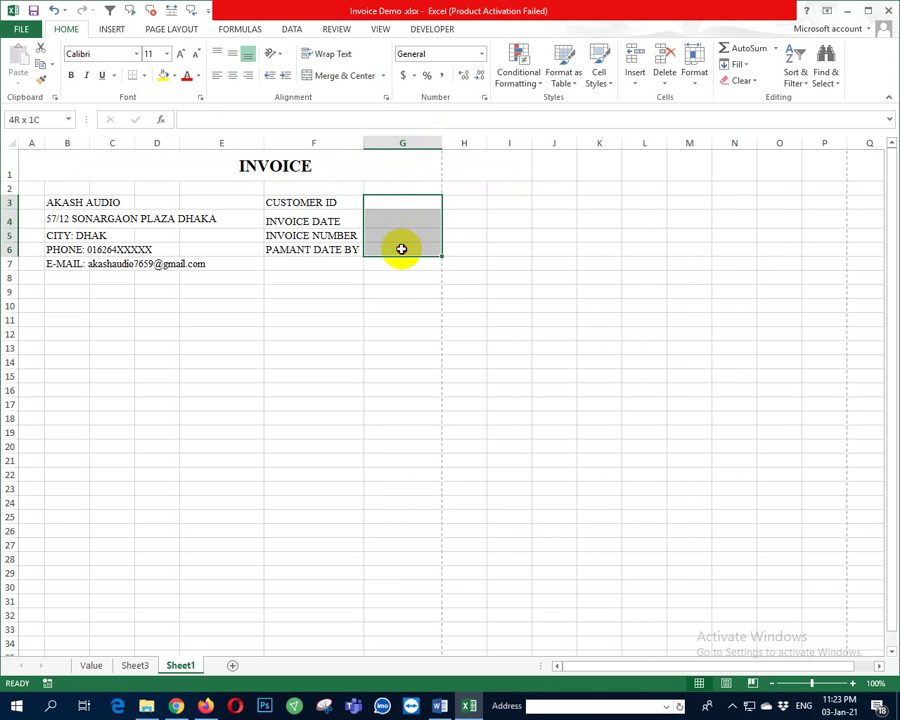
Put All Borders around the value cells G3:G6
click(143, 75)
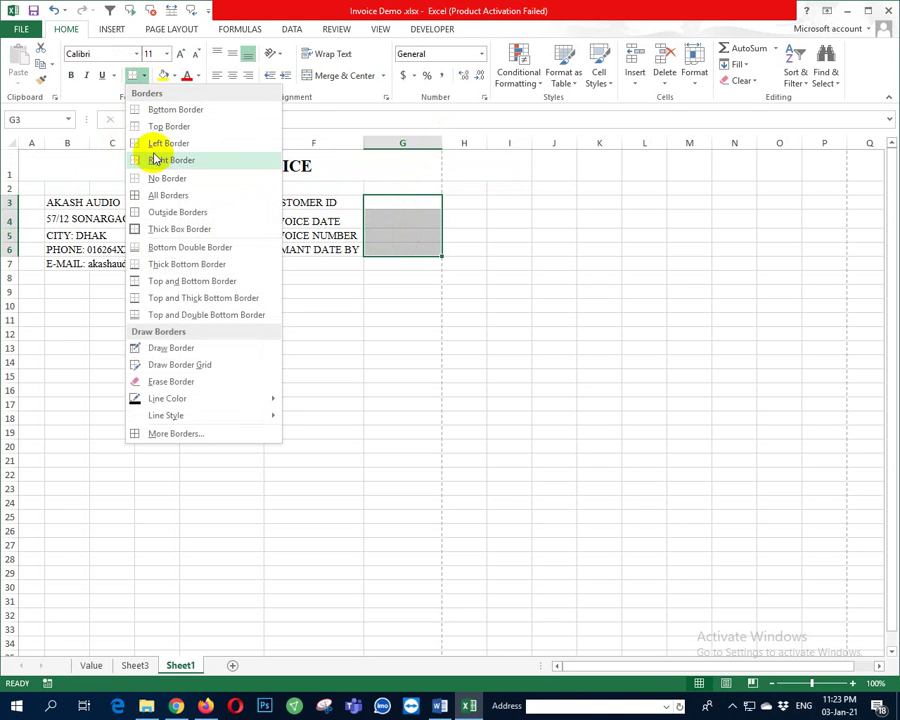
click(154, 195)
click(616, 322)
click(372, 207)
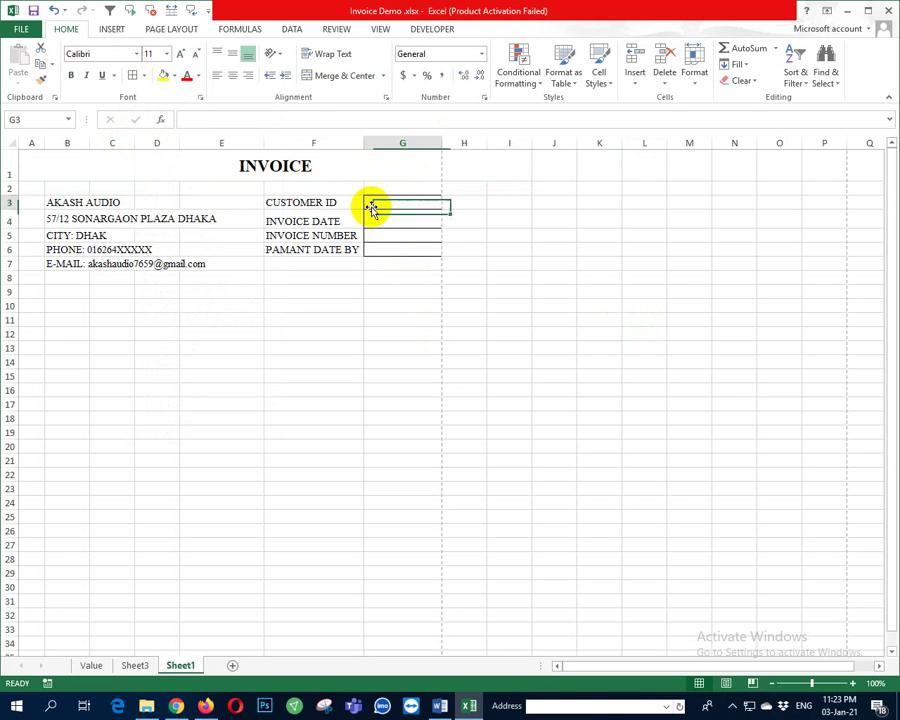
click(454, 224)
click(400, 206)
Check the invoice date and number cells, and view the finished invoice on Sheet3
click(395, 226)
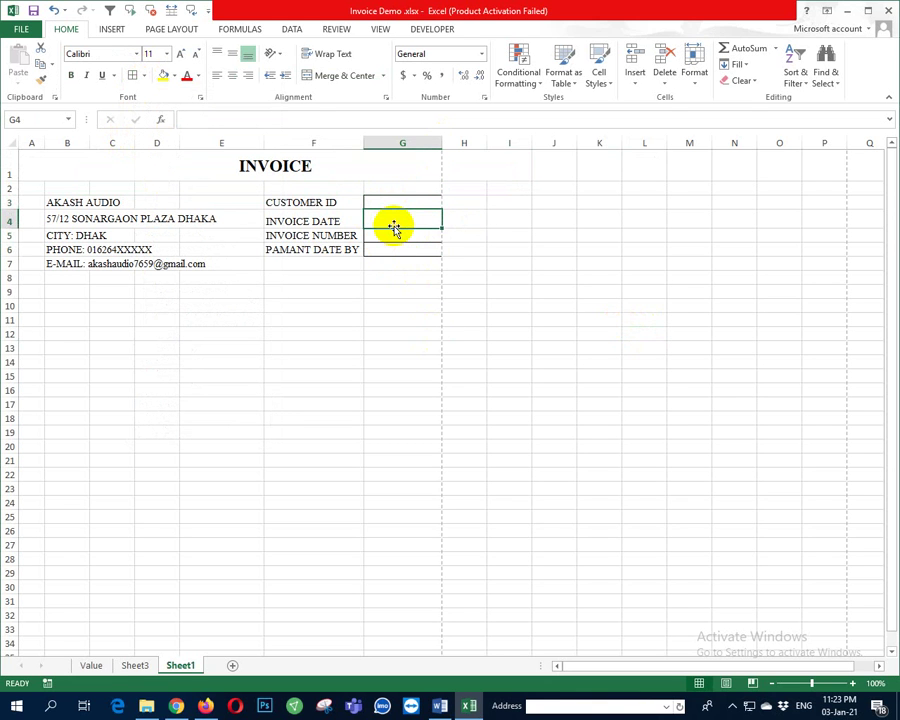
click(287, 221)
click(378, 218)
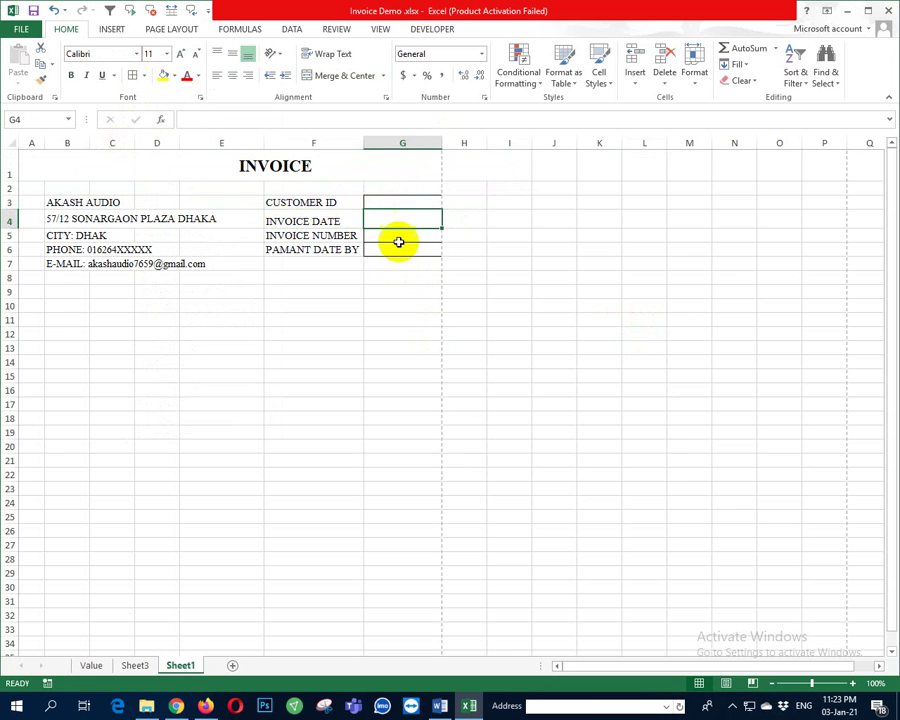
click(390, 241)
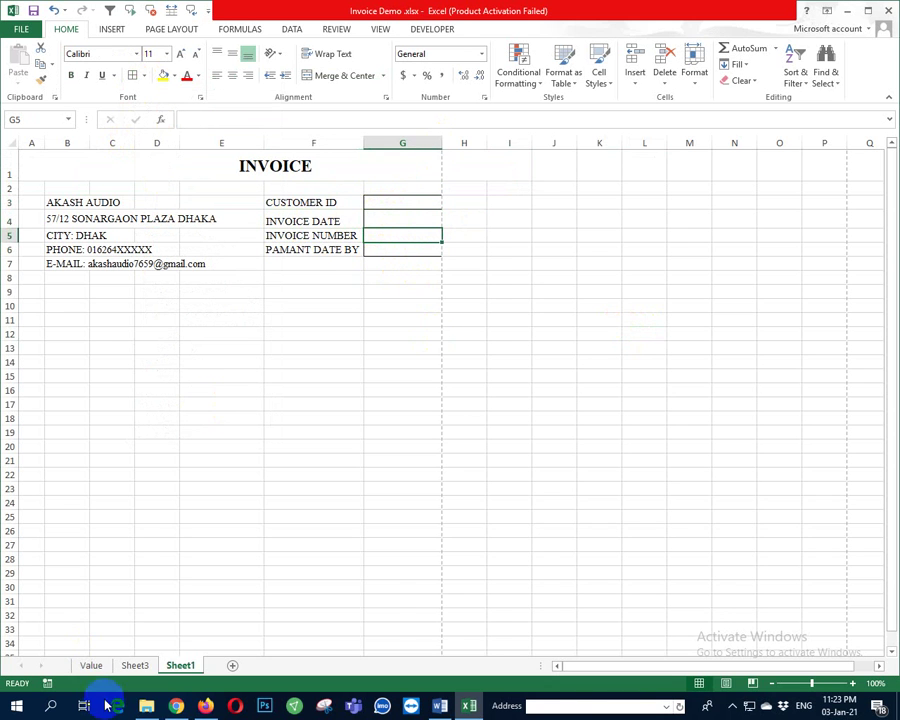
click(135, 665)
click(398, 220)
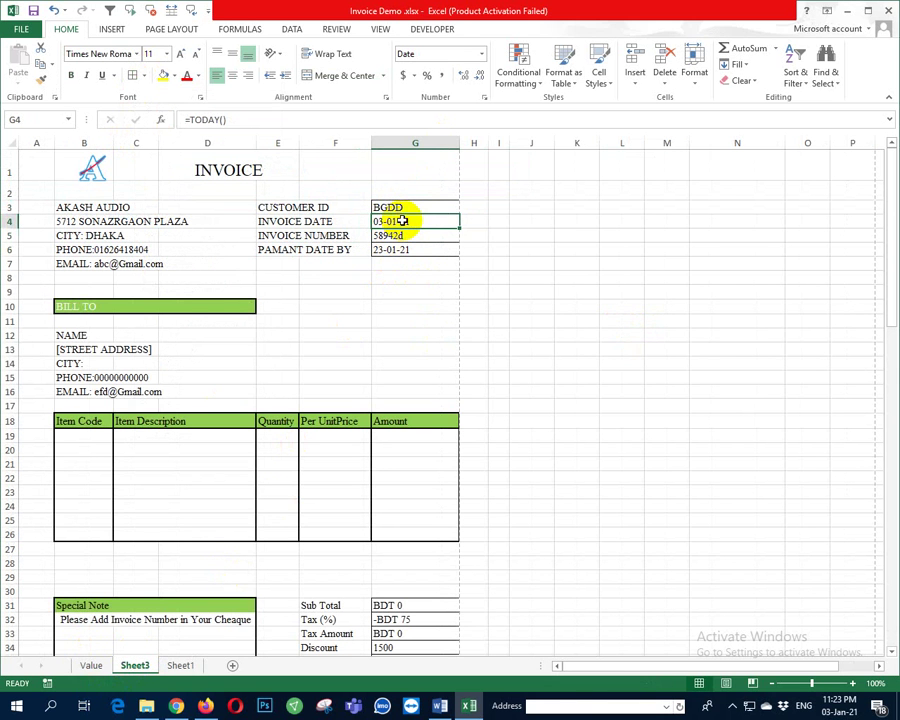
click(404, 207)
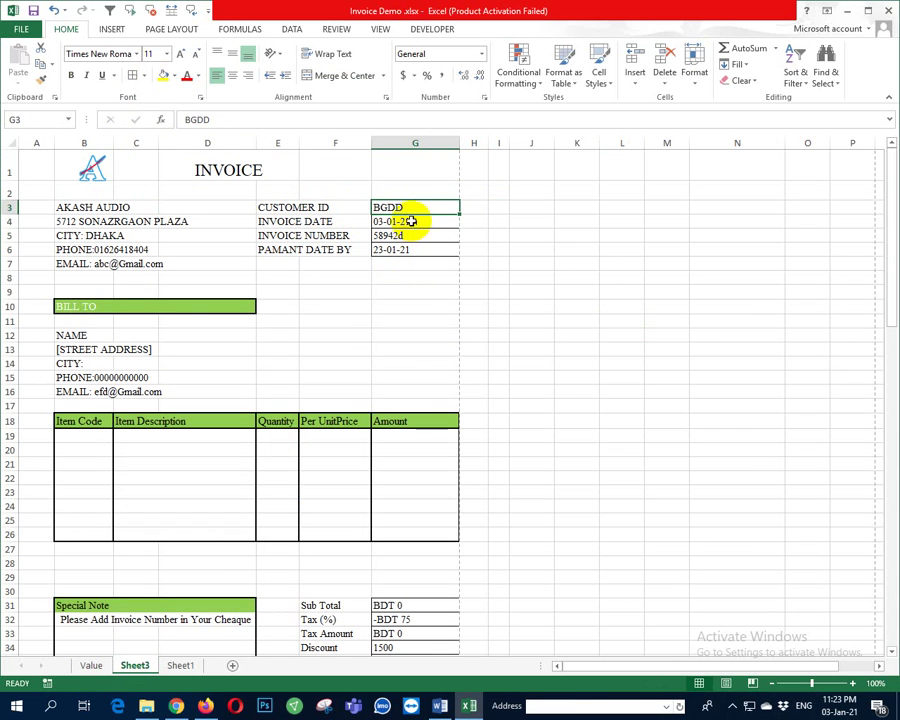
click(393, 222)
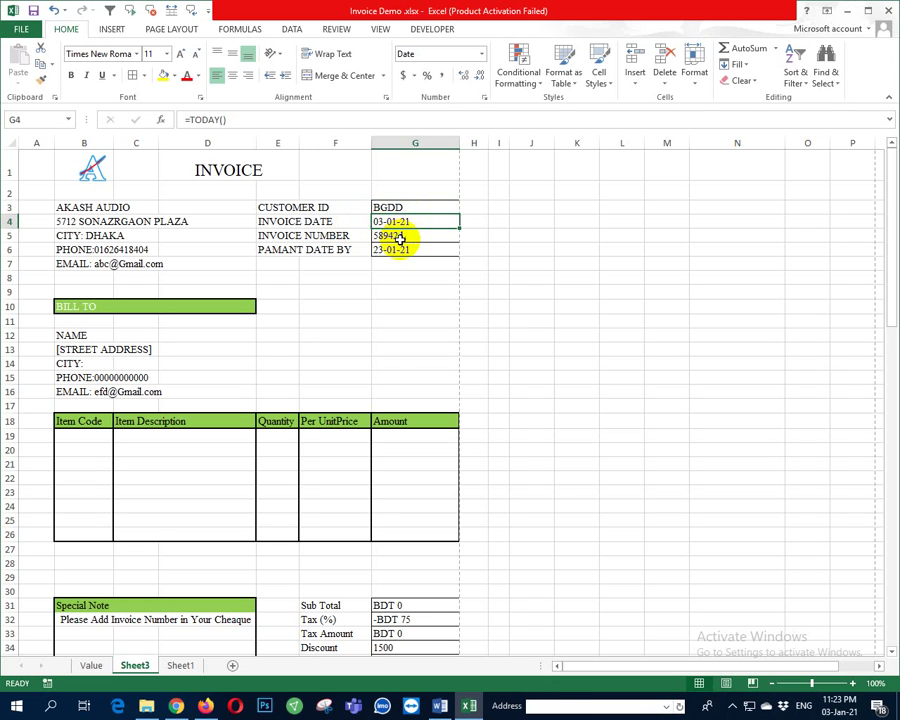
click(400, 238)
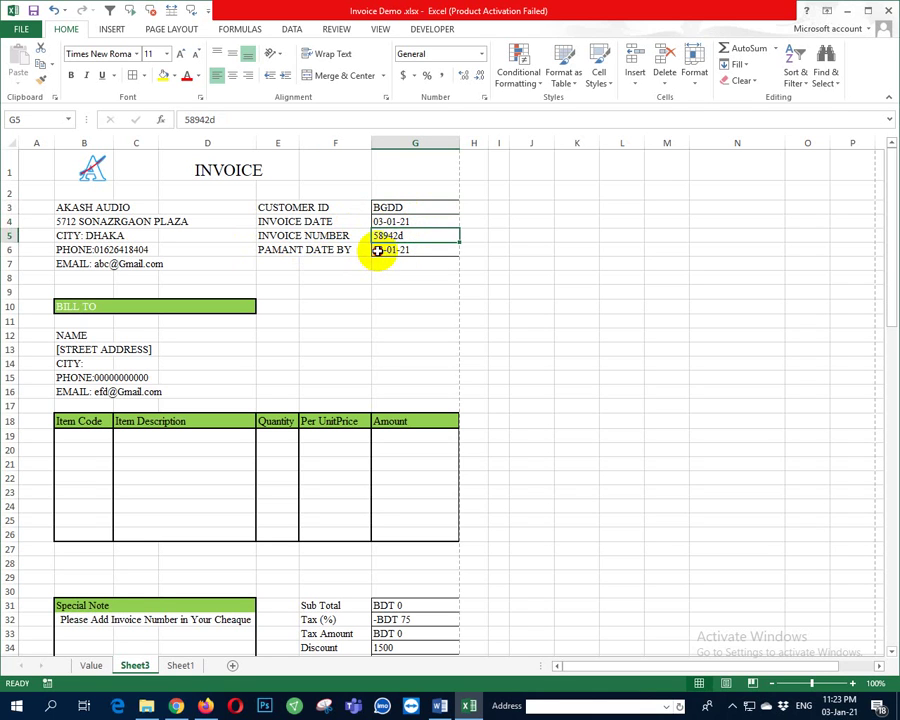
click(380, 250)
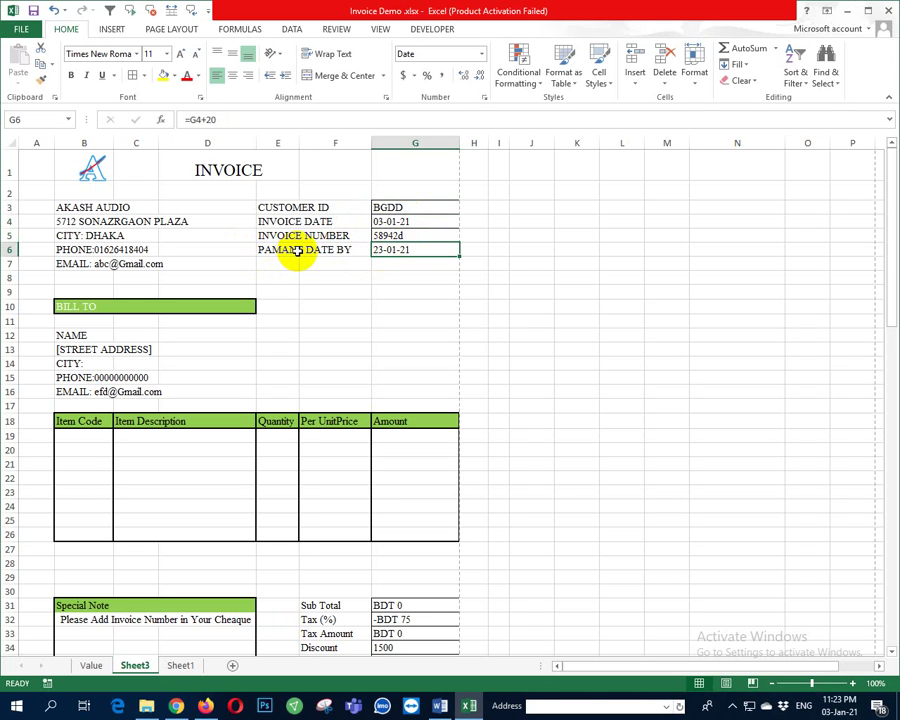
click(328, 250)
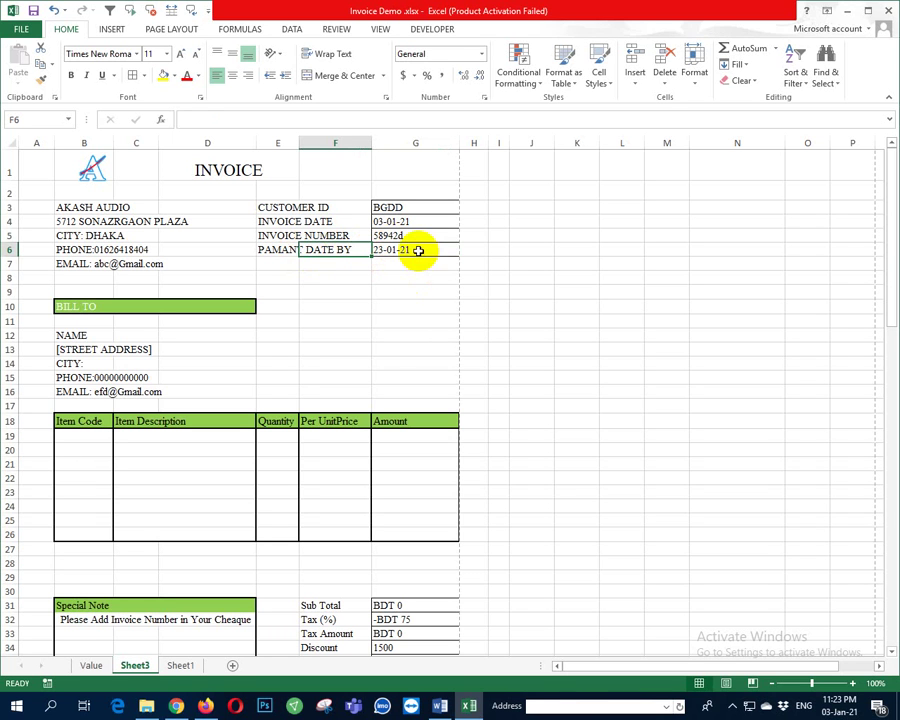
click(418, 250)
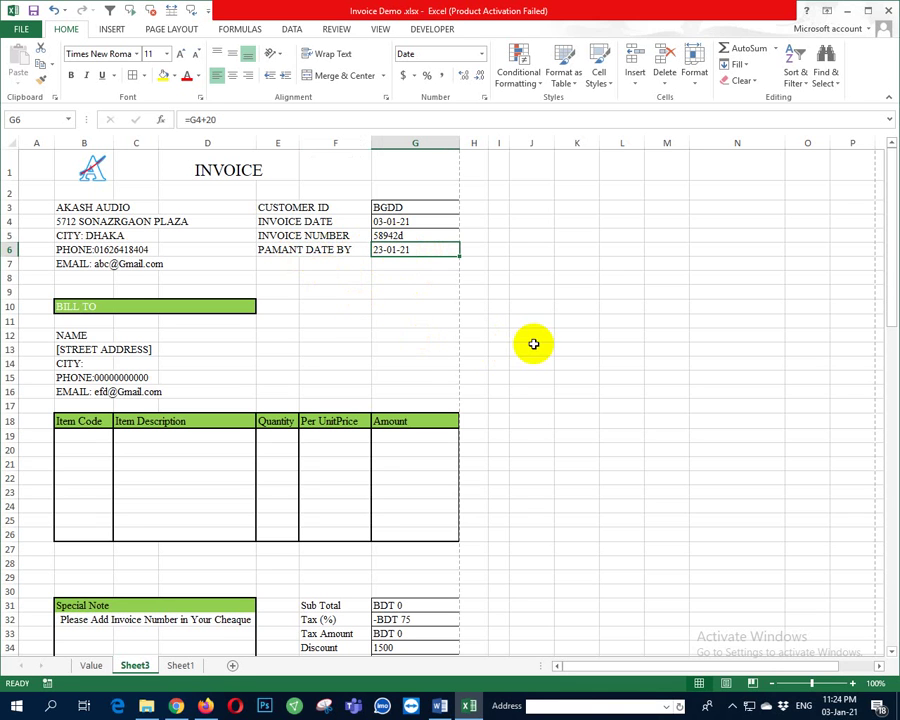
Back on Sheet1, enter customer ID AA0123 in G3 beside CUSTOMER ID
click(179, 664)
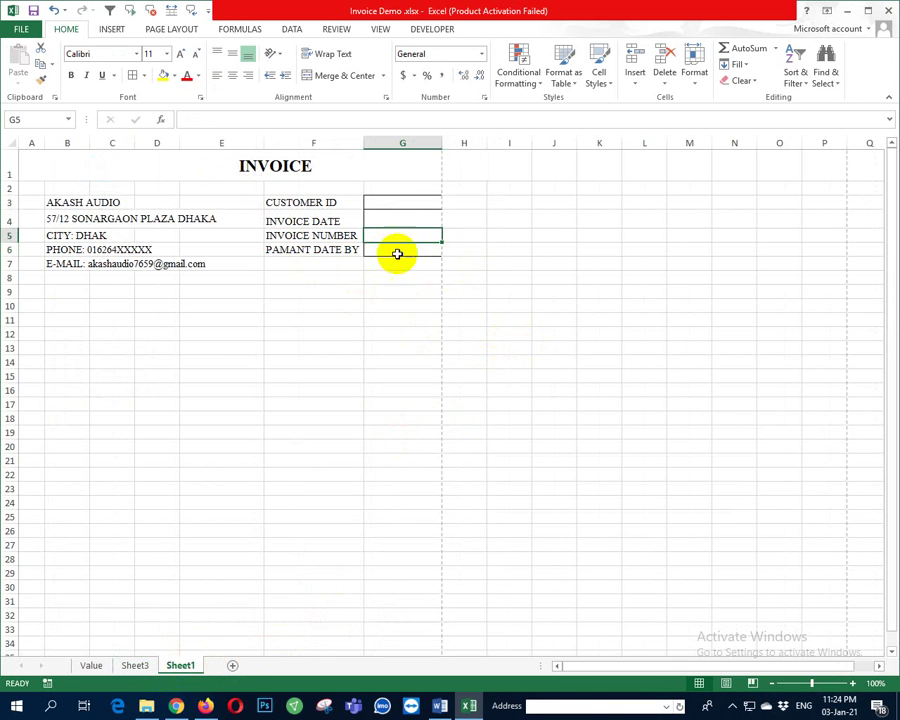
click(408, 205)
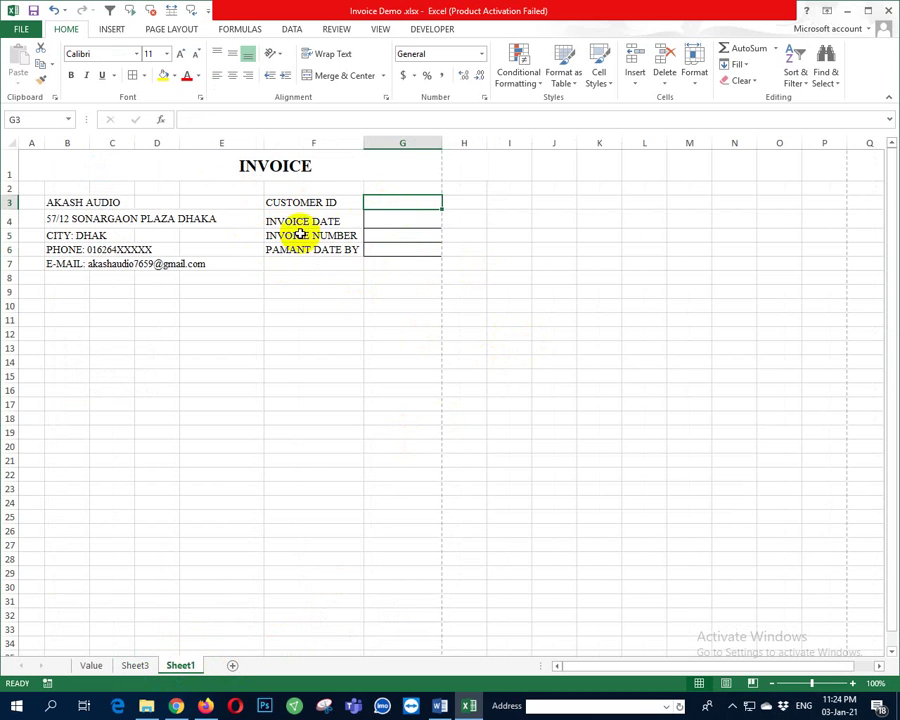
click(98, 202)
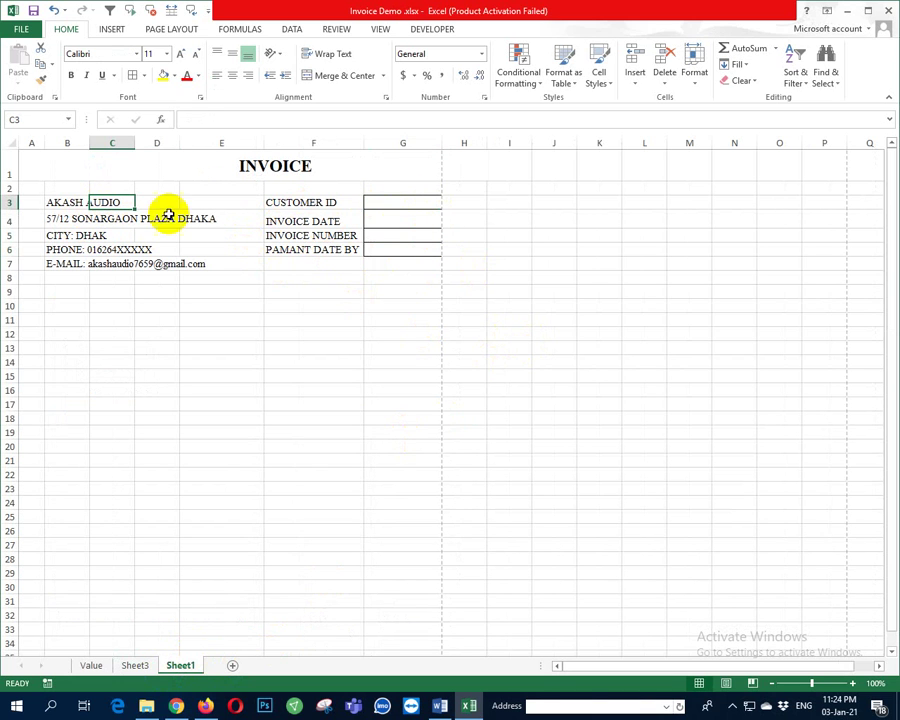
click(382, 200)
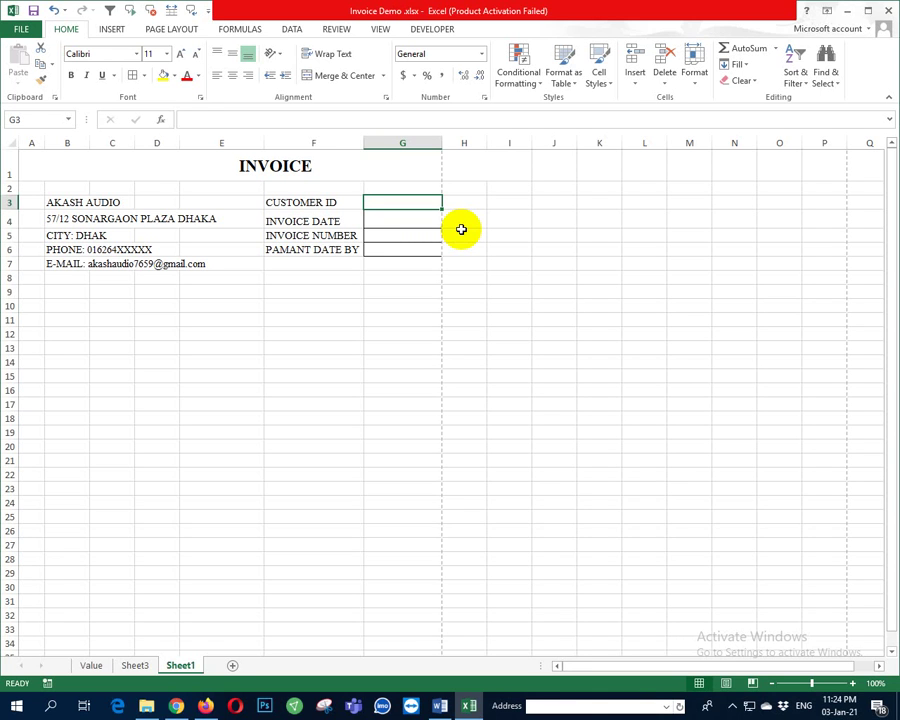
text(AA0123)
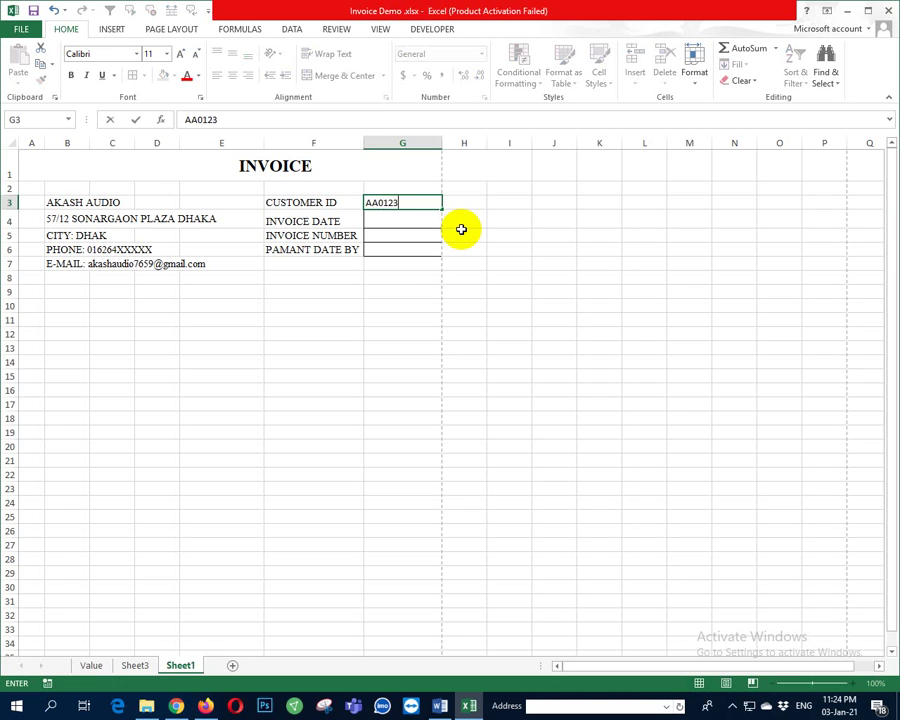
click(410, 276)
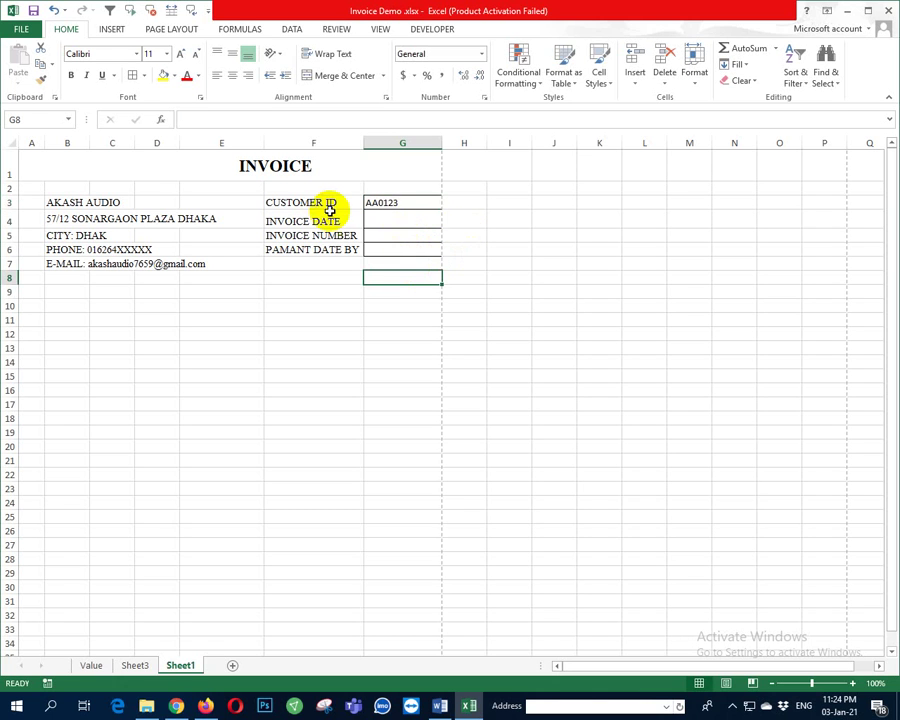
click(399, 203)
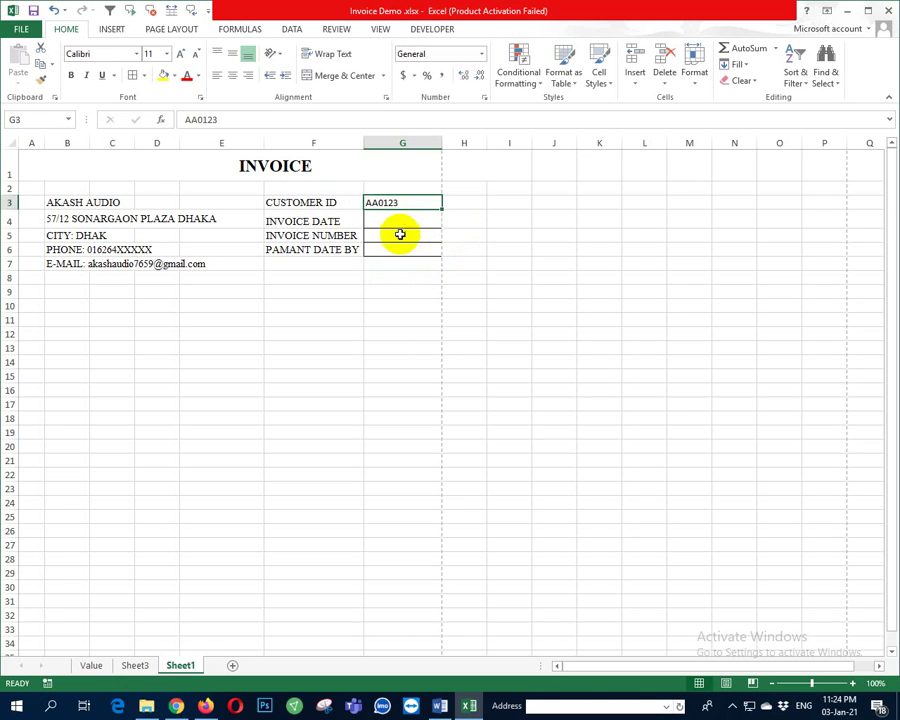
click(378, 222)
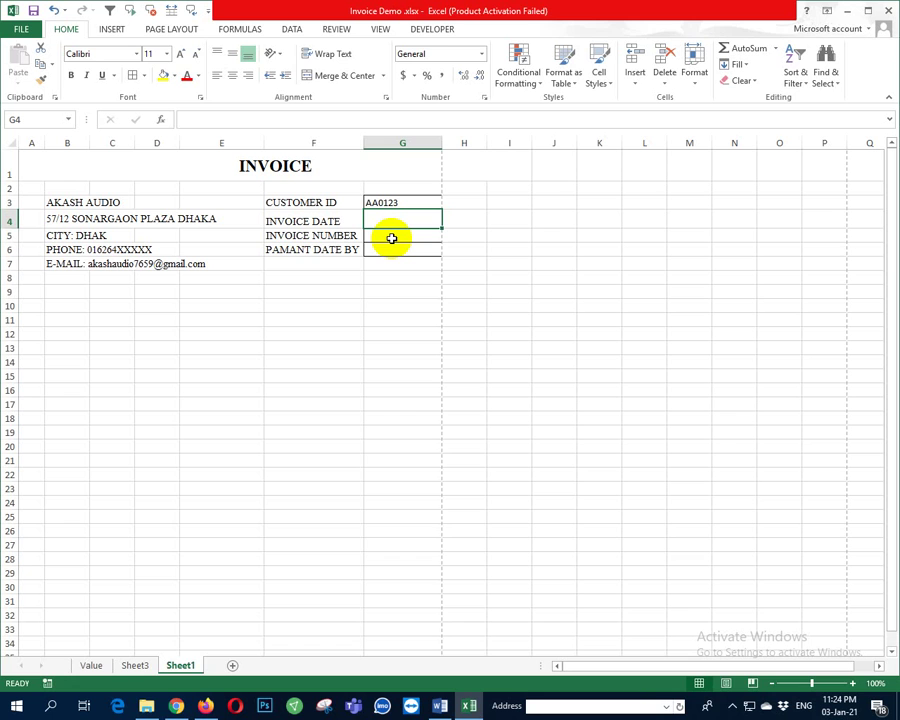
Enter =TODAY() in G4 so the invoice date shows 03-01-21
text(=T)
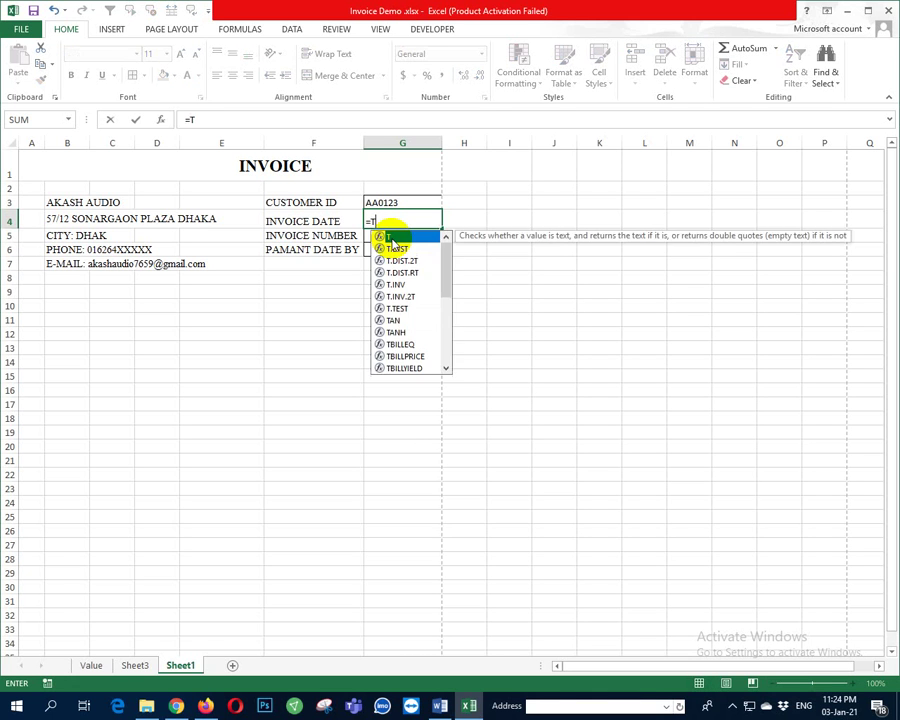
text(O)
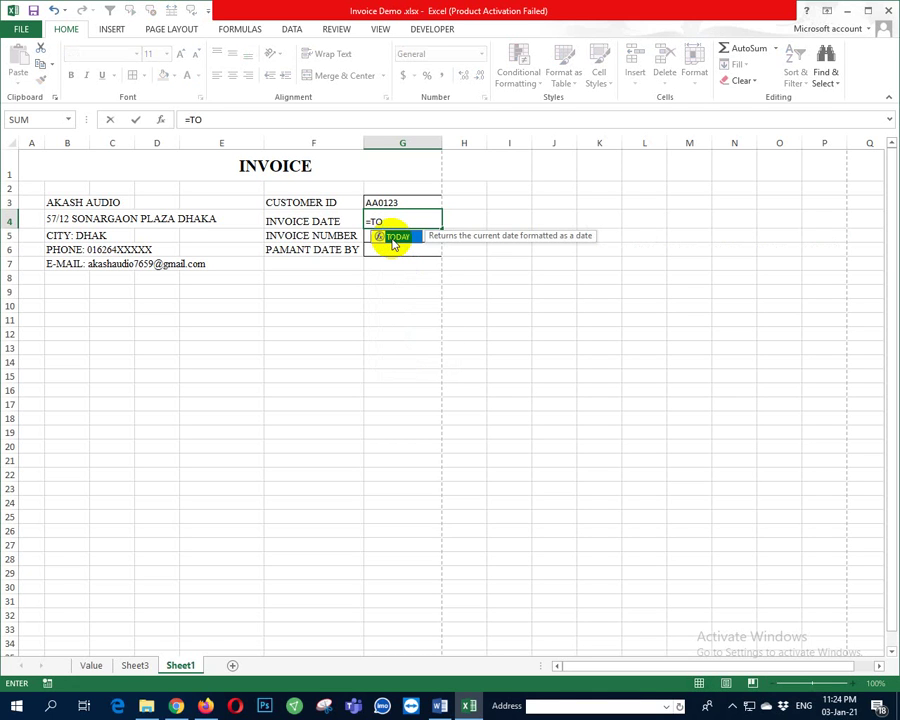
double_click(393, 237)
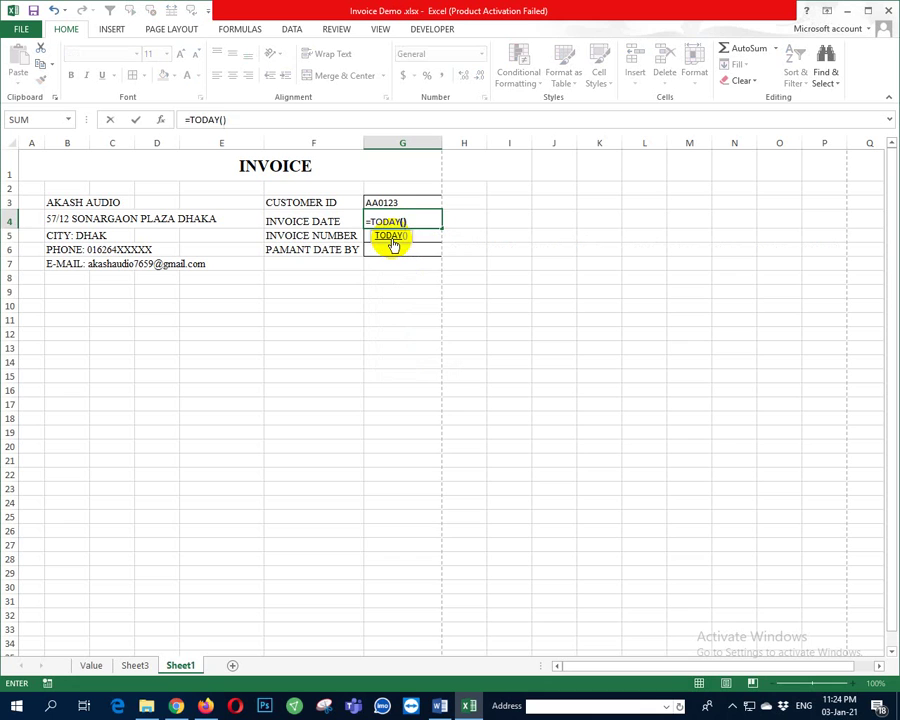
key(Return)
click(422, 222)
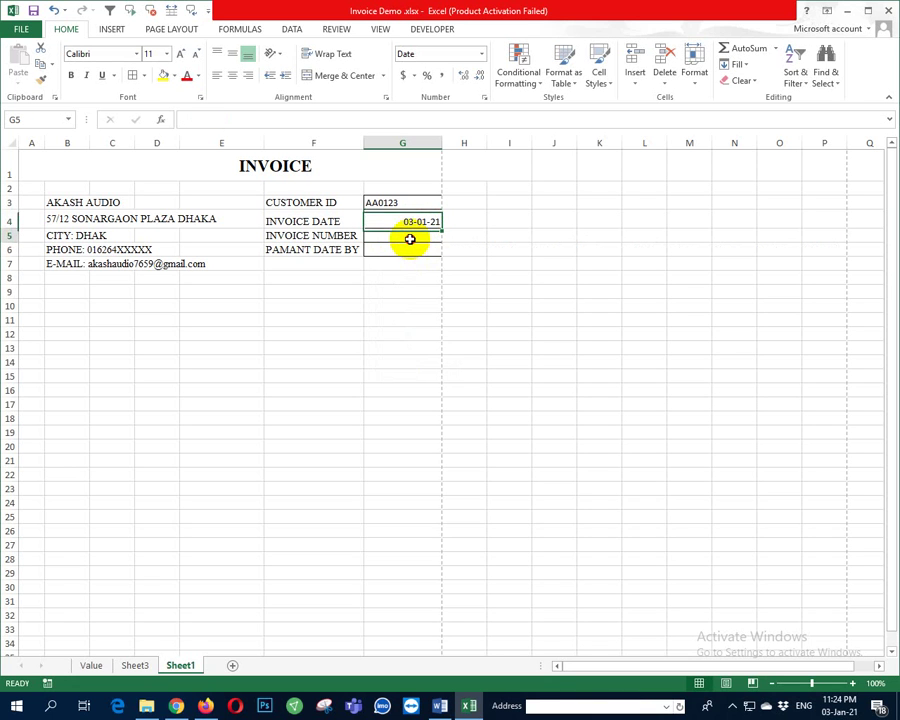
Enter 00002 in G5 so the invoice number shows 2
click(409, 238)
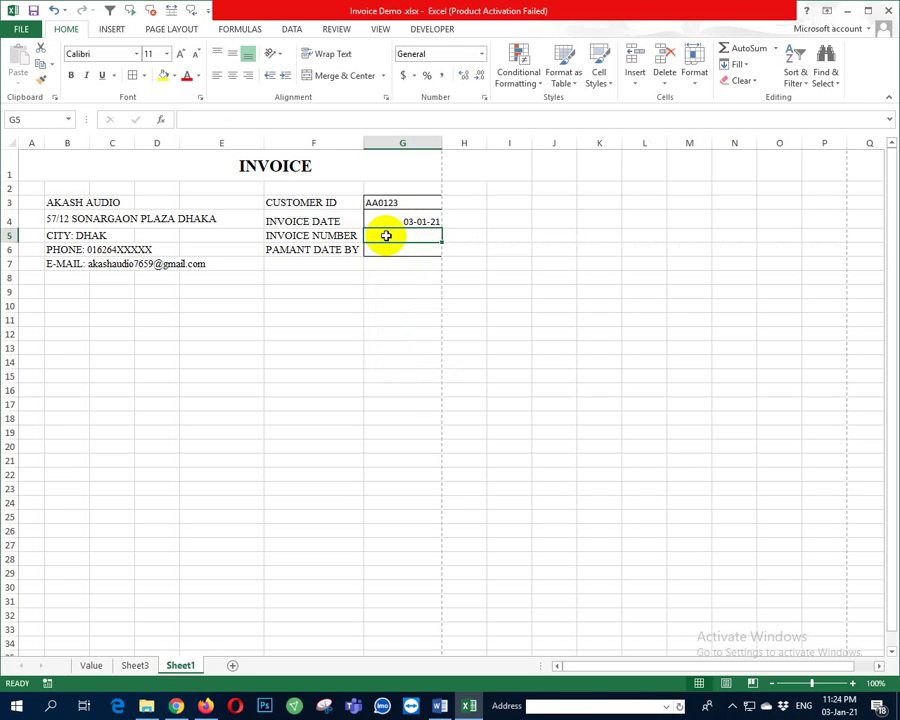
text(00002)
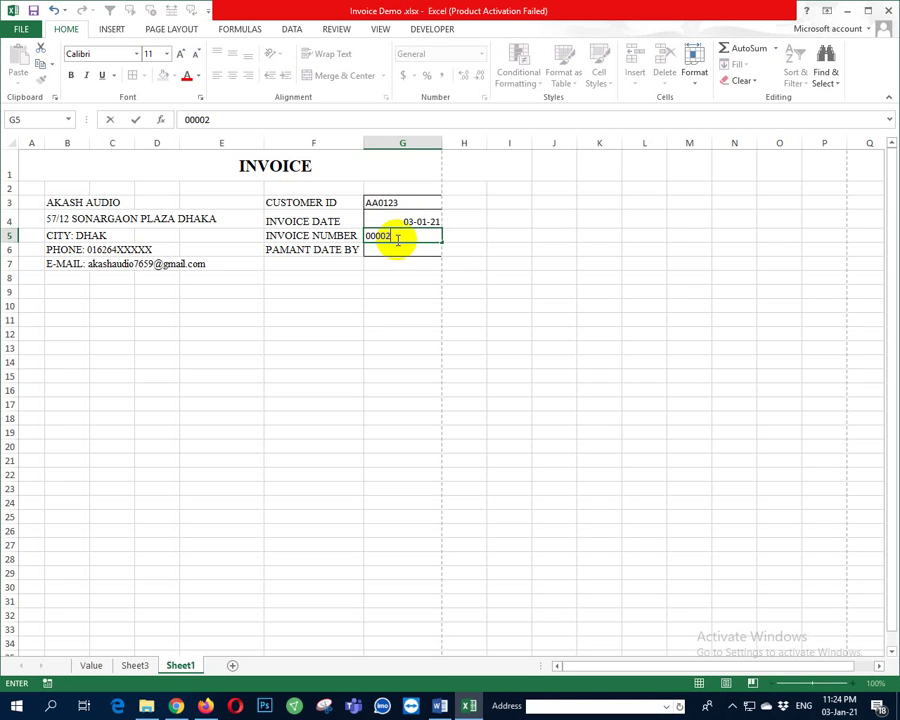
click(389, 318)
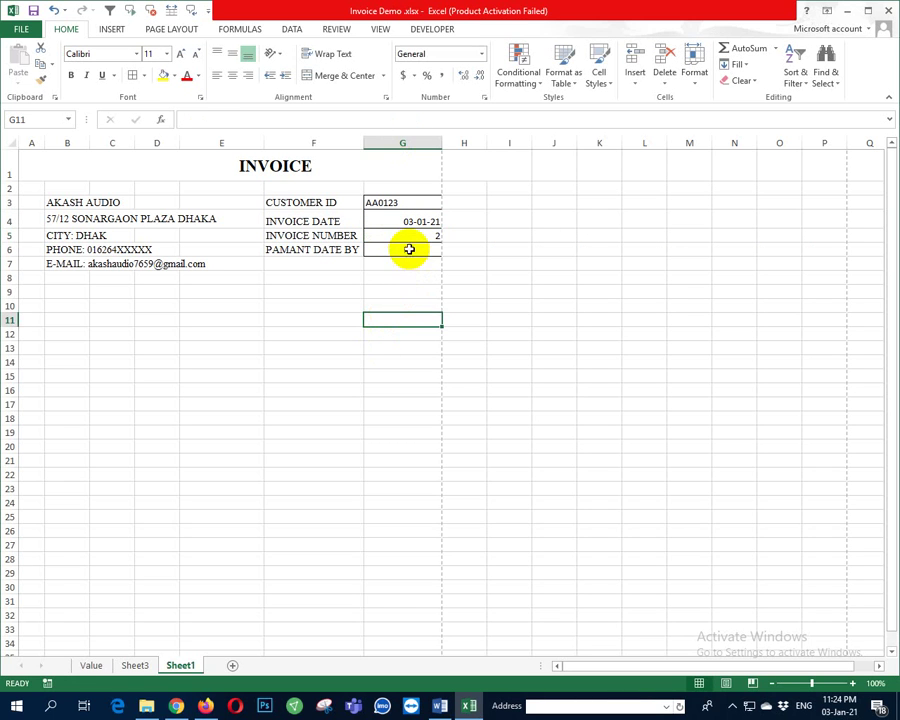
click(405, 248)
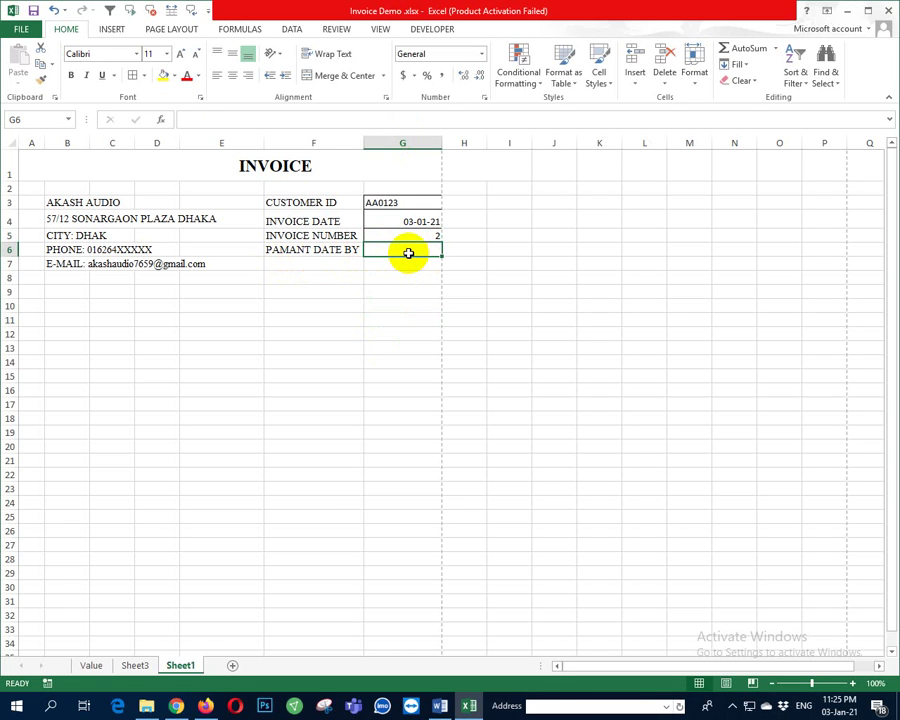
Enter =G4+25 in G6 so the payment due date shows 28-01-21
text(=)
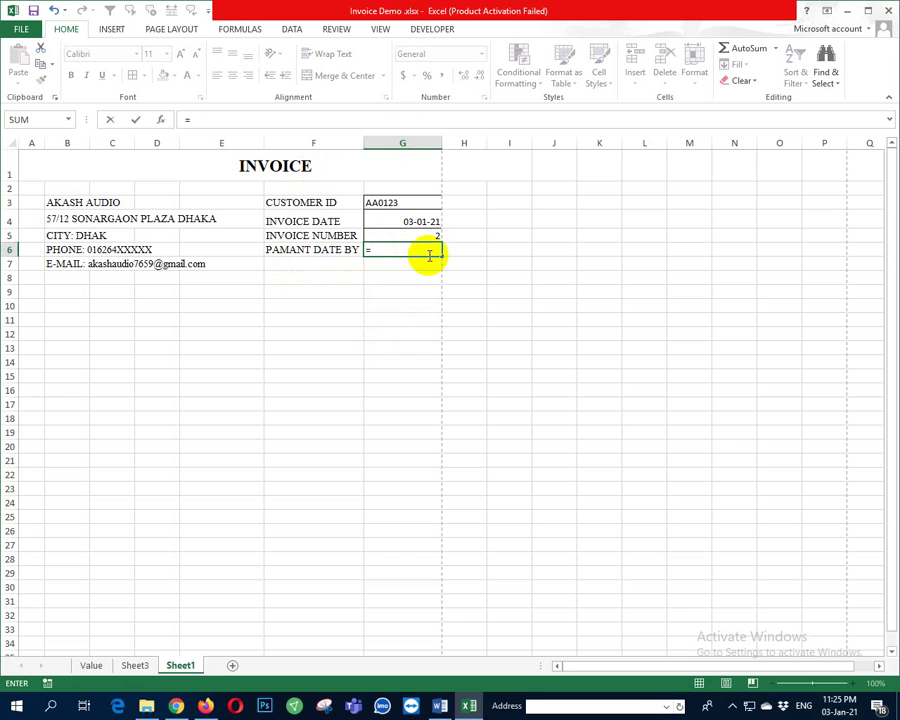
click(419, 220)
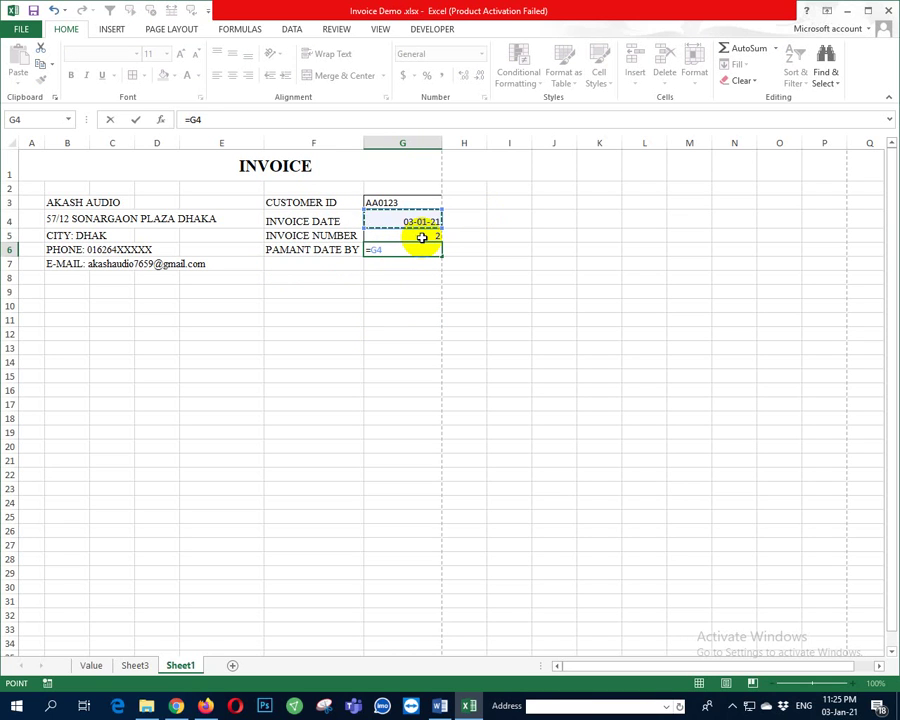
text(+25)
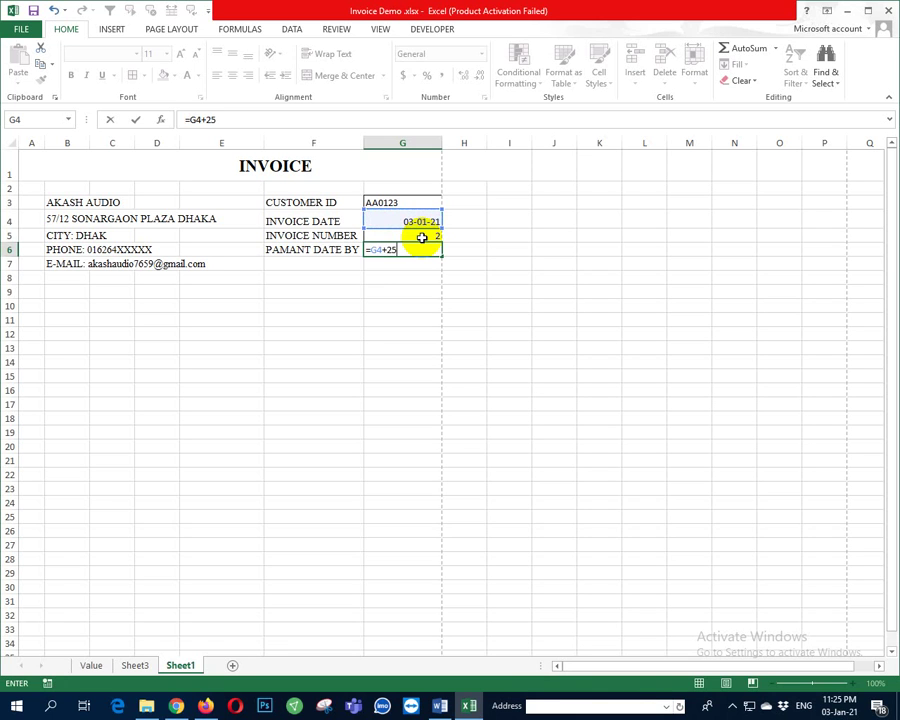
key(Return)
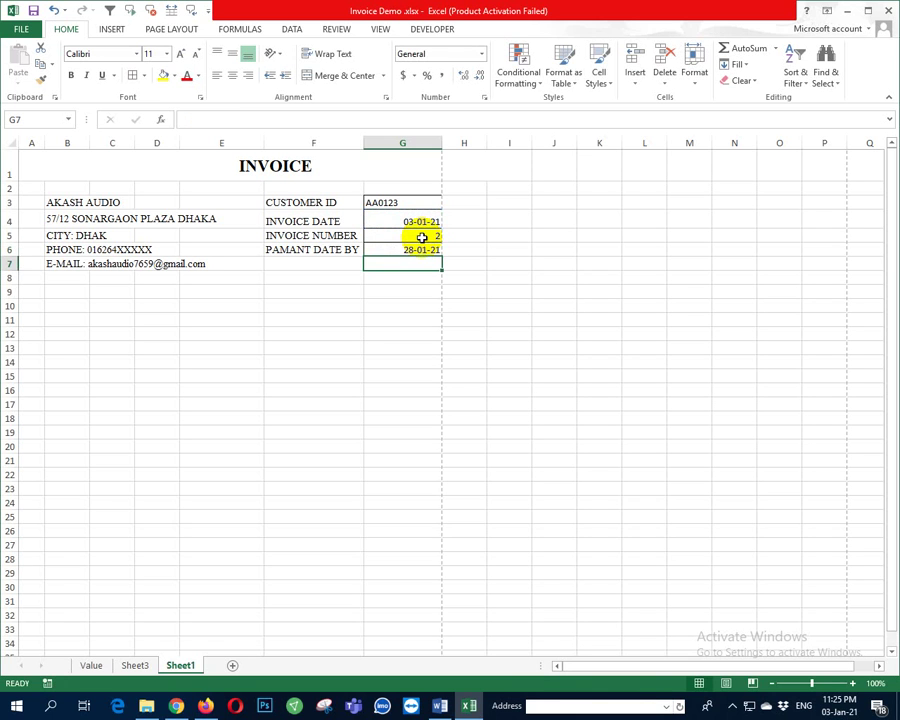
click(420, 220)
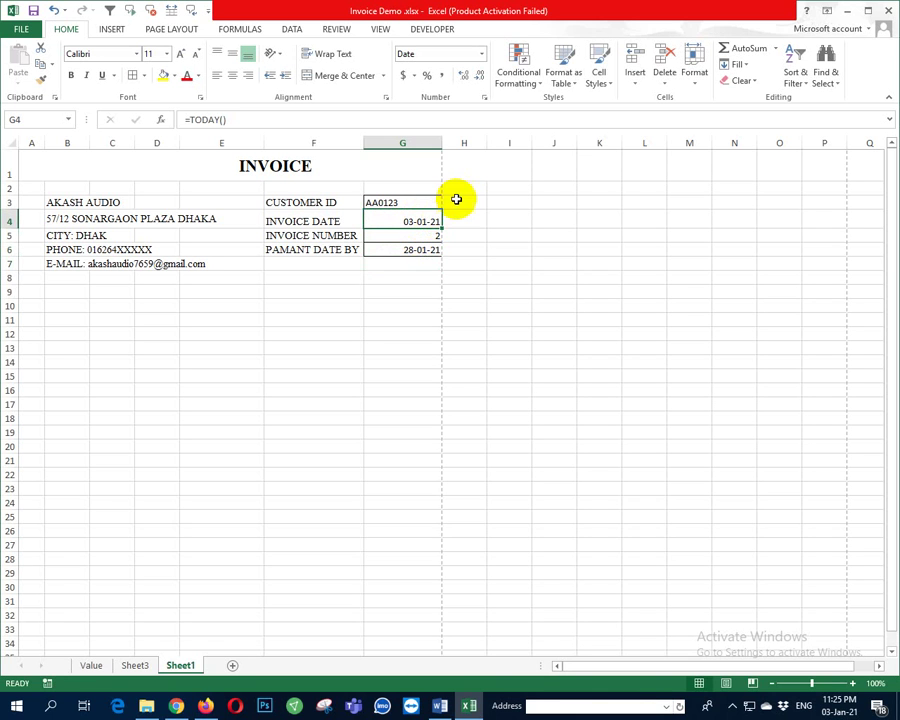
click(411, 249)
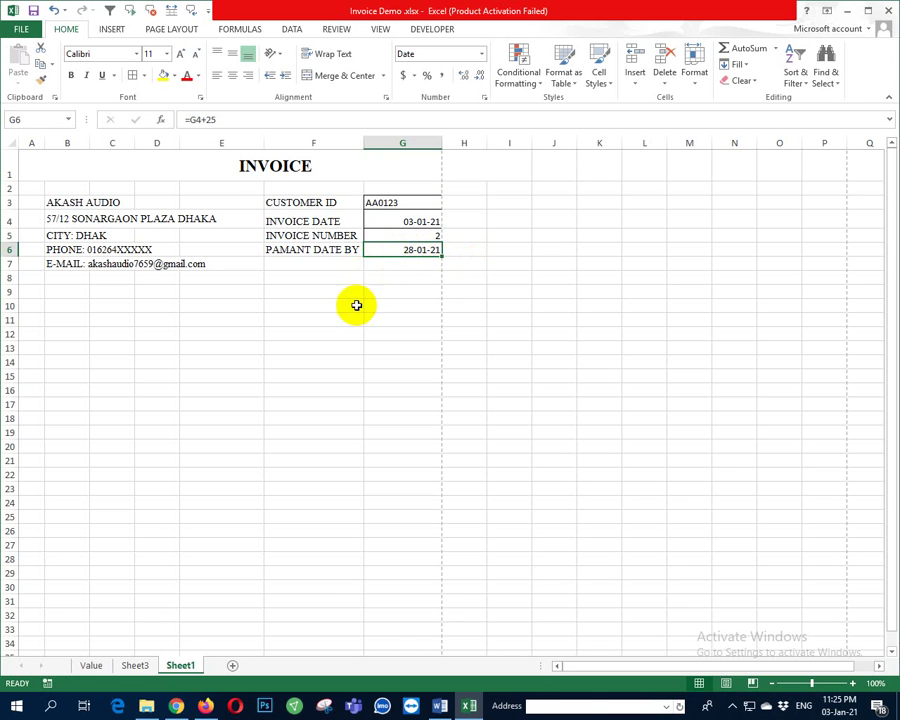
On Sheet3, inspect the merged BILL TO heading and its NAME, address, CITY and PHONE lines
click(135, 666)
click(45, 307)
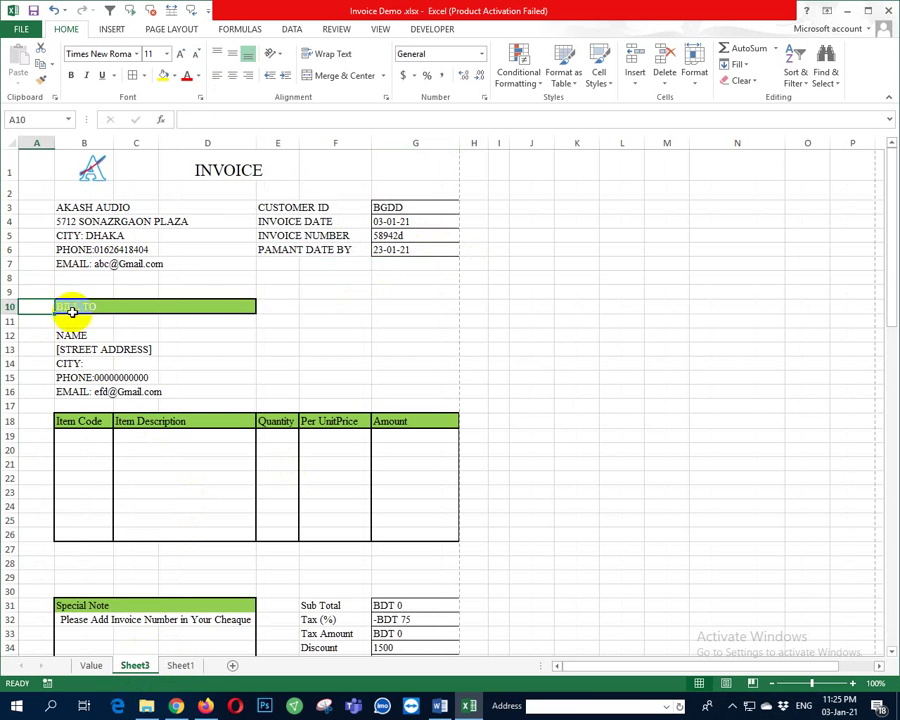
click(93, 313)
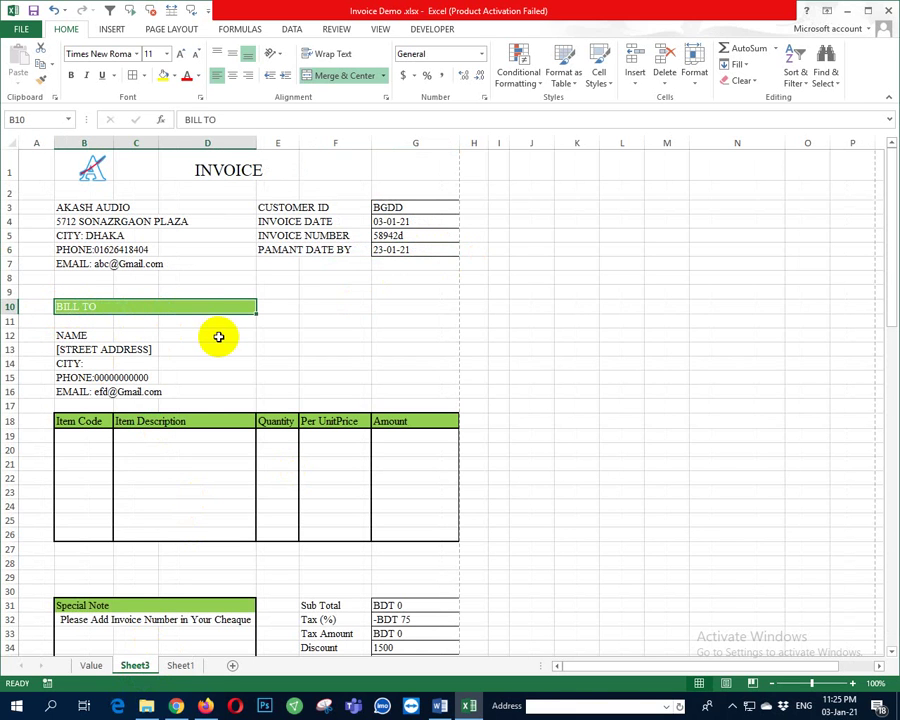
click(76, 335)
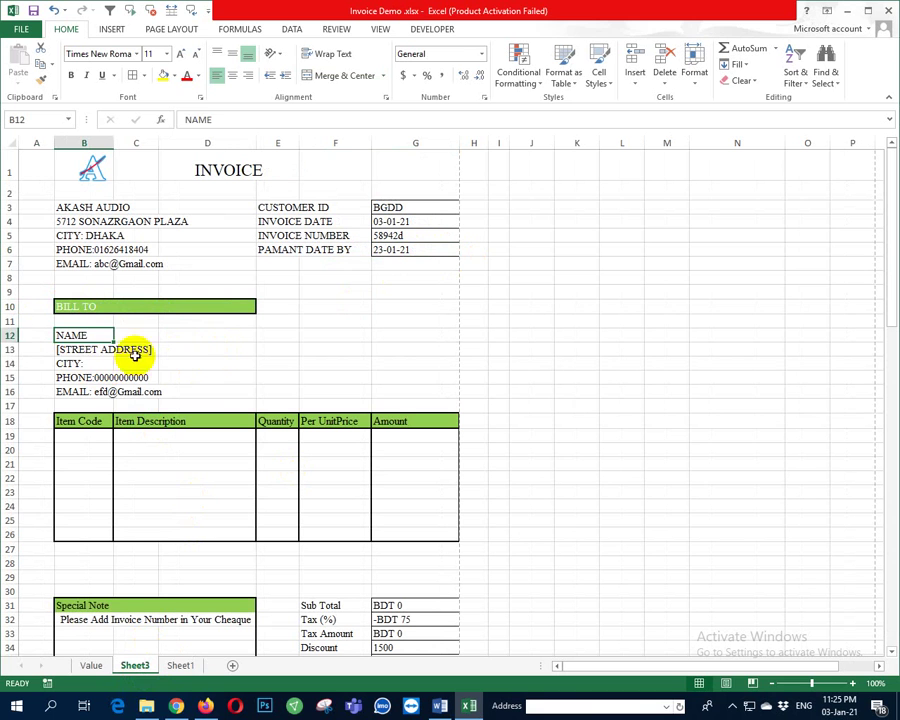
click(83, 347)
click(82, 364)
click(118, 379)
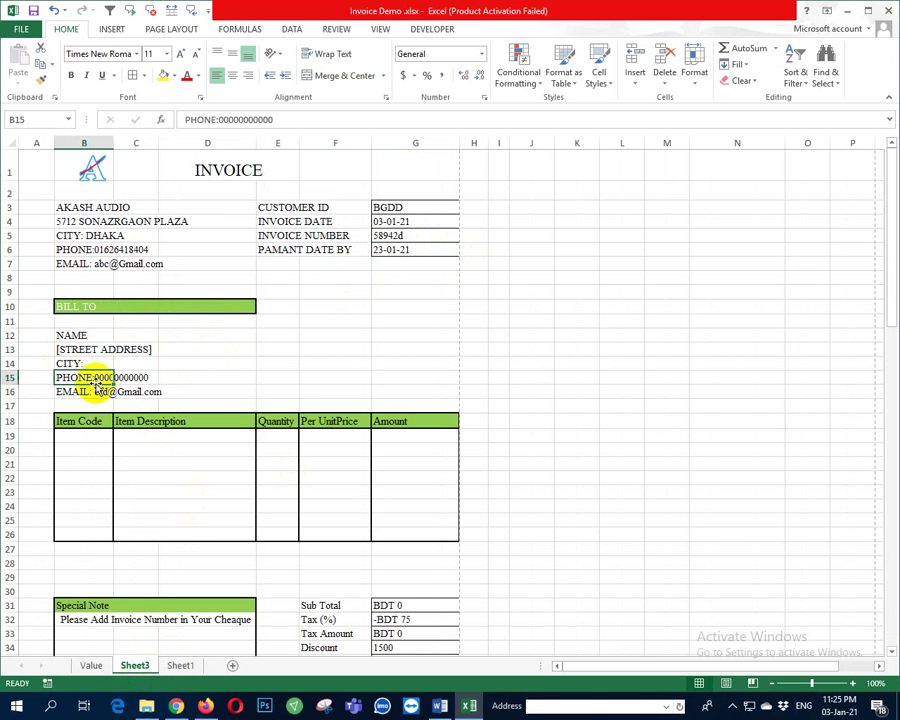
Select the reference NAME through EMAIL labels, then return to Sheet1
drag(200, 336, 166, 334)
drag(200, 378, 156, 390)
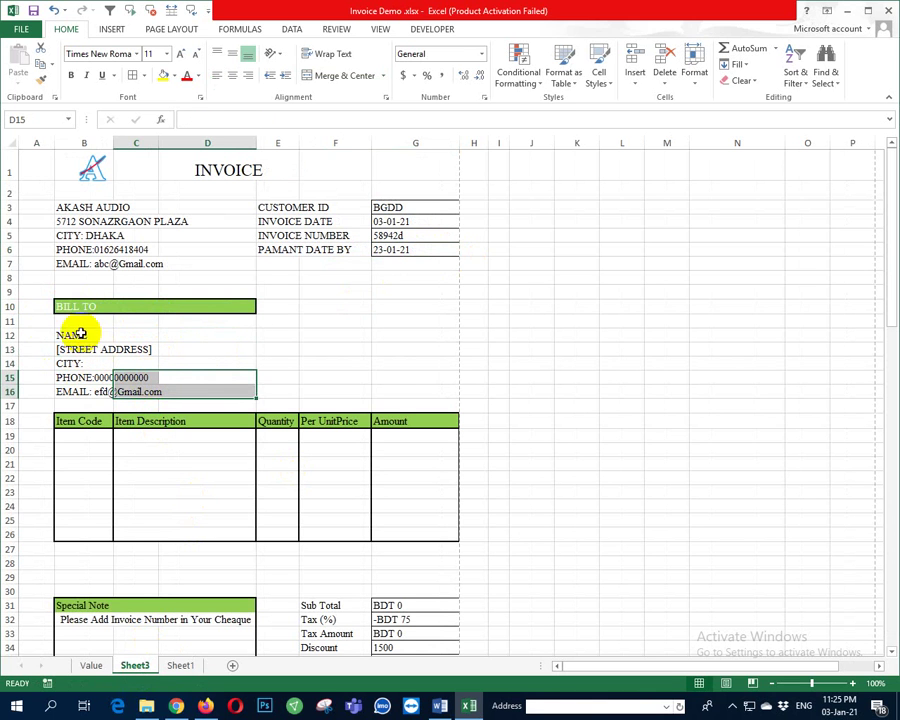
drag(68, 336, 72, 390)
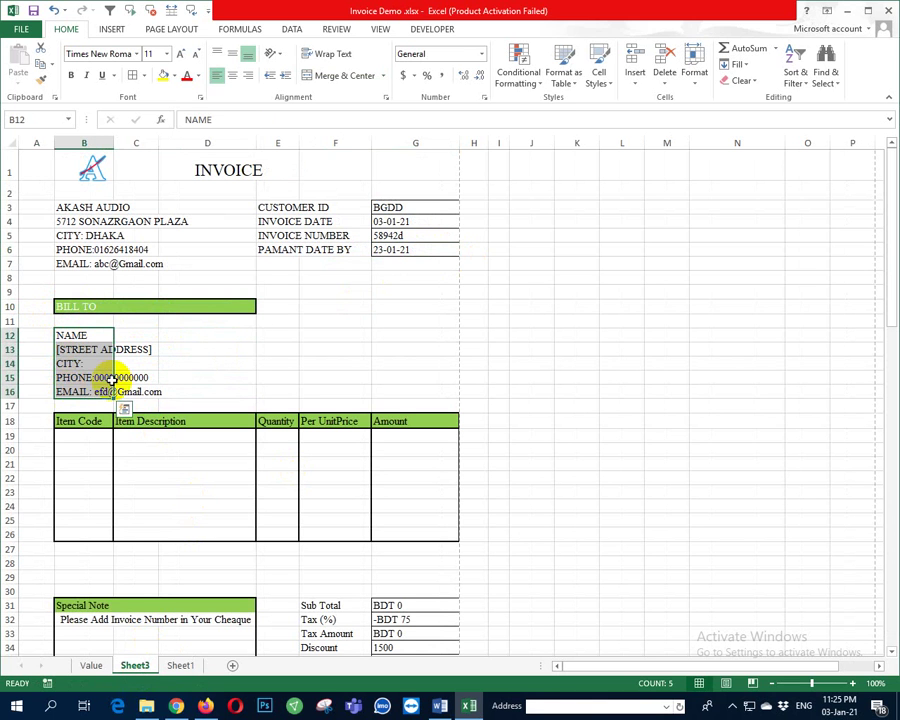
key(ctrl+q)
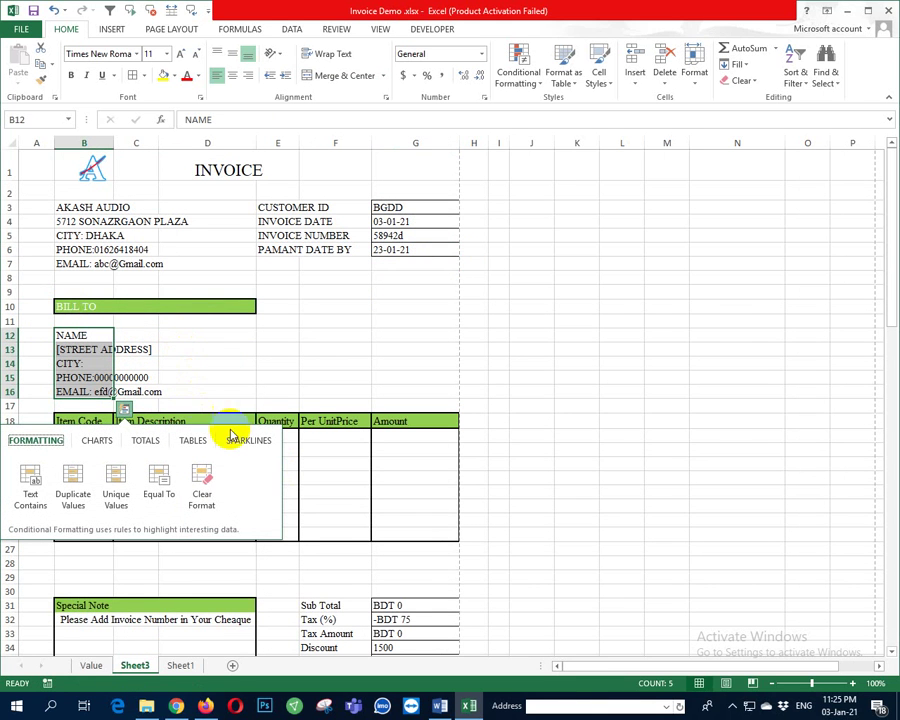
click(180, 665)
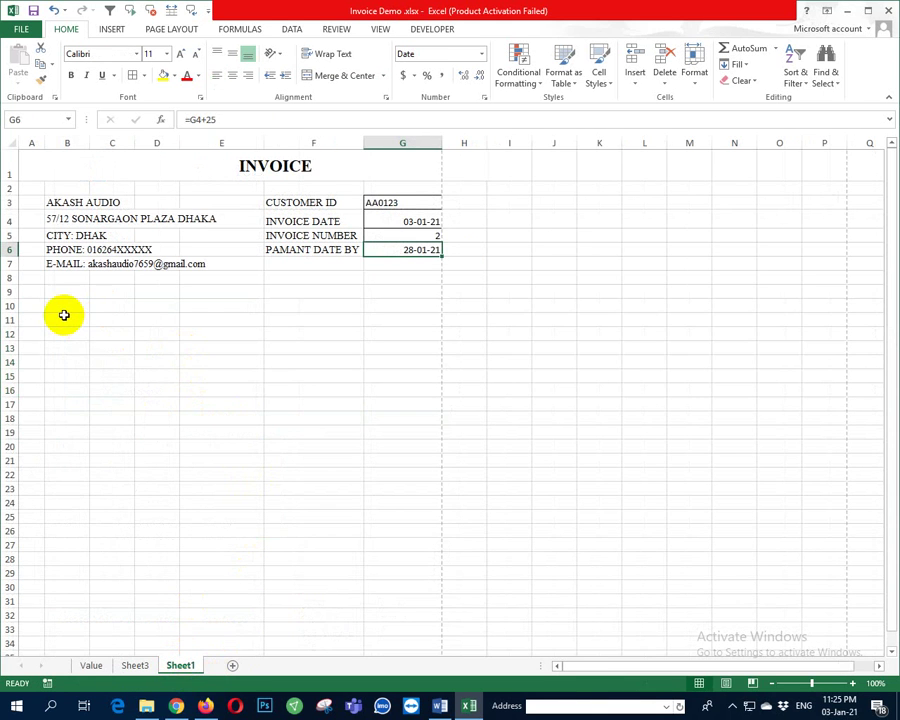
Type the BILL TO heading in B9
click(64, 304)
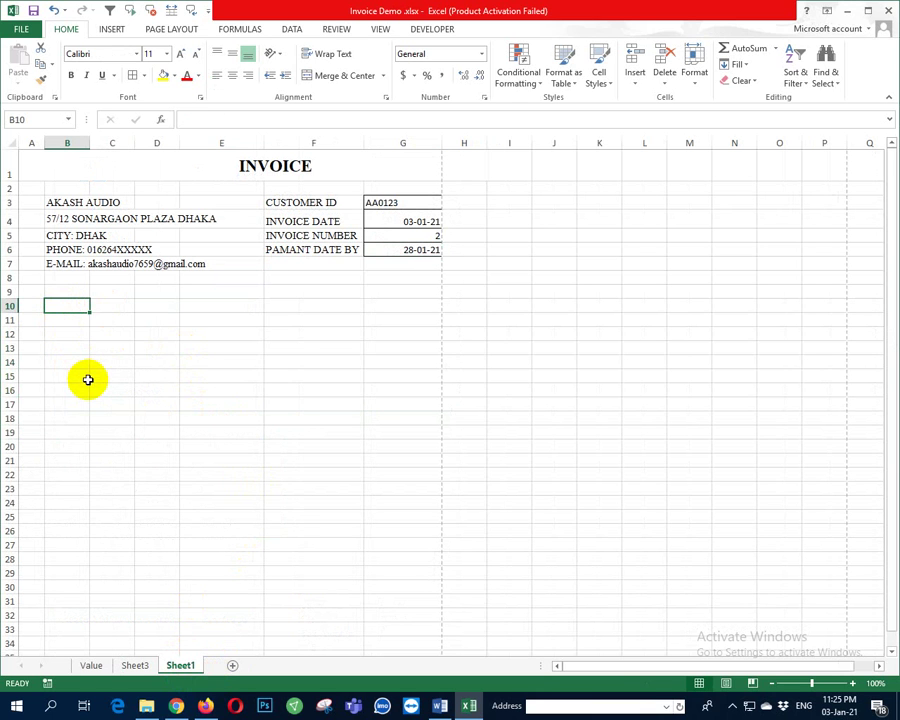
click(67, 293)
text(bI)
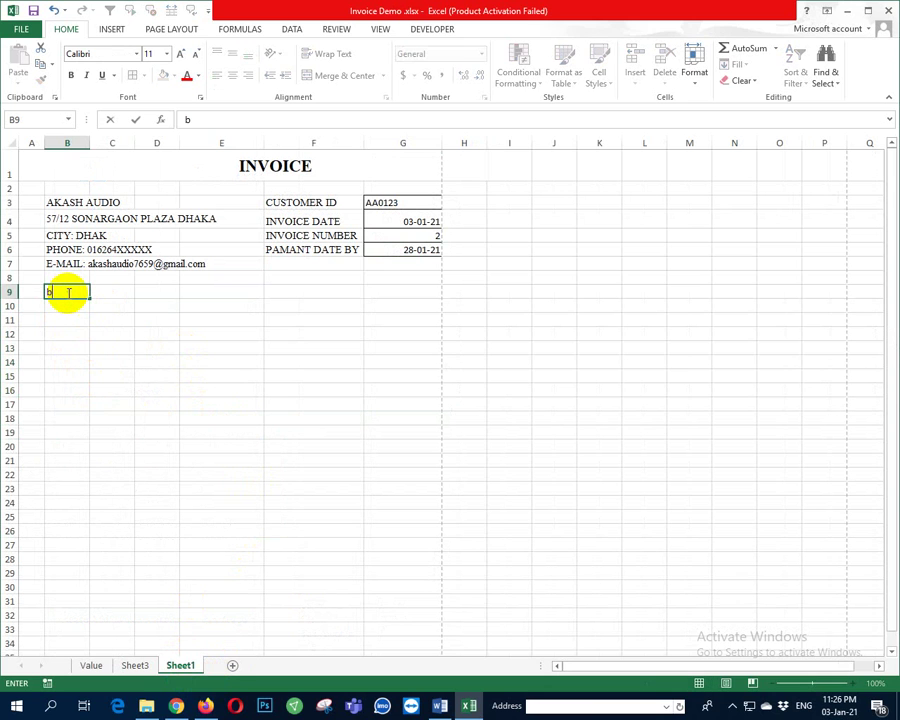
text(LL)
key(BackSpace)
key(BackSpace)
text(LL)
click(110, 374)
click(66, 306)
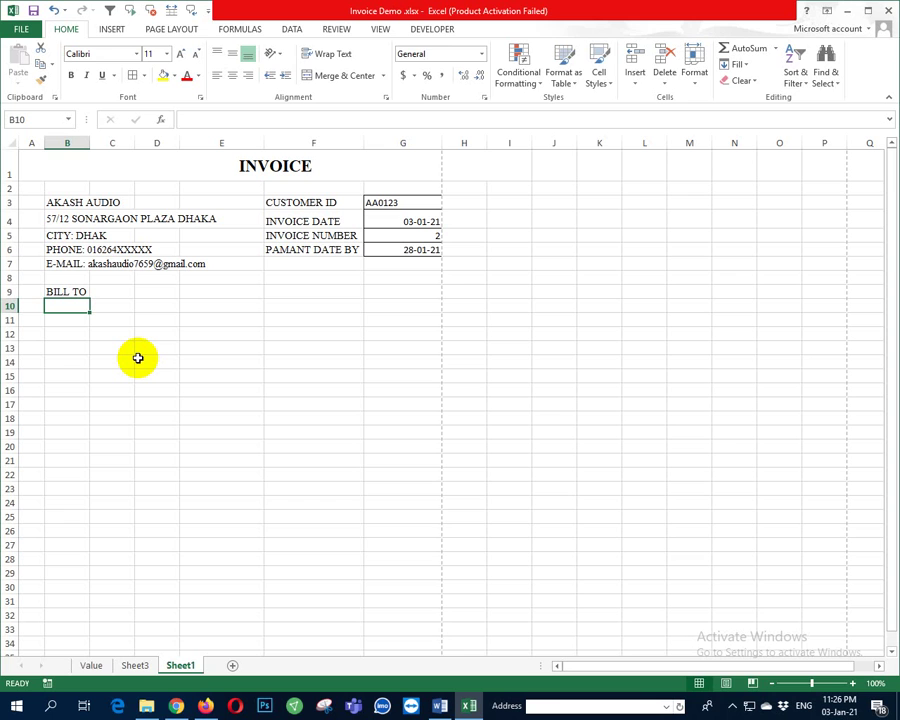
List COUSTOMER NAME, ADDRESS, CITY, PHONE and EMAIL down B10:B14
text(COUSTO)
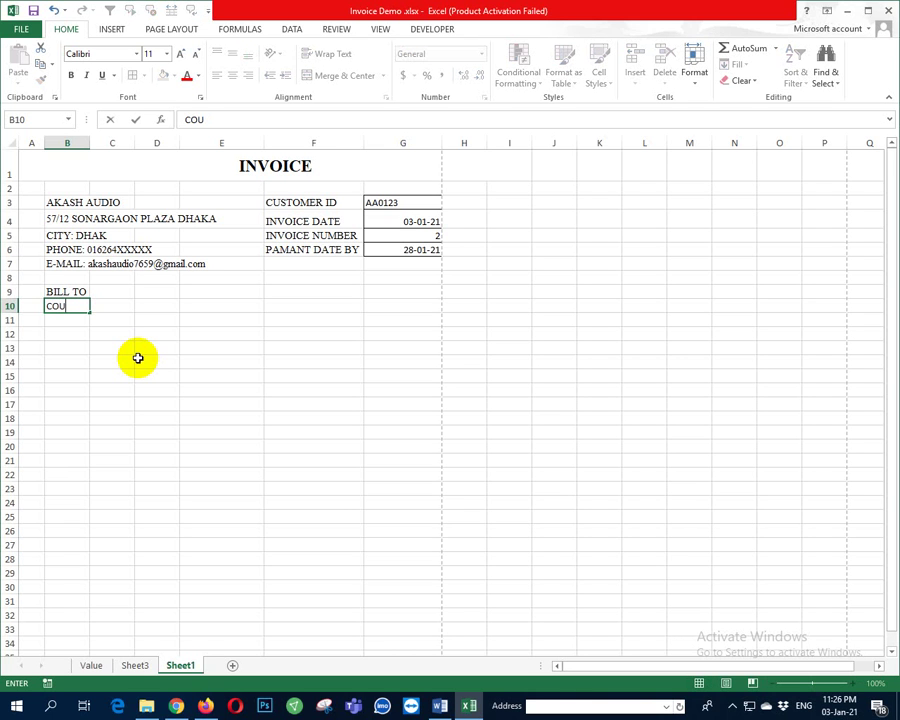
text(MER )
text(NAME)
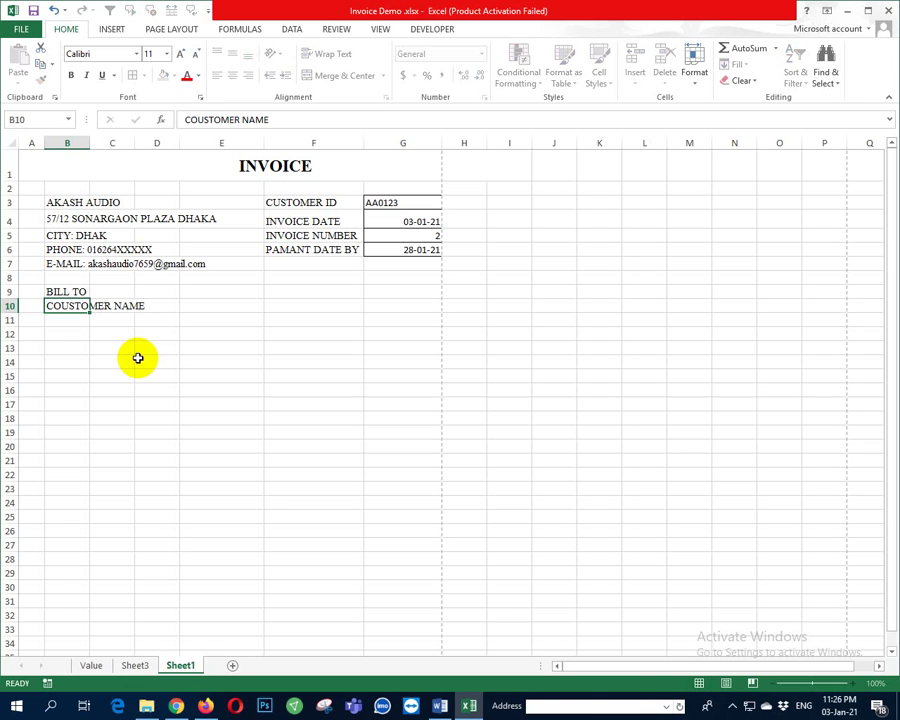
key(Return)
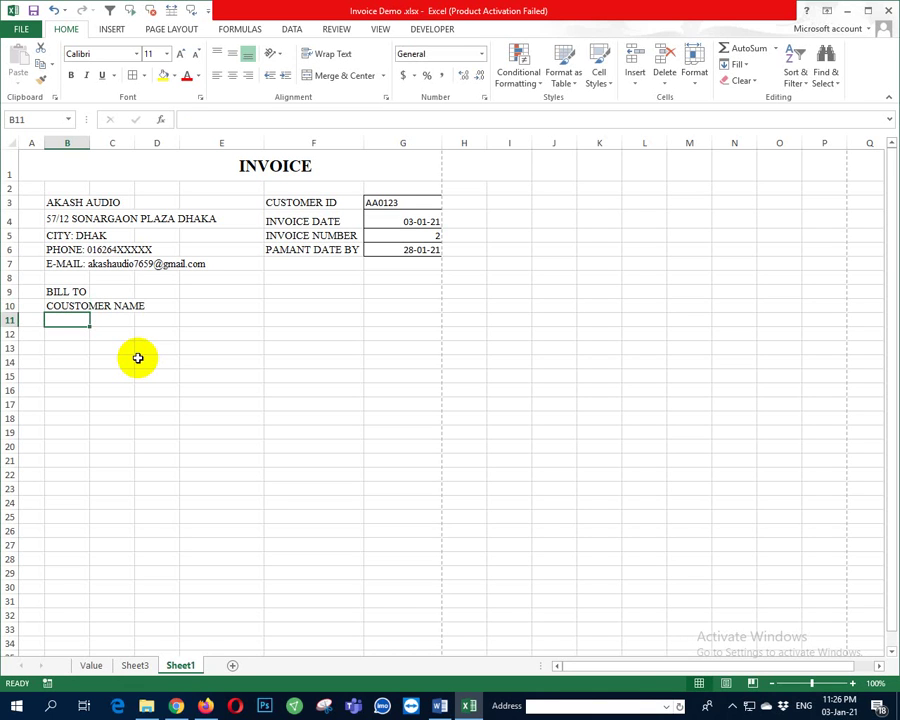
text(ADDRE)
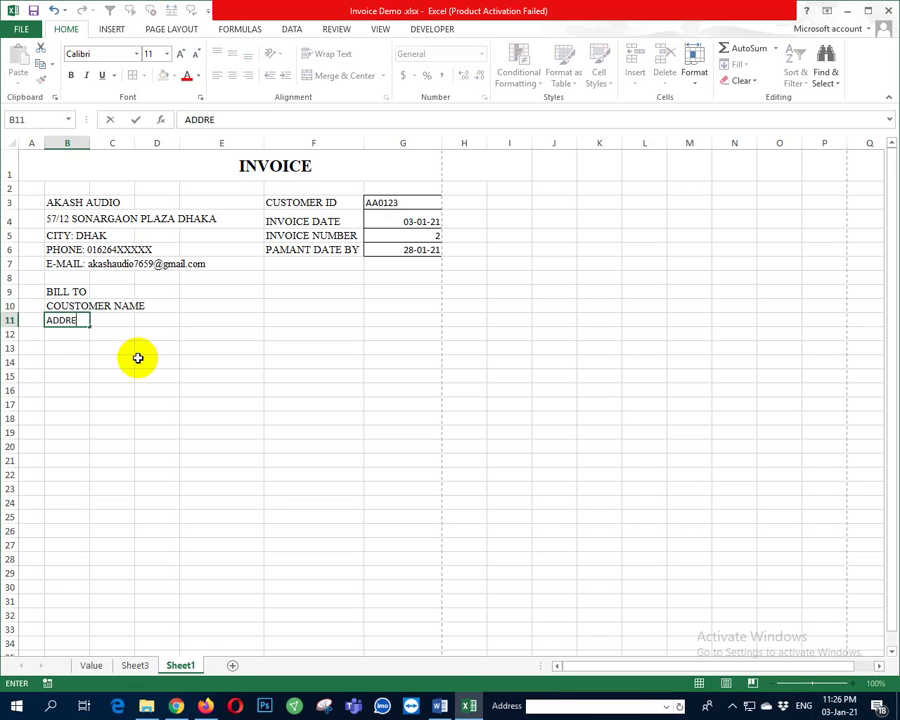
text(SS)
key(Return)
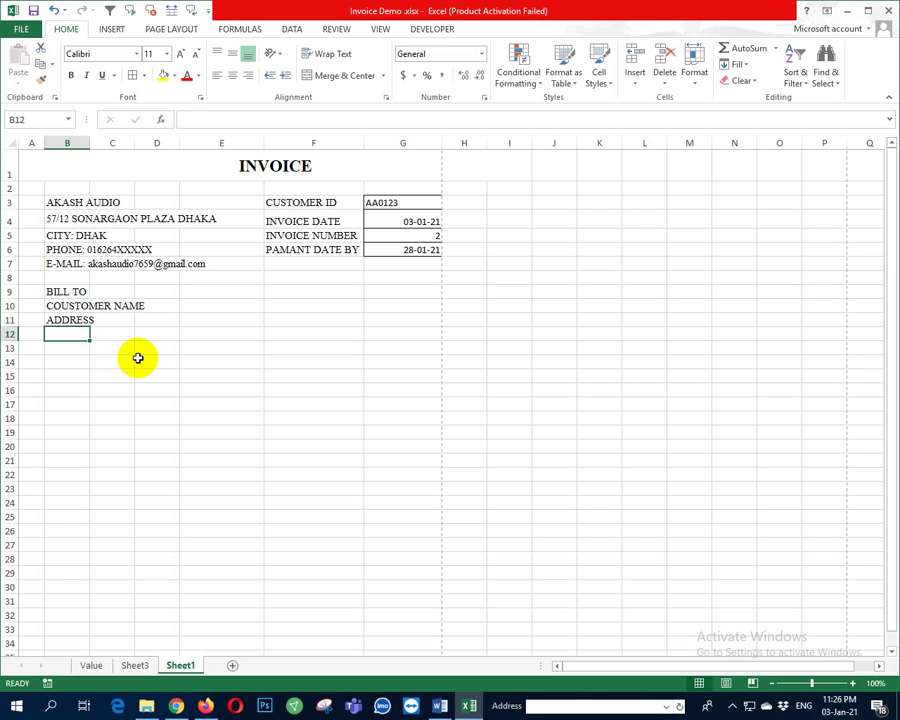
text(C)
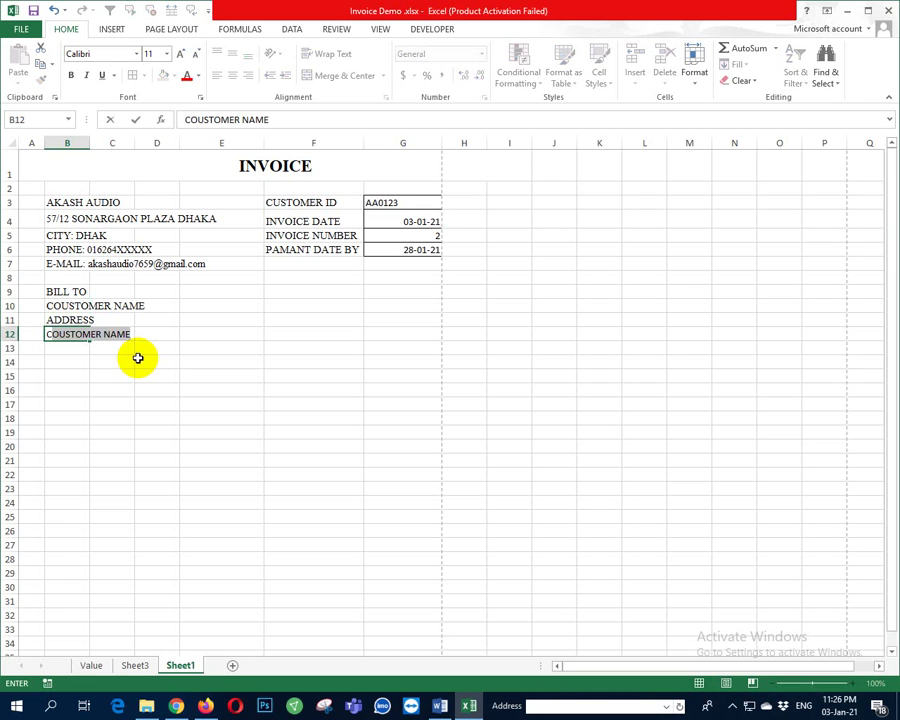
text(ITY)
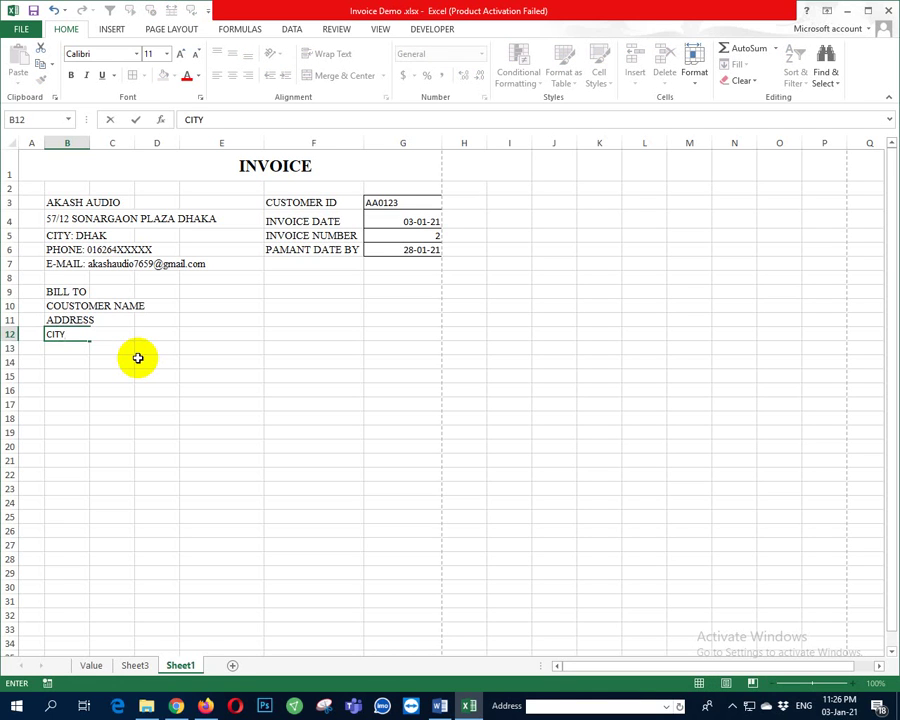
key(Return)
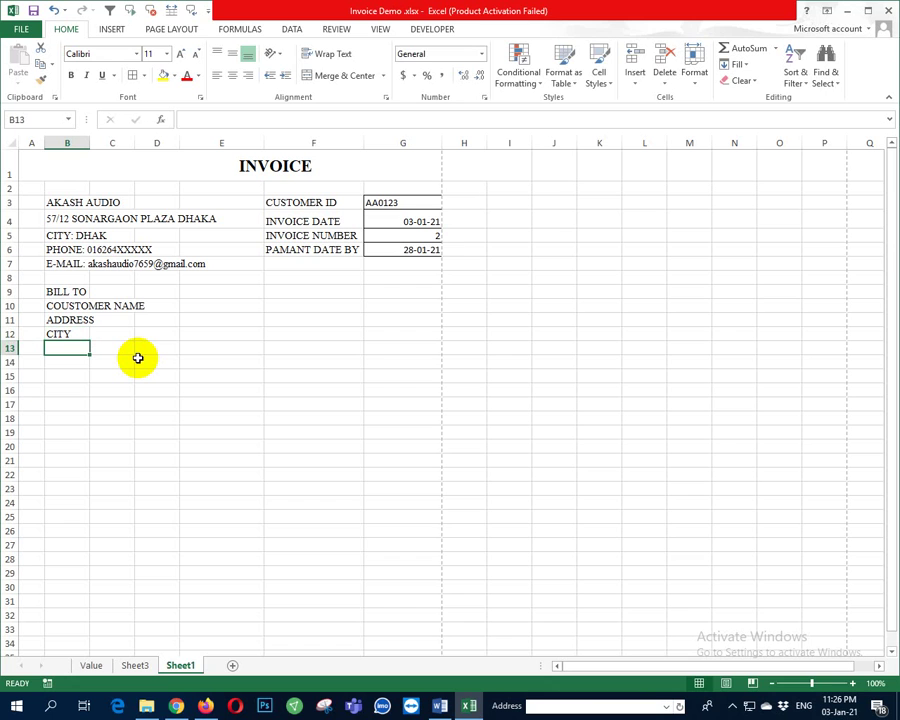
text(PHONE)
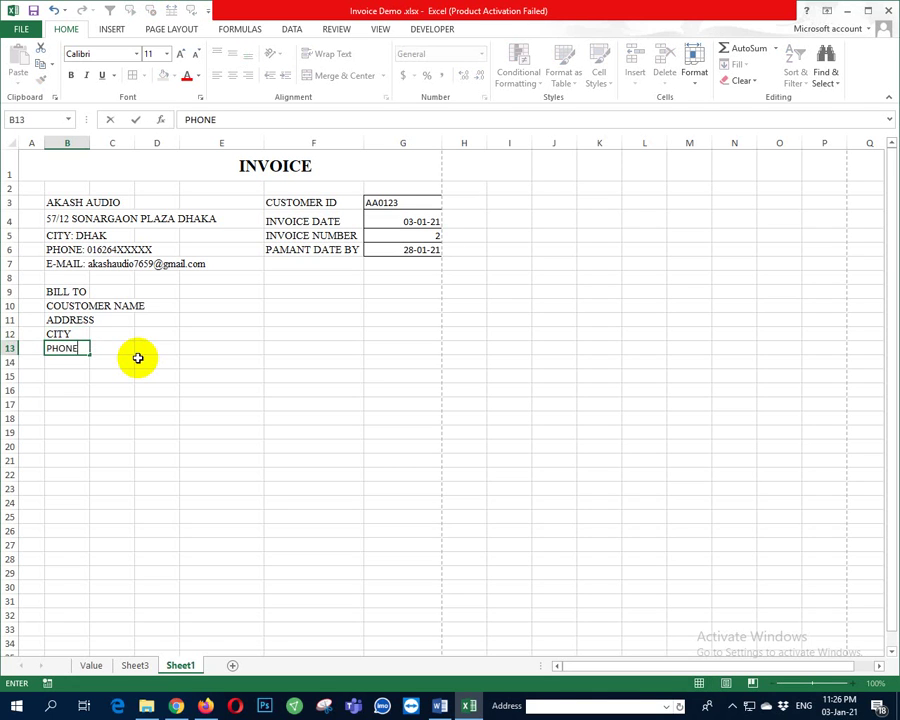
key(Return)
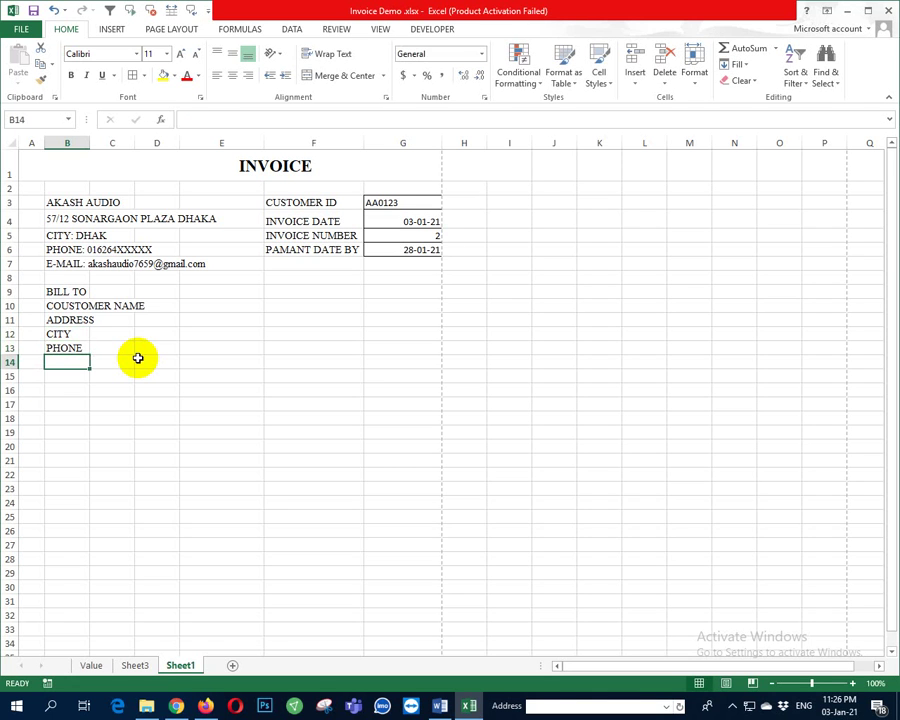
text(EMAIL)
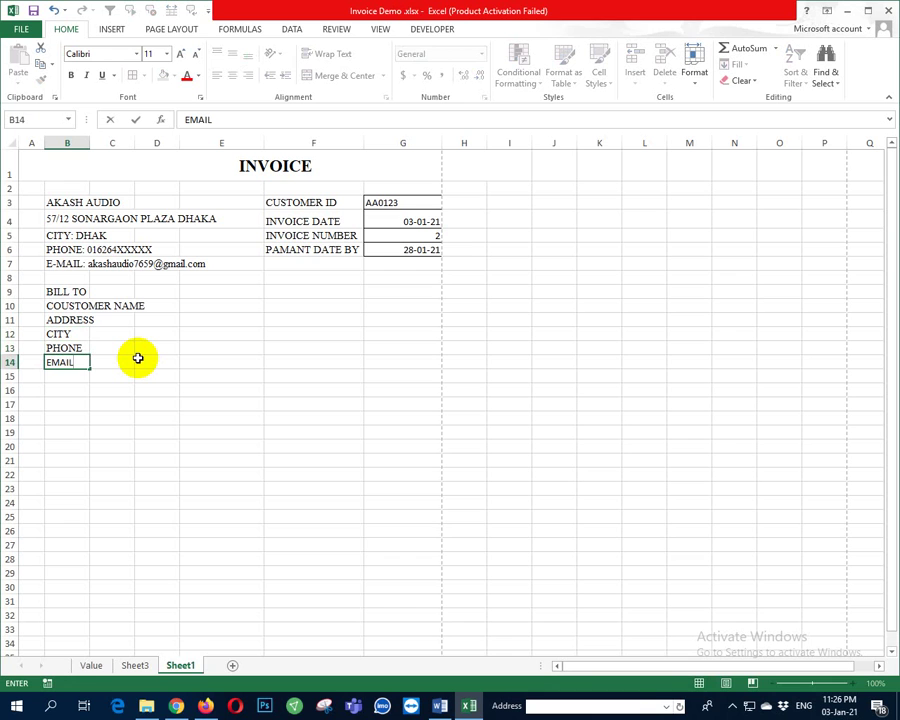
key(Return)
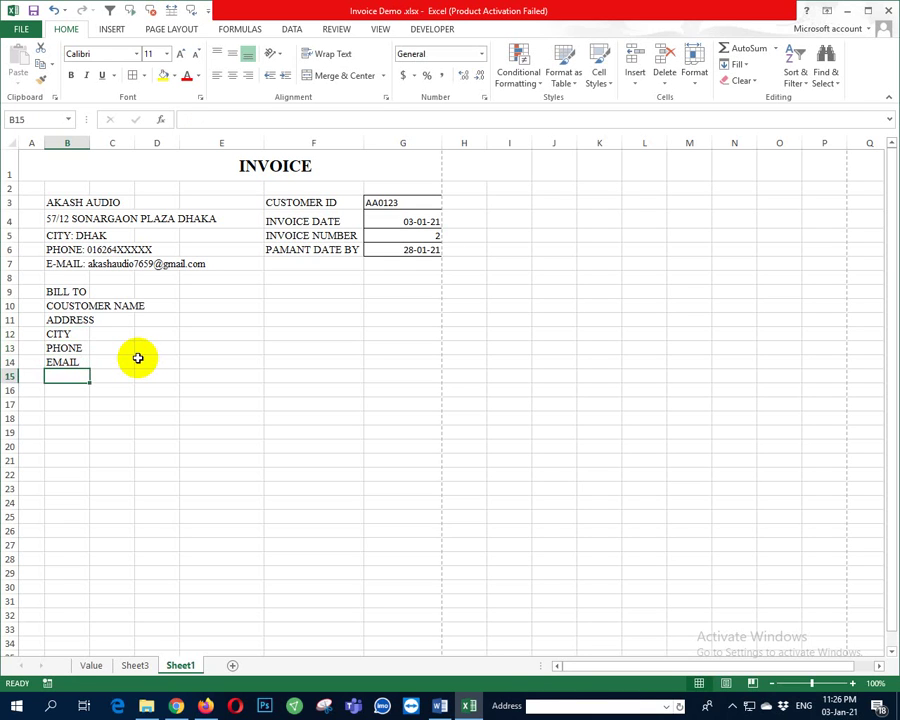
Merge B9:E9 into a left-aligned BILL TO heading with light green fill
click(138, 400)
click(124, 352)
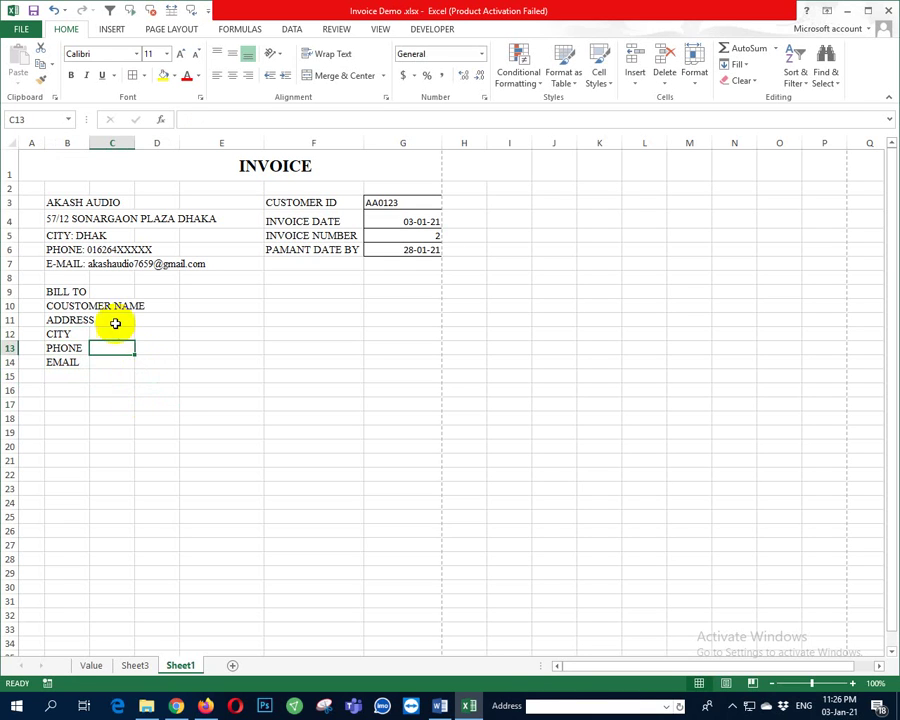
click(86, 290)
click(101, 328)
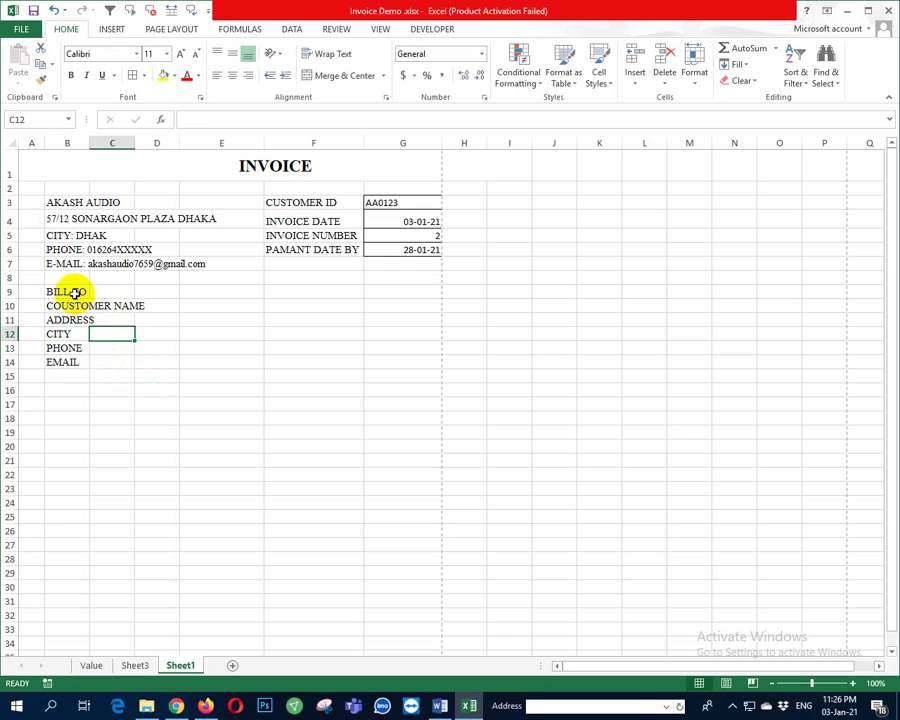
click(72, 291)
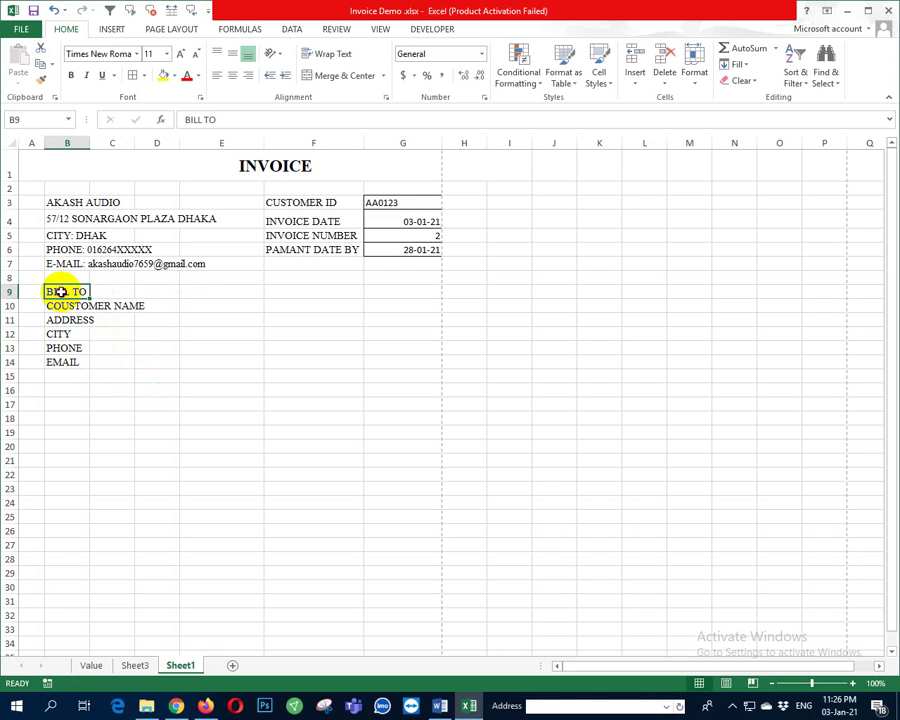
drag(67, 291, 187, 293)
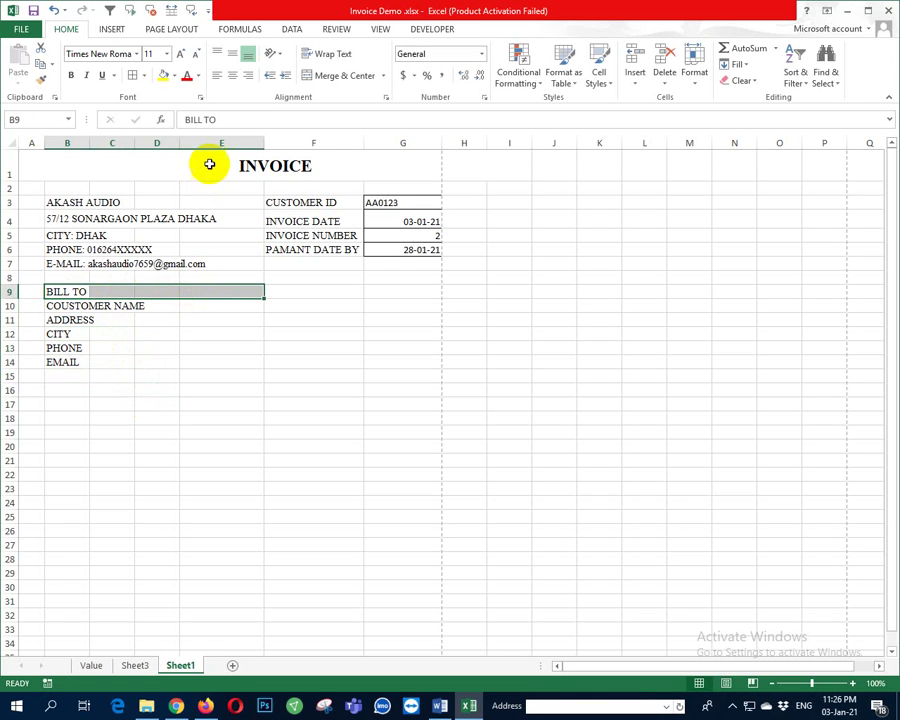
click(318, 75)
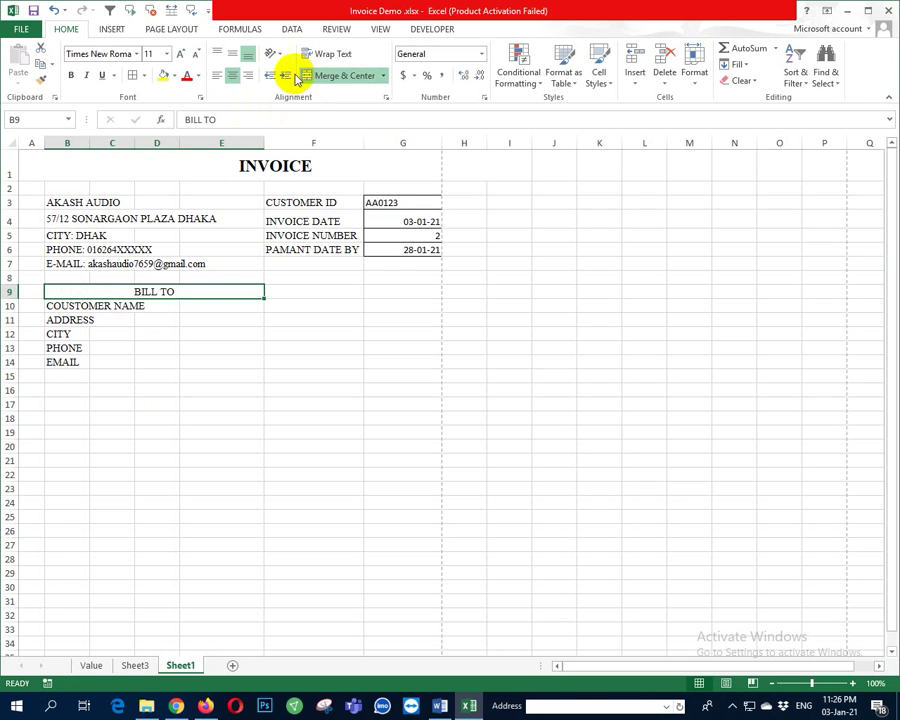
click(216, 75)
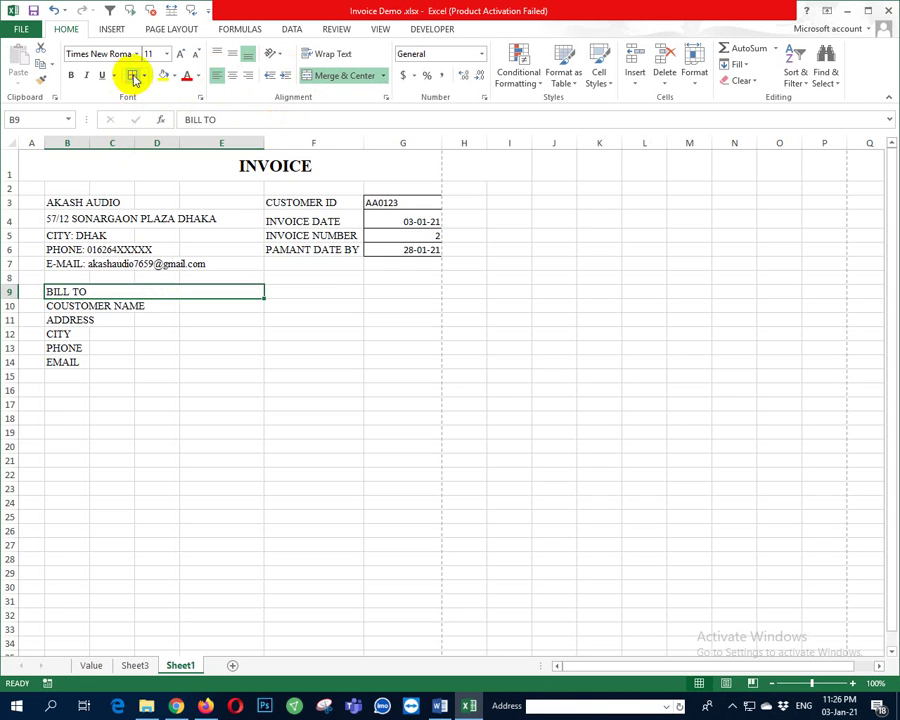
click(173, 76)
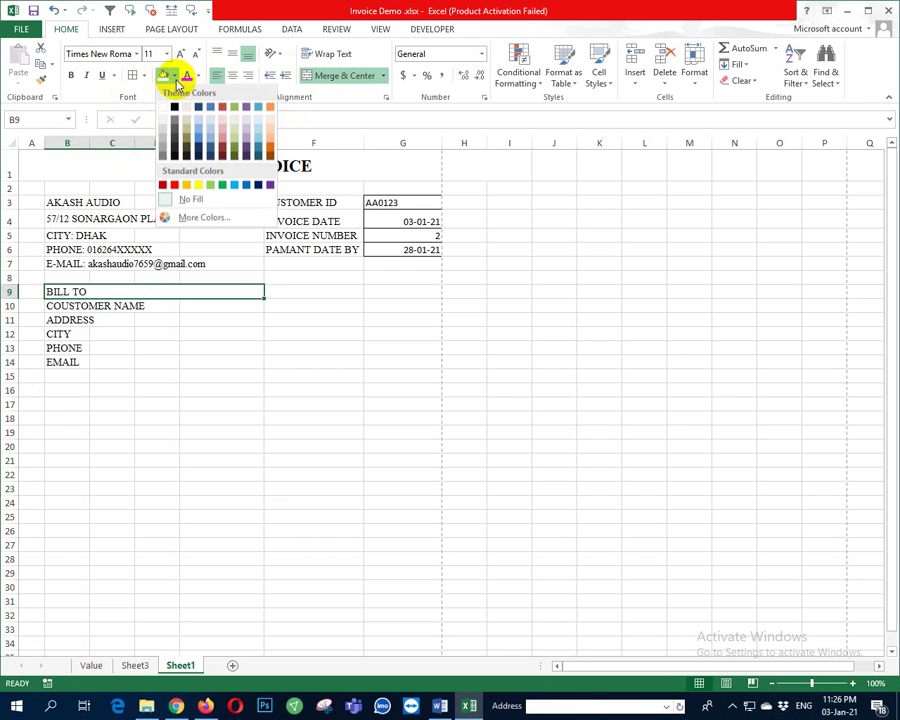
click(211, 185)
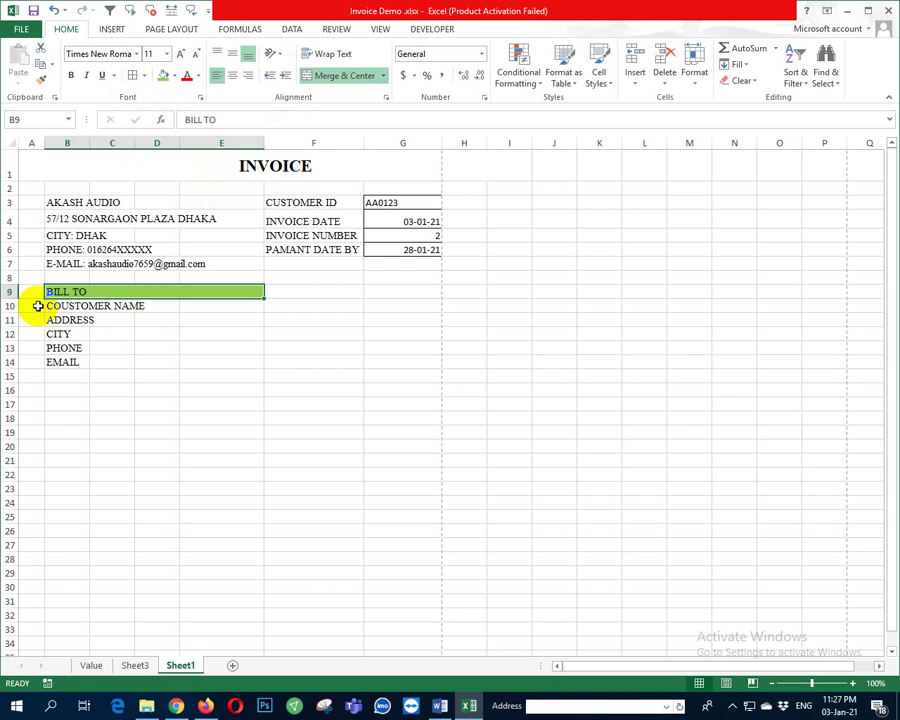
Insert a blank row 10 beneath the BILL TO heading
click(8, 301)
right_click(8, 303)
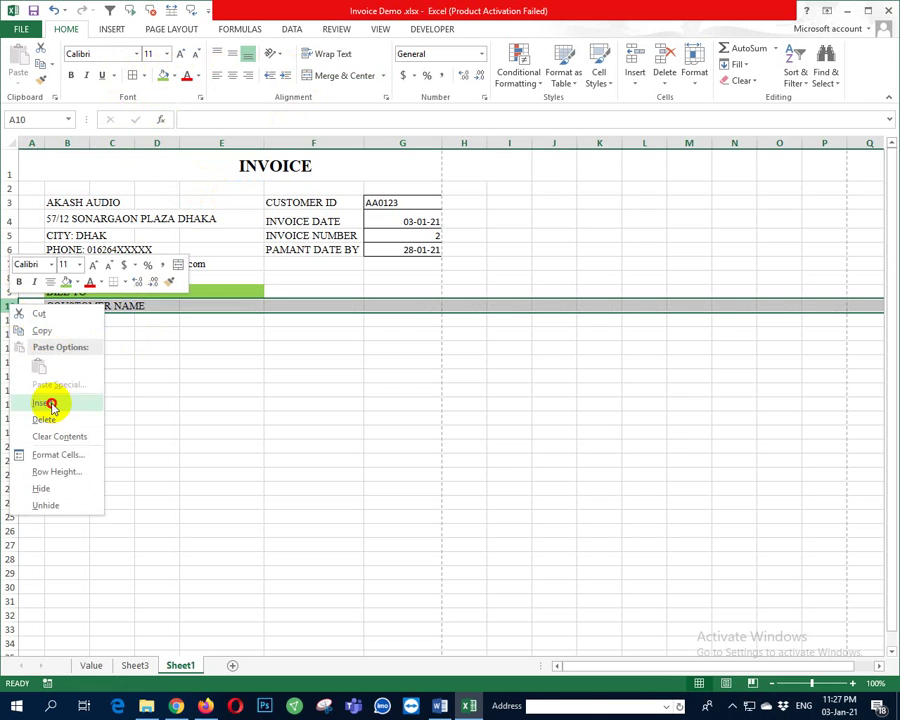
click(50, 402)
click(215, 387)
Set B10:E10 to No Fill
drag(60, 305, 243, 304)
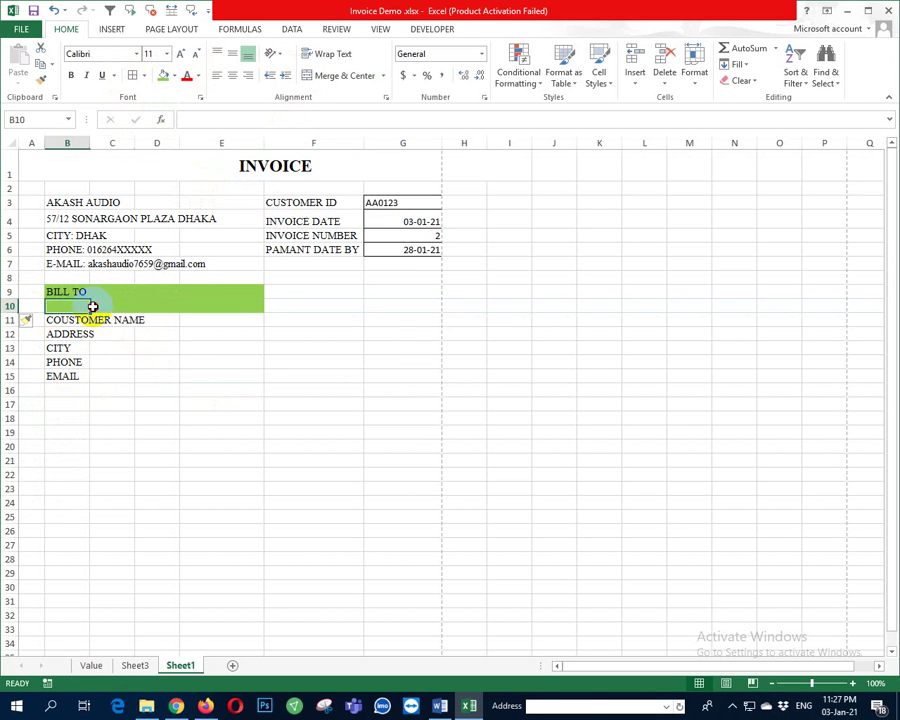
click(175, 76)
click(195, 195)
drag(250, 404, 260, 411)
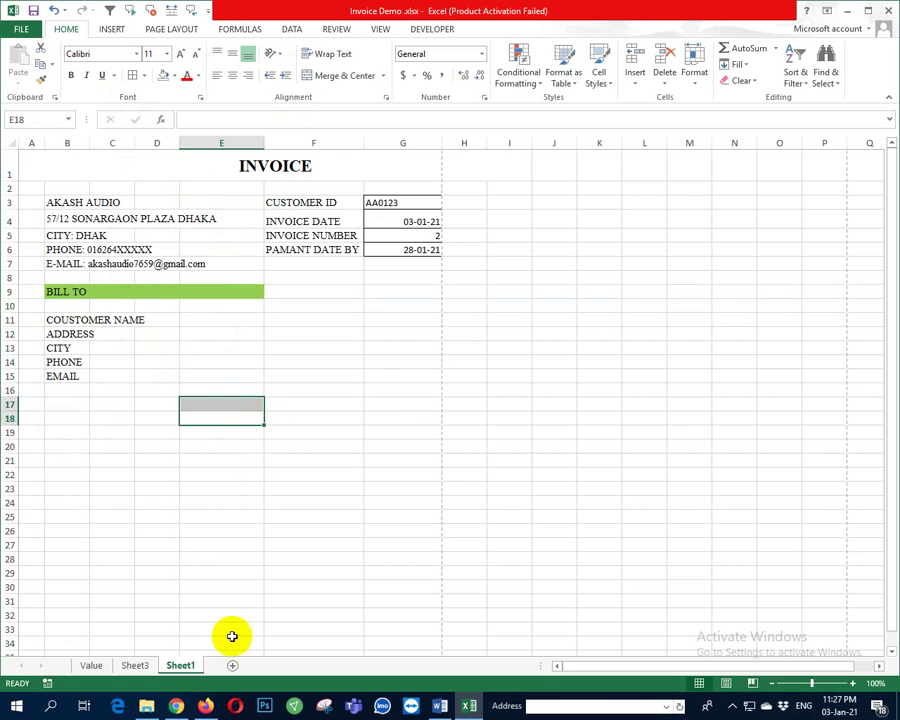
On Sheet3, copy the green header row B18:G18, Item Code through Amount
click(138, 646)
click(145, 666)
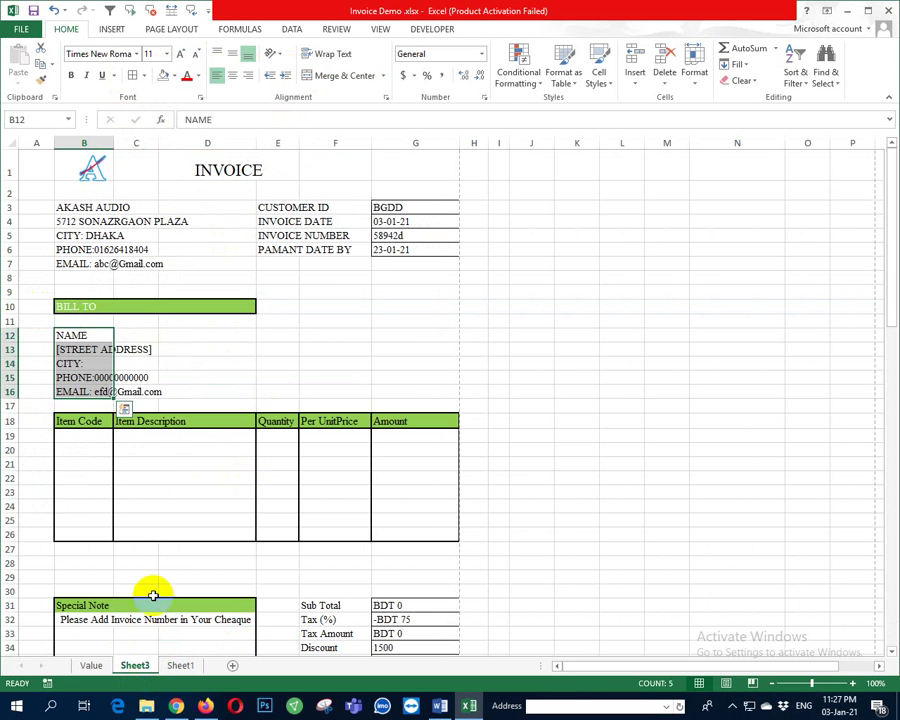
click(72, 424)
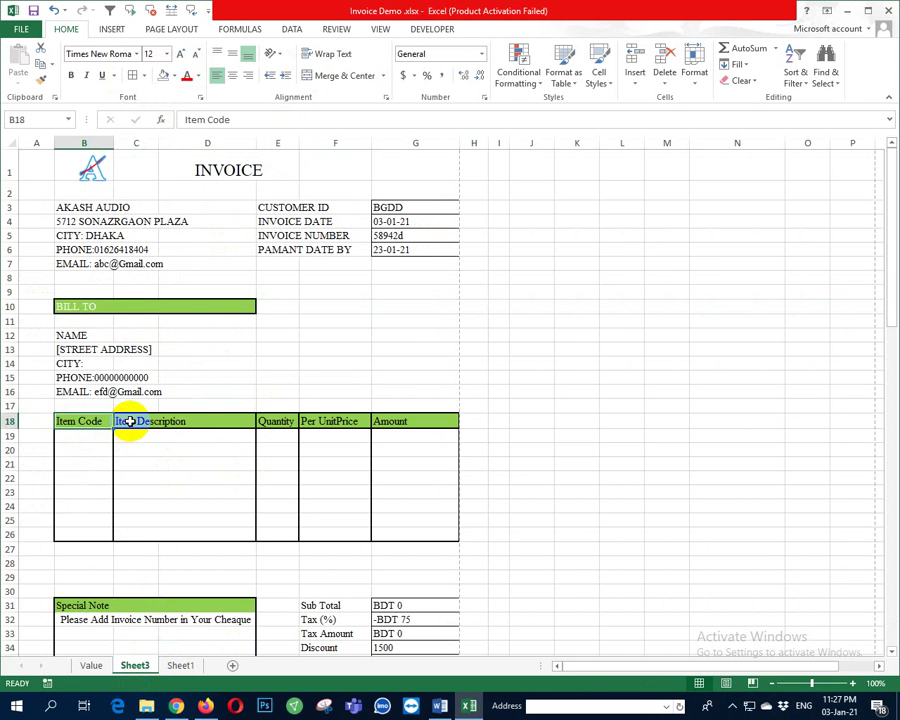
drag(129, 421, 183, 425)
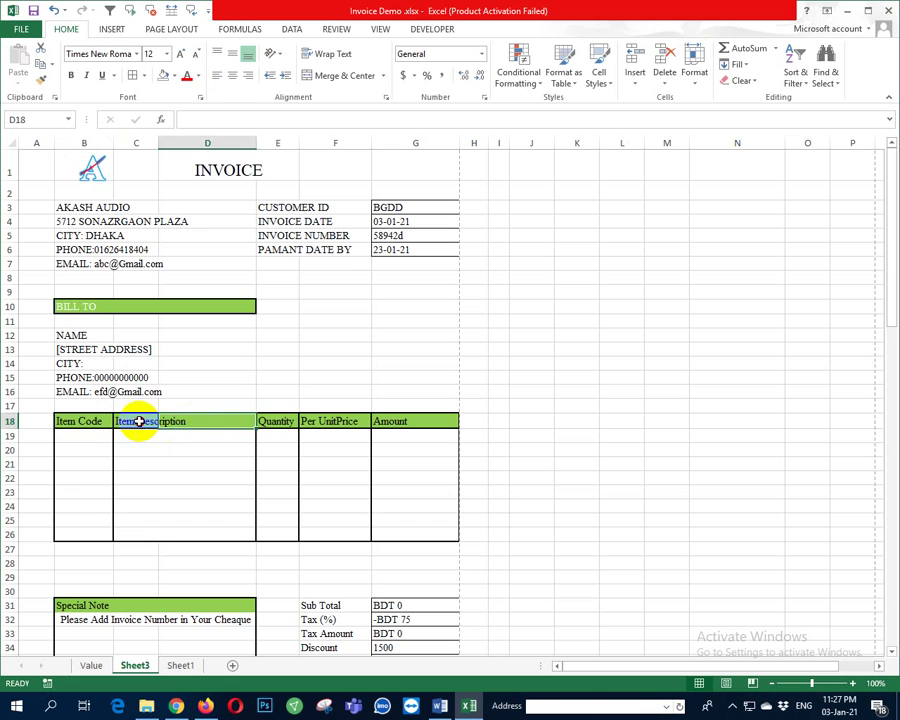
click(140, 421)
click(197, 422)
click(271, 423)
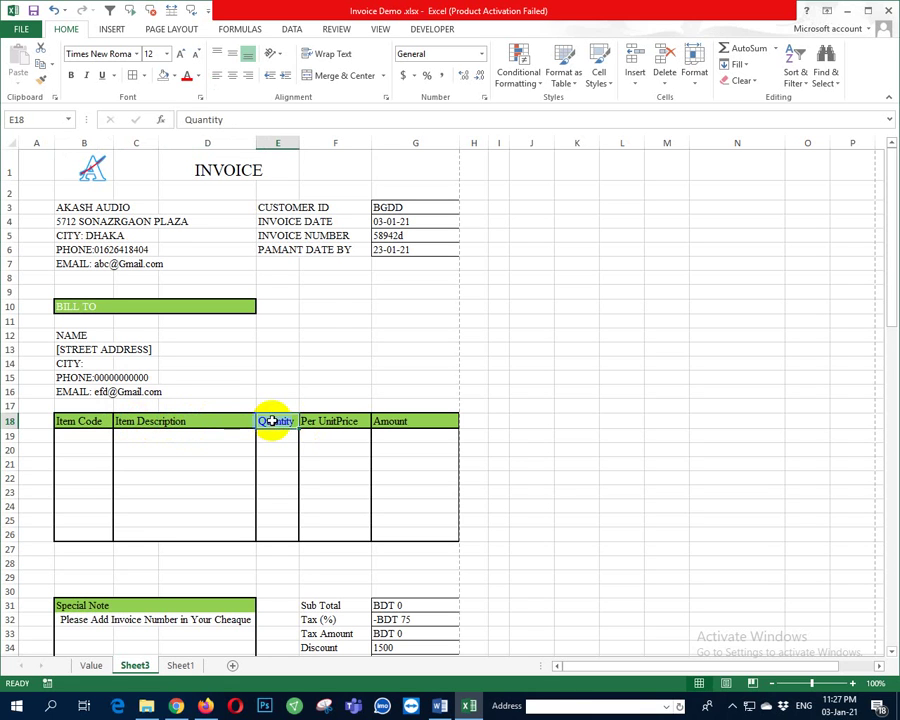
click(329, 422)
drag(374, 421, 401, 424)
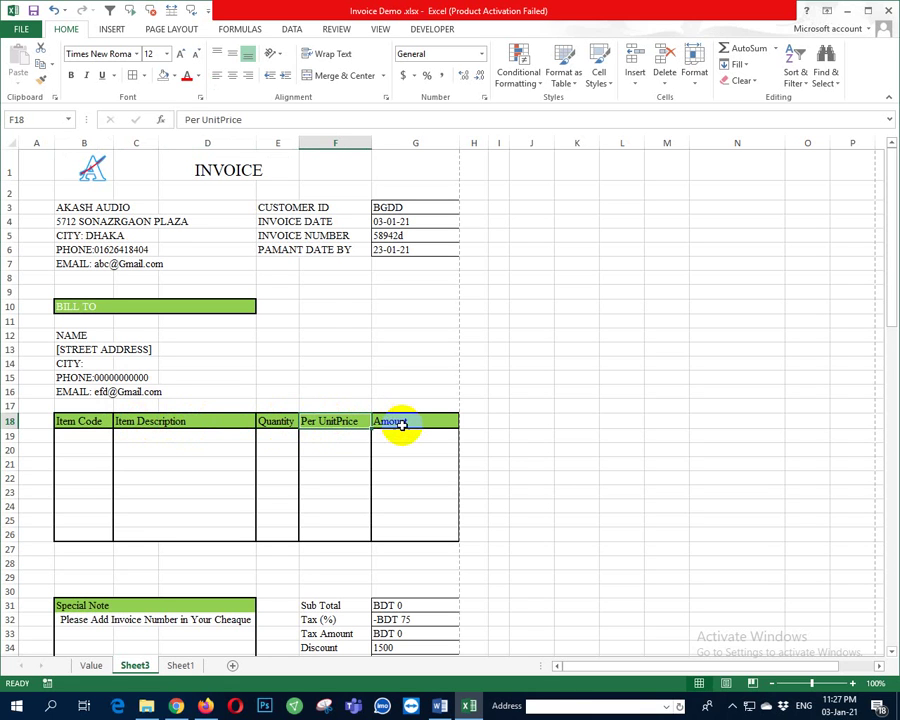
click(401, 424)
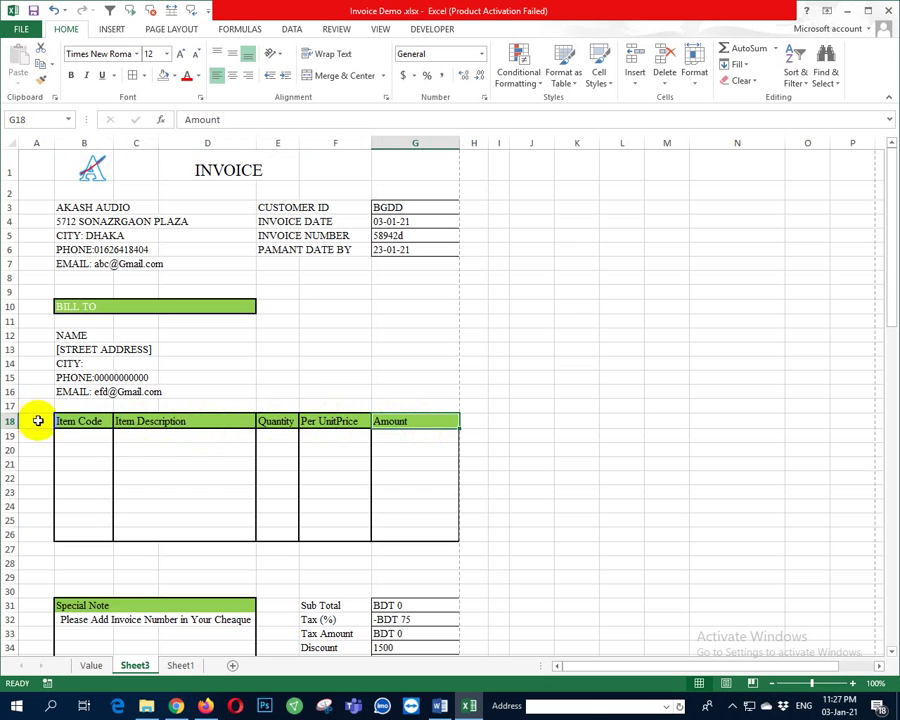
drag(68, 422, 410, 421)
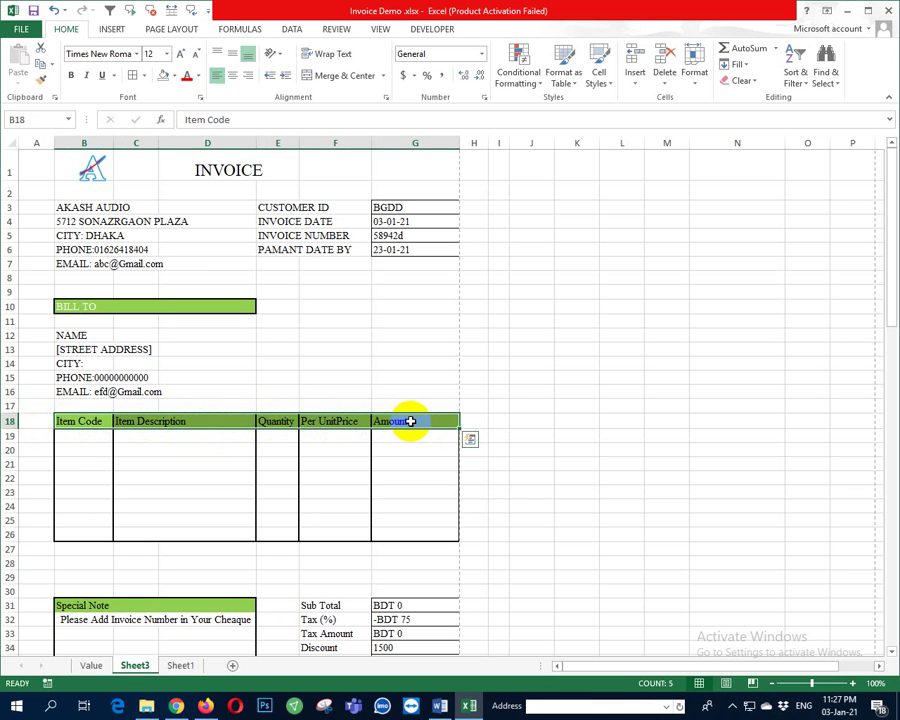
key(ctrl+c)
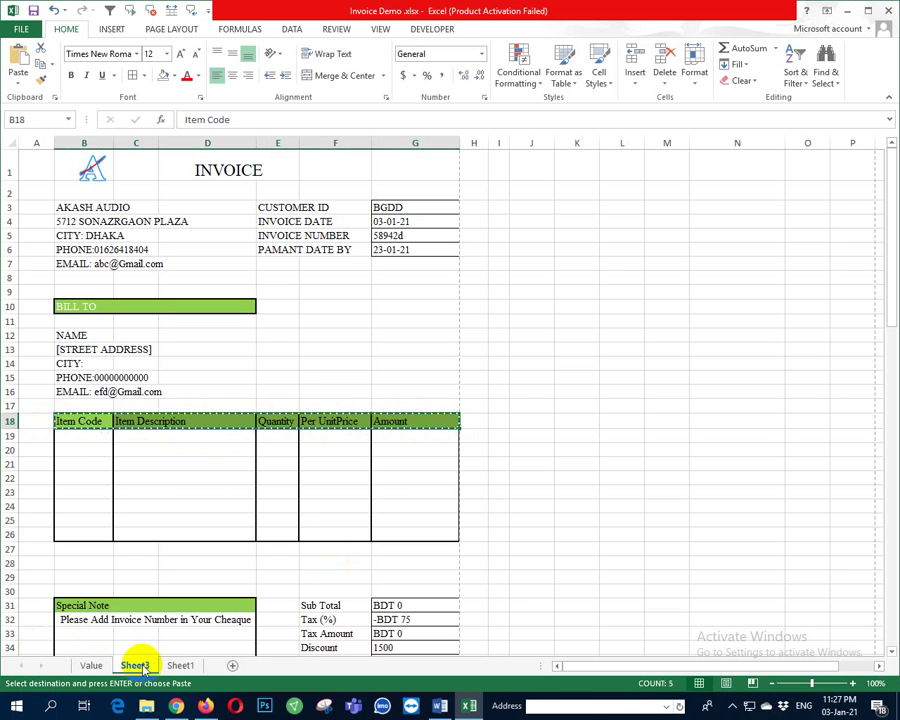
Paste the header row into B17 on Sheet1 and check the pasted labels
click(182, 666)
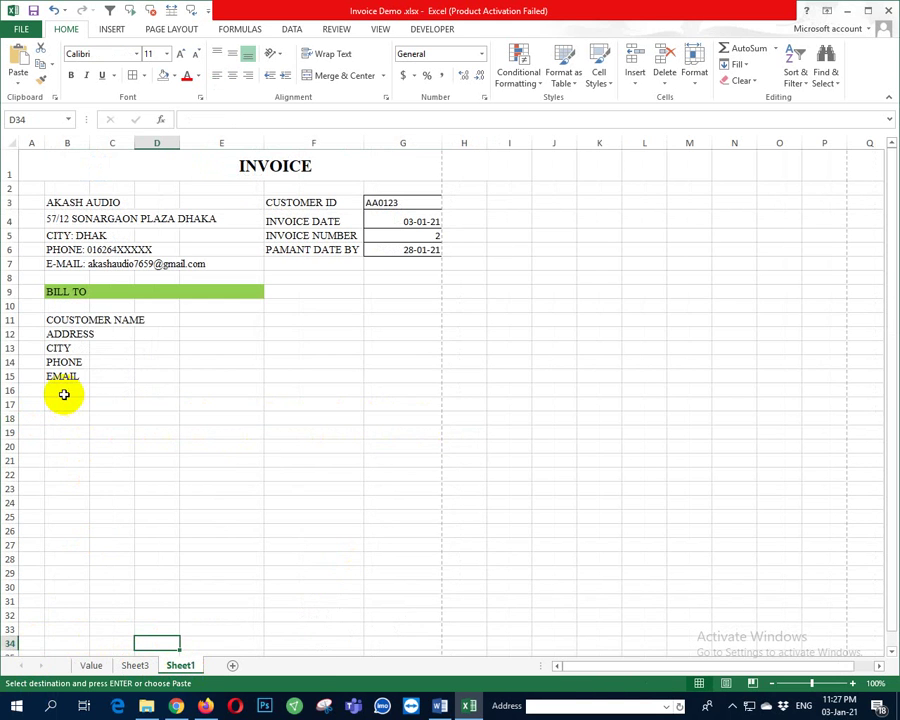
click(64, 405)
key(ctrl+v)
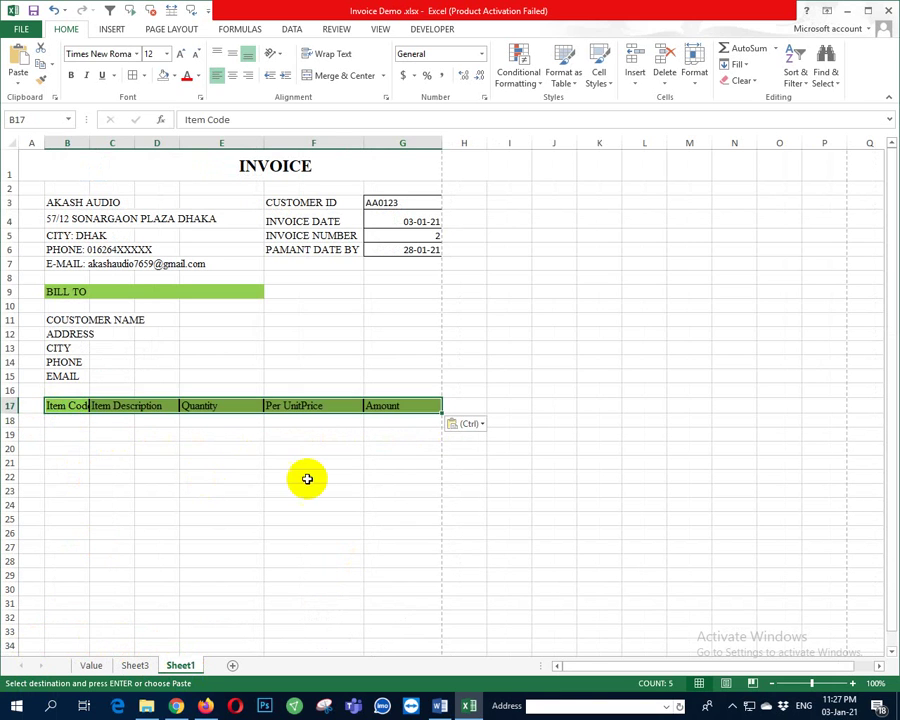
click(307, 477)
click(117, 404)
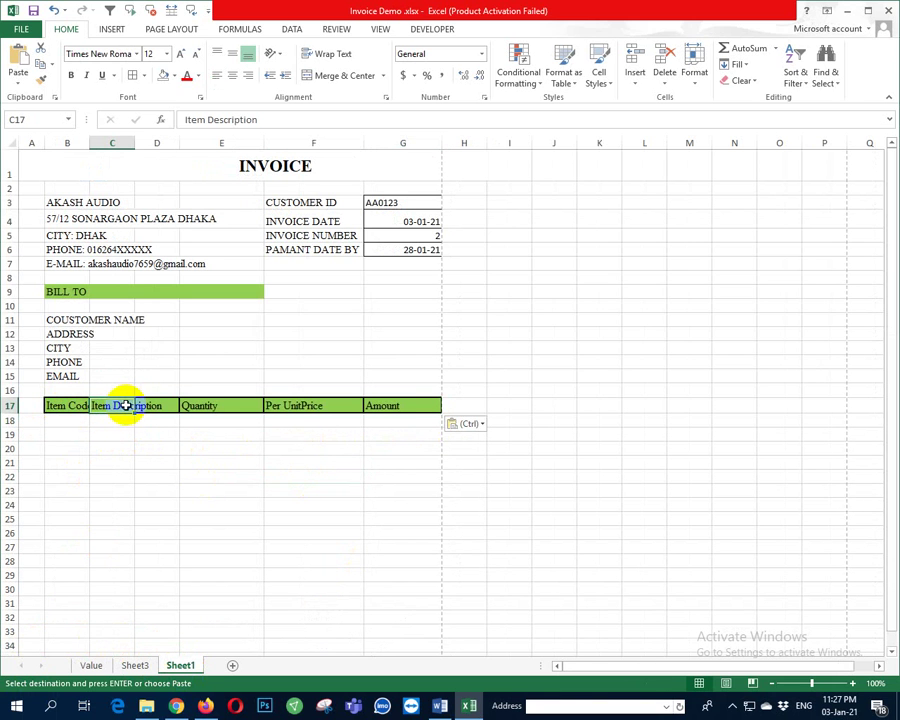
drag(126, 405, 81, 404)
click(67, 405)
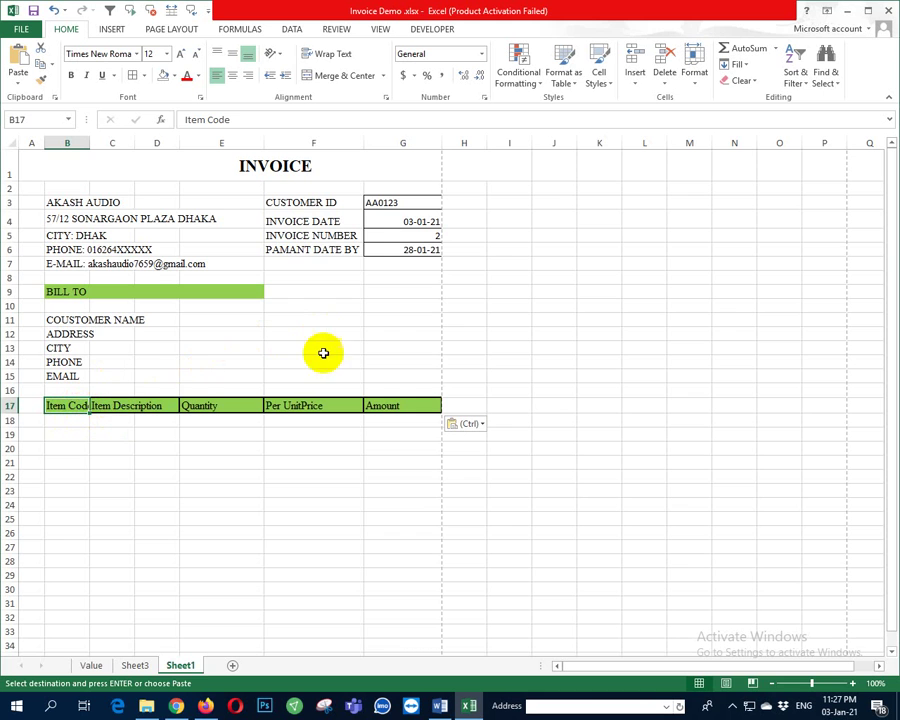
On the Value sheet, review the Item Name, Item Code 15893 and Price Per Unit 2500 entries
click(95, 668)
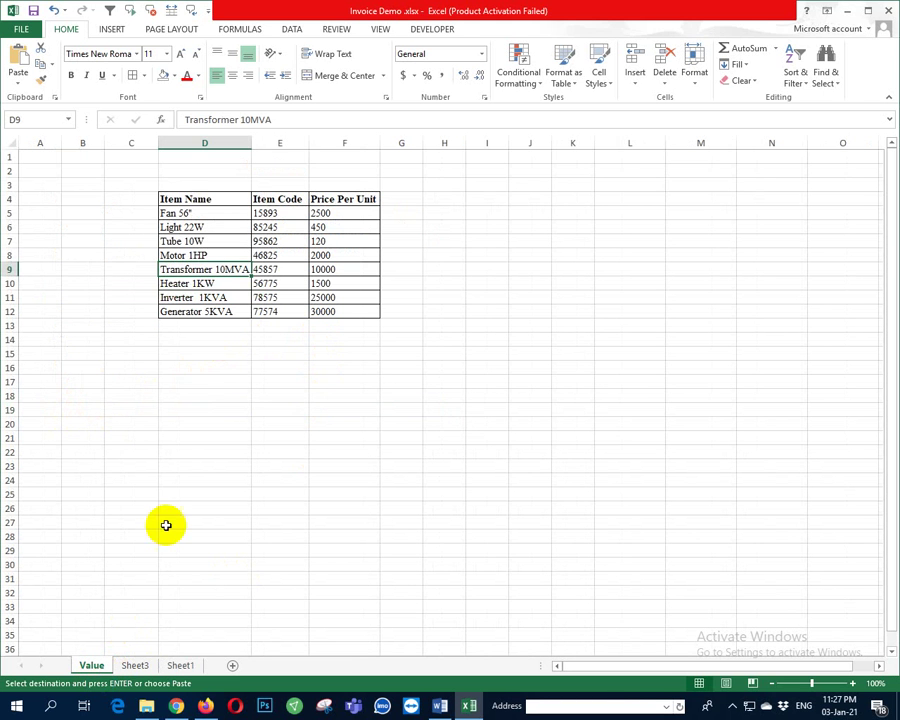
click(196, 214)
click(183, 199)
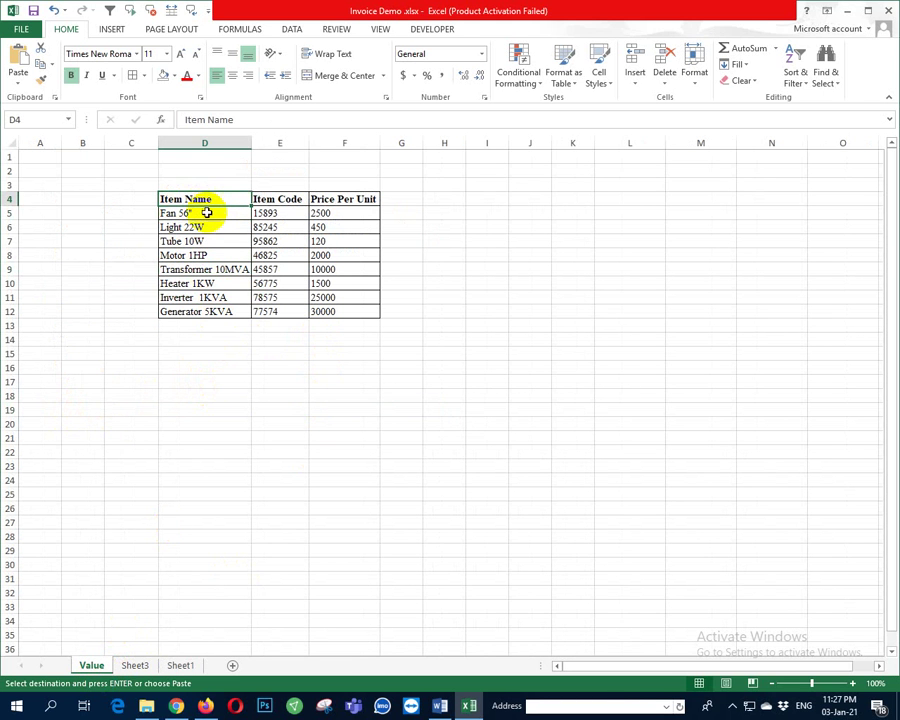
click(196, 214)
click(207, 199)
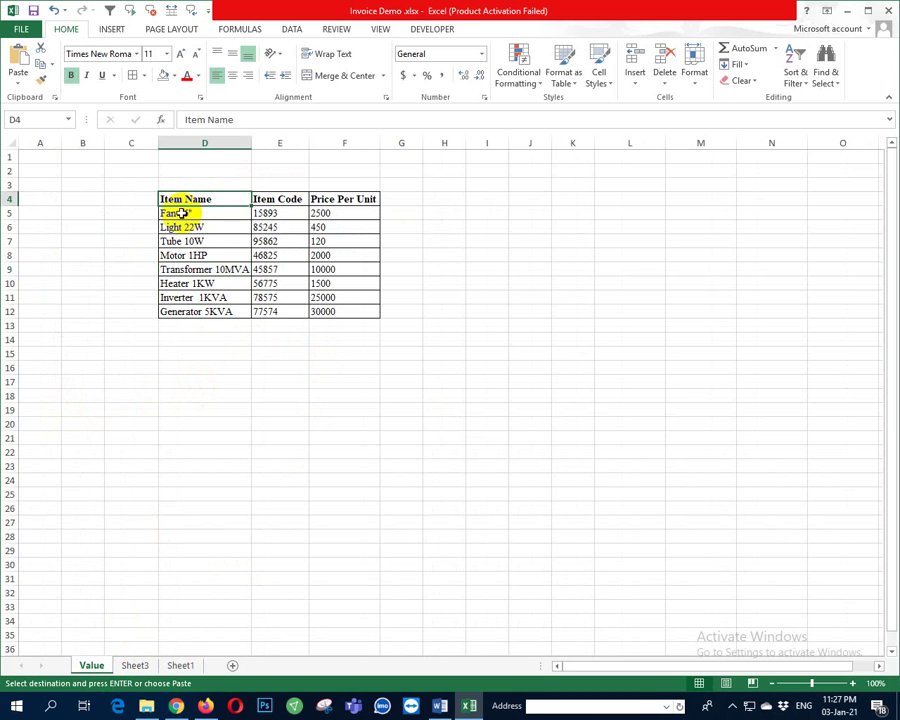
click(182, 213)
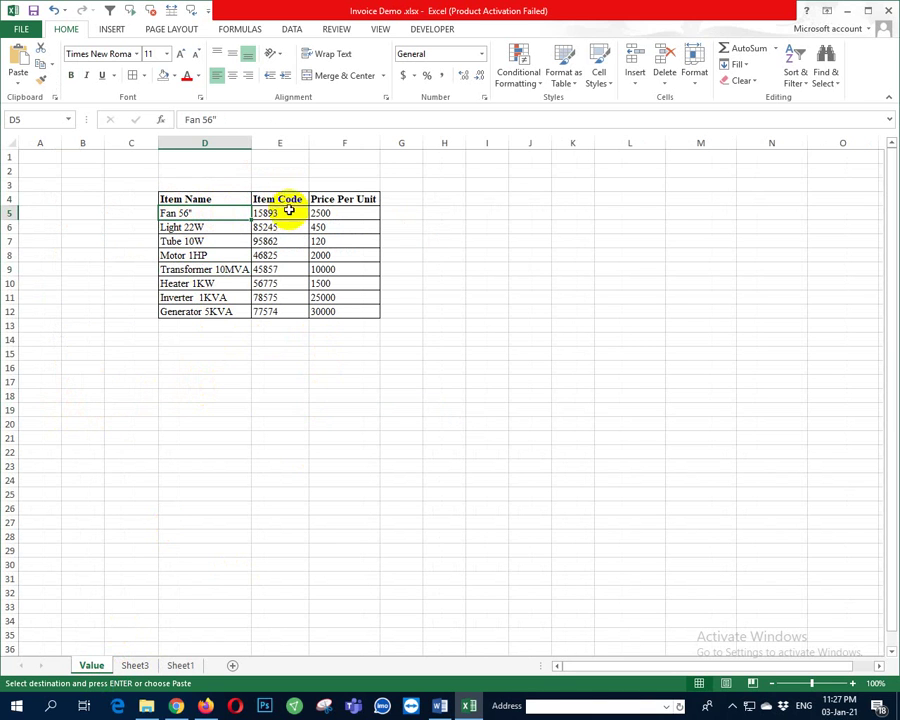
click(287, 199)
click(290, 214)
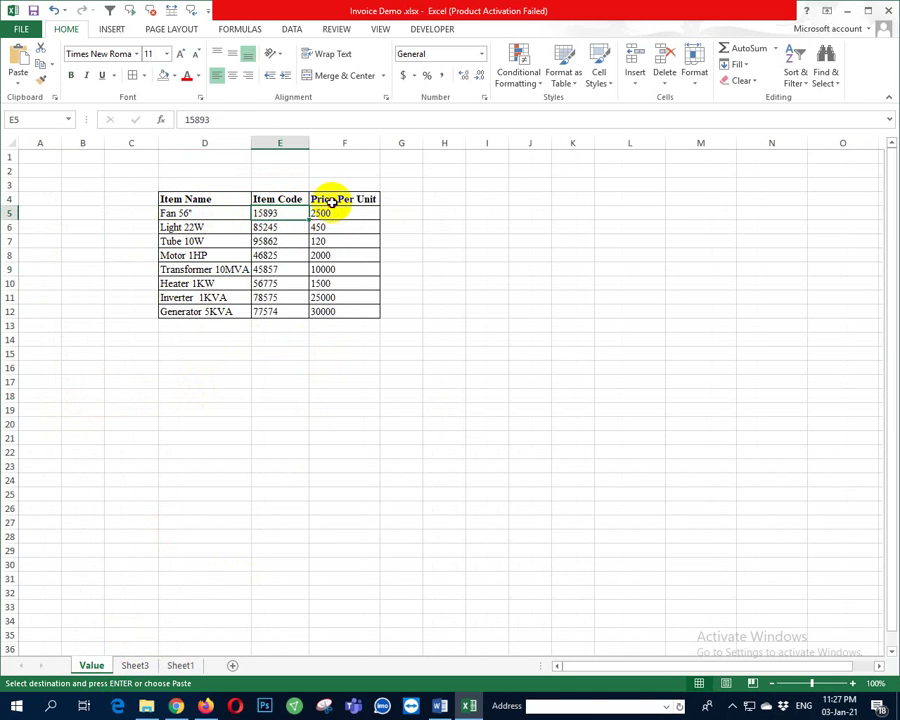
click(335, 199)
click(355, 214)
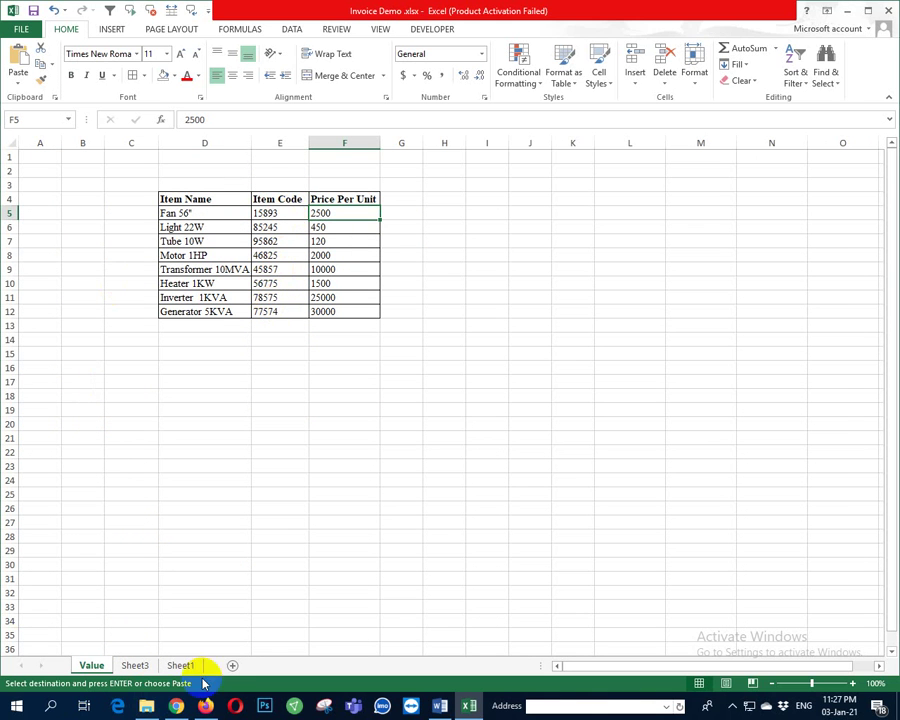
Apply All Borders to the Sheet1 item table B17:G25
click(181, 665)
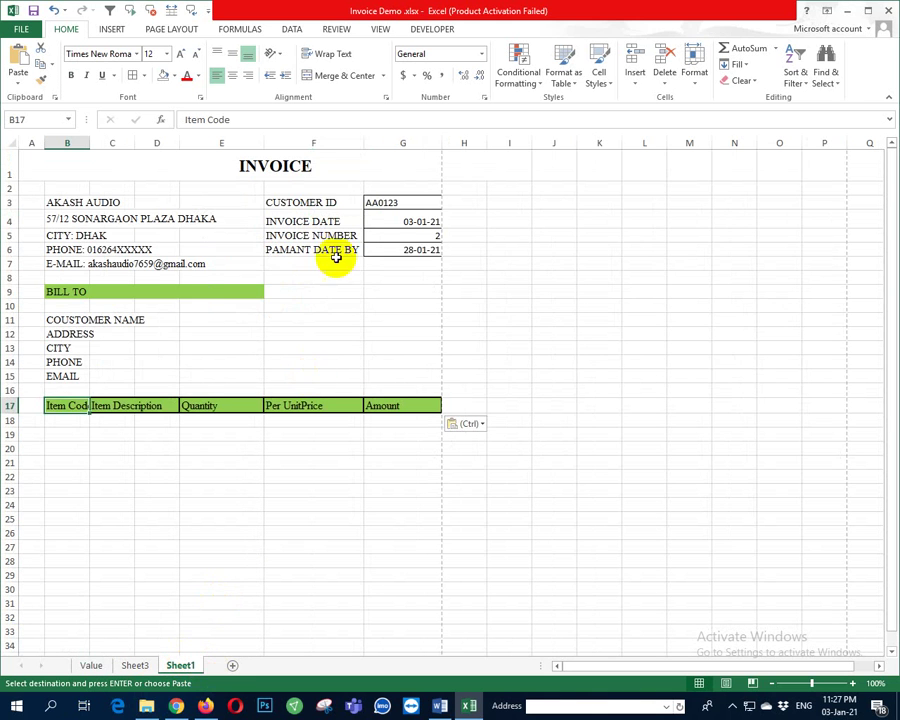
click(70, 420)
mouse_move(70, 407)
mouse_down()
mouse_move(383, 499)
mouse_move(383, 514)
mouse_up()
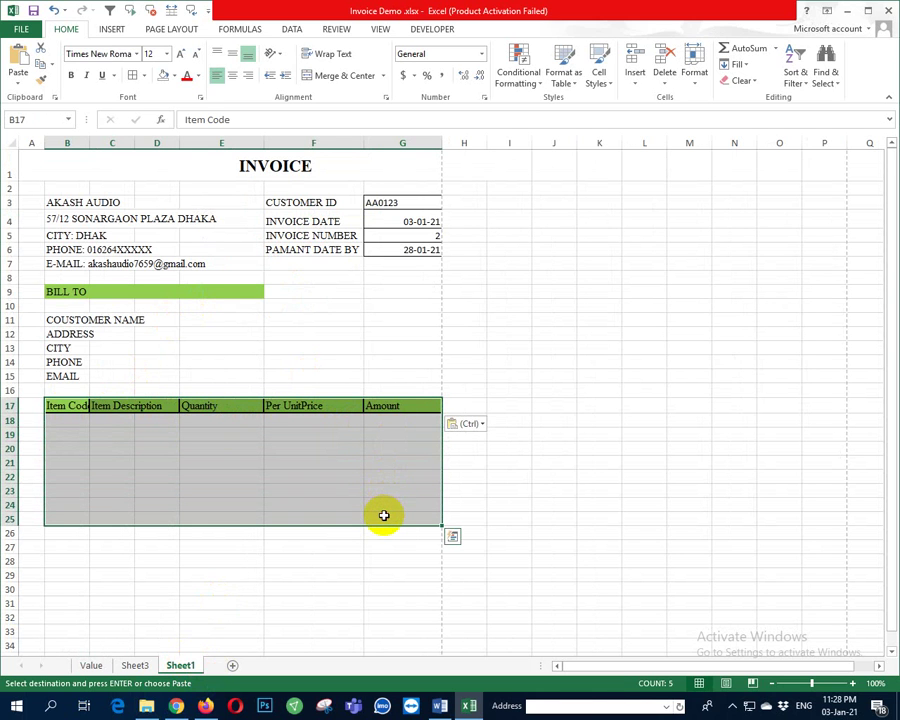
click(132, 75)
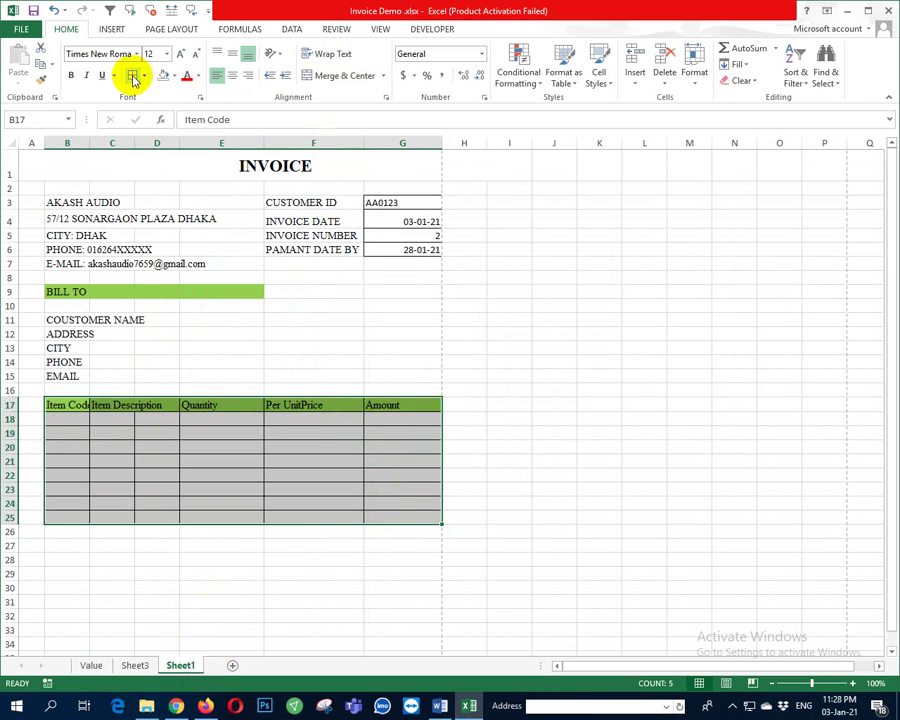
Merge C18:D18 and repeat the merge down to row 25
click(120, 422)
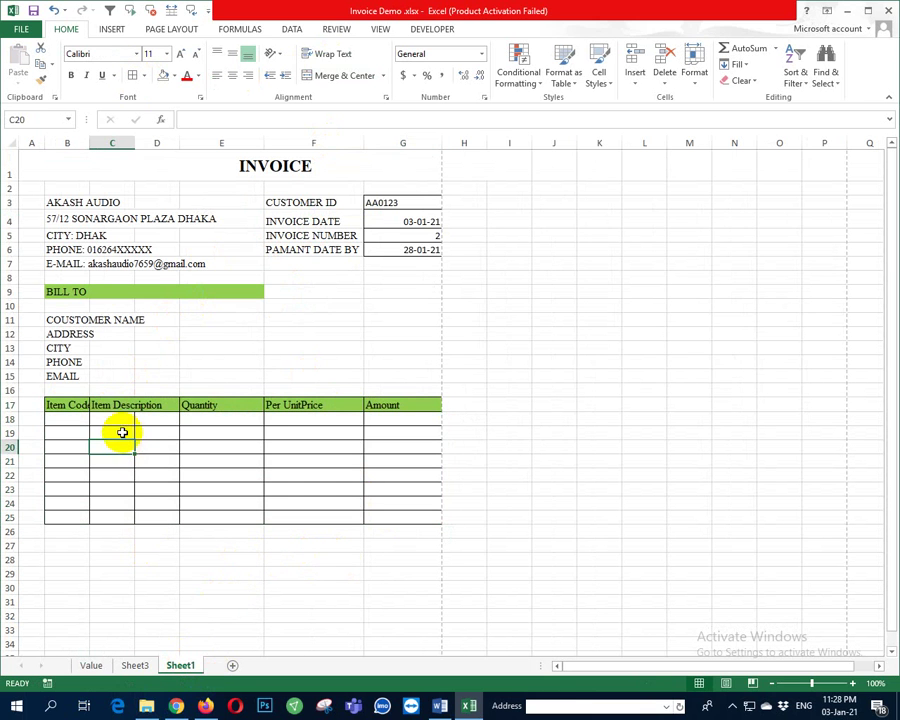
drag(120, 422, 157, 418)
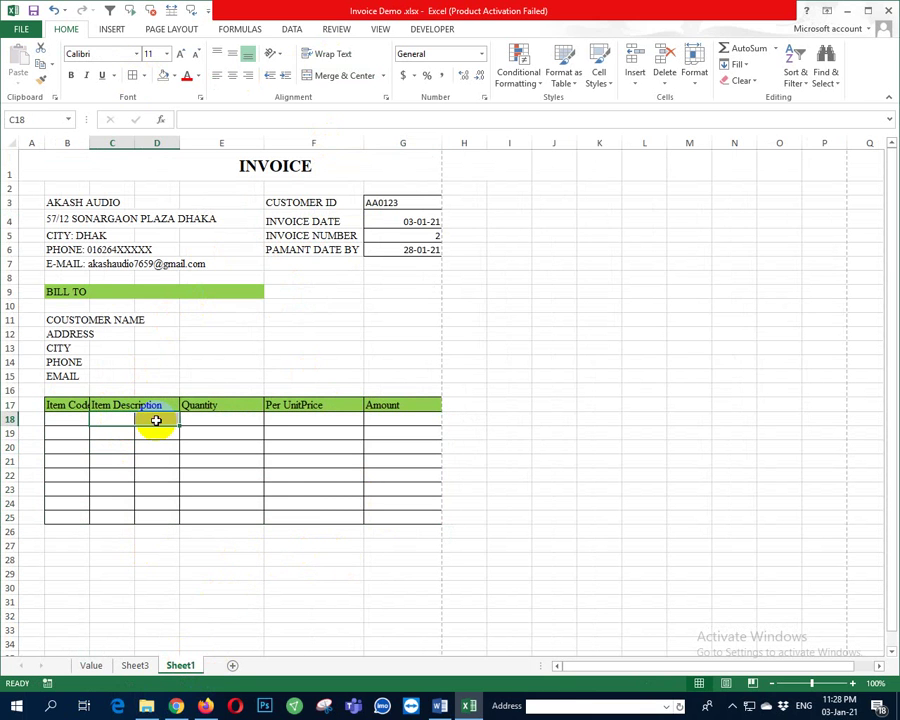
click(324, 84)
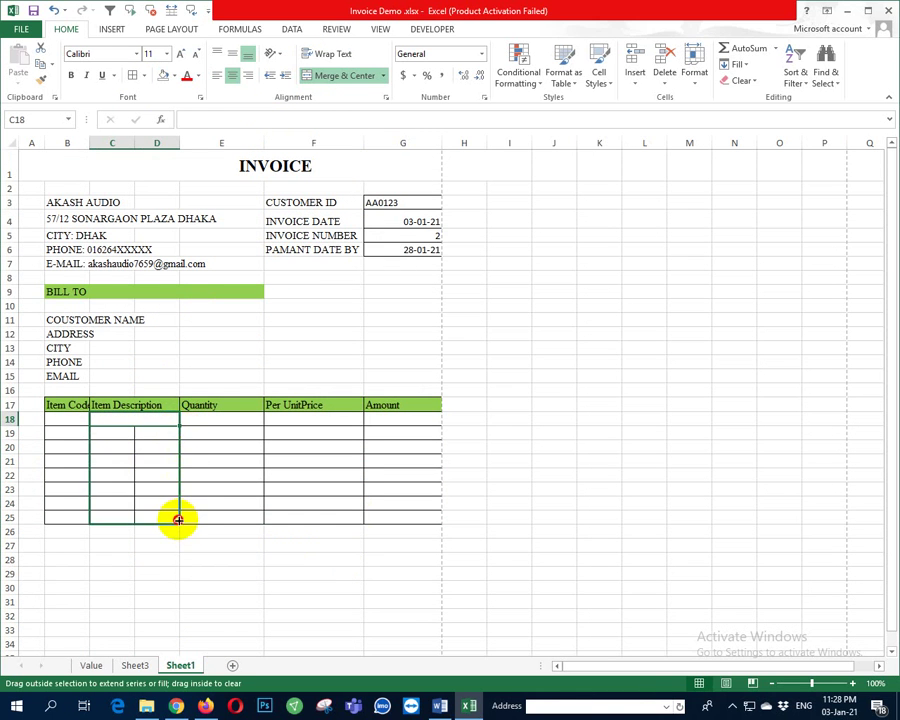
drag(181, 425, 179, 522)
click(183, 558)
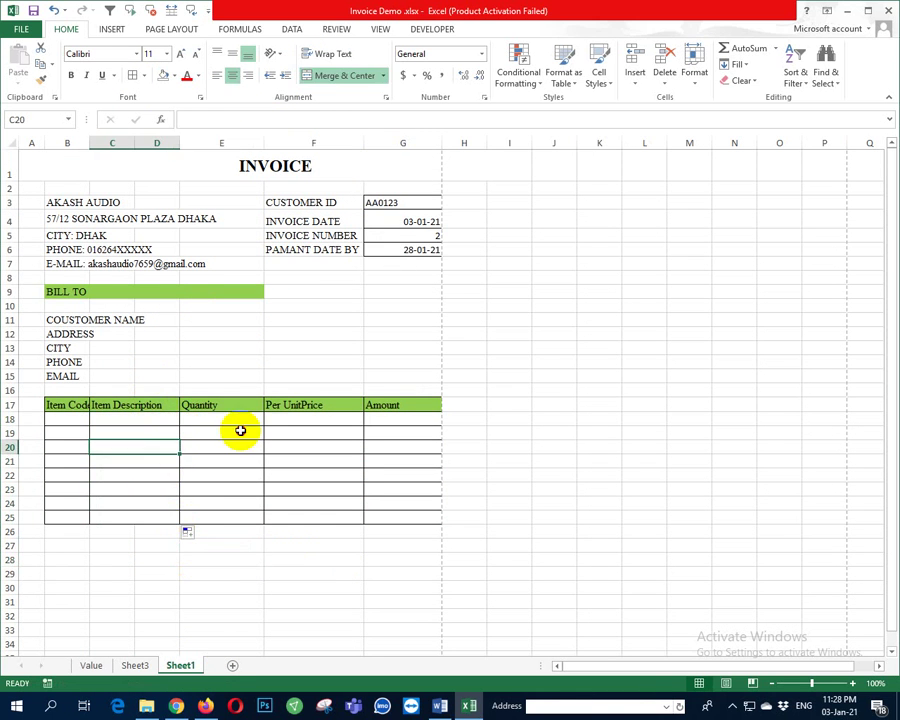
Centre the header labels in B17:G17
click(65, 405)
drag(65, 405, 392, 404)
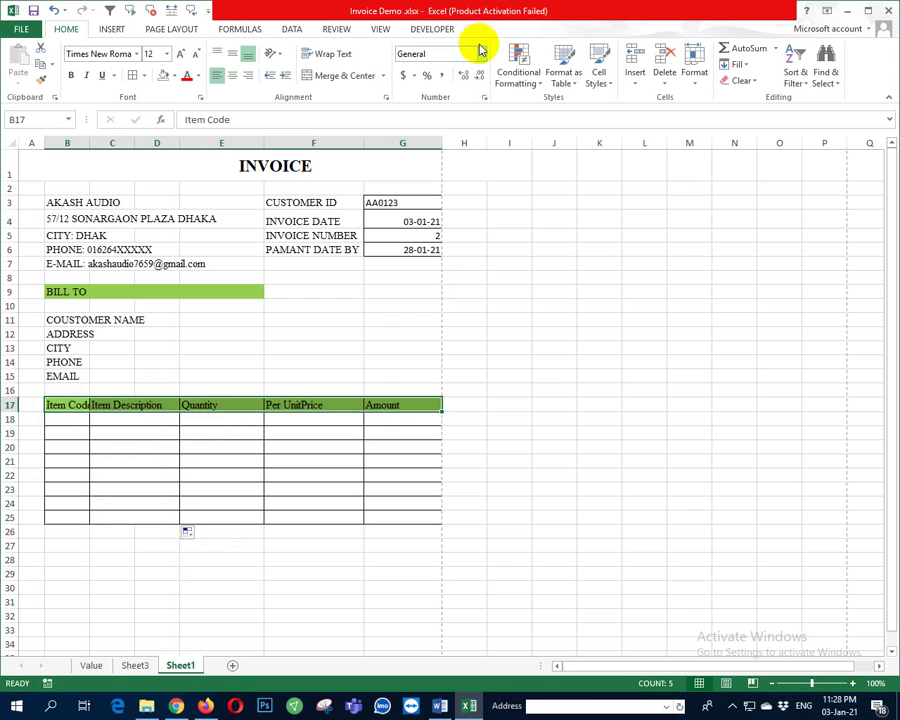
click(233, 76)
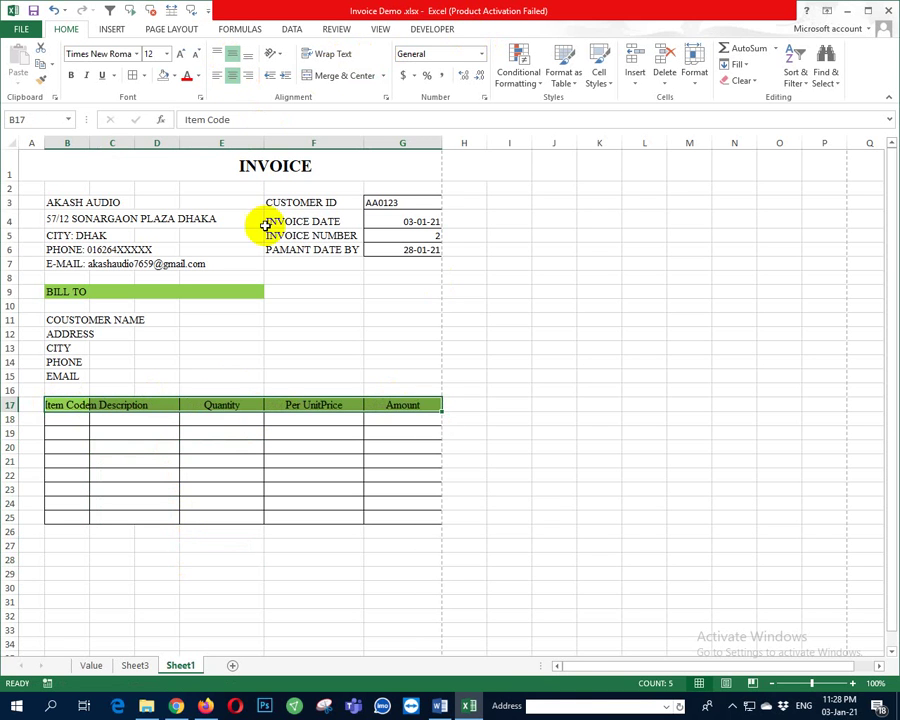
click(208, 447)
scroll(216, 501, down, 5)
scroll(241, 422, up, 3)
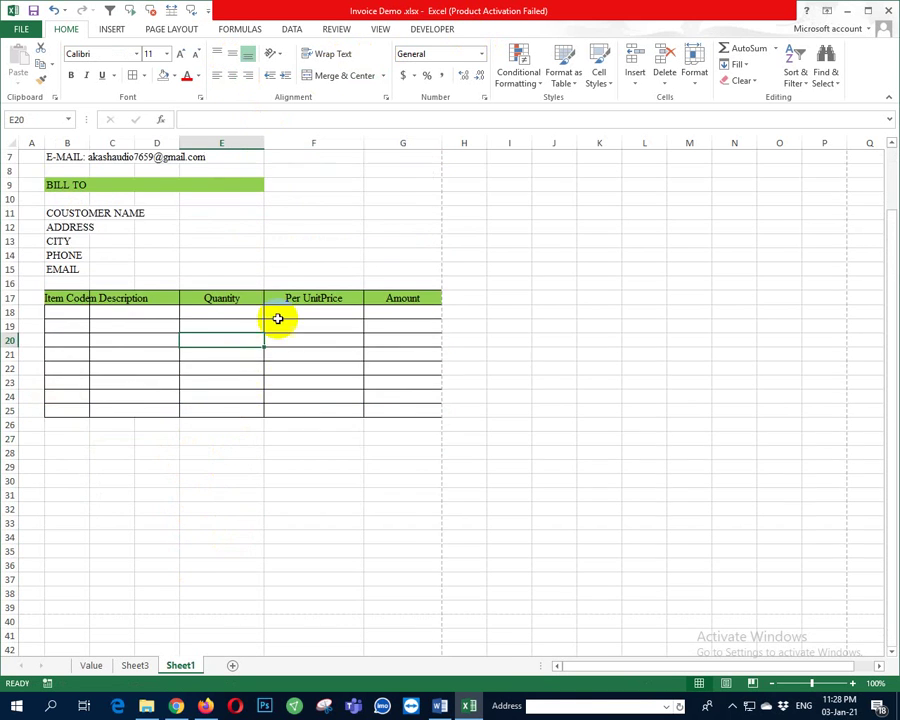
scroll(277, 316, up, 2)
Unmerge the INVOICE title from A1:I1
click(269, 164)
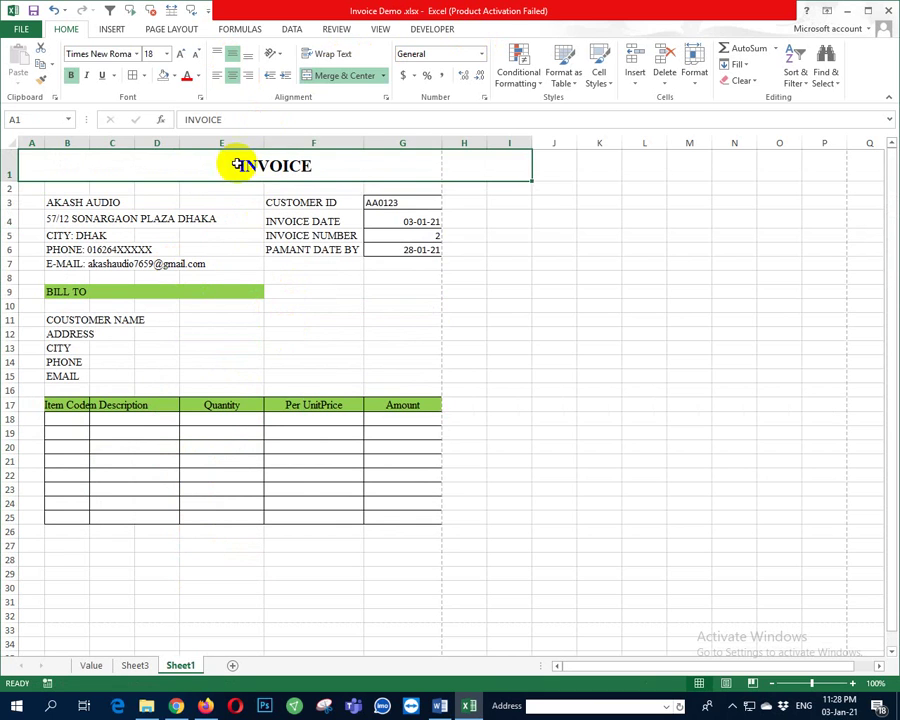
click(554, 249)
click(430, 172)
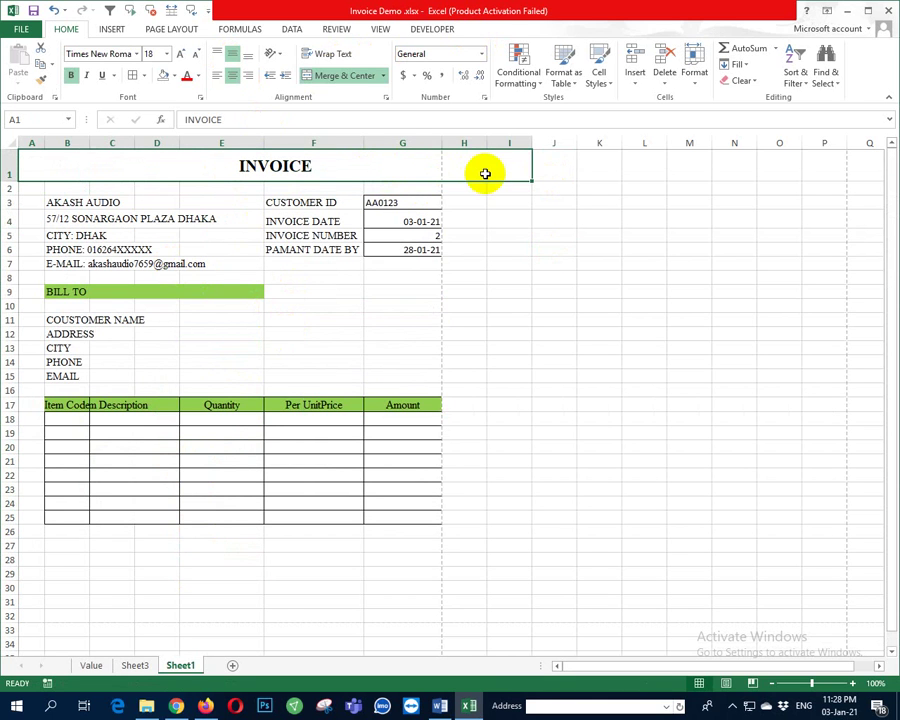
click(345, 77)
Merge and centre the INVOICE title across A1:G1 and check the result
drag(480, 249, 588, 263)
click(588, 263)
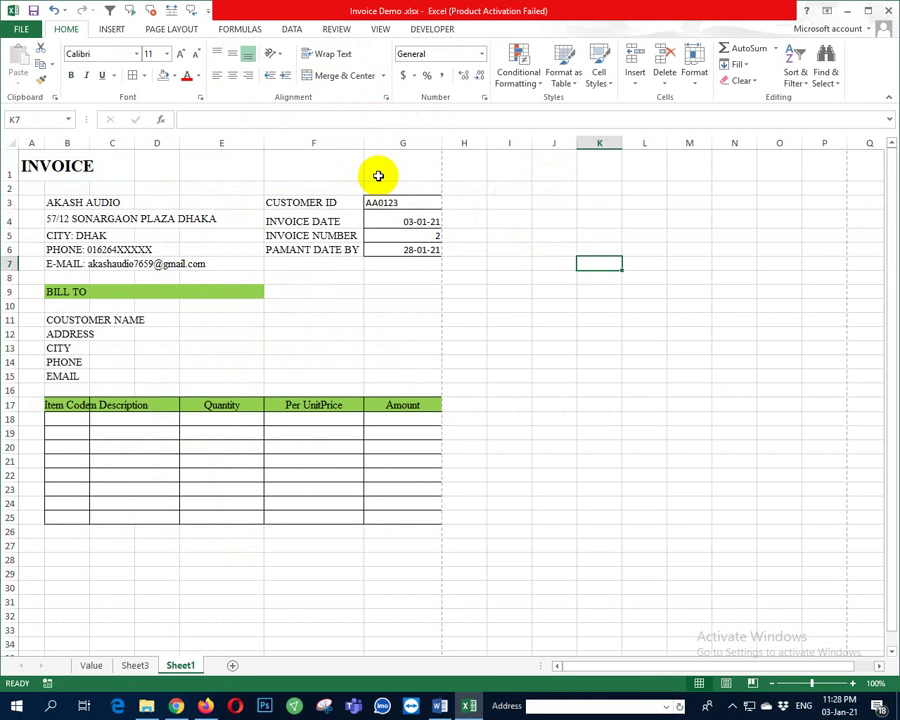
drag(424, 172, 28, 174)
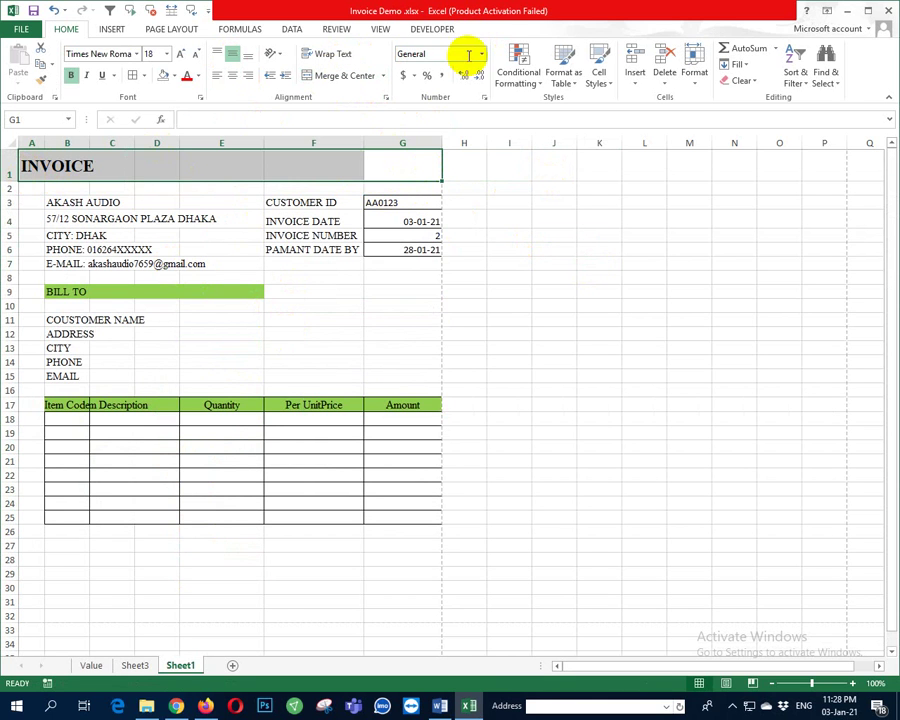
click(332, 76)
click(644, 376)
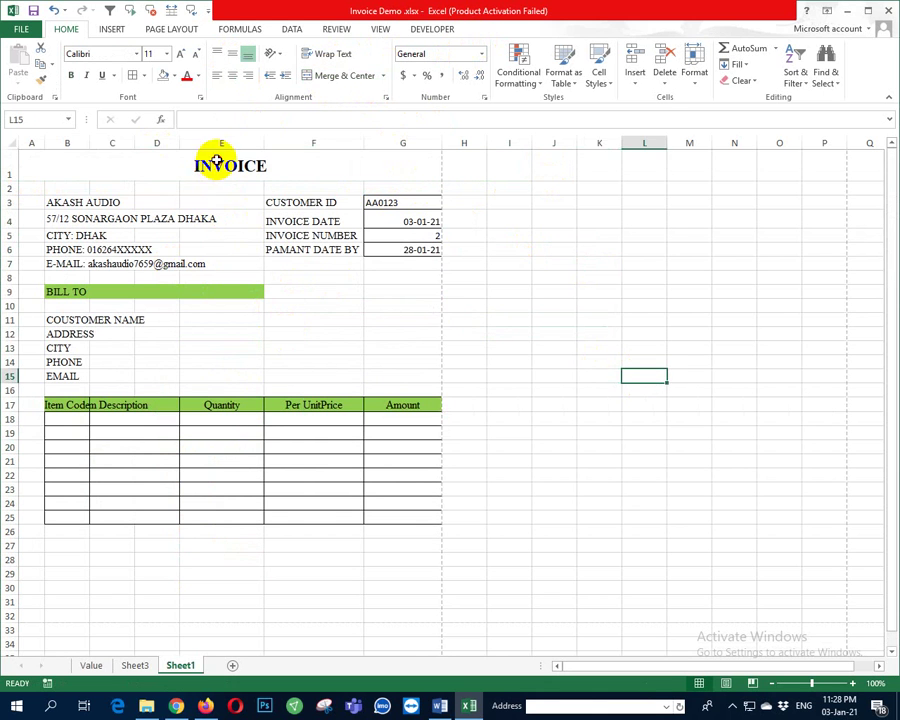
click(658, 308)
click(500, 170)
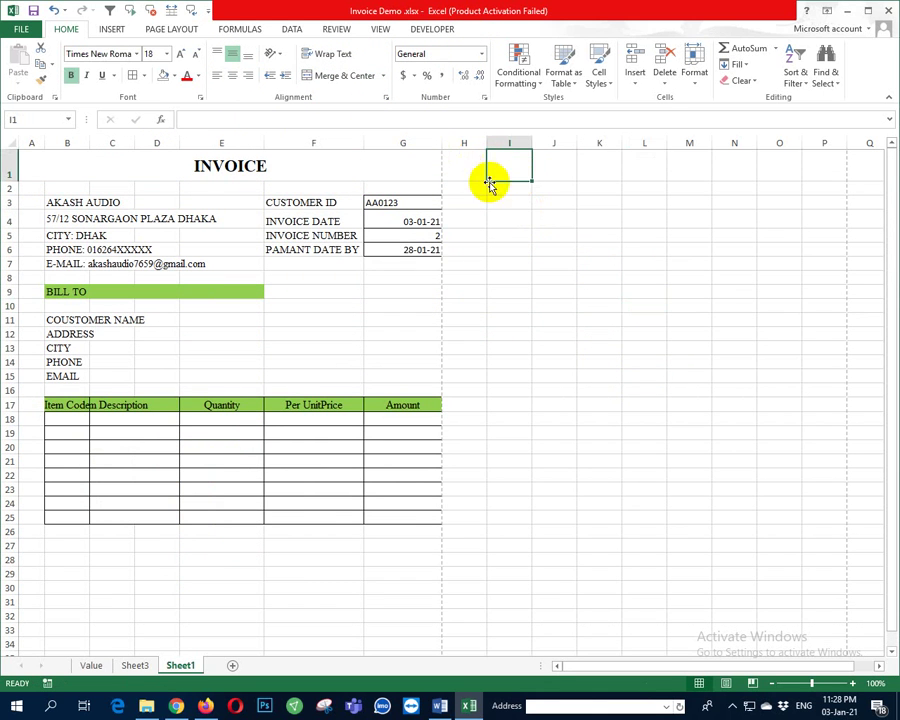
click(550, 362)
click(548, 418)
scroll(392, 400, down, 1)
scroll(390, 396, down, 1)
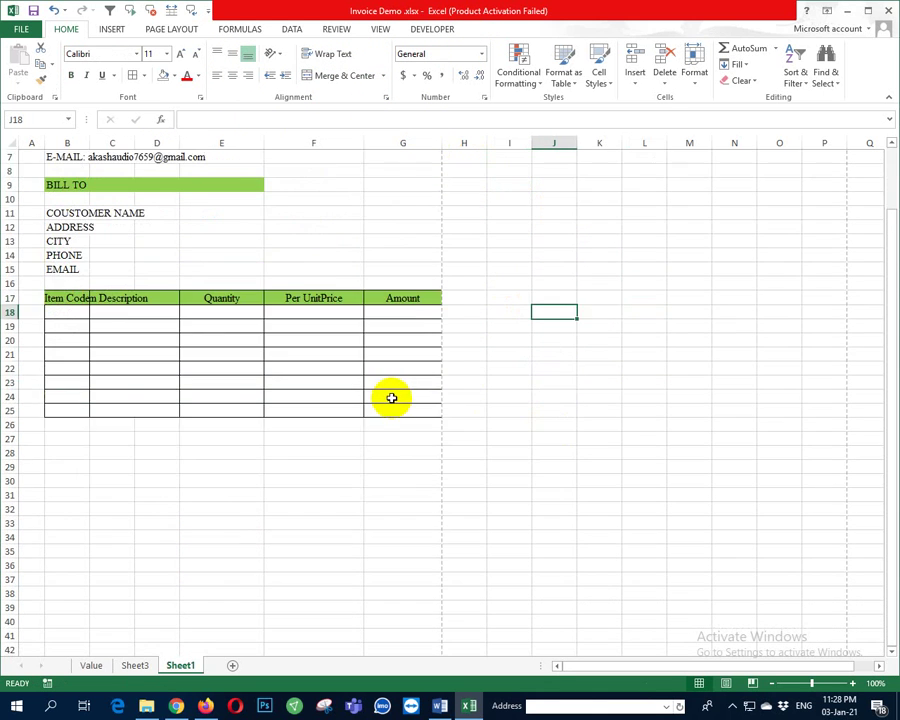
scroll(390, 396, up, 2)
click(242, 360)
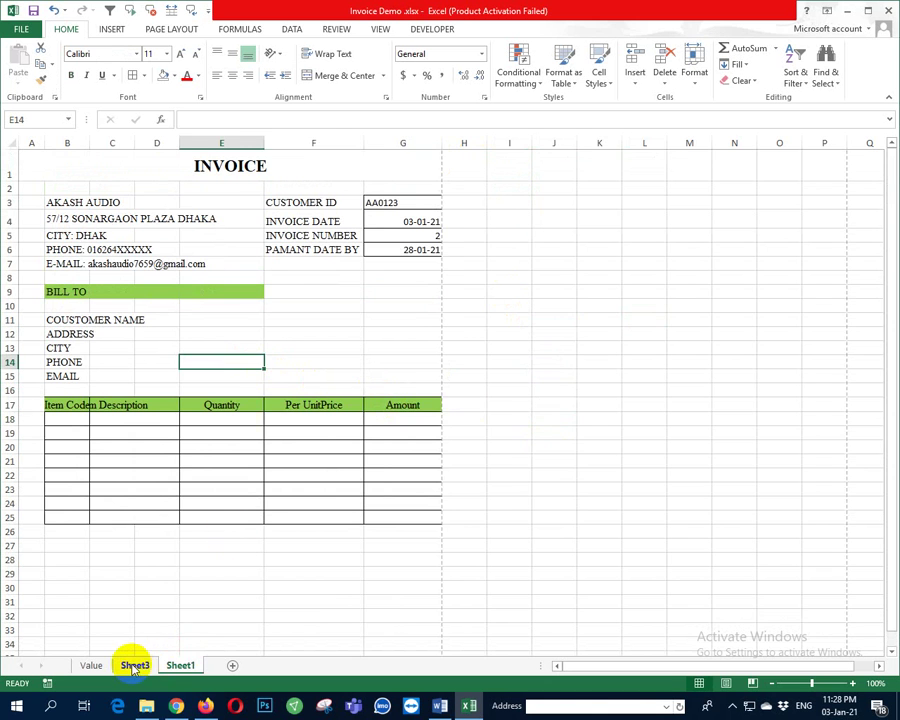
Review the Special Note box on the Sheet3 reference invoice
click(134, 665)
scroll(248, 351, down, 3)
scroll(110, 430, down, 1)
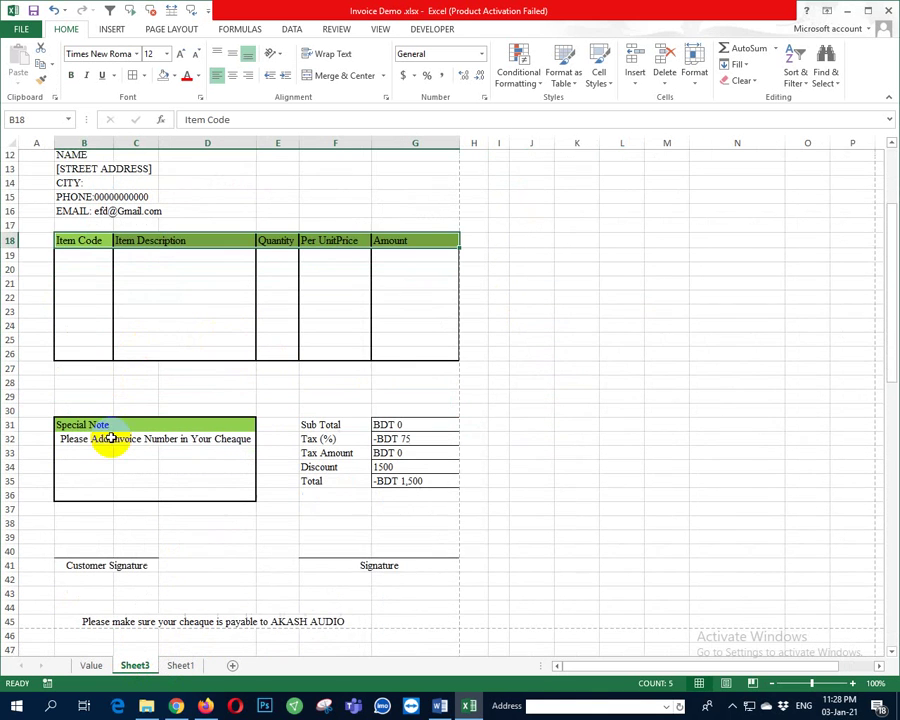
click(89, 414)
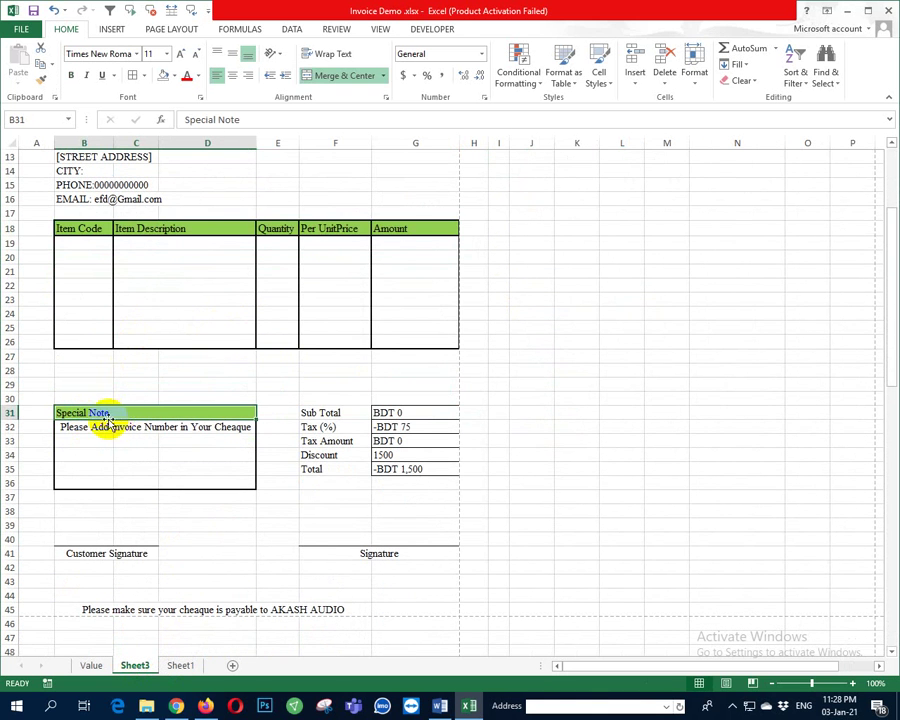
click(226, 425)
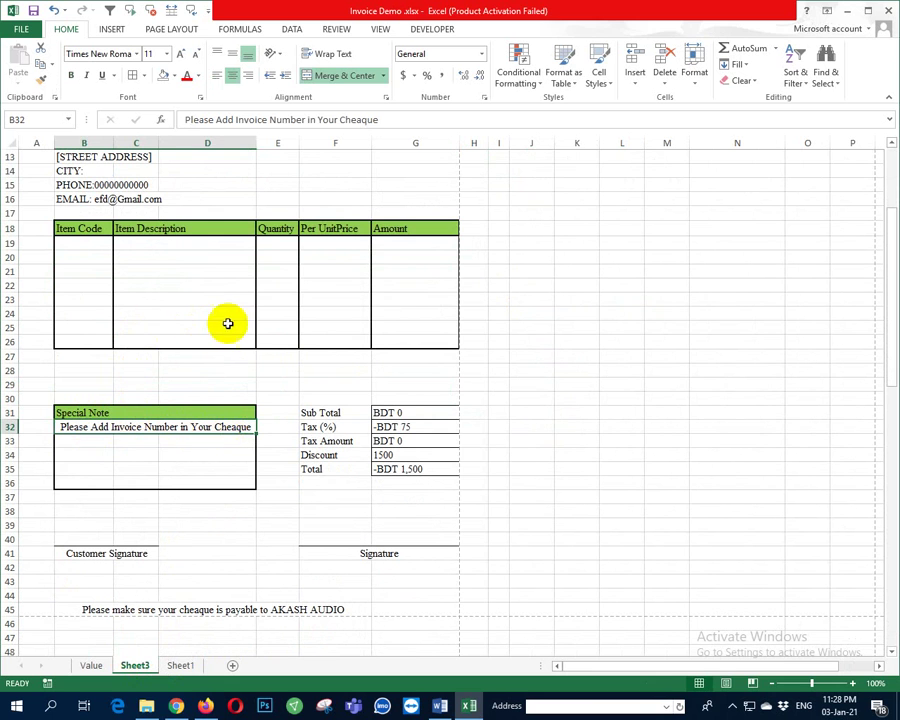
click(122, 467)
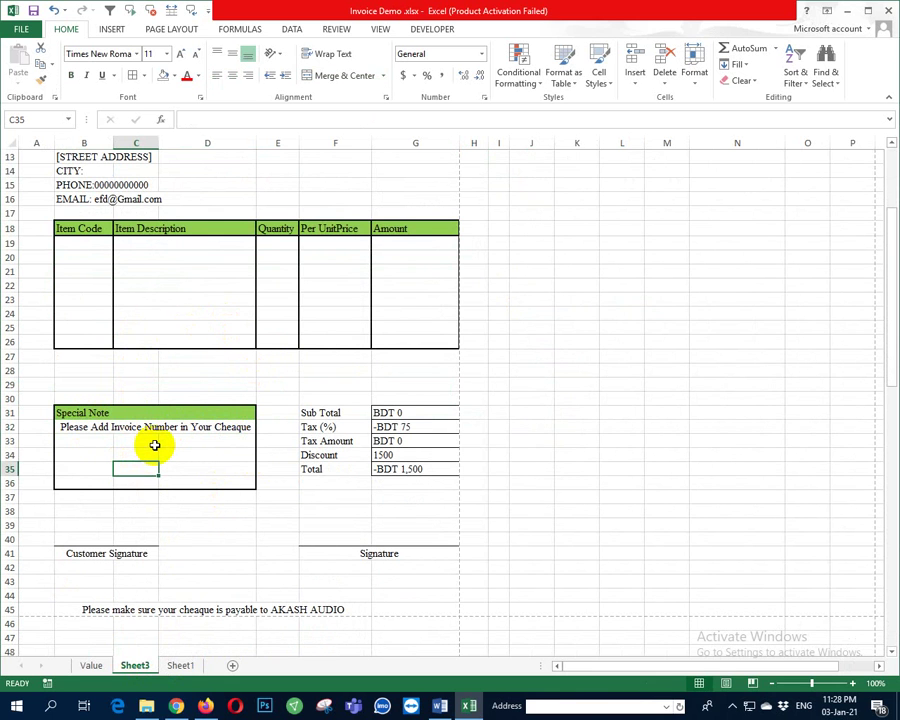
click(86, 451)
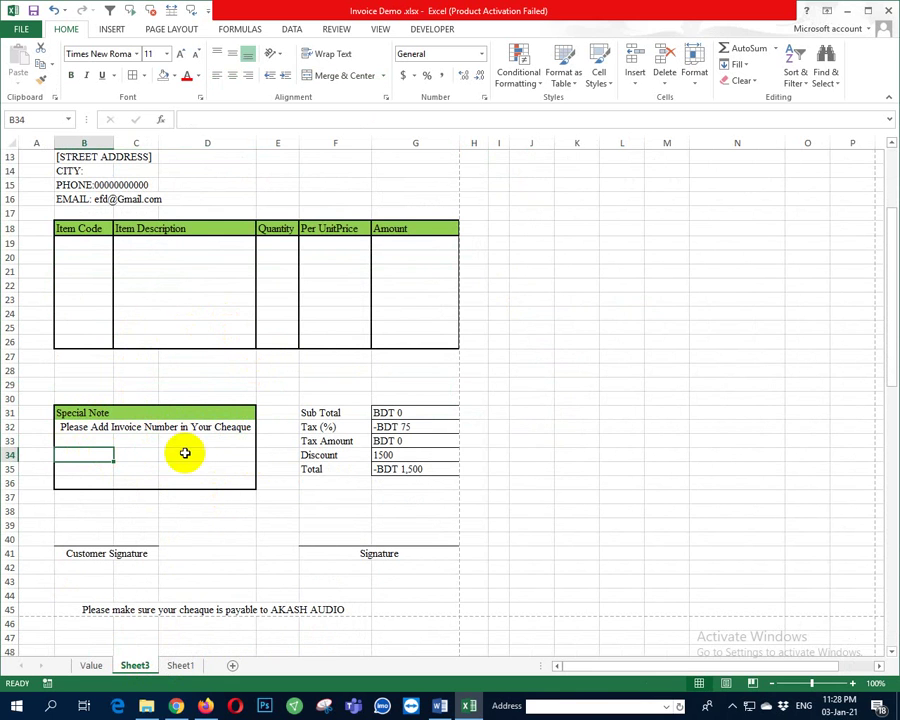
Copy the Sub Total through Total labels from Sheet3
click(326, 414)
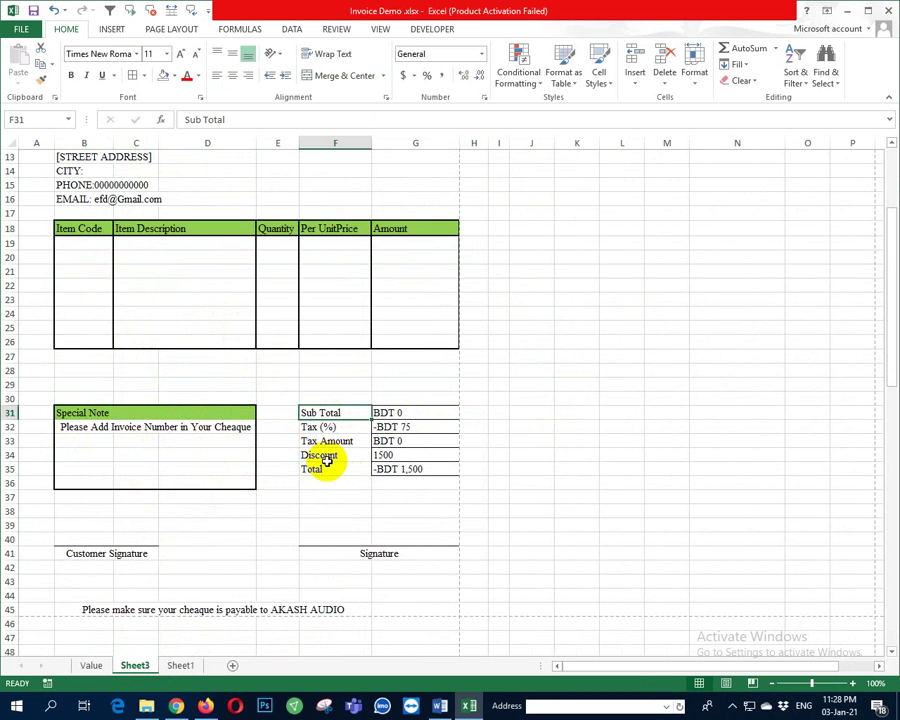
click(327, 480)
drag(337, 410, 333, 475)
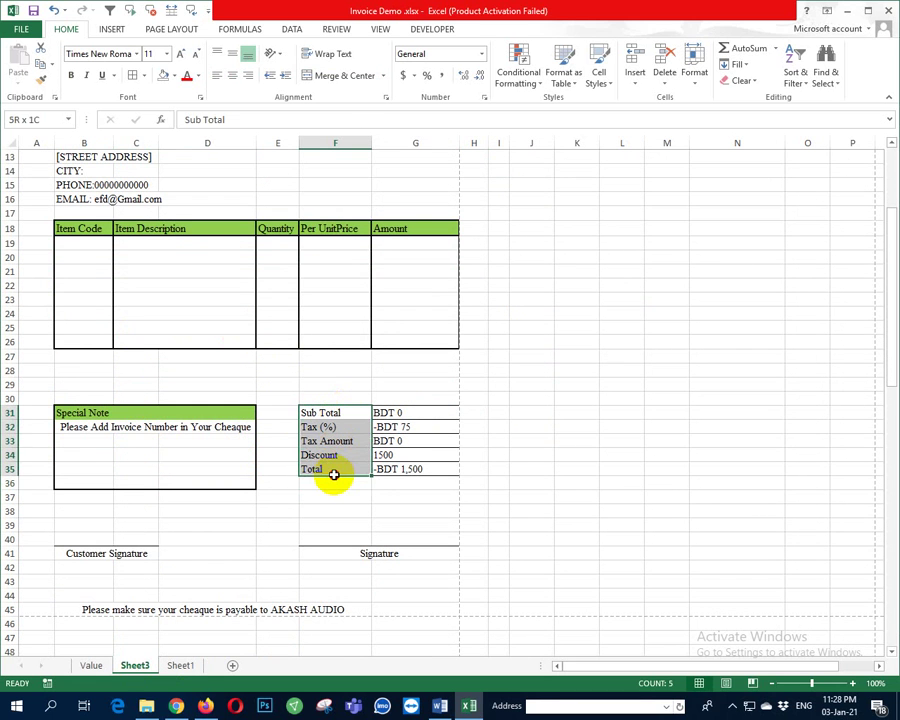
key(ctrl+c)
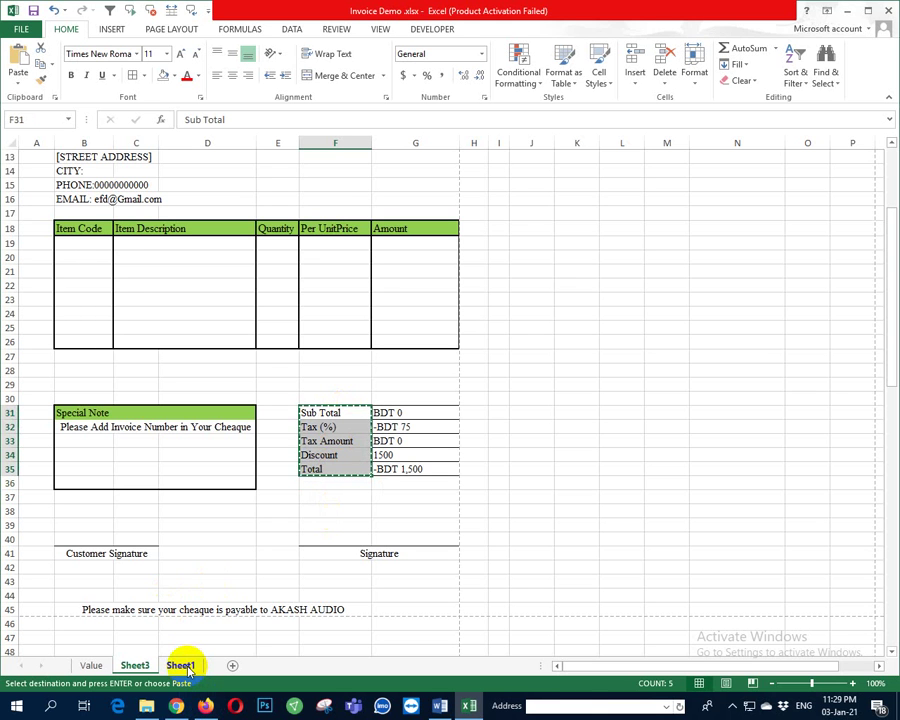
Paste the totals labels into Sheet1 F29 and apply All Borders to F29:G33
click(181, 665)
click(330, 580)
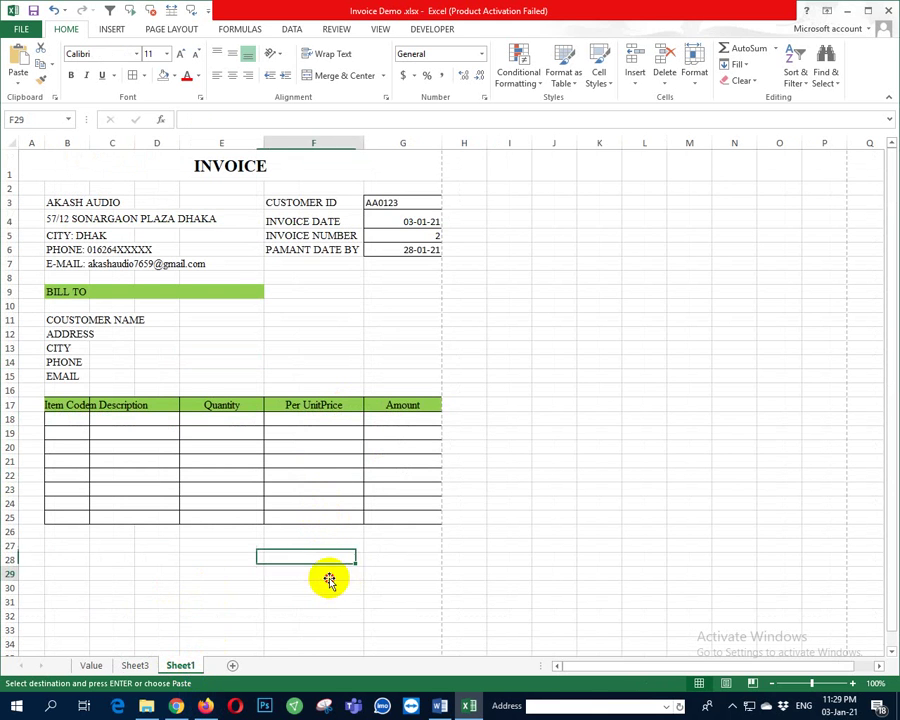
key(ctrl+v)
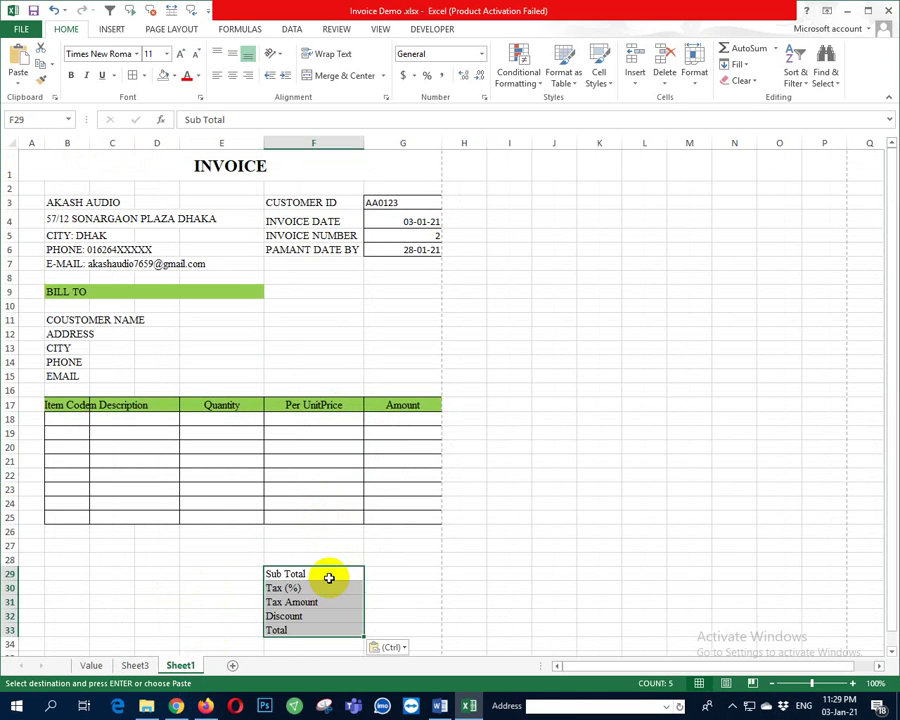
click(401, 580)
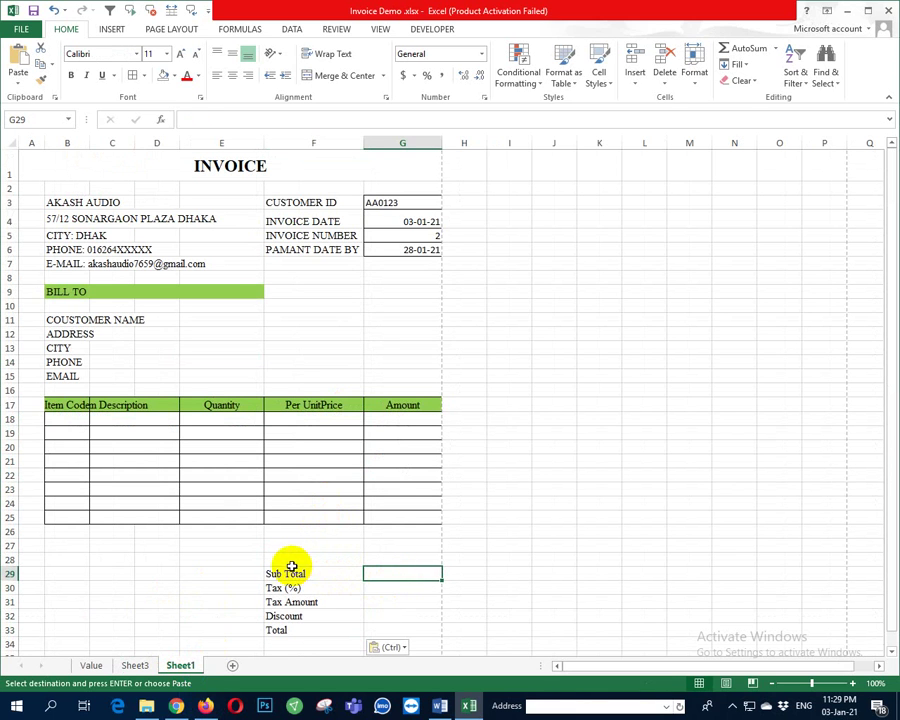
drag(292, 570, 367, 627)
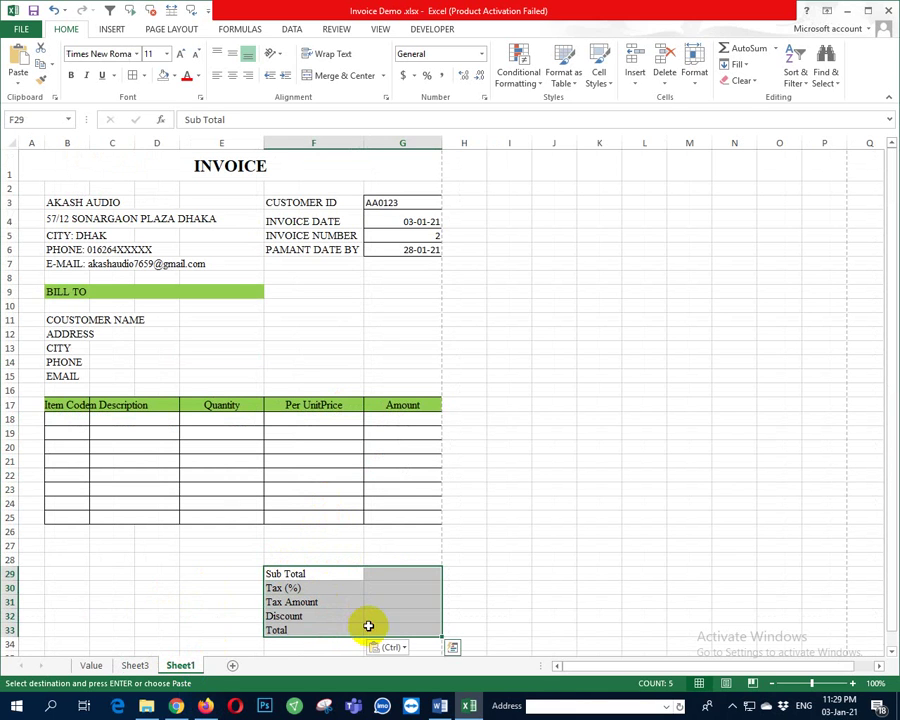
click(136, 75)
click(505, 584)
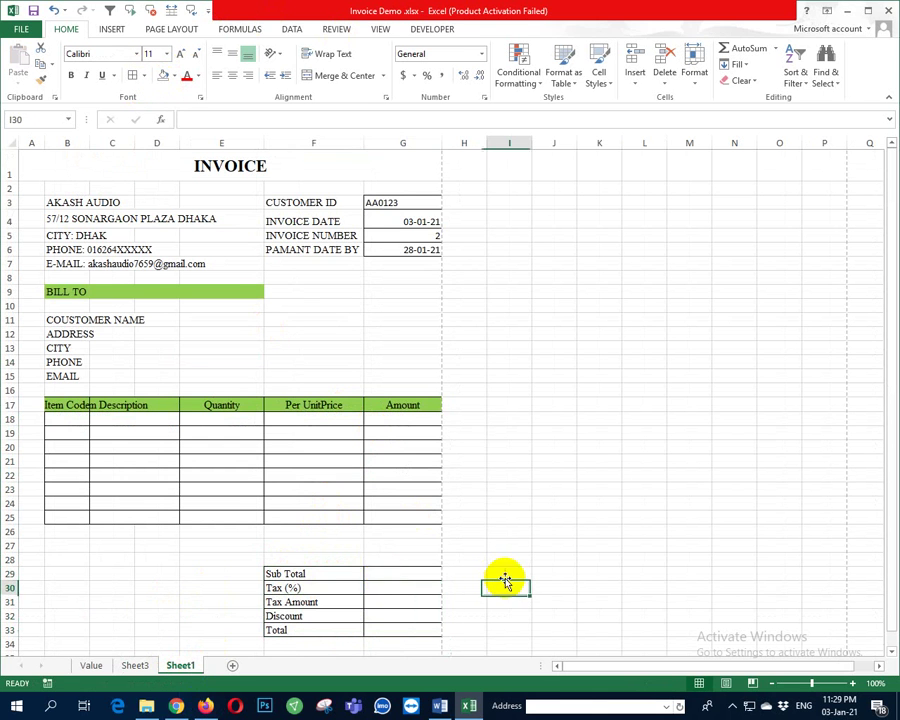
click(418, 576)
click(410, 514)
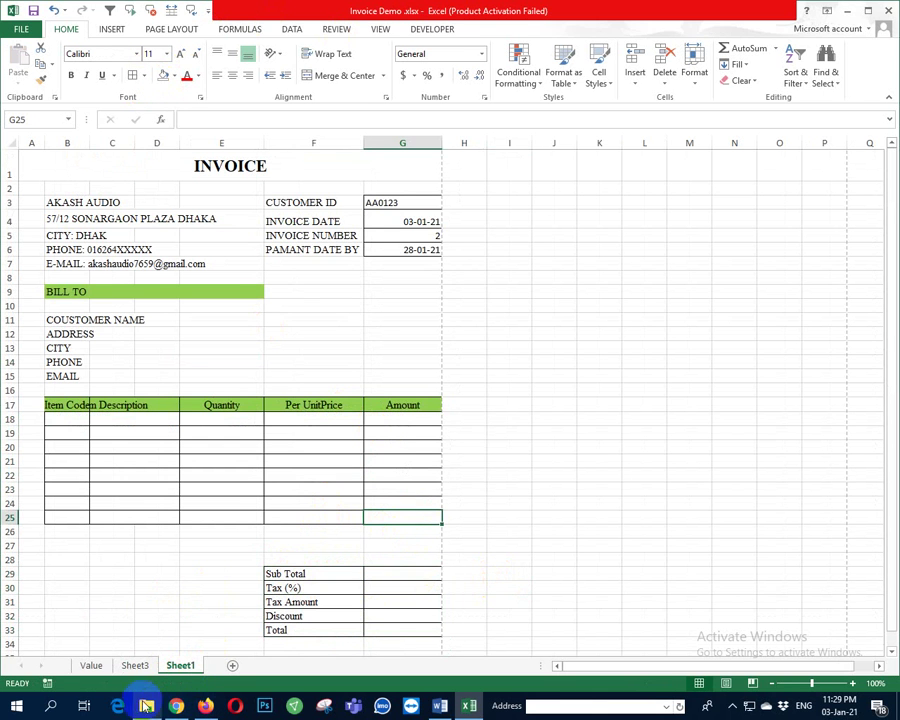
click(133, 665)
Read the Amount formulas, Sub Total =SUM(G19:G26), Tax (%) =G35*5% and Tax Amount =G31*3%
click(399, 340)
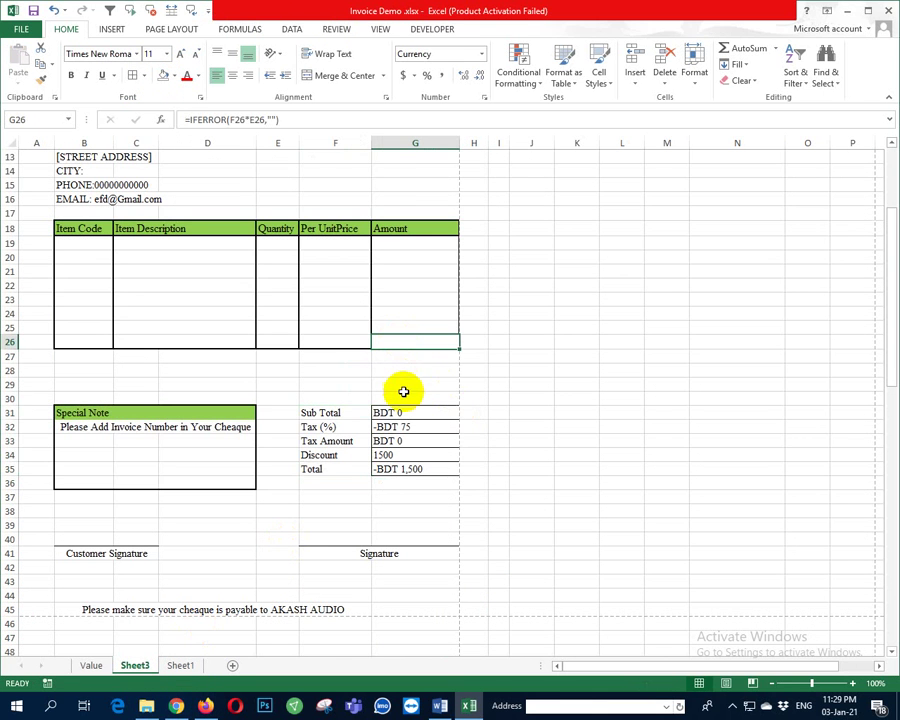
click(410, 249)
click(410, 286)
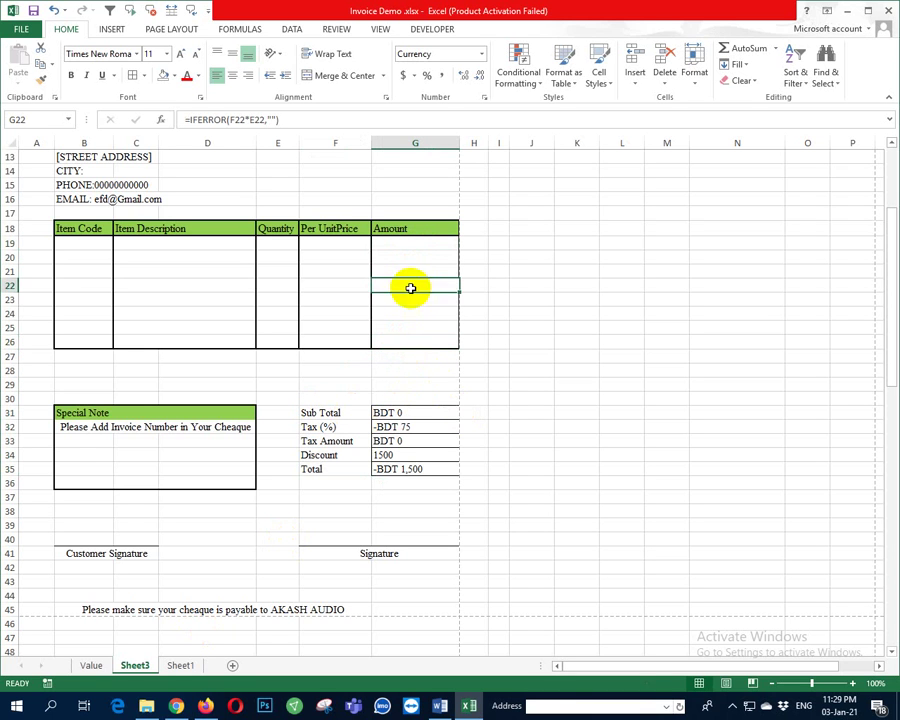
click(422, 413)
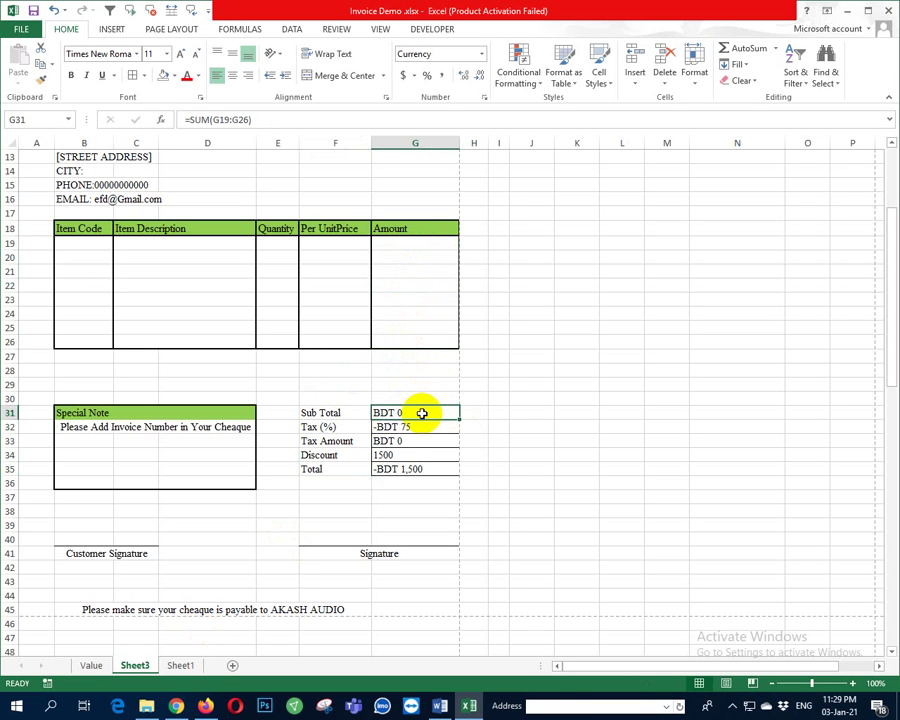
click(420, 430)
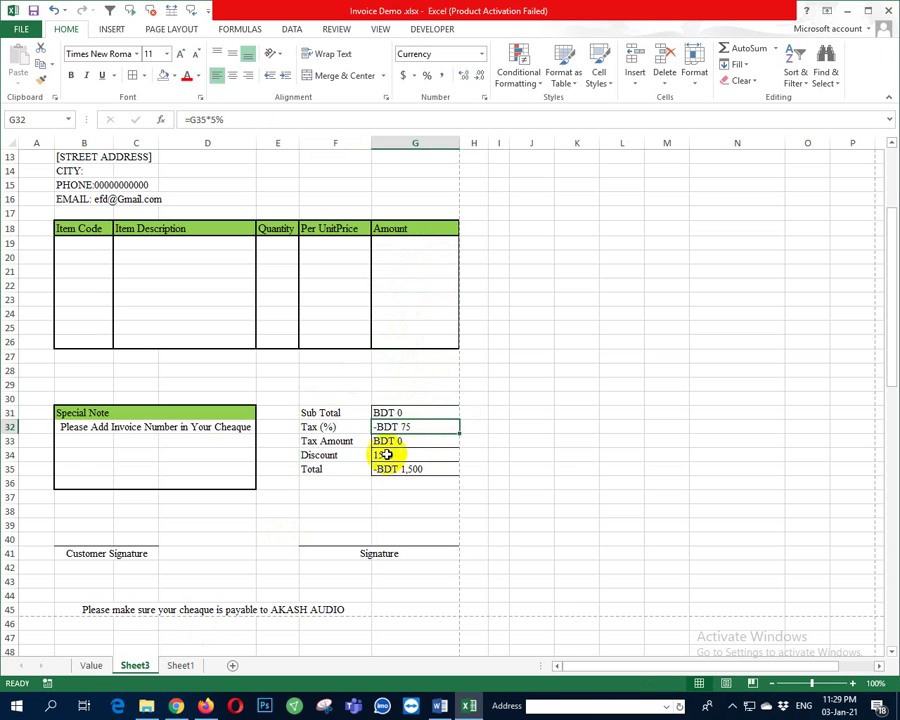
click(420, 443)
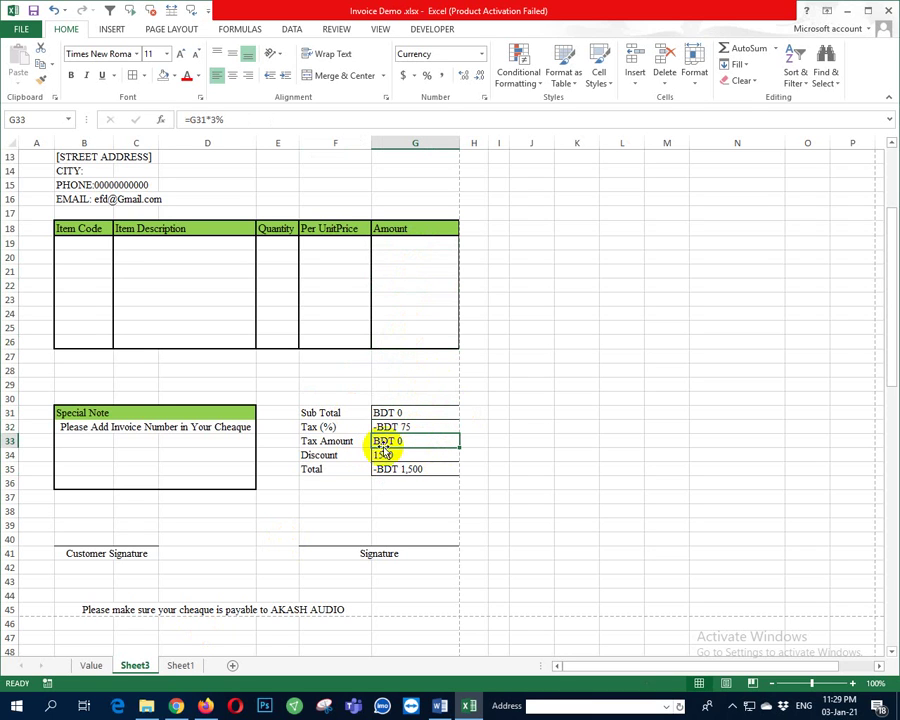
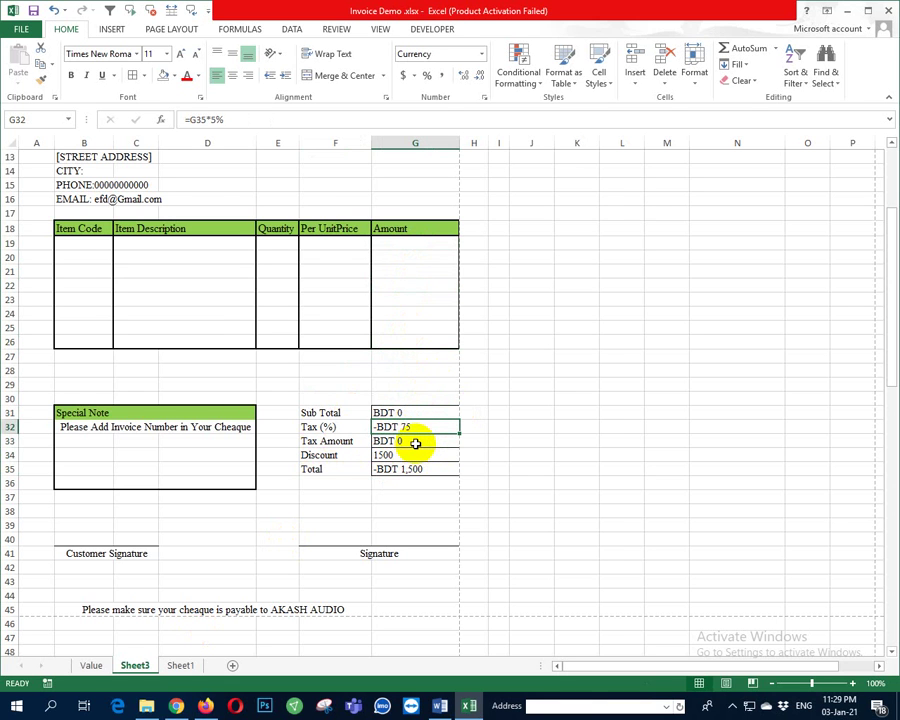
On Sheet1, enter =G18:G25 in the Sub Total cell G29, which returns #VALUE!
key(ctrl+Page_Down)
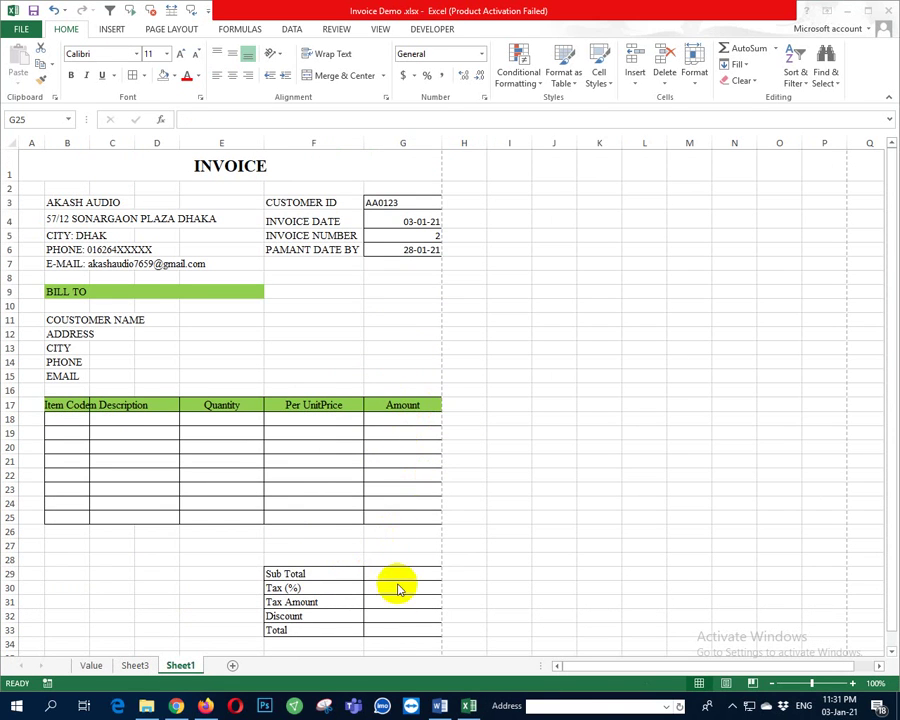
text(=)
key(Escape)
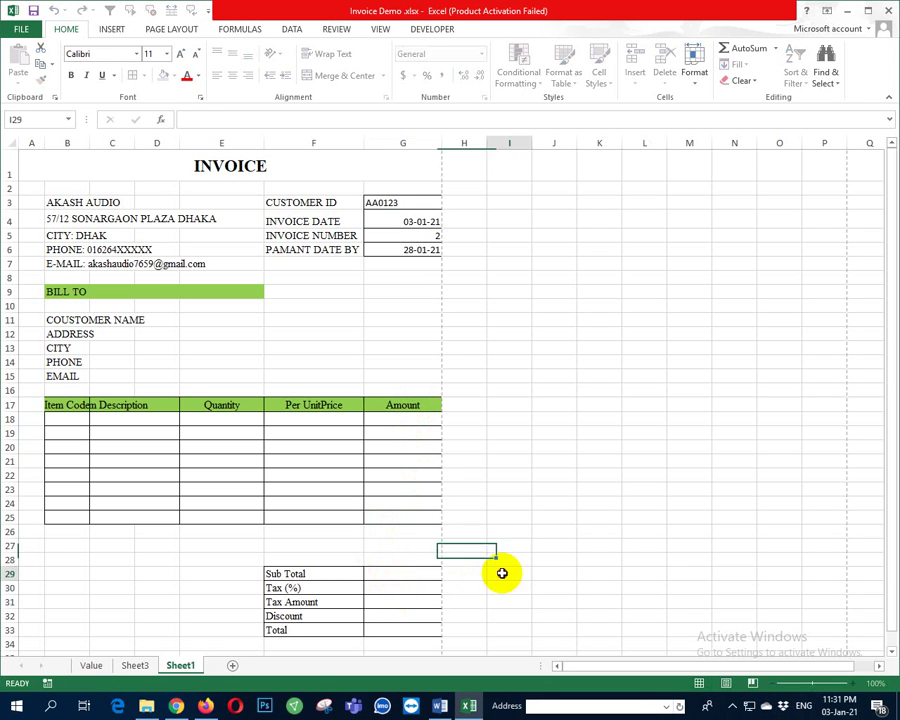
click(392, 573)
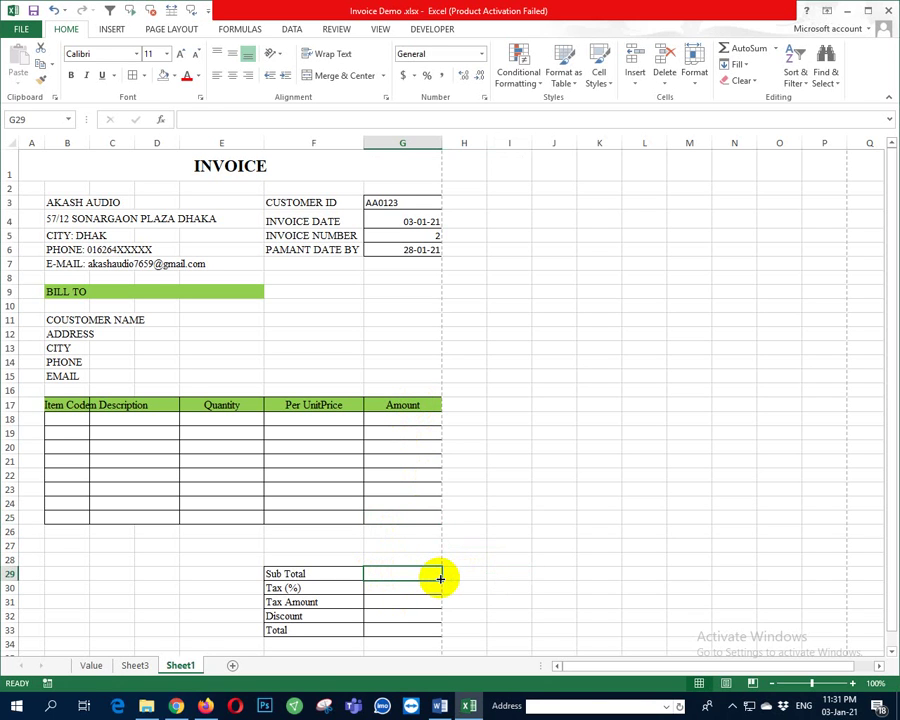
text(=)
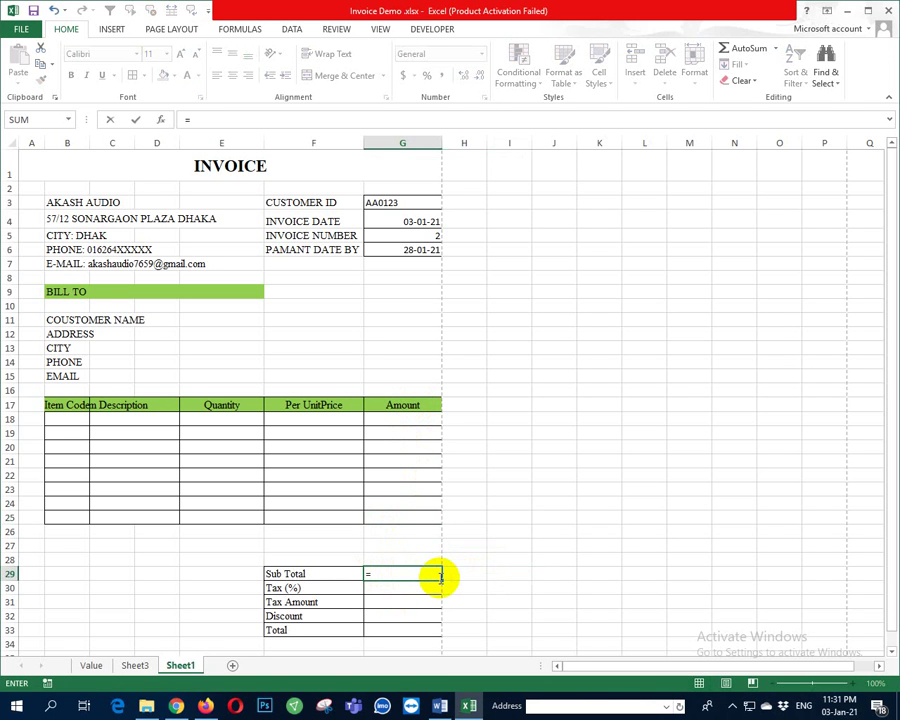
click(413, 421)
drag(413, 421, 416, 512)
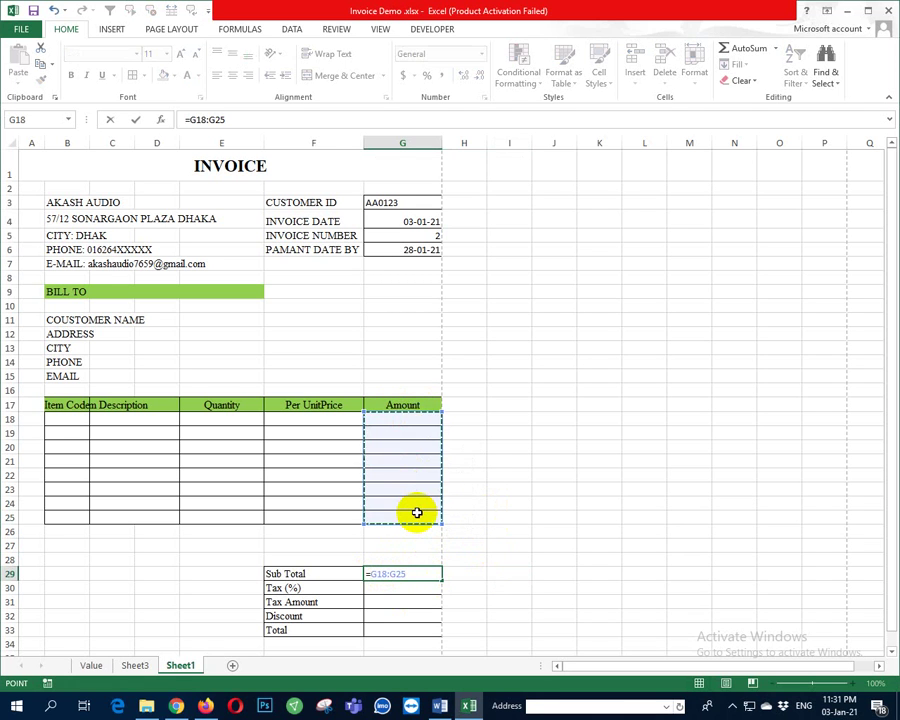
key(Return)
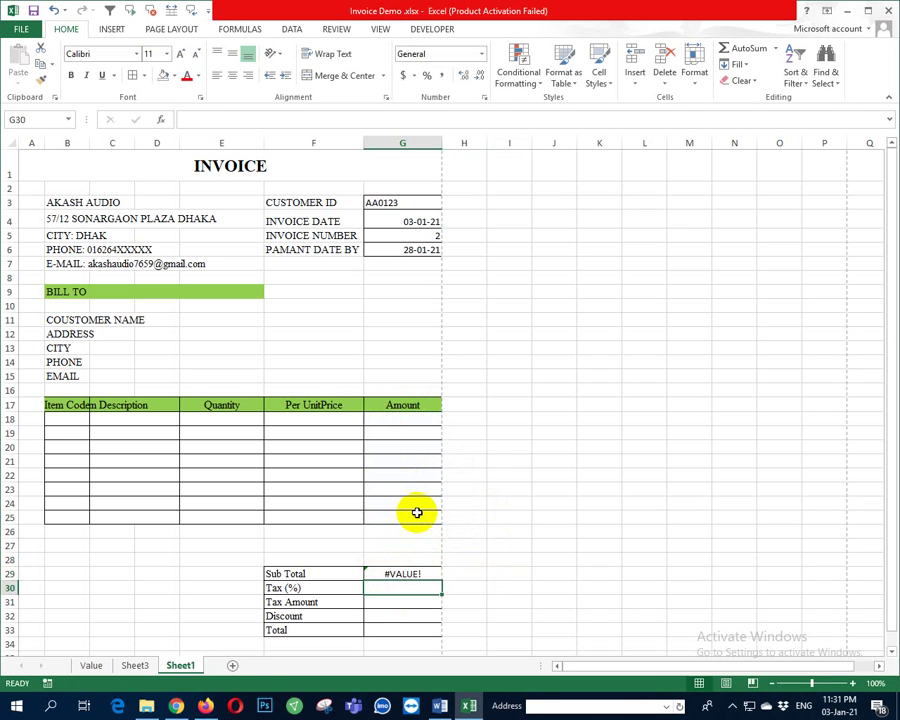
click(414, 575)
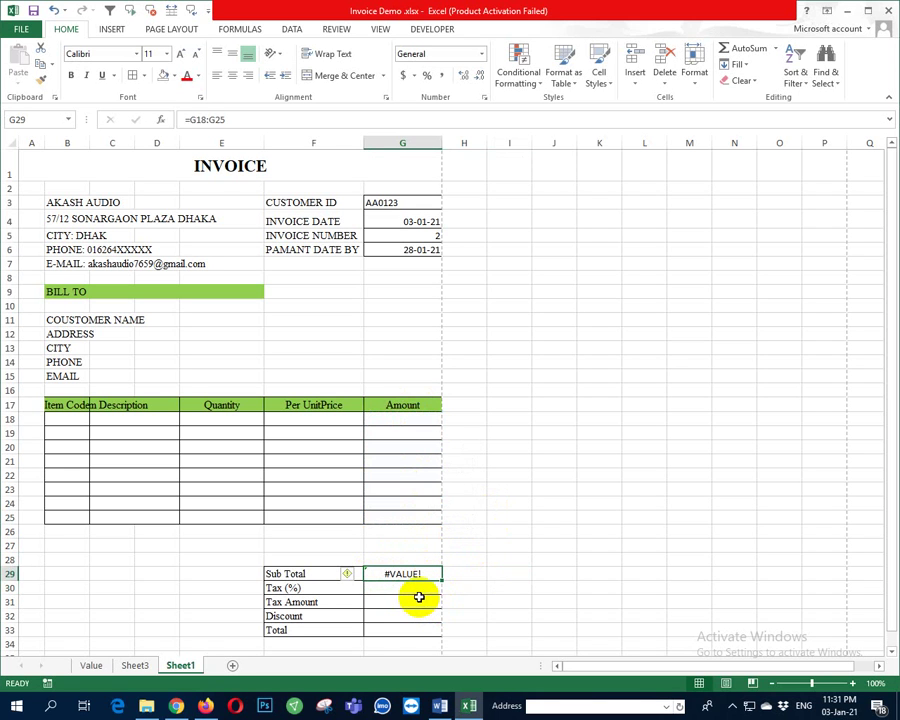
key(Down)
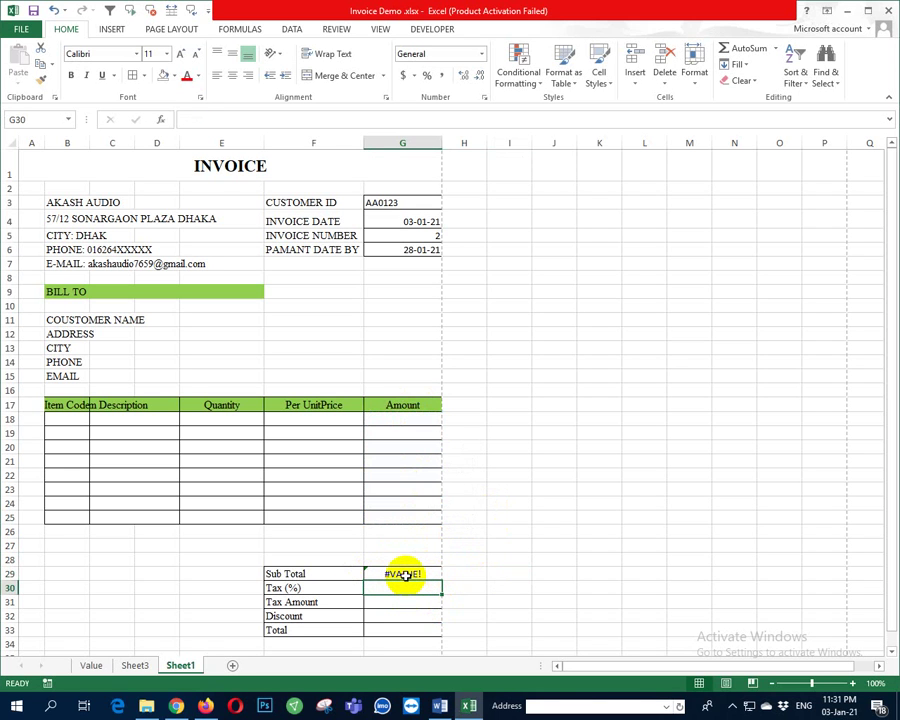
Enter test amounts of 20 in Amount cells G18 and G20
click(408, 418)
text(20)
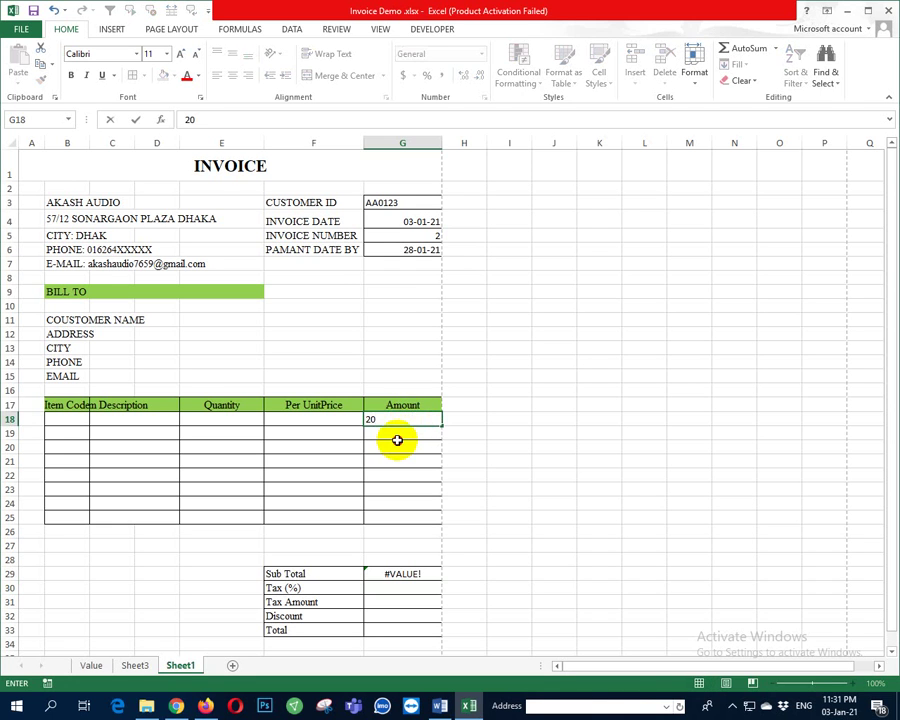
click(397, 442)
text(20)
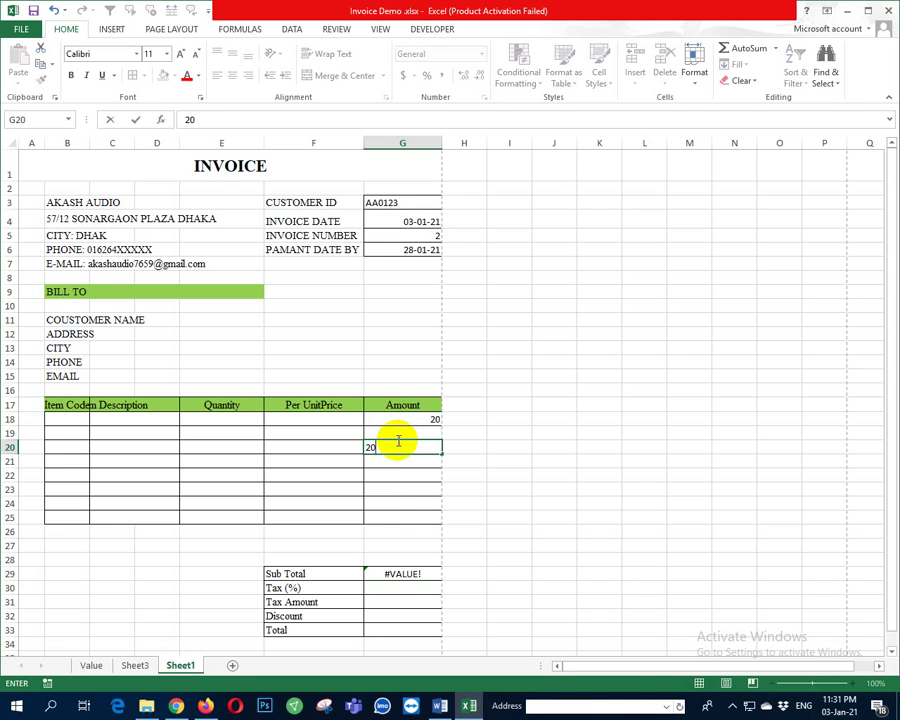
Enter =SUM(G18:G25) in Sub Total G29, then clear the test amounts
click(401, 570)
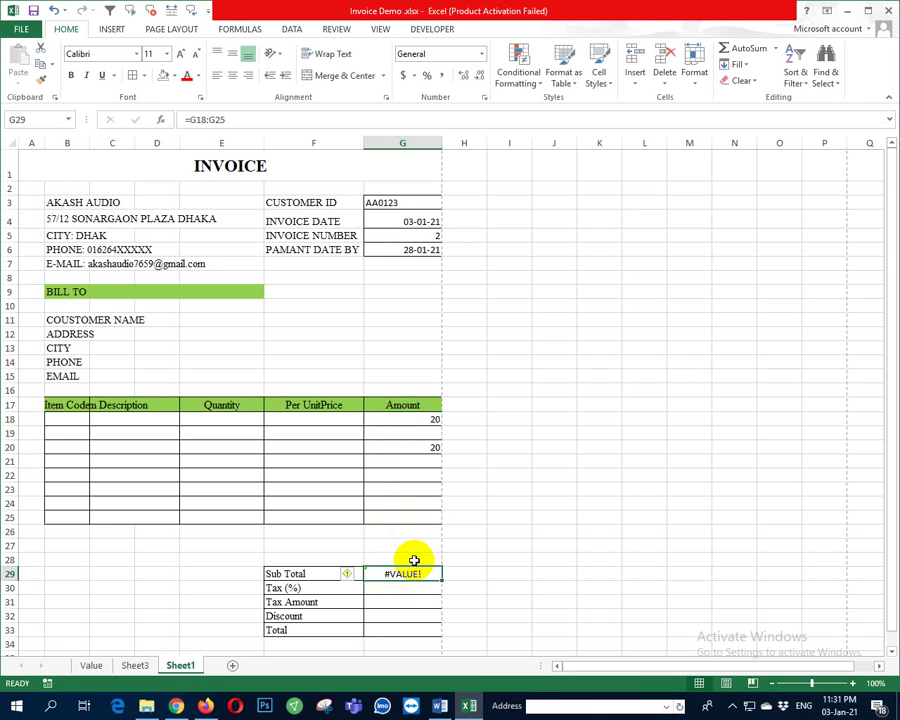
text(=)
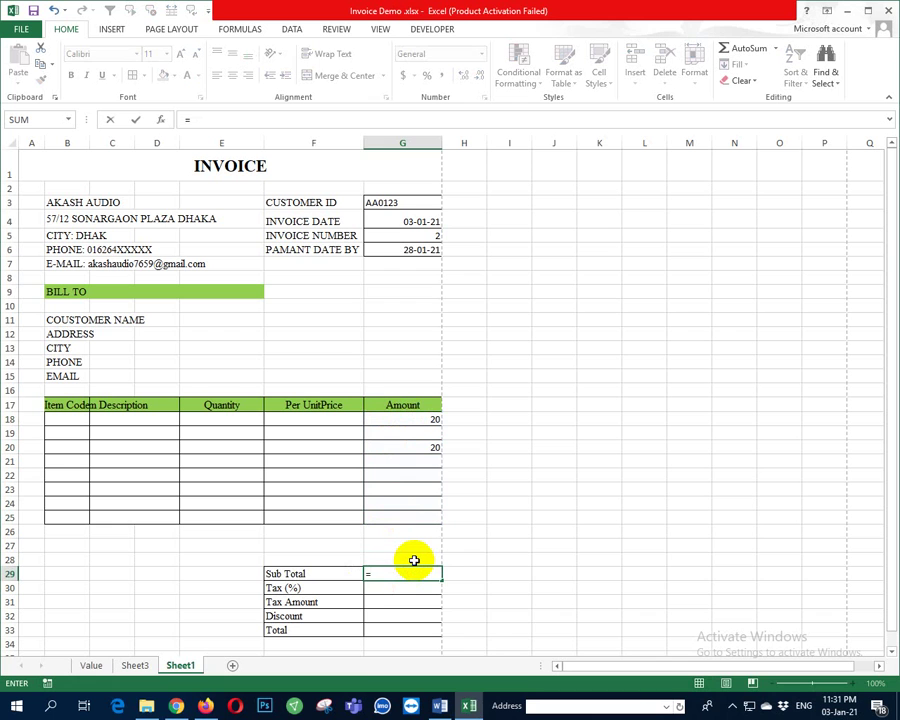
text(SUM)
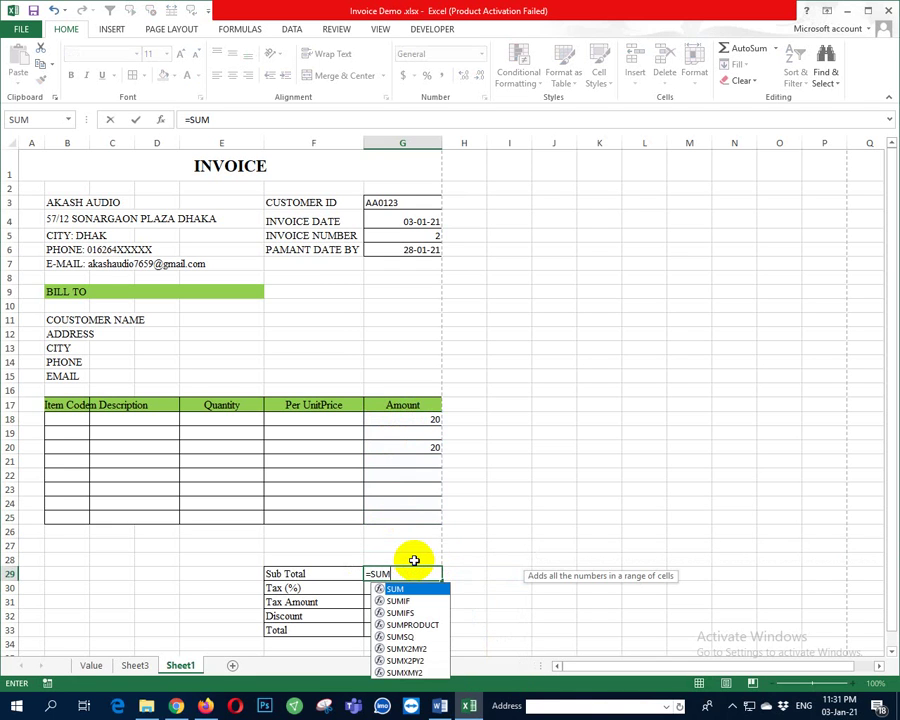
text(()
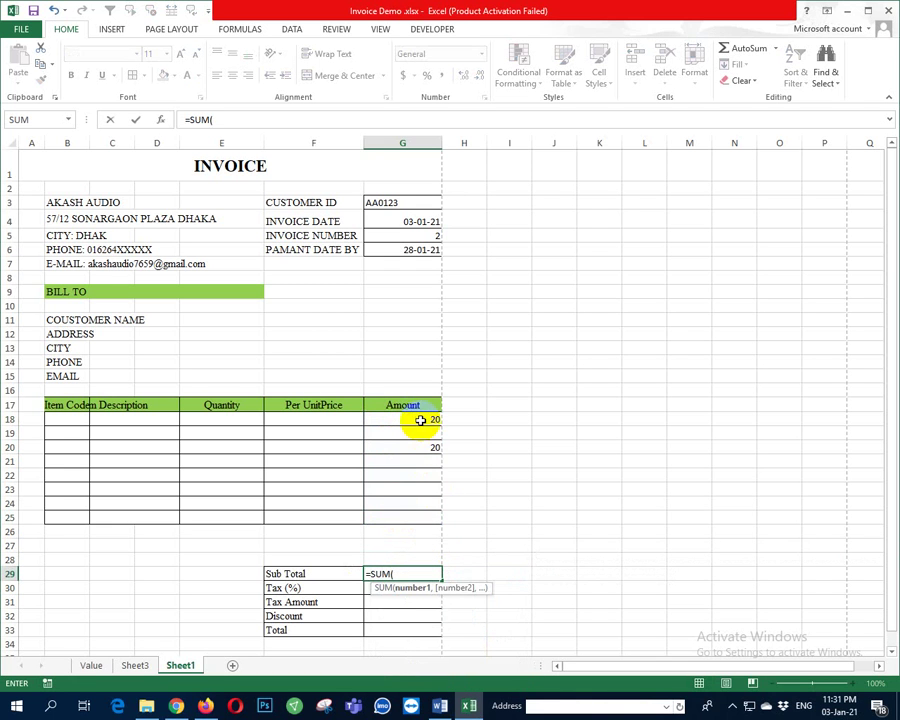
drag(410, 418, 411, 516)
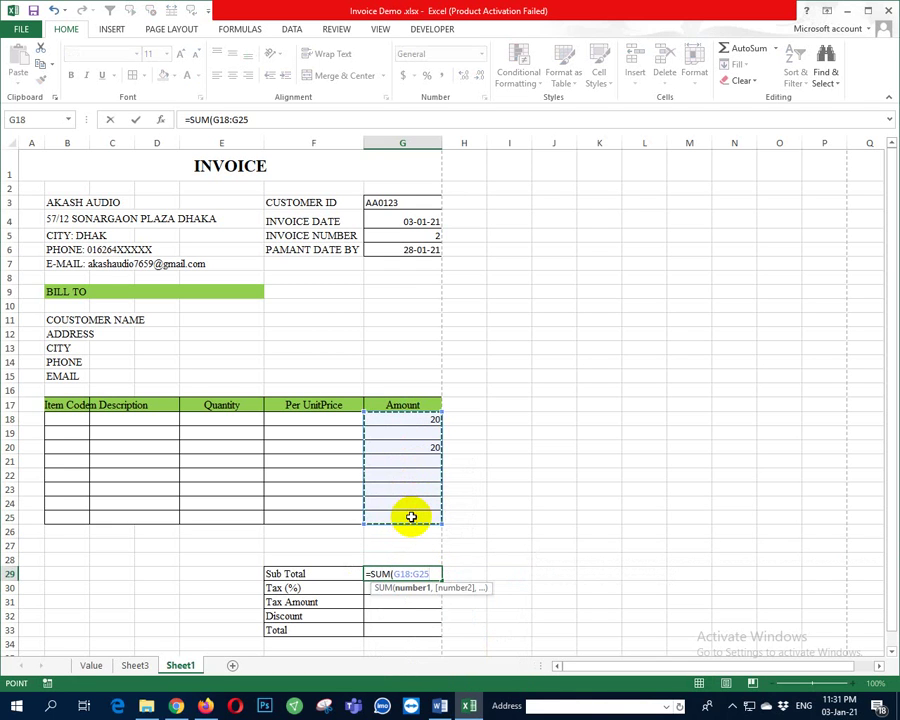
key(Return)
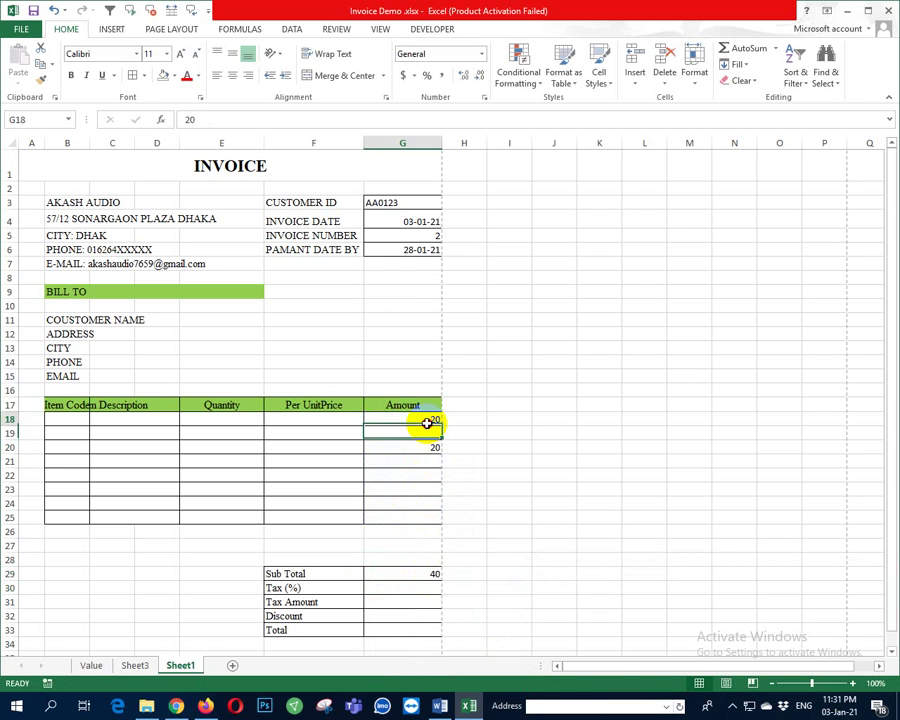
drag(428, 419, 428, 446)
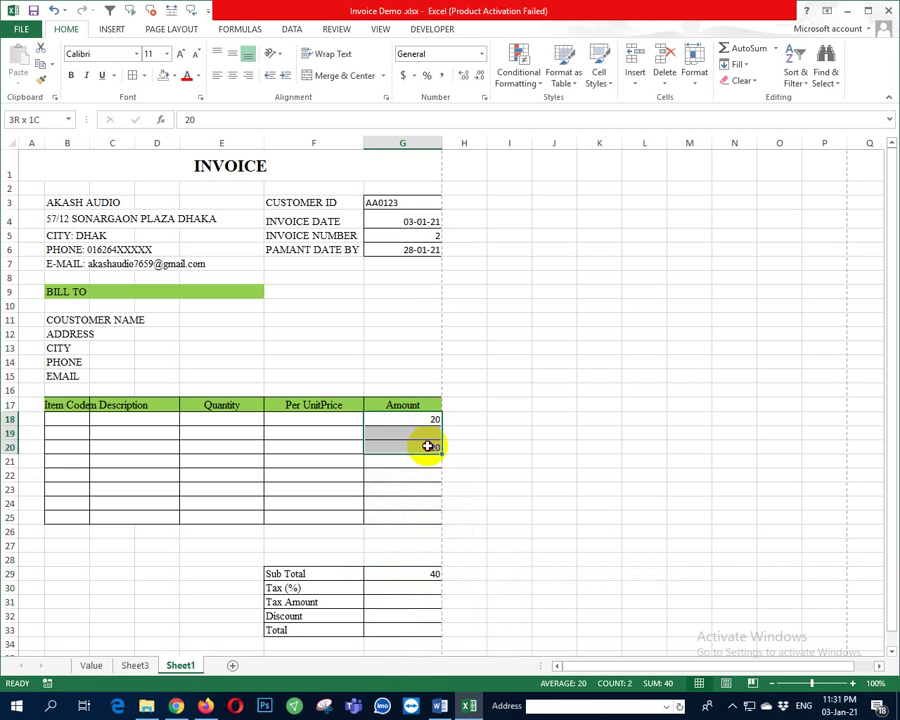
click(556, 626)
click(436, 577)
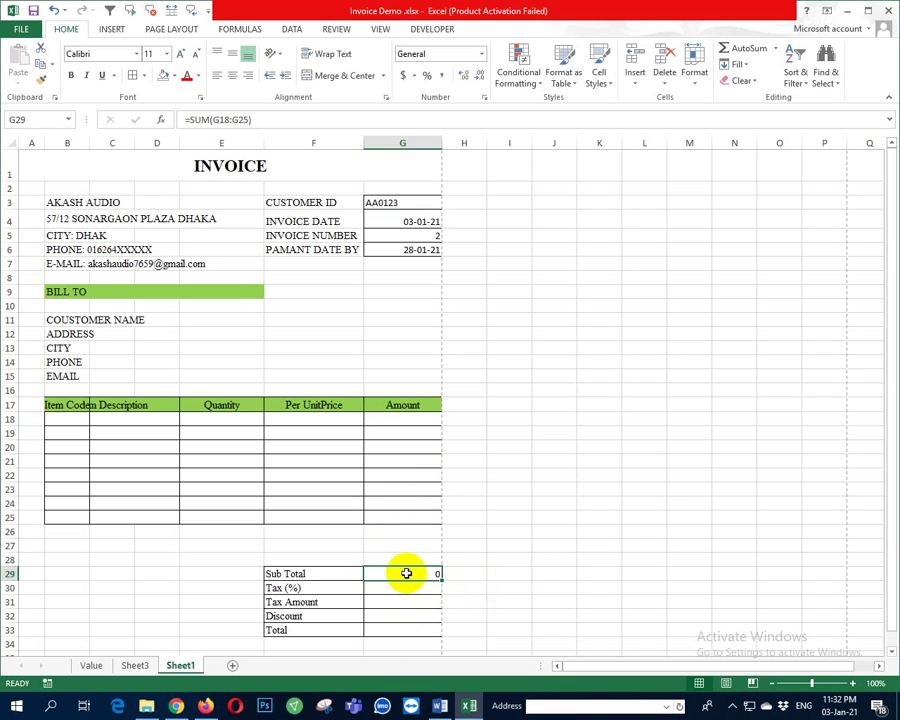
click(490, 582)
click(420, 574)
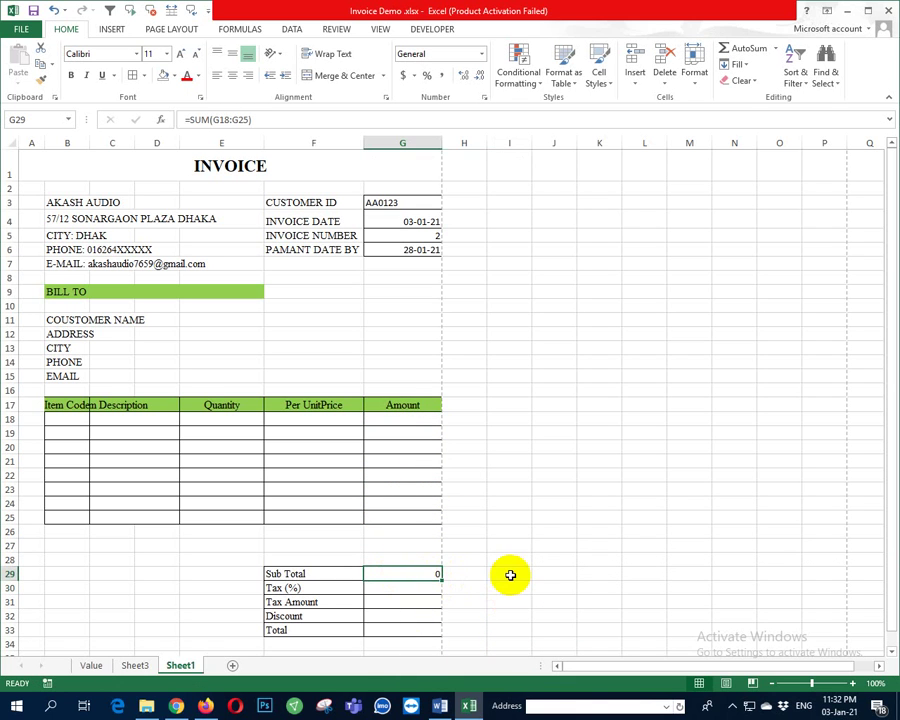
key(Right)
key(Right)
key(Right)
click(404, 419)
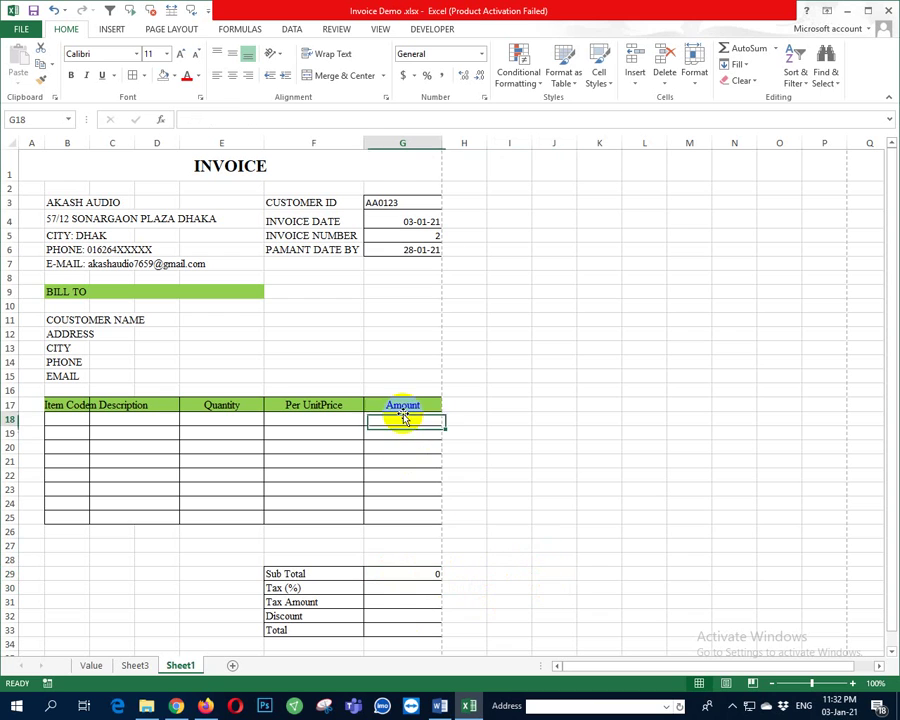
text(200)
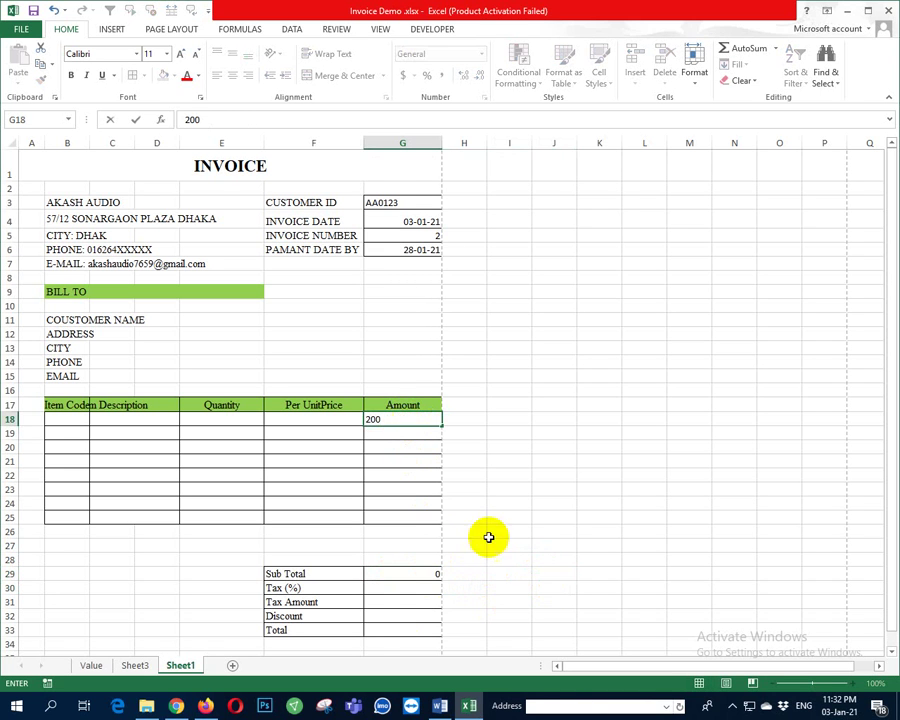
click(490, 532)
click(418, 574)
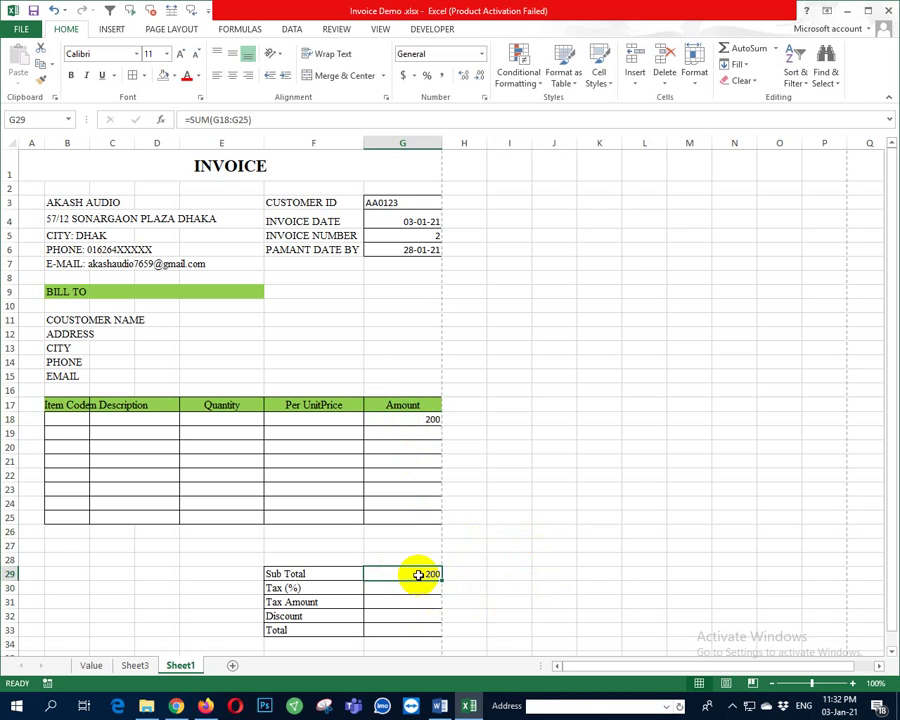
click(423, 438)
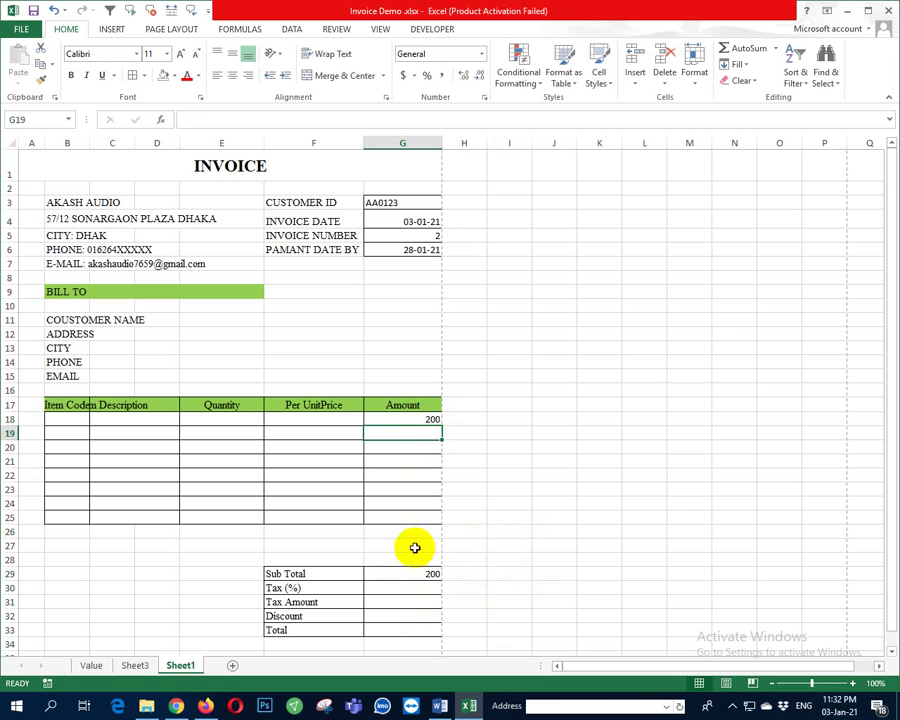
click(422, 575)
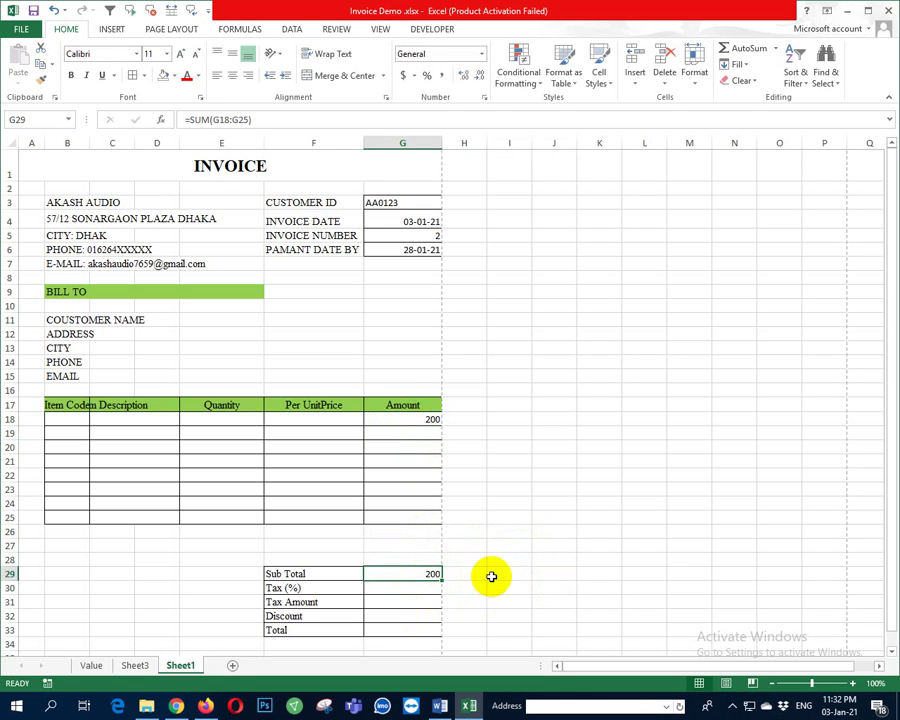
click(425, 419)
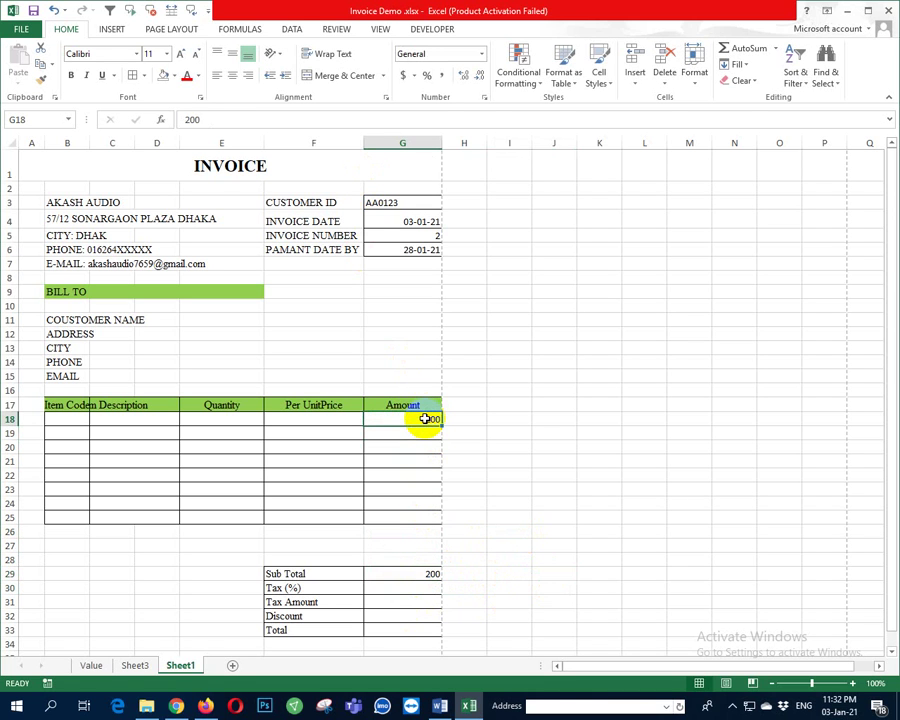
key(BackSpace)
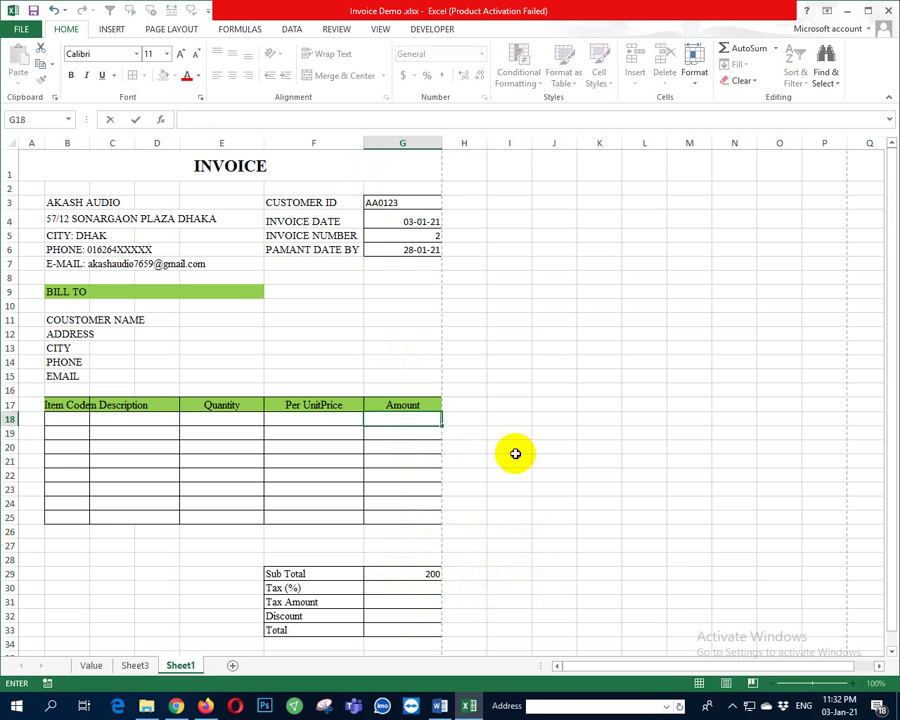
click(512, 450)
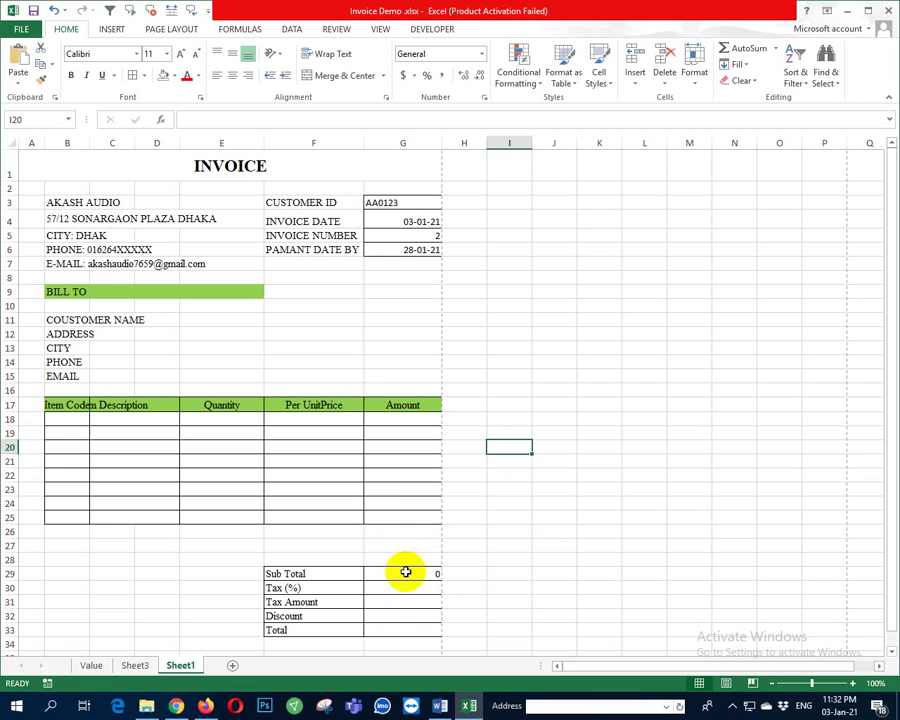
click(405, 572)
Wrap the Sub Total formula in G29 with IFERROR from the function suggestions
double_click(405, 572)
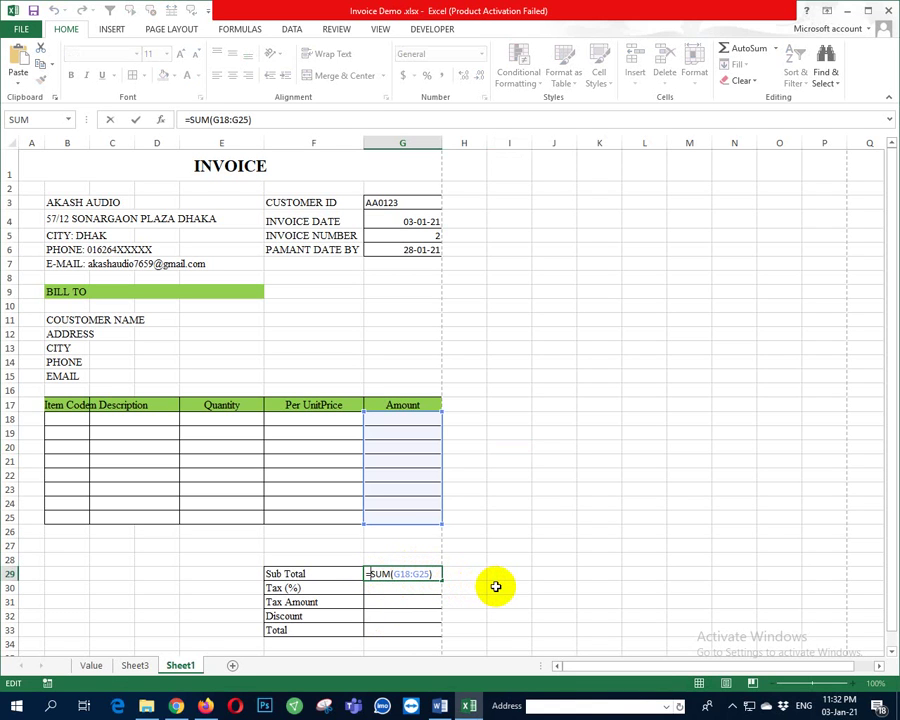
text(I)
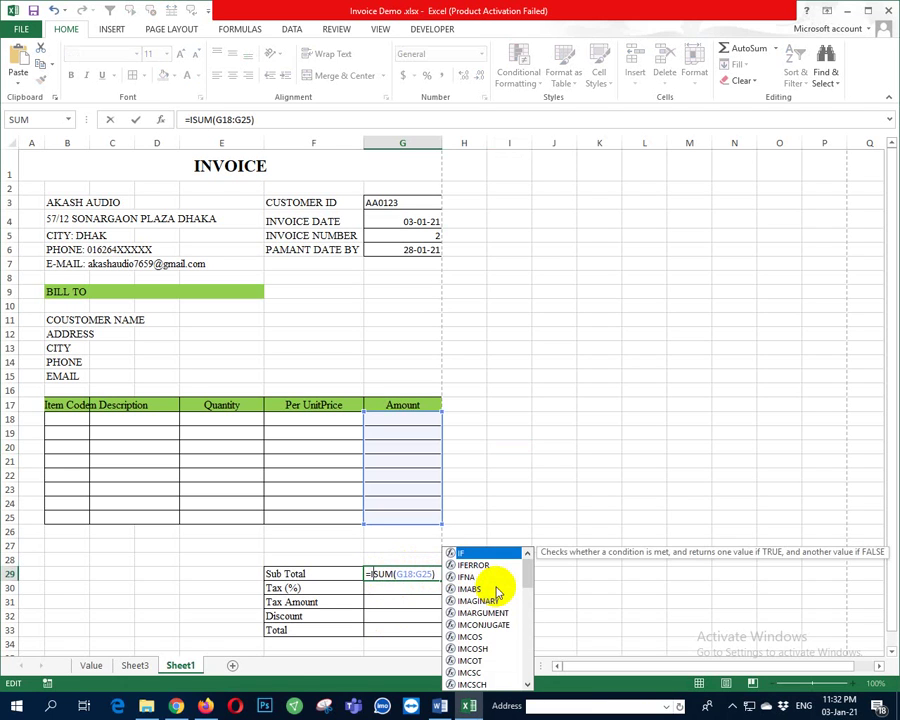
key(Down)
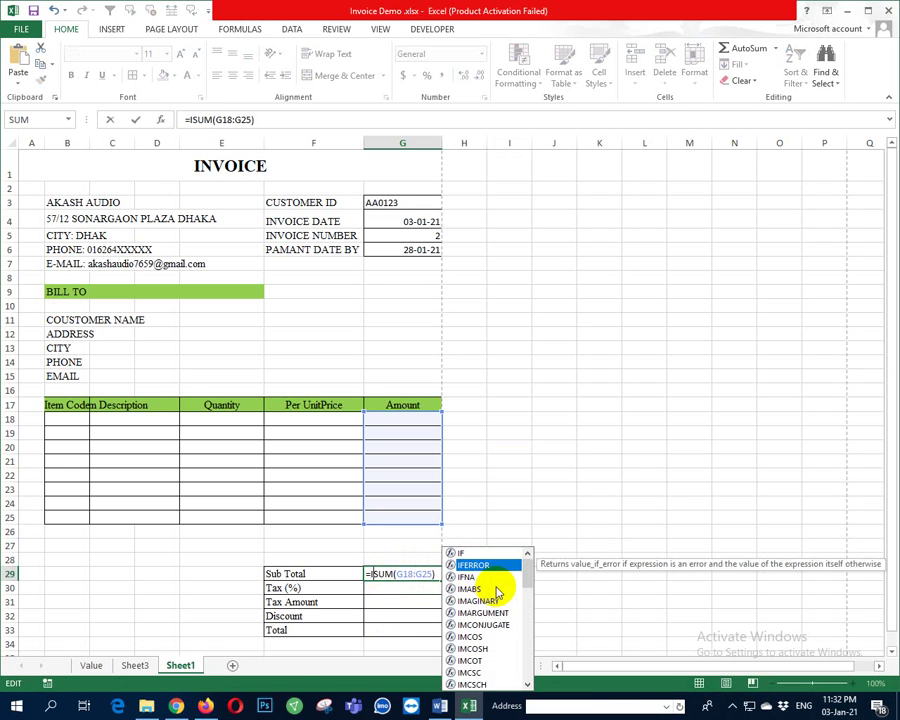
key(Tab)
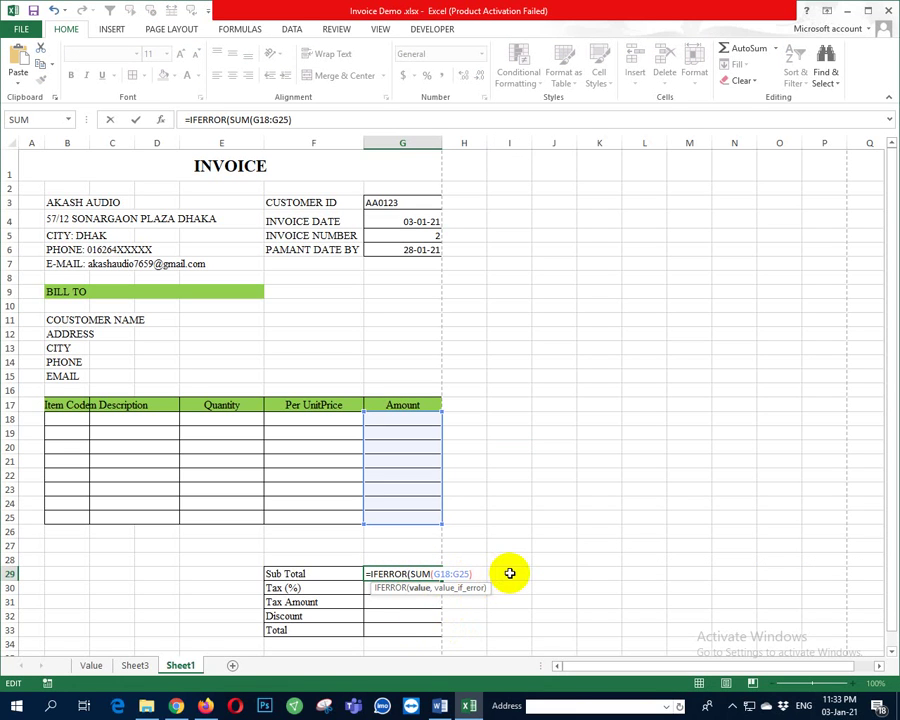
text(,)
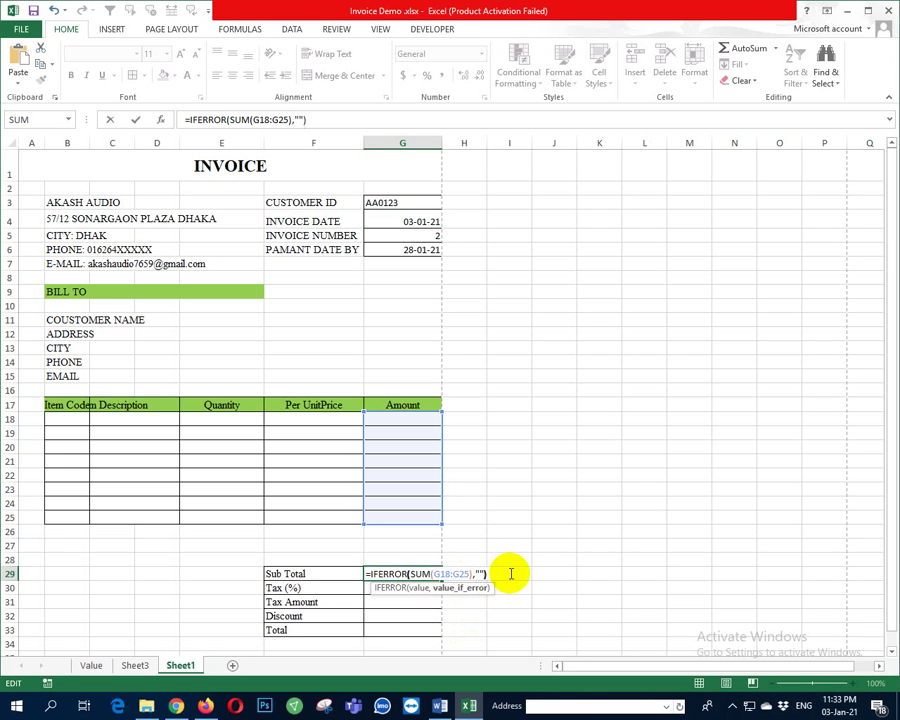
key(Return)
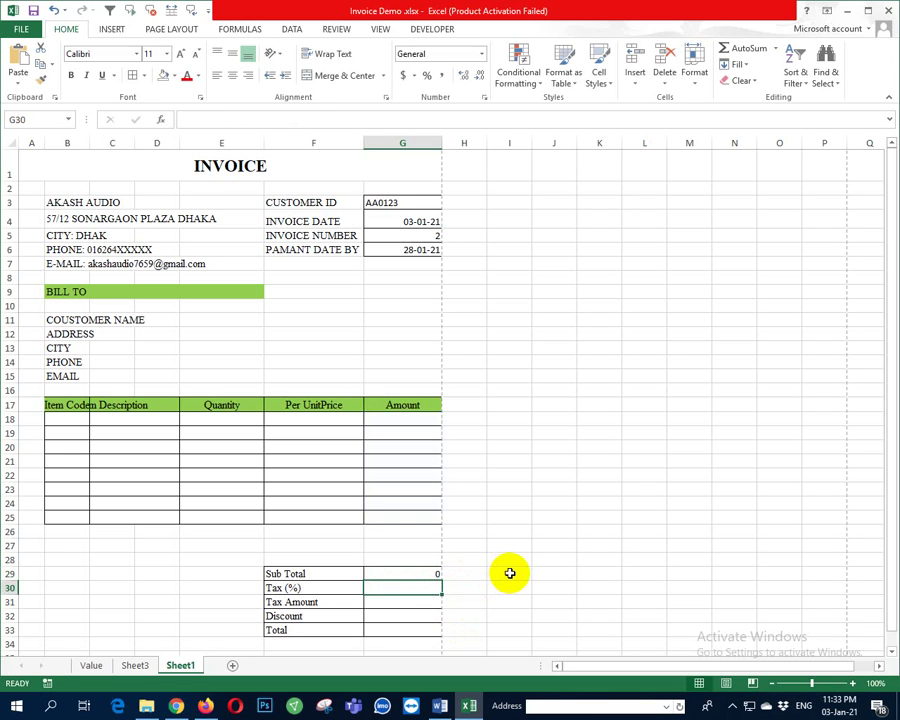
Revise G29 to read =IFERROR(SUM(G18:G25),"") with a blank fallback
click(416, 573)
double_click(416, 573)
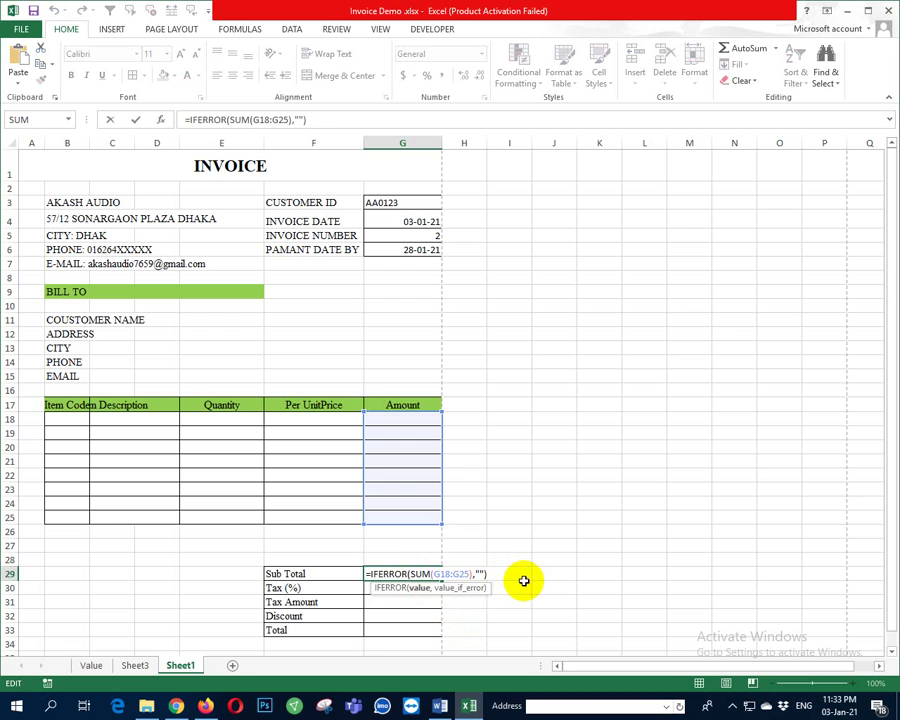
key(Return)
click(435, 575)
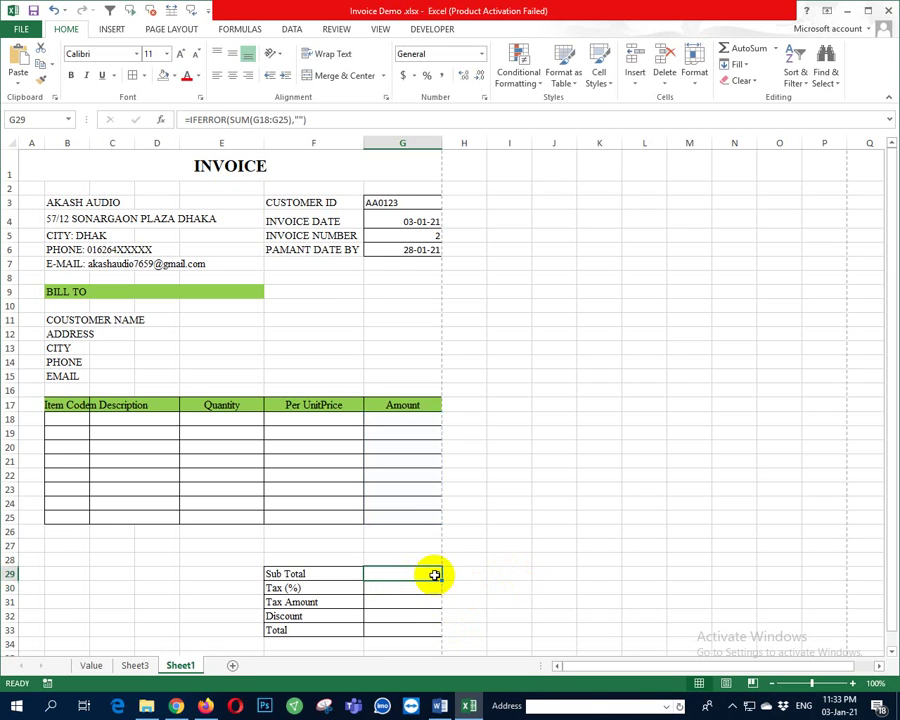
double_click(435, 575)
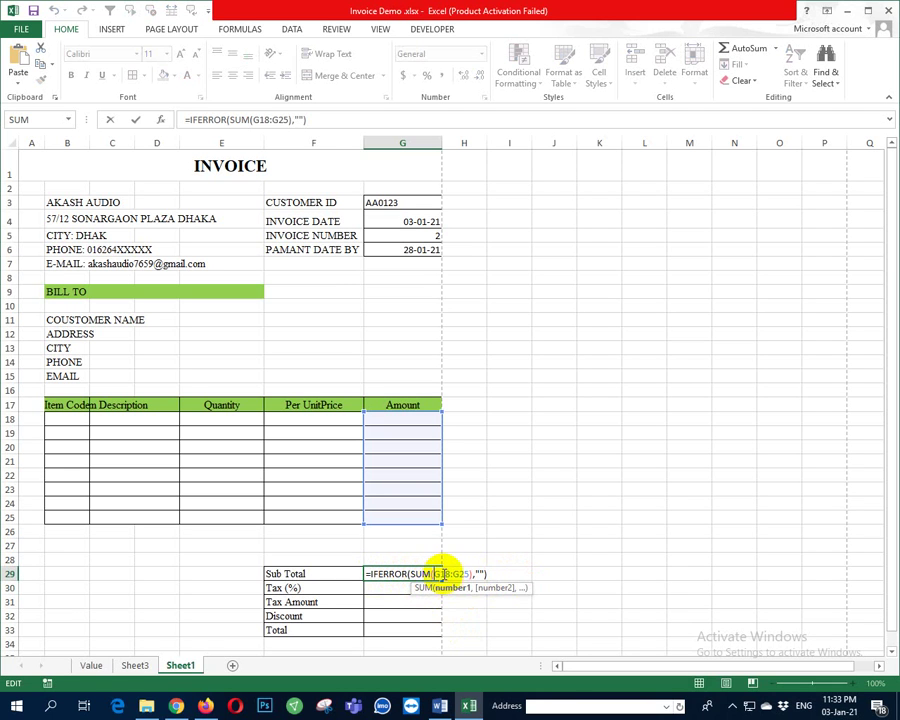
double_click(454, 575)
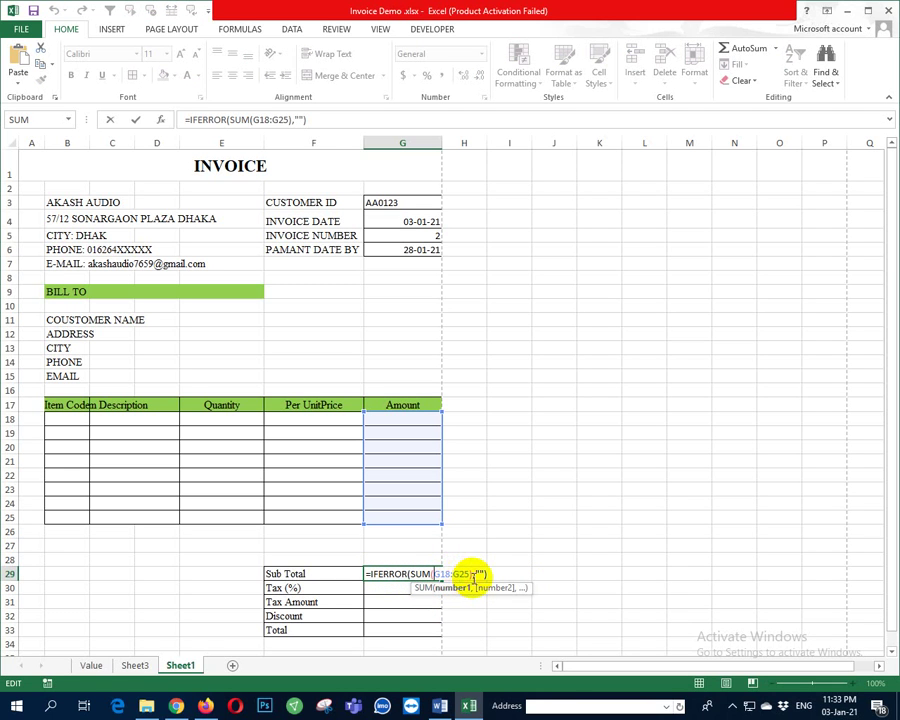
click(482, 572)
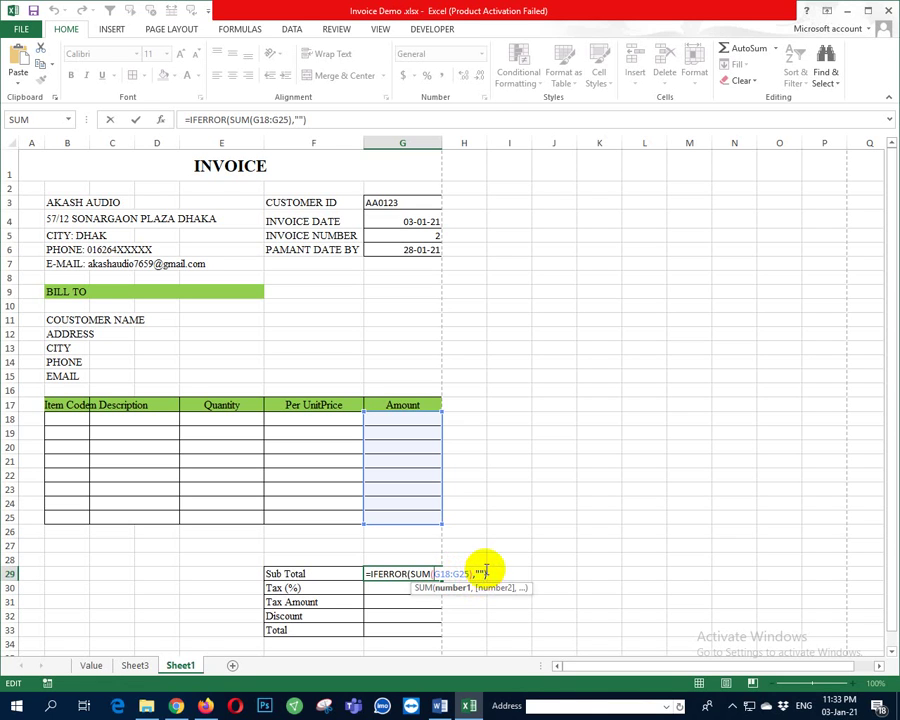
click(490, 570)
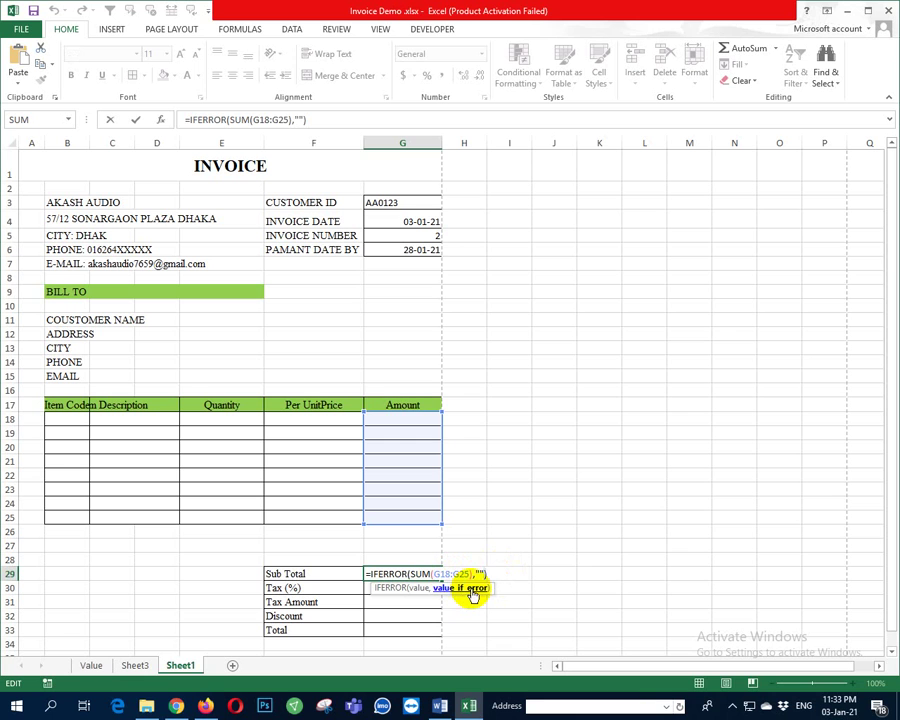
Commit the IFERROR Sub Total formula in G29 and check it
key(Return)
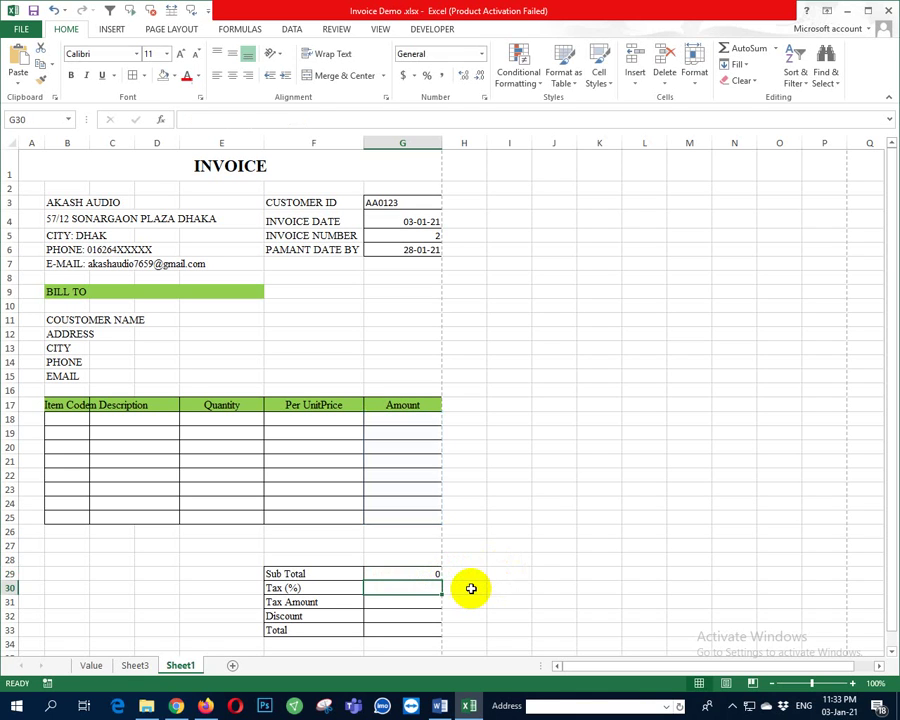
click(405, 574)
click(455, 588)
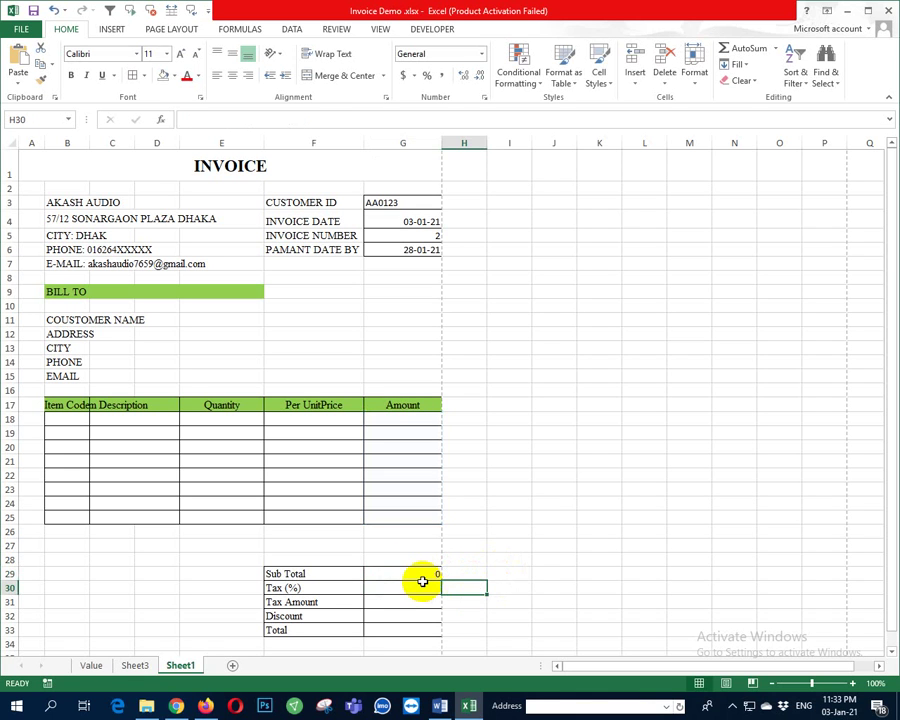
click(422, 577)
Enter sample amounts 25, 25 and 54 in G18, G20 and G23, giving a Sub Total of 104
click(422, 422)
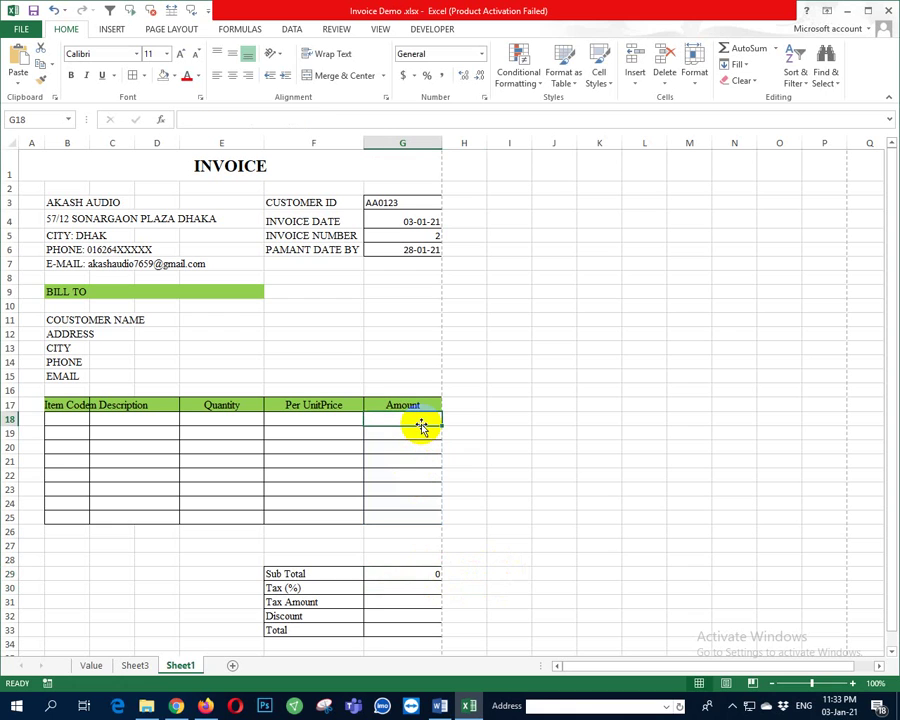
text(25)
click(412, 444)
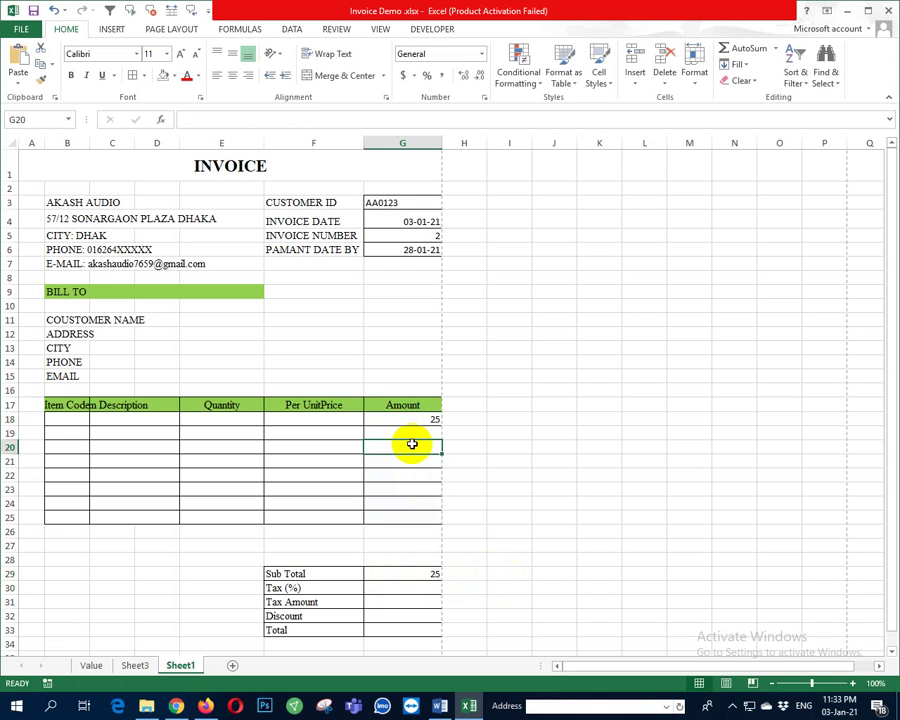
text(25)
click(407, 490)
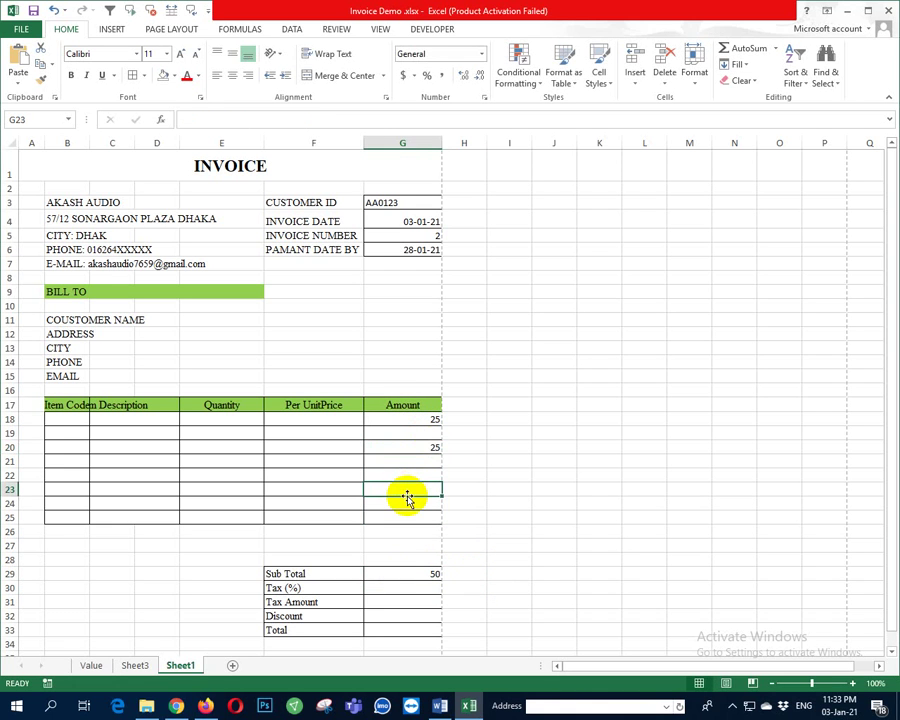
text(54)
click(414, 515)
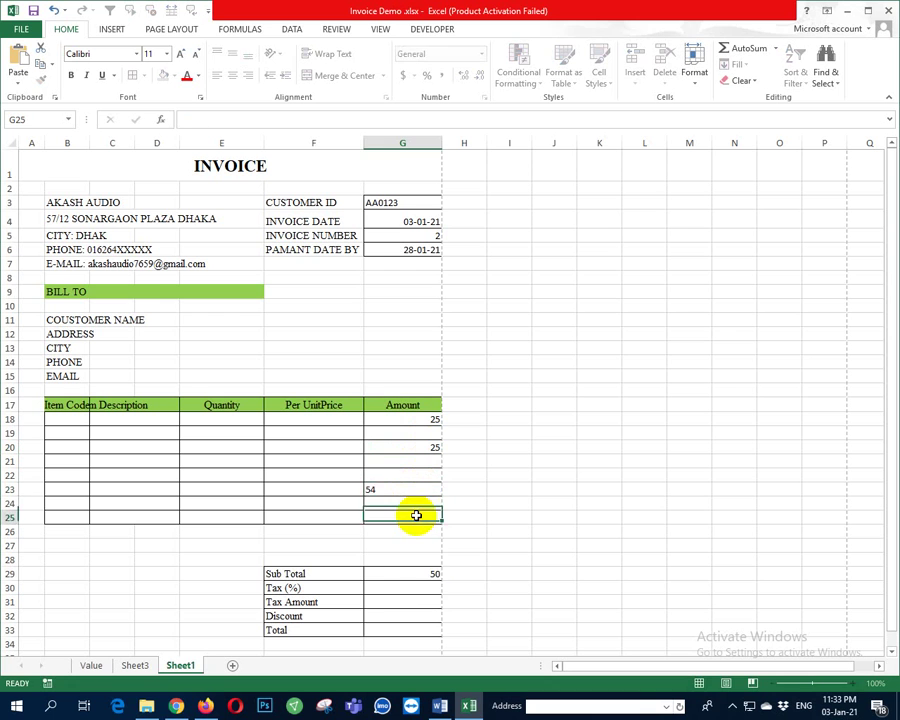
click(425, 574)
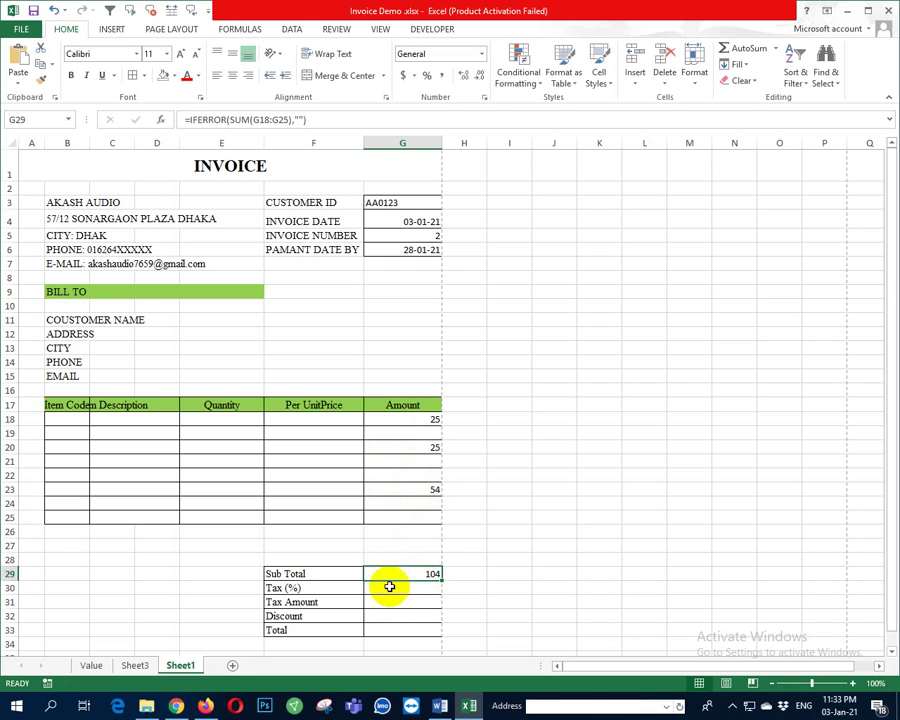
click(403, 589)
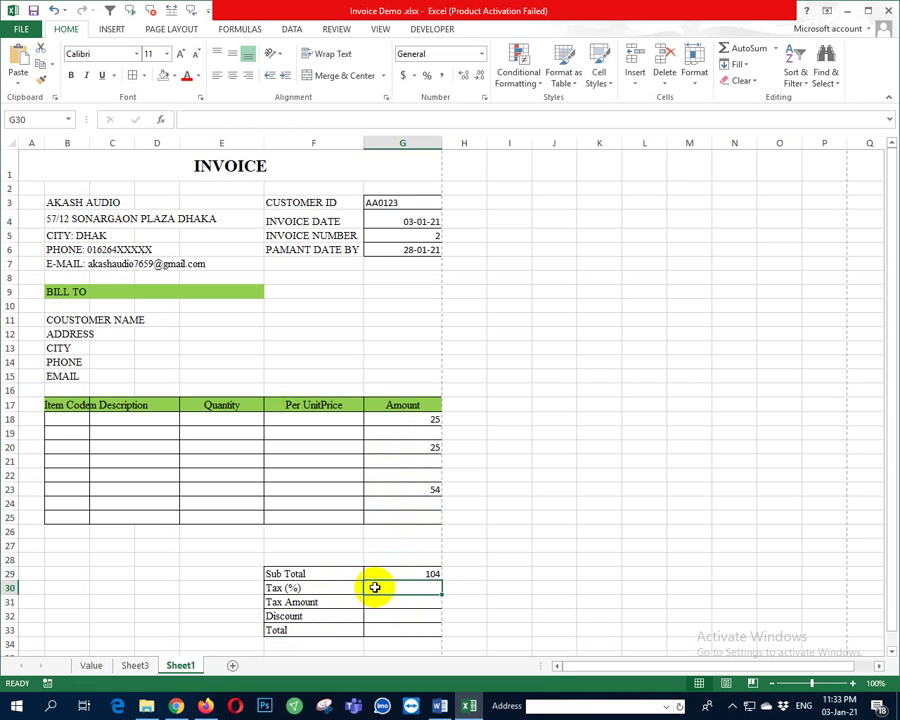
Enter =G29*3% in the Tax Amount cell G31, giving 3.12
scroll(310, 600, down, 1)
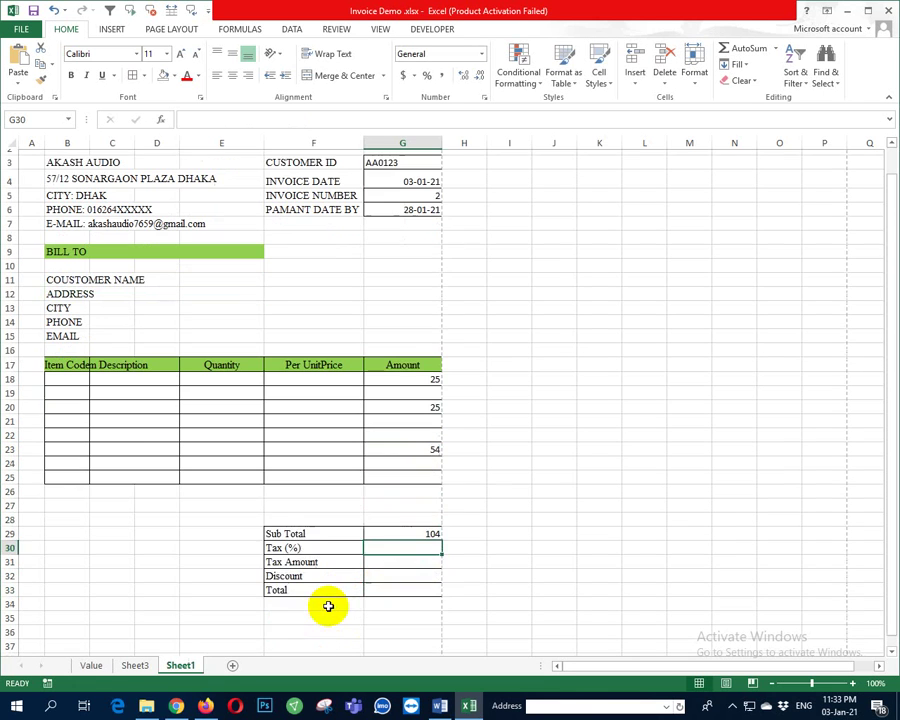
click(392, 541)
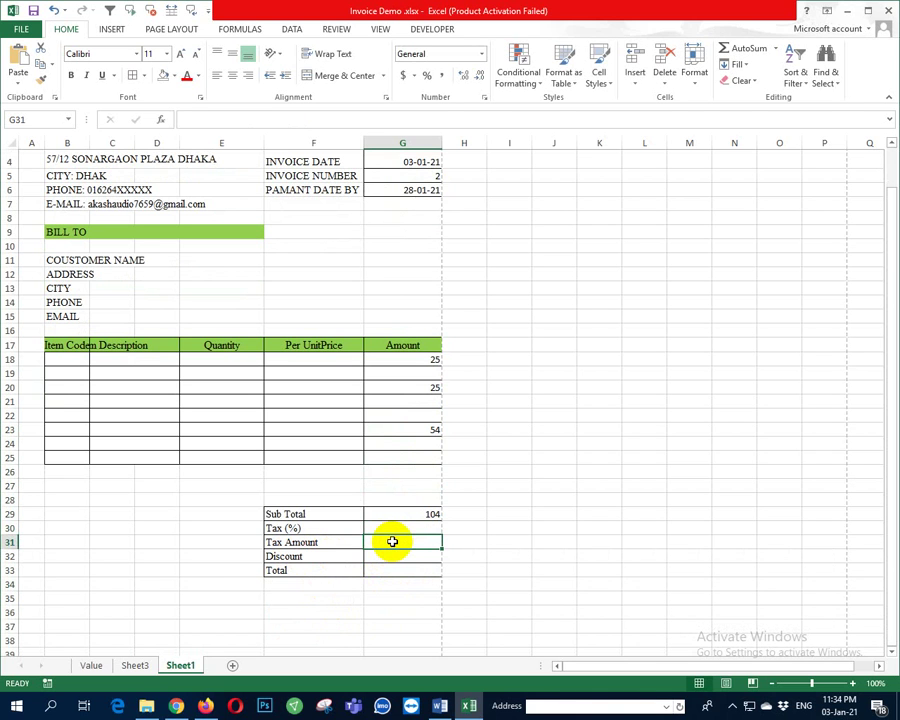
text(=)
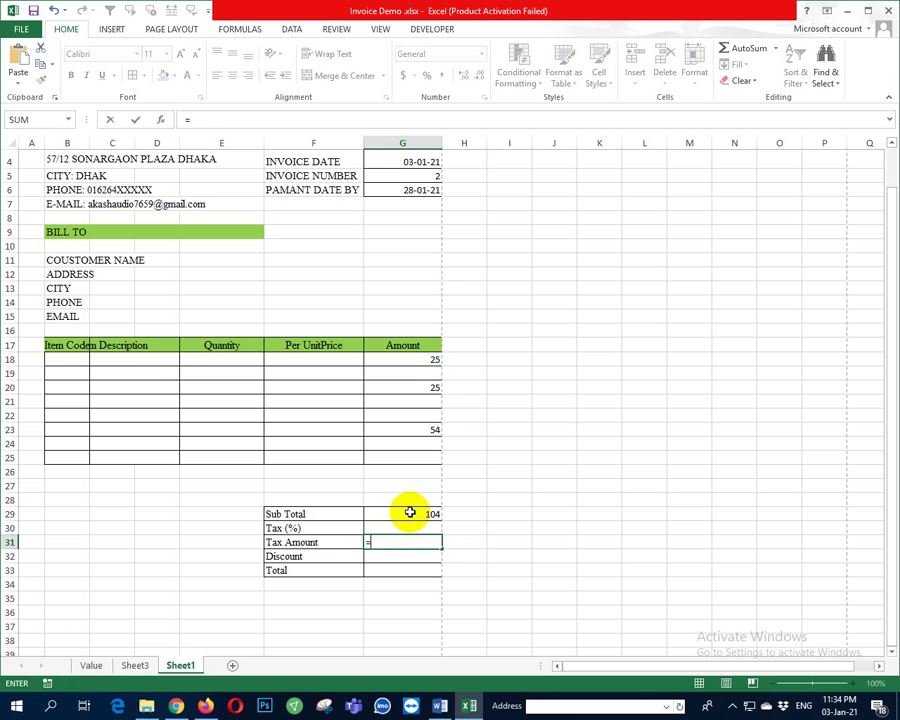
click(410, 512)
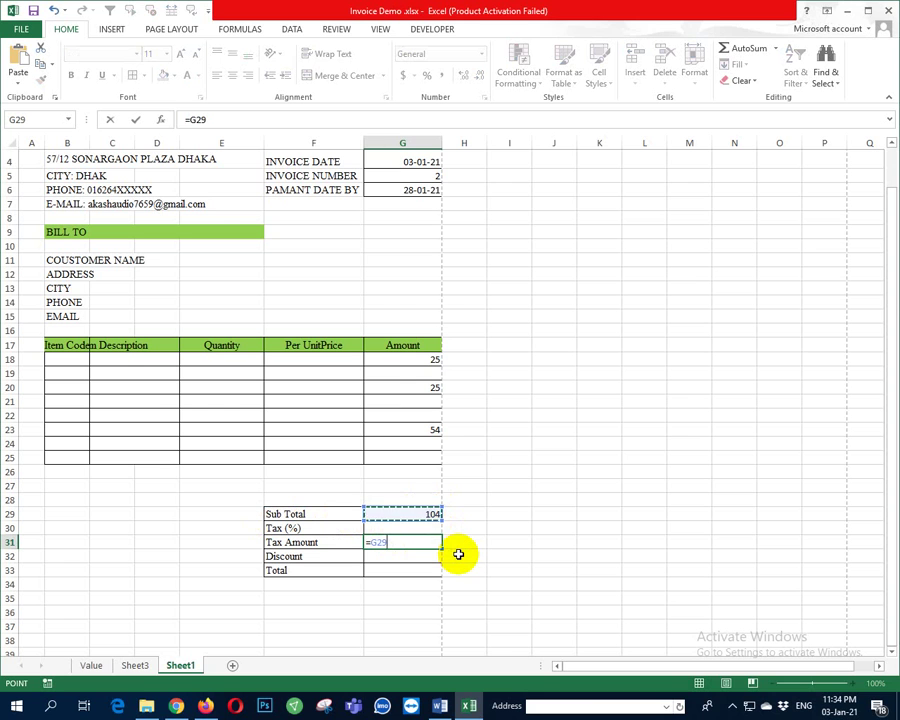
text(*)
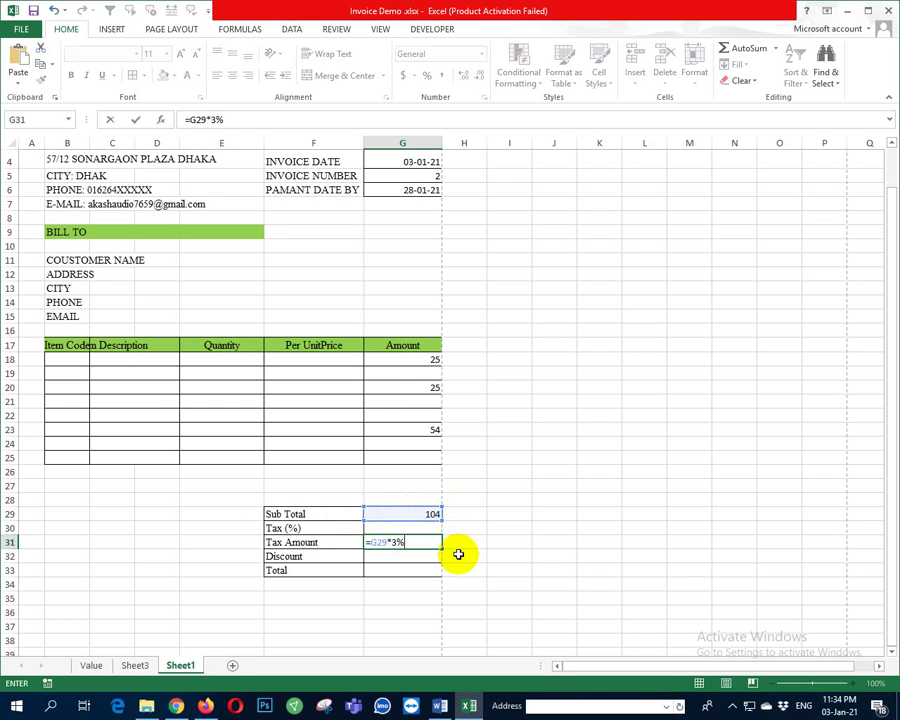
key(Return)
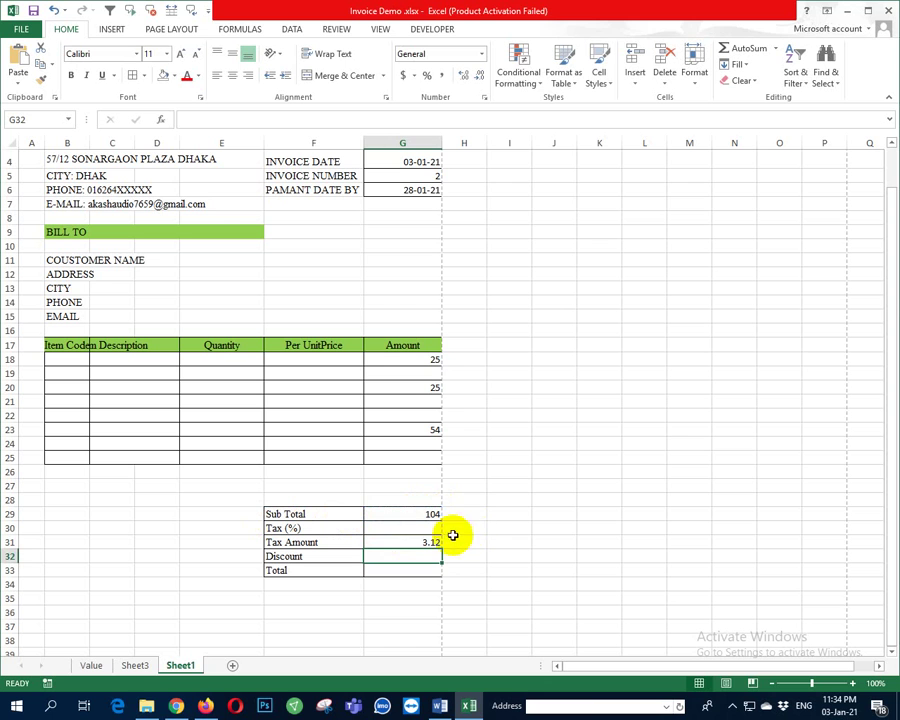
Review the Sub Total and tax formulas, then enter a Discount of 20 in G32
click(400, 538)
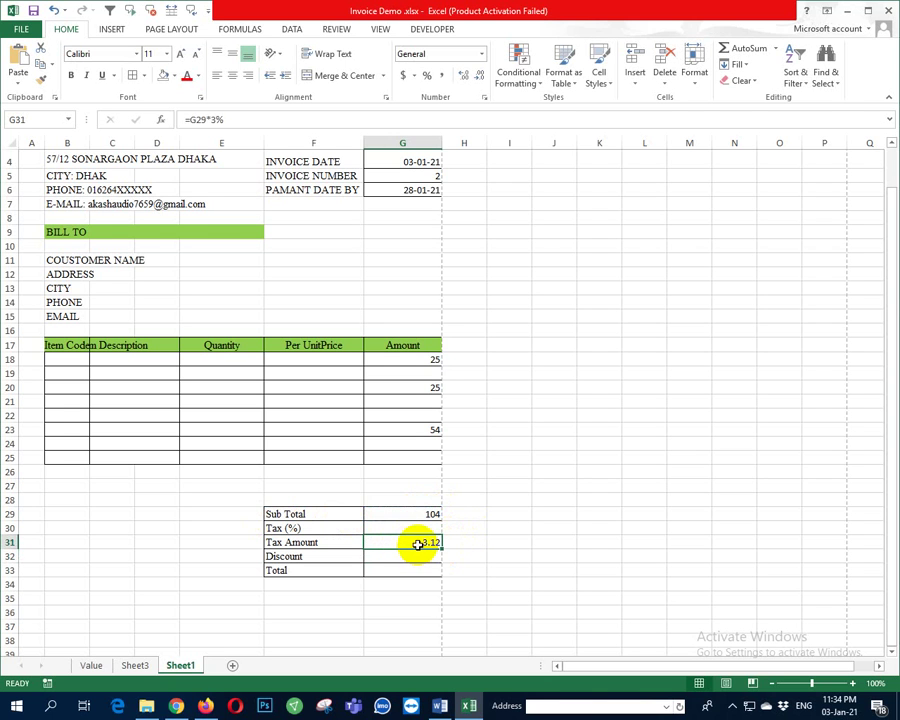
click(432, 516)
click(416, 544)
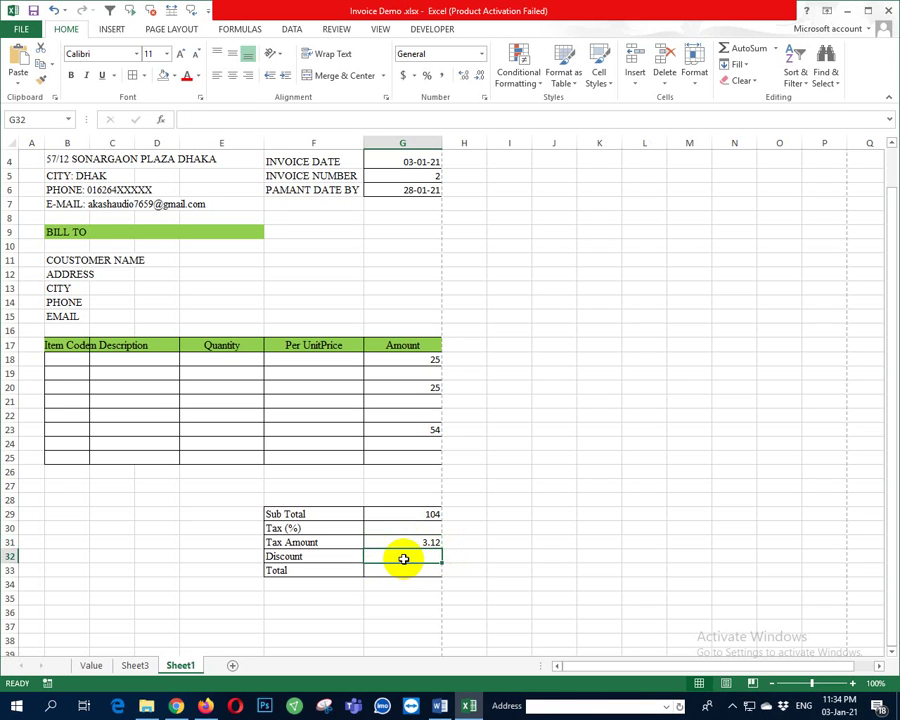
click(403, 560)
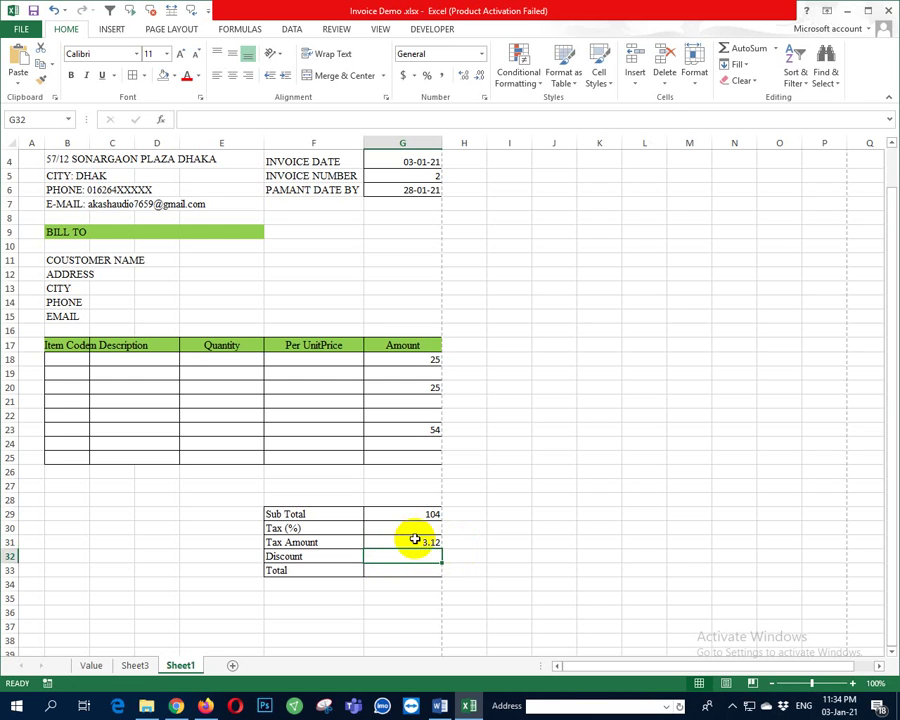
text(20)
click(512, 511)
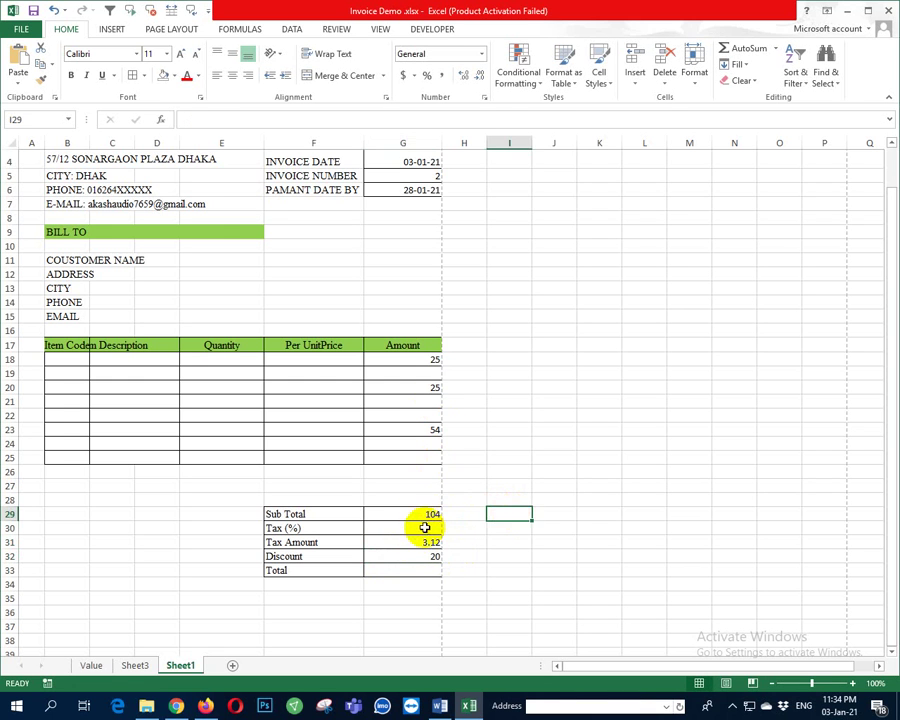
Start a new formula in the Tax (%) cell G30
click(432, 540)
click(415, 527)
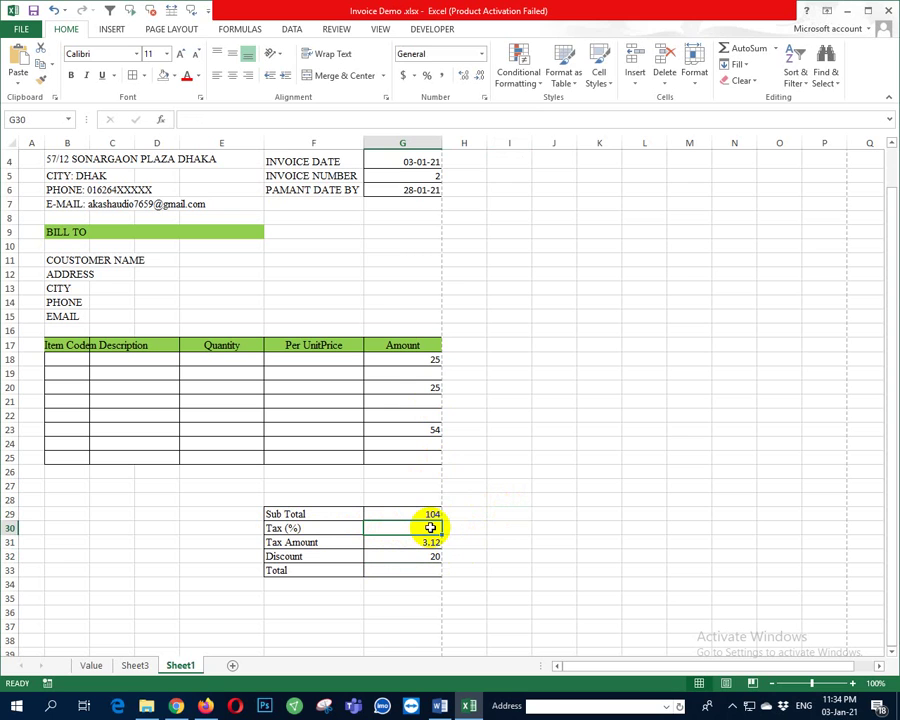
text(=)
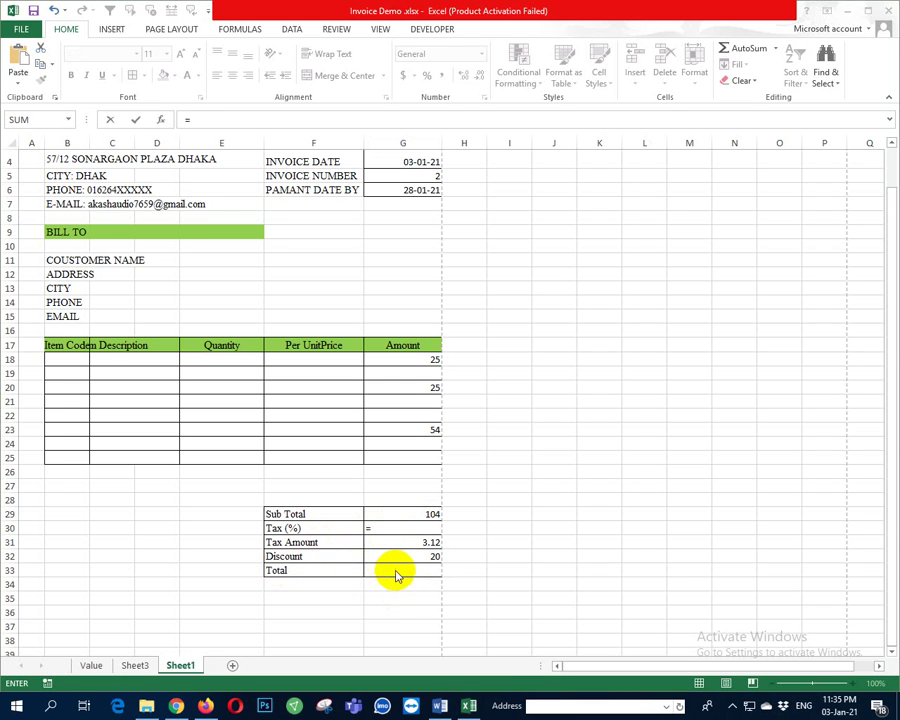
Complete the Tax (%) formula in G30 as =G33*5%, discarding a stray 5 entered below
click(396, 569)
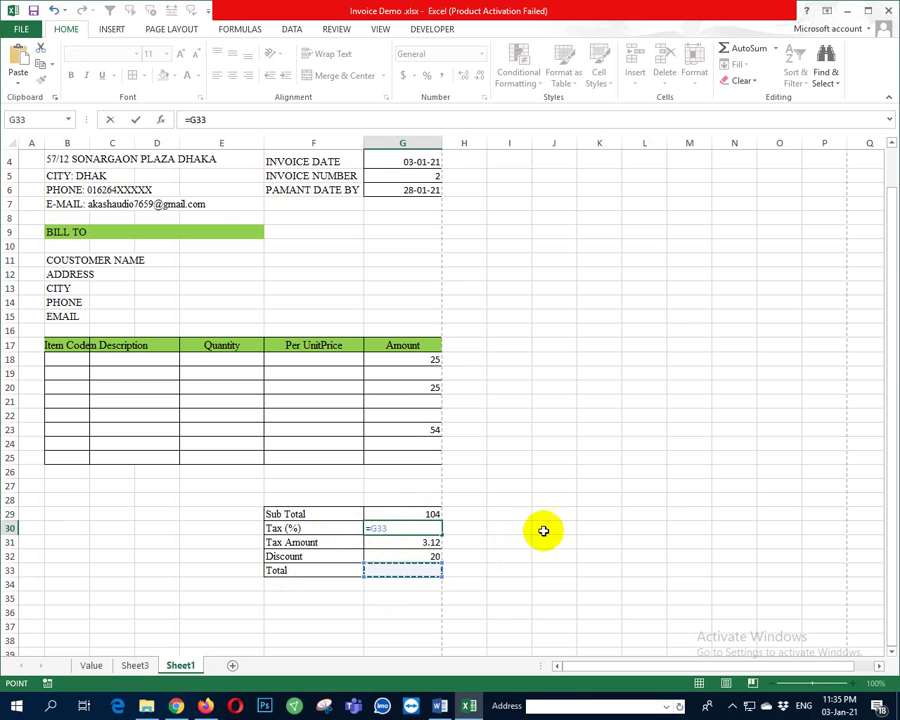
text(*)
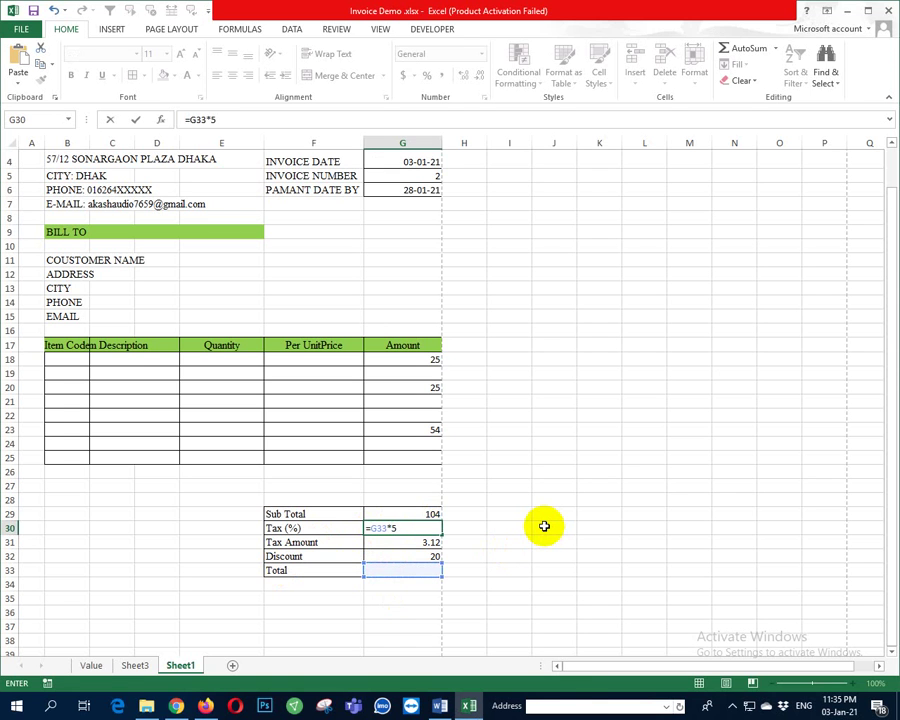
key(Return)
key(Down)
key(Down)
key(Down)
key(Down)
text(5)
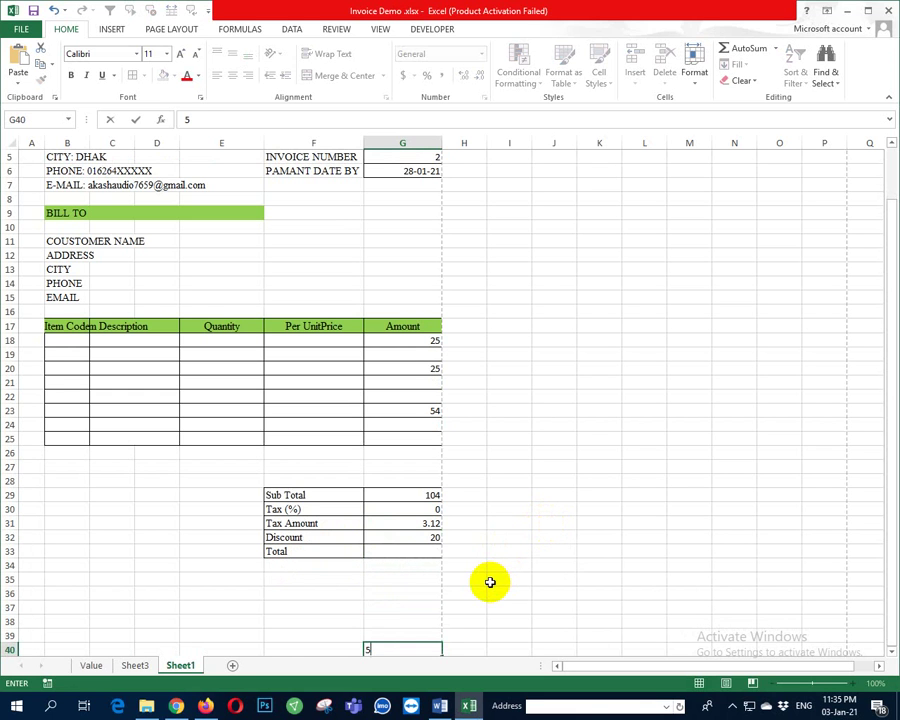
key(Escape)
click(405, 509)
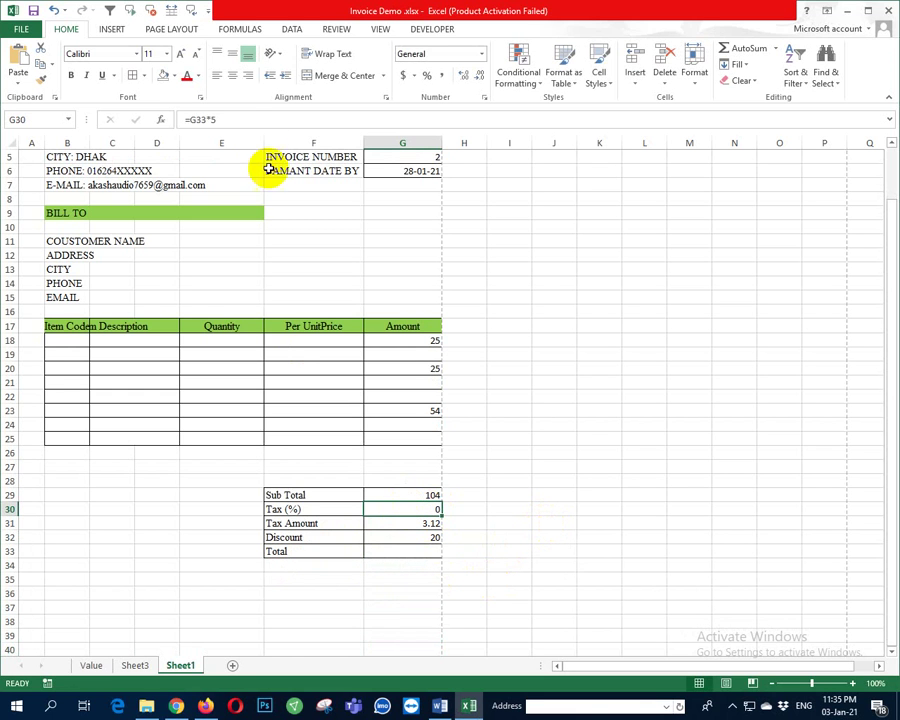
click(245, 124)
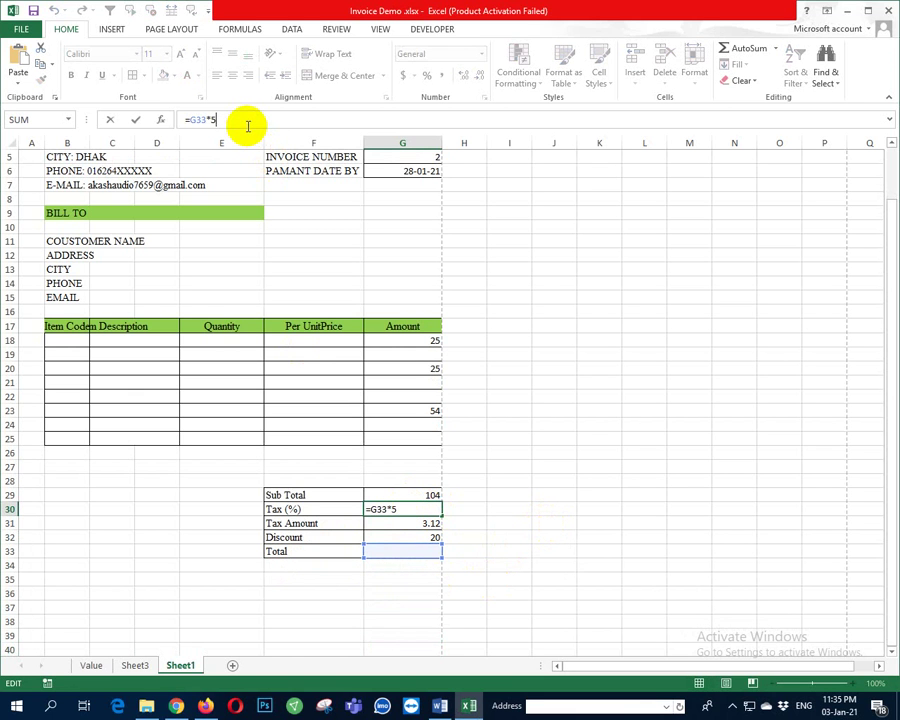
text(%)
key(Return)
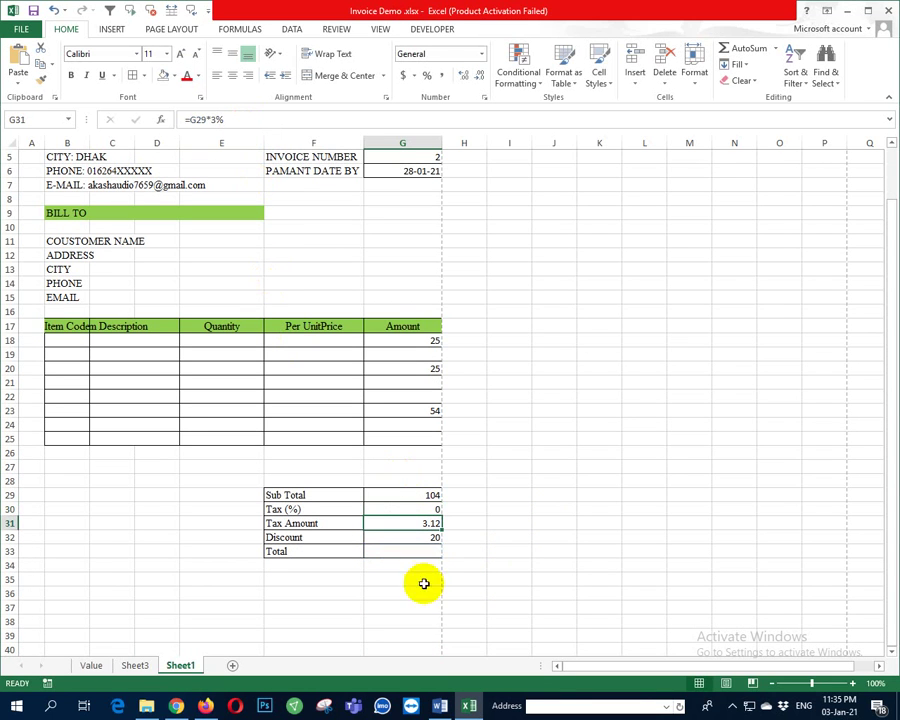
click(405, 553)
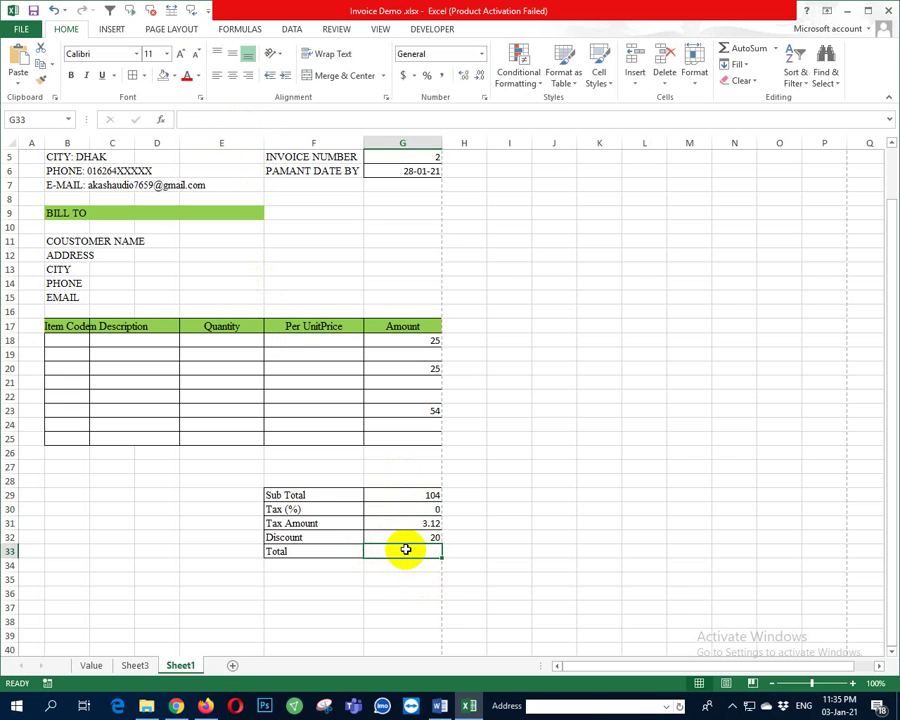
Enter =SUM(G29+G31-G32) in the Total cell G33
text(=)
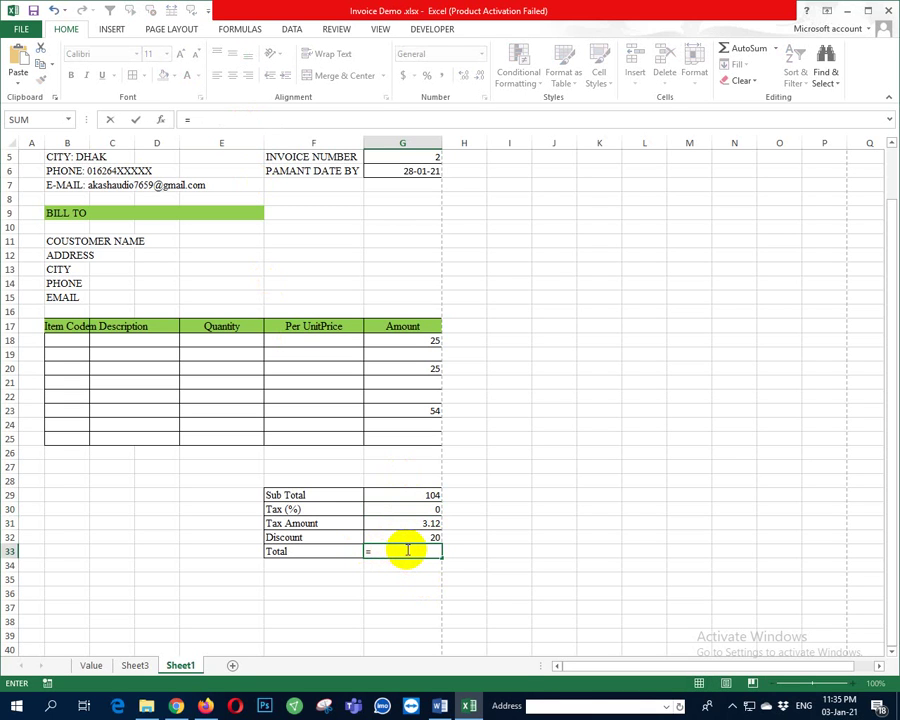
text(SUM)
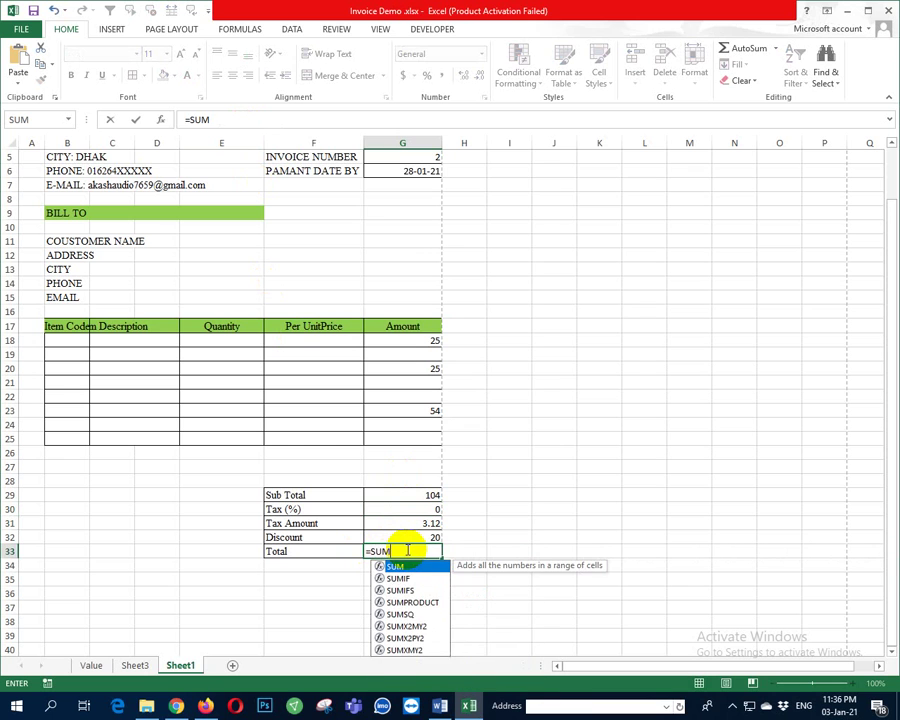
text(()
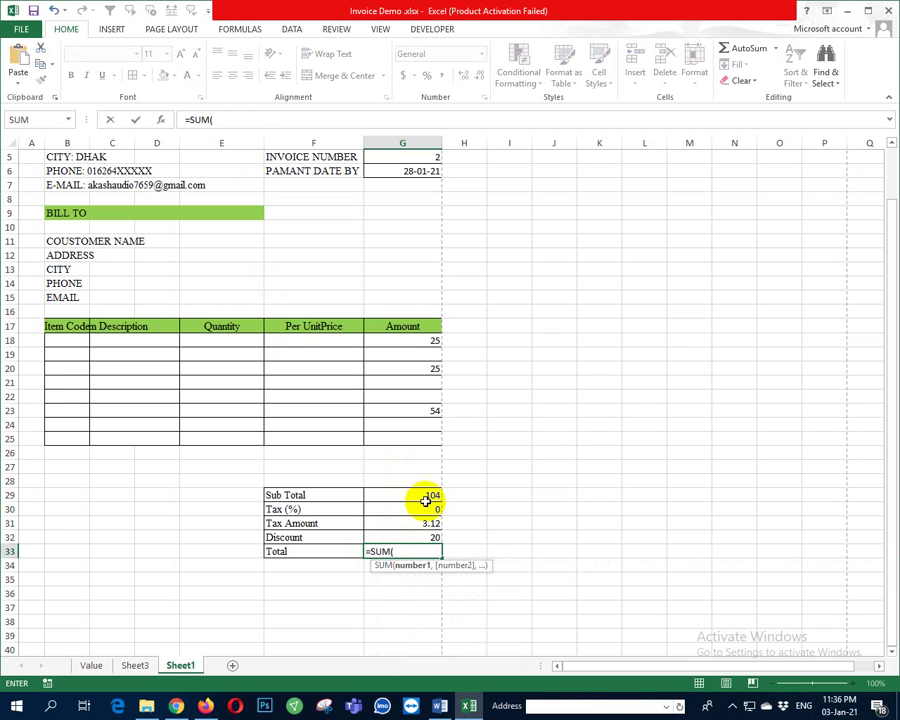
click(427, 495)
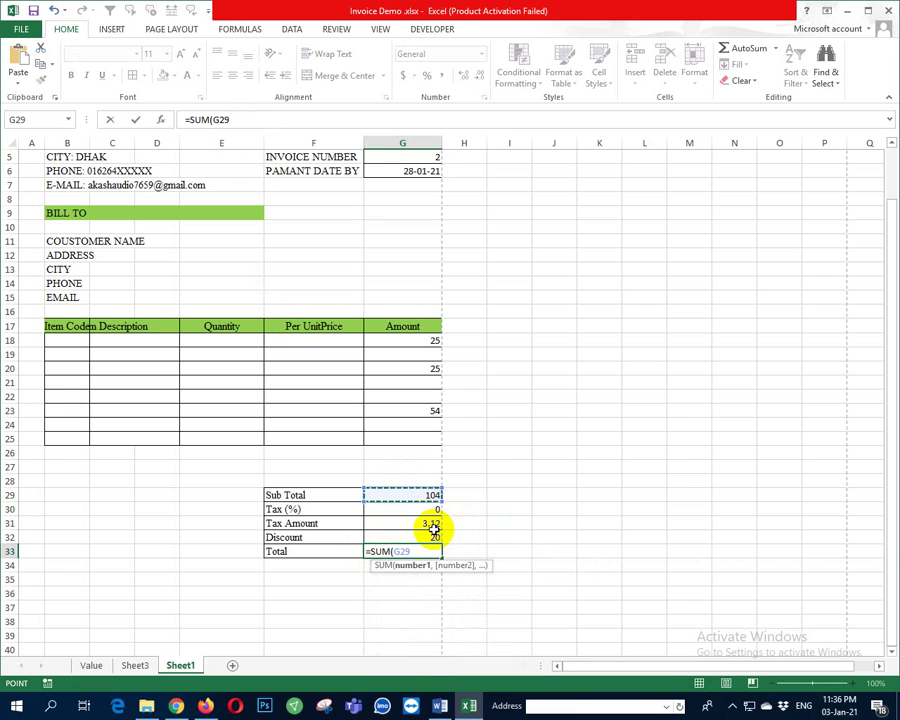
text(+)
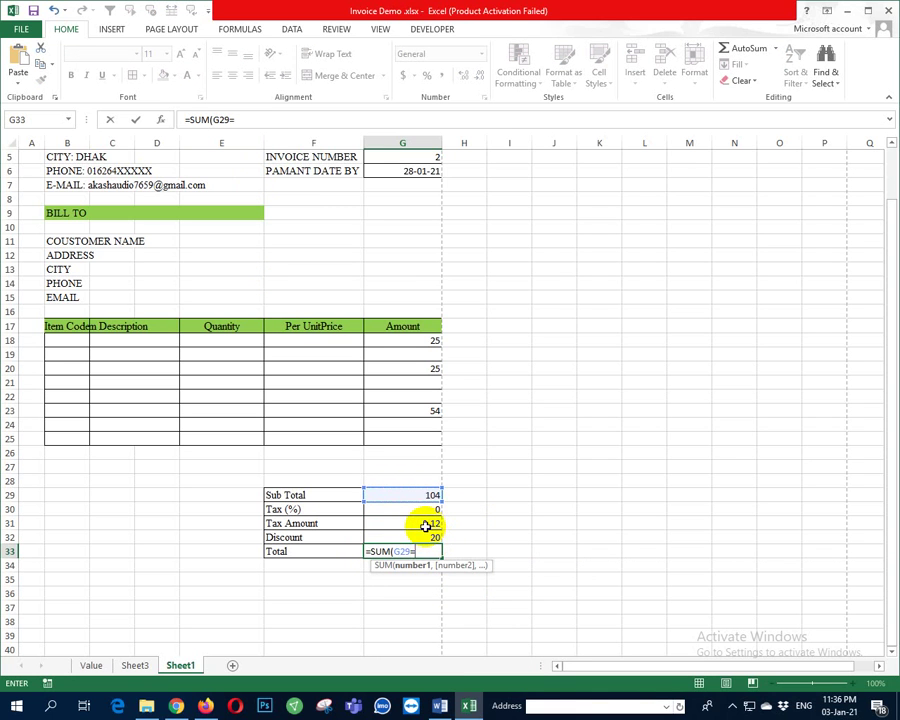
click(428, 525)
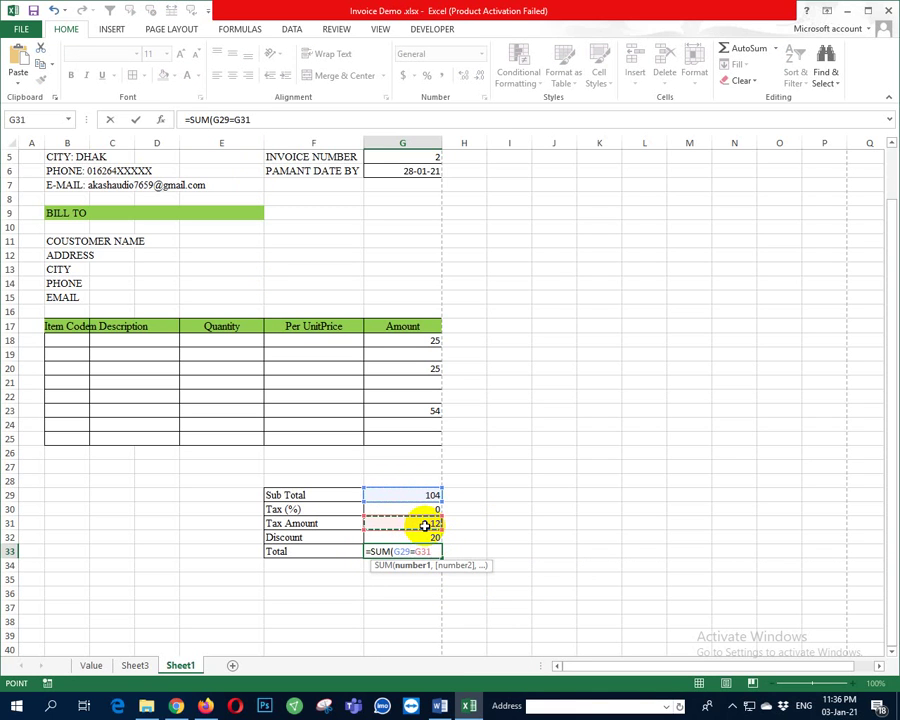
text(-)
click(424, 538)
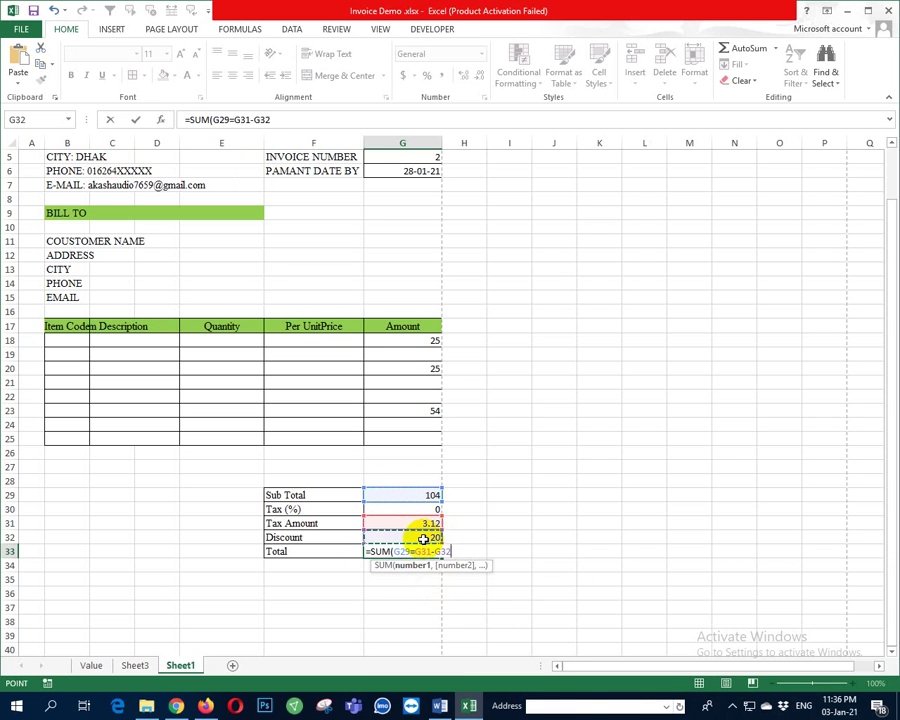
text())
key(Return)
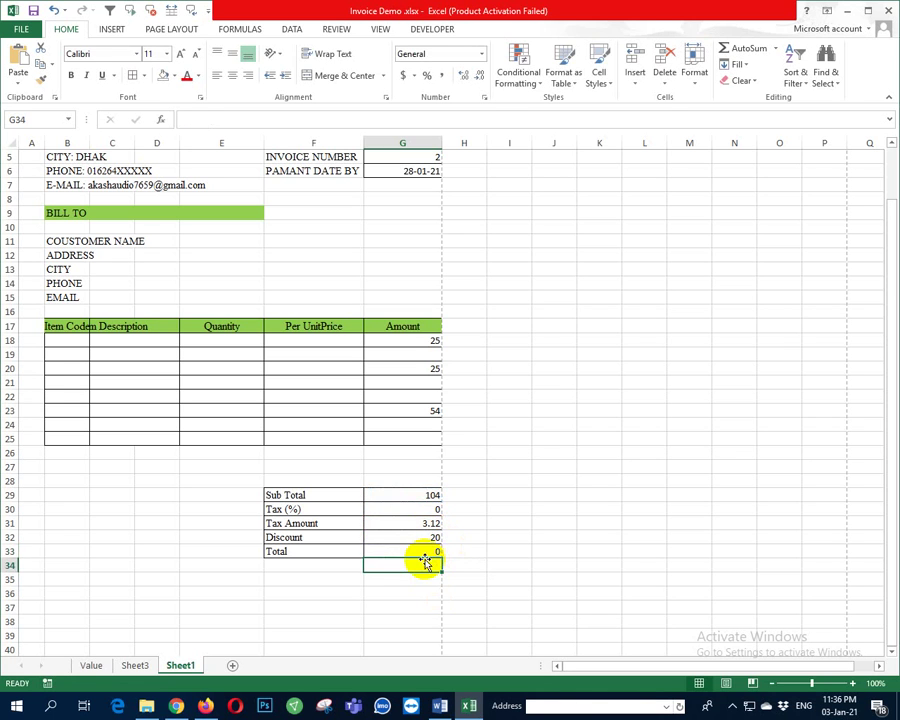
Fix a typo in the Total formula so G33 shows 87.12
click(422, 551)
double_click(424, 551)
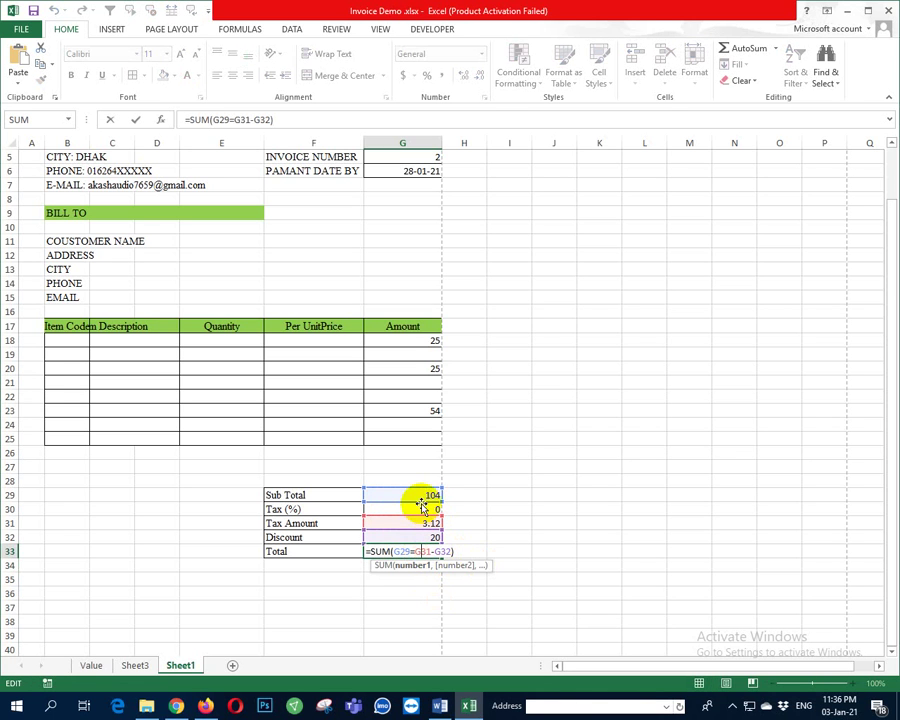
key(Return)
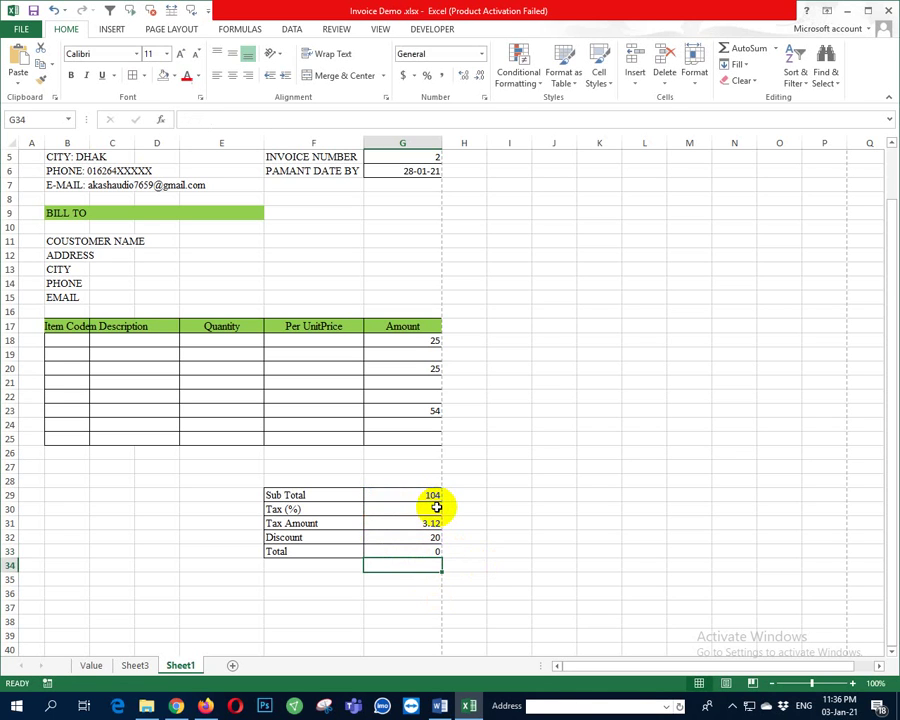
double_click(428, 552)
click(415, 552)
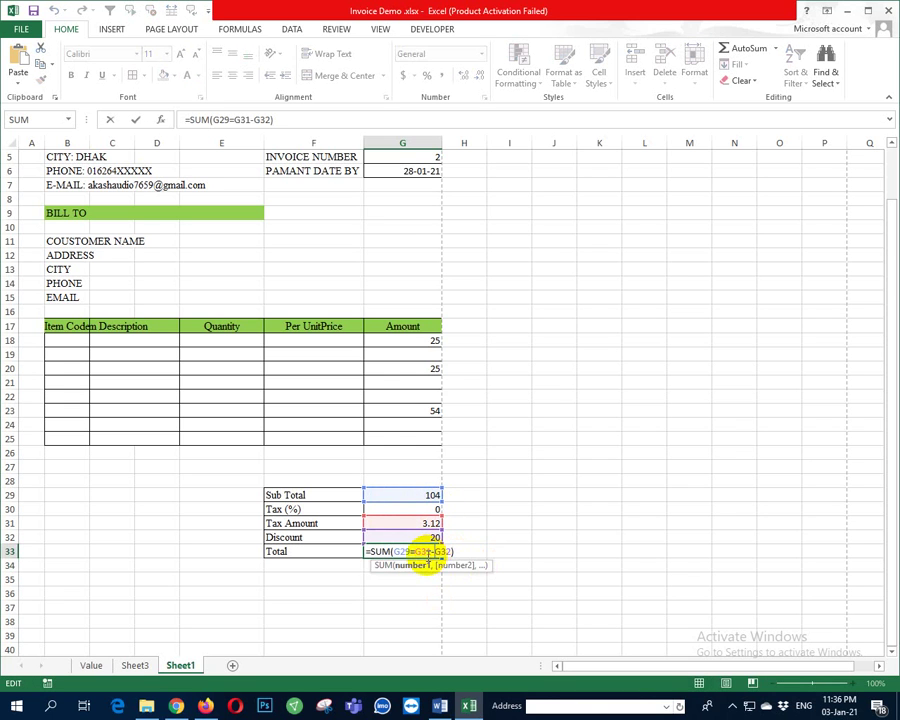
key(BackSpace)
text(=)
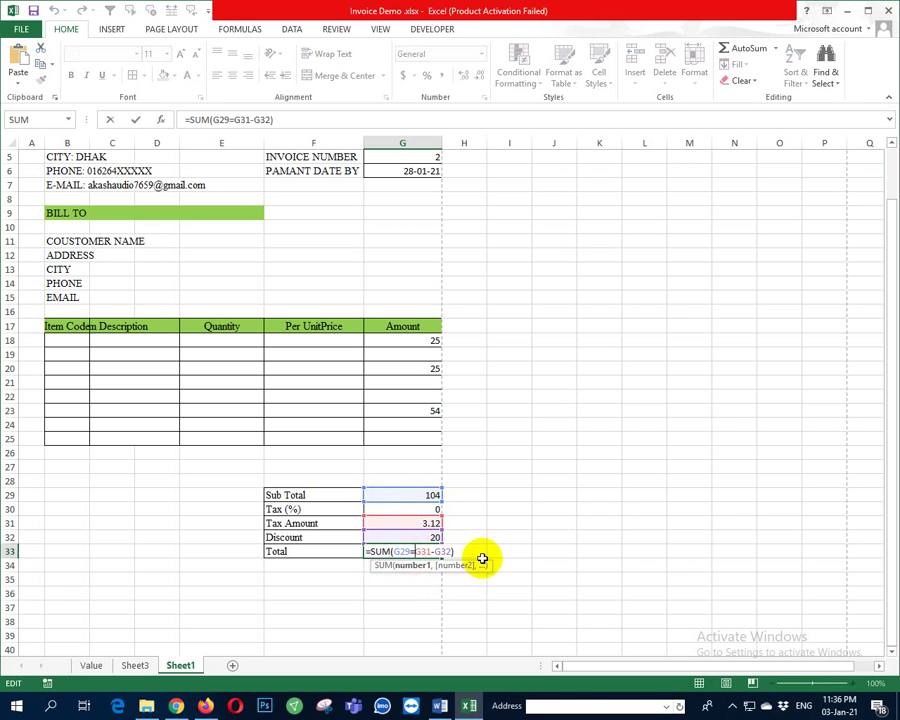
key(BackSpace)
text(+)
key(Return)
click(425, 552)
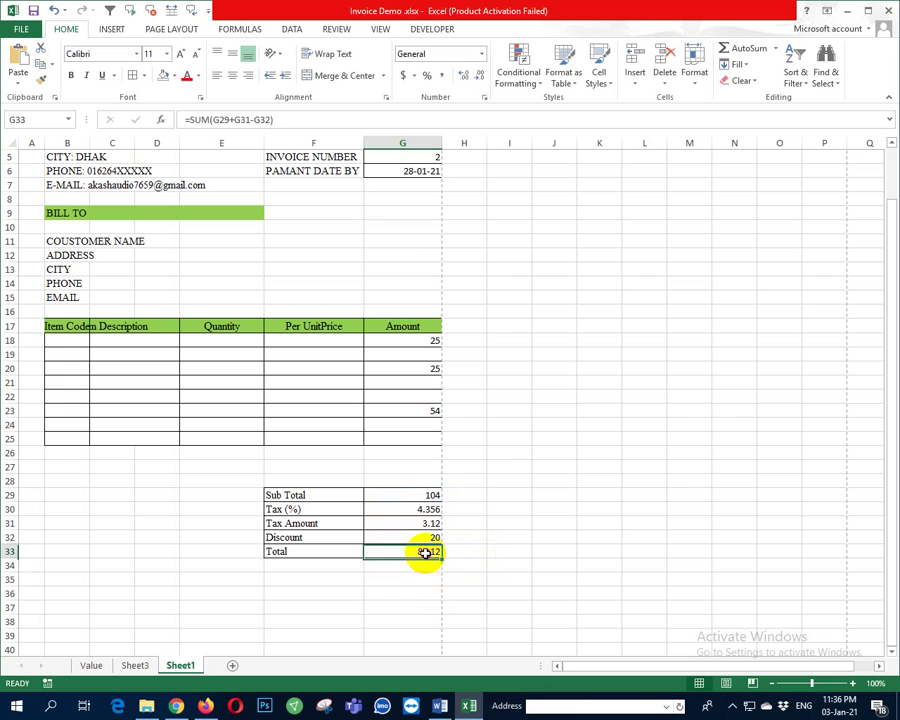
click(433, 496)
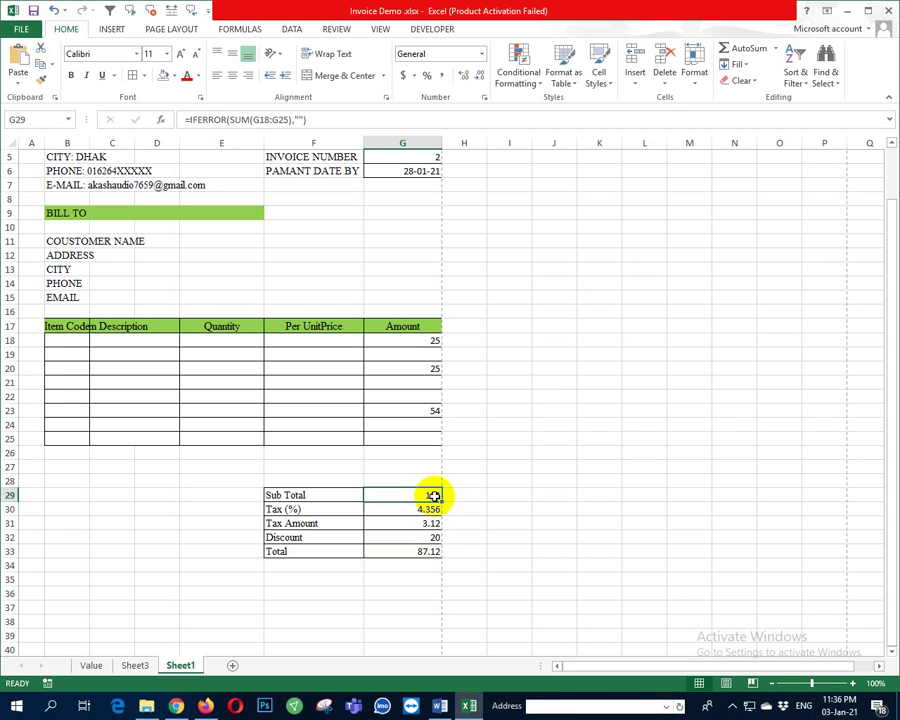
Check the formulas in G32, G31, G30 and G33, then scroll below the totals
click(426, 538)
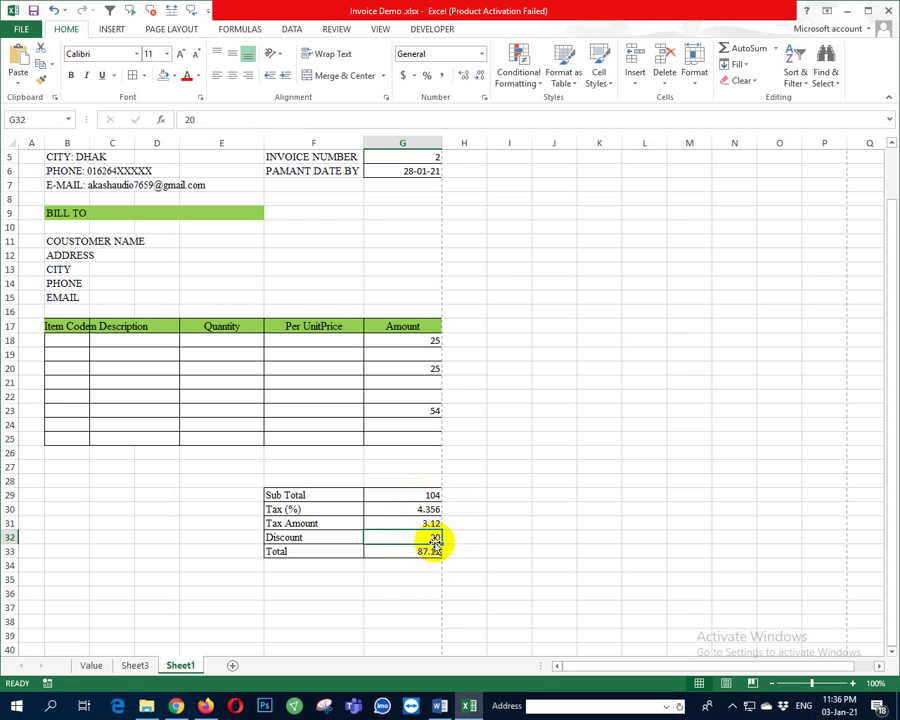
click(430, 524)
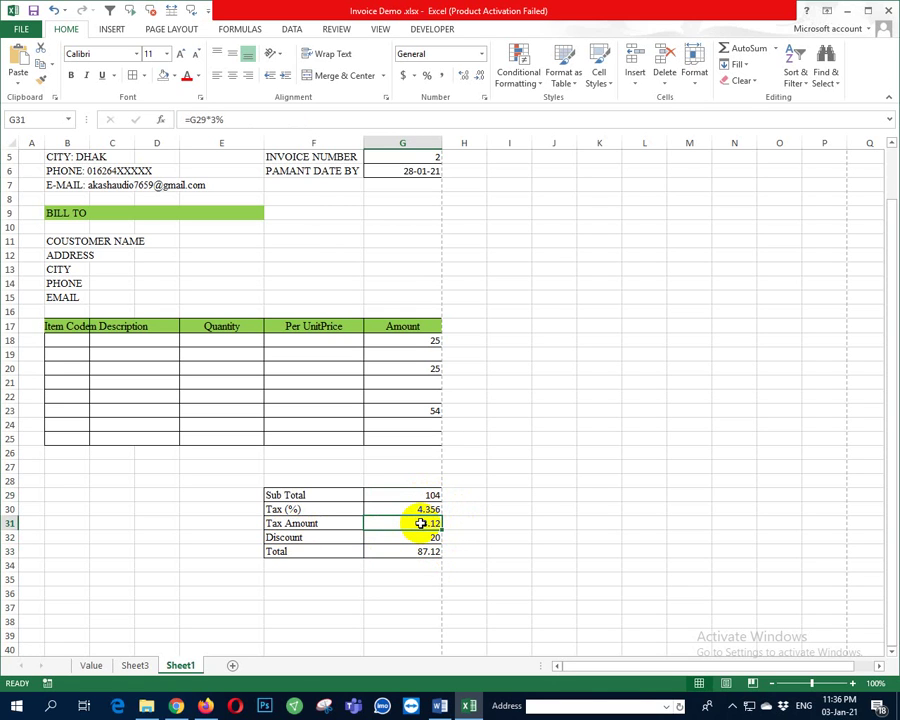
click(414, 508)
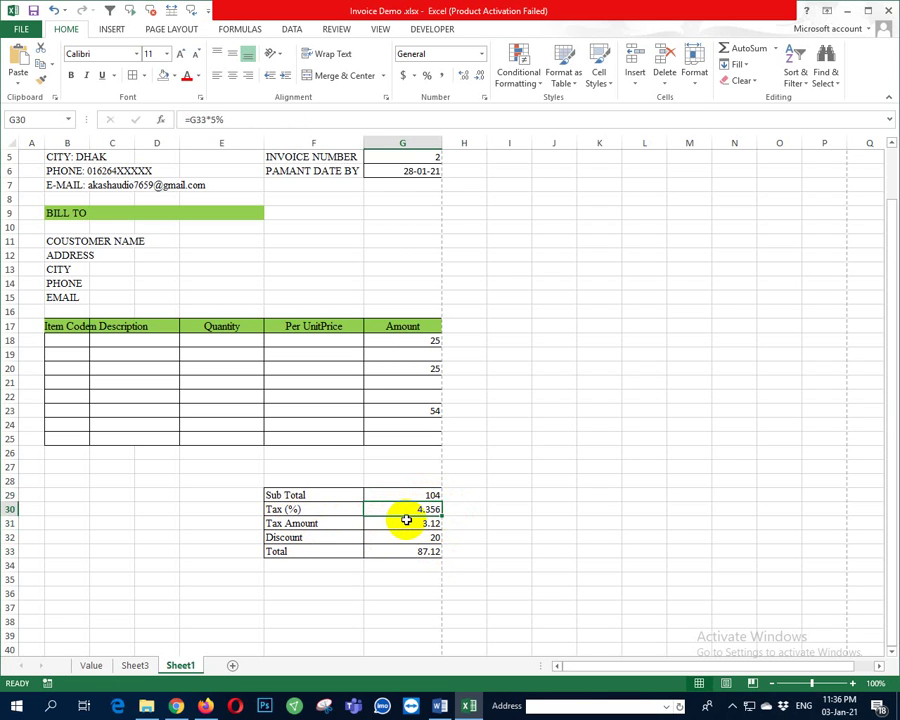
click(416, 552)
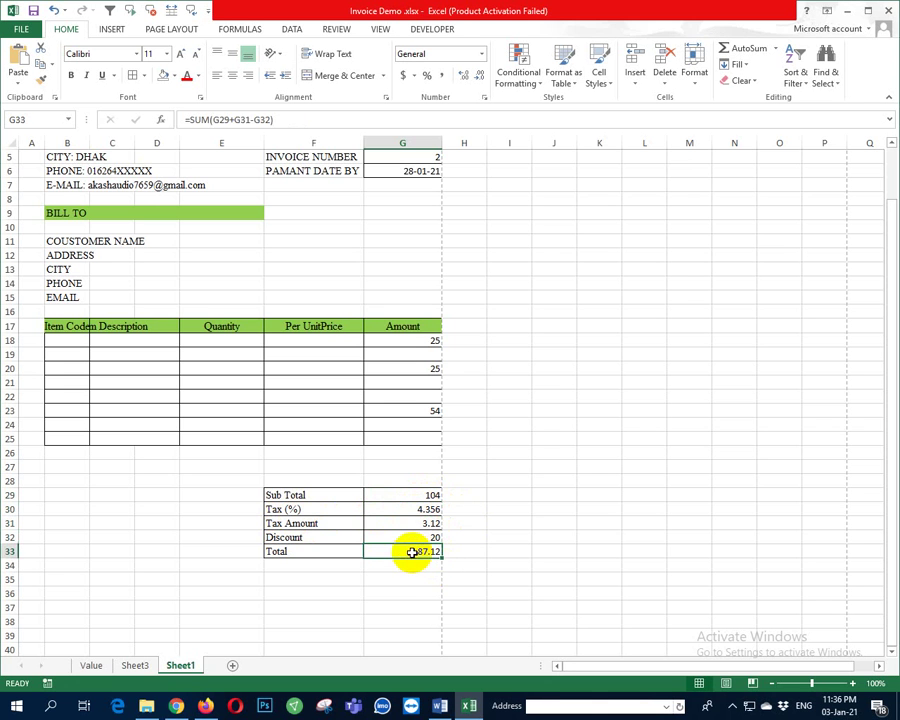
click(366, 579)
scroll(406, 590, down, 2)
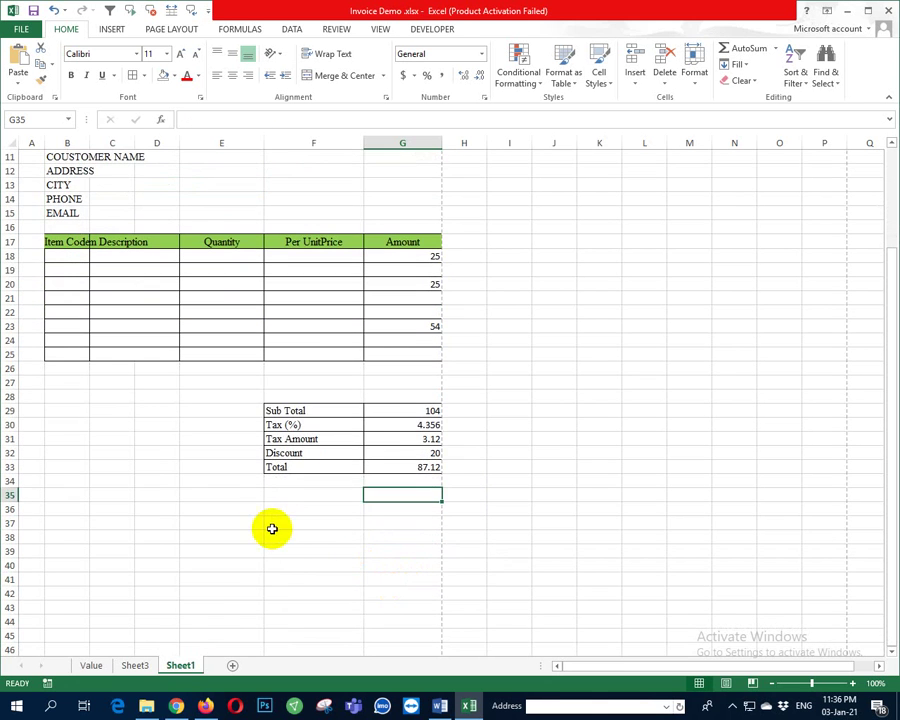
click(234, 485)
Copy the Special Note box with its cheque reminder on Sheet3
click(135, 665)
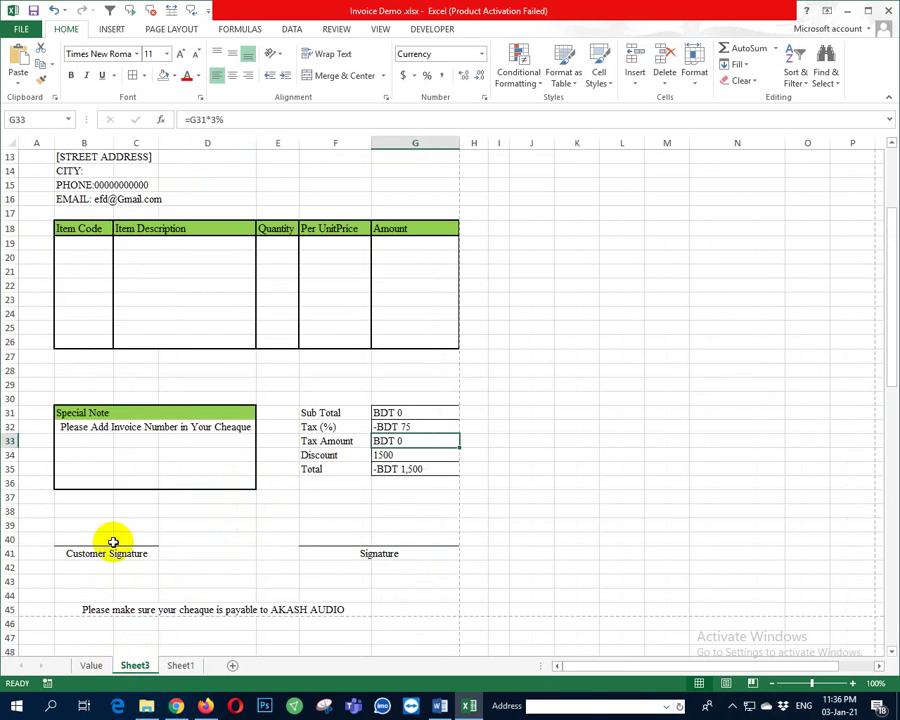
click(80, 411)
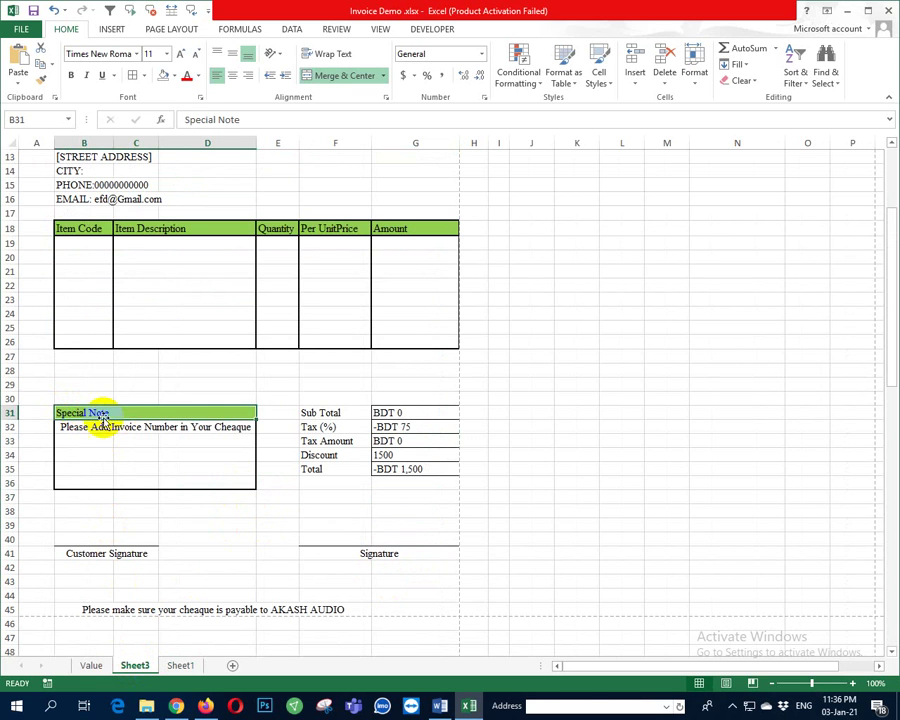
click(68, 424)
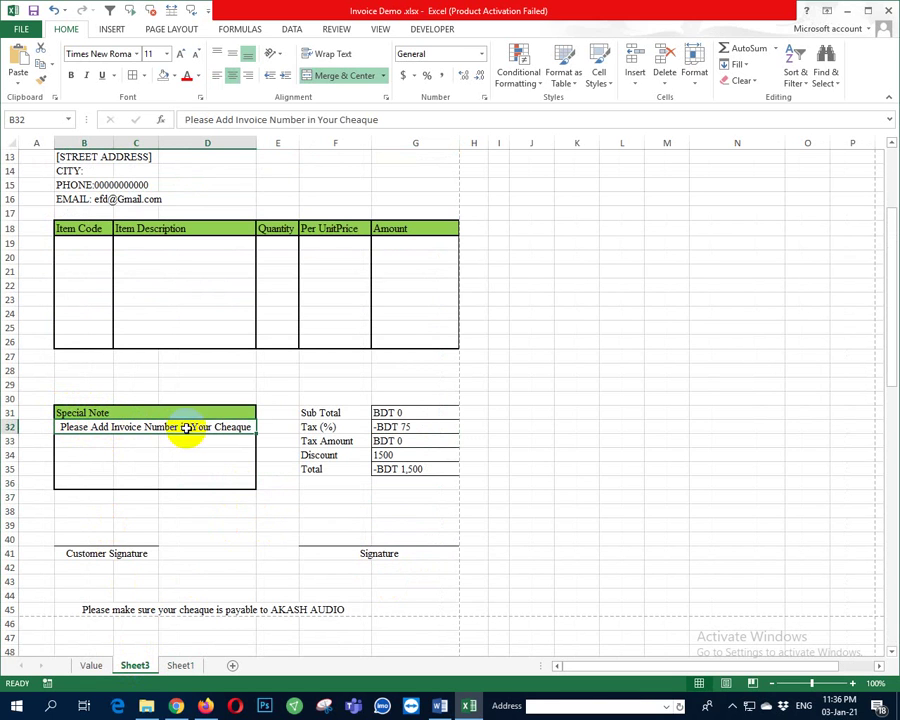
mouse_move(76, 406)
mouse_down()
mouse_move(92, 429)
mouse_move(98, 487)
mouse_up()
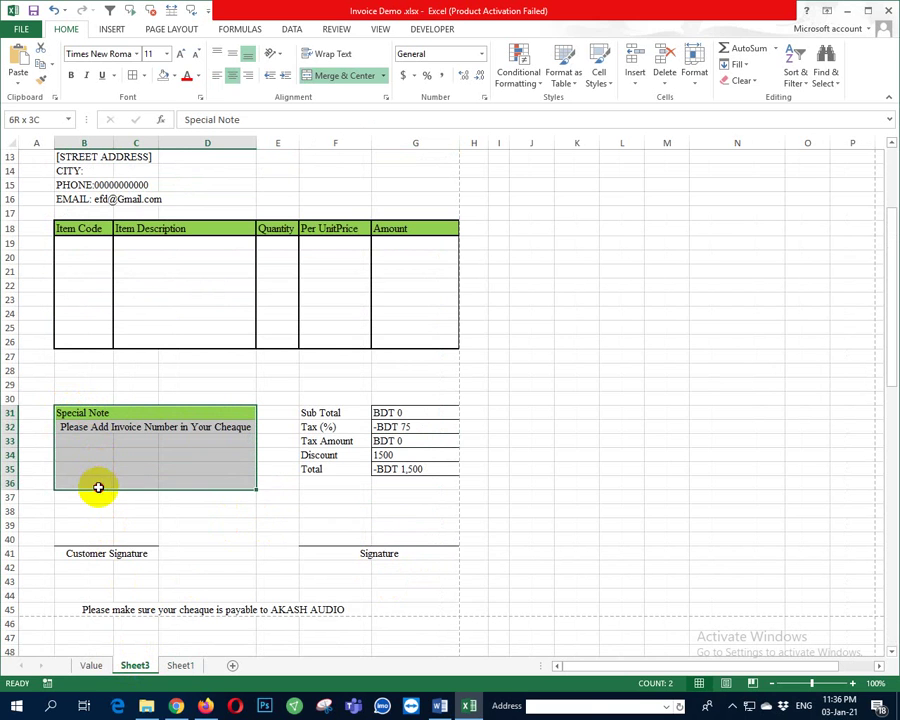
key(ctrl+c)
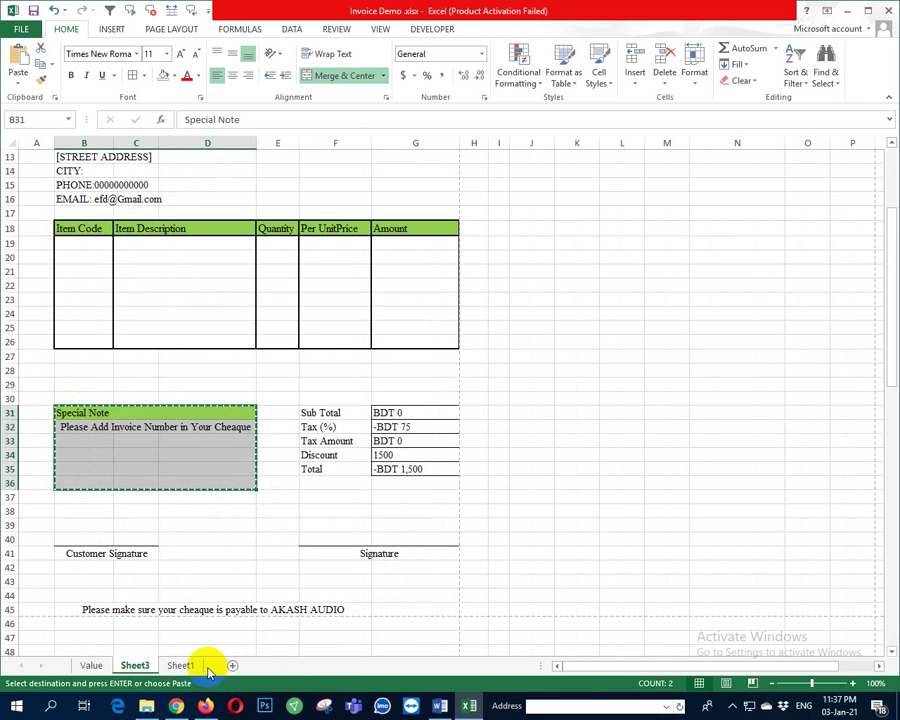
Paste the Special Note box at B29 on Sheet1, then return to Sheet3
click(180, 665)
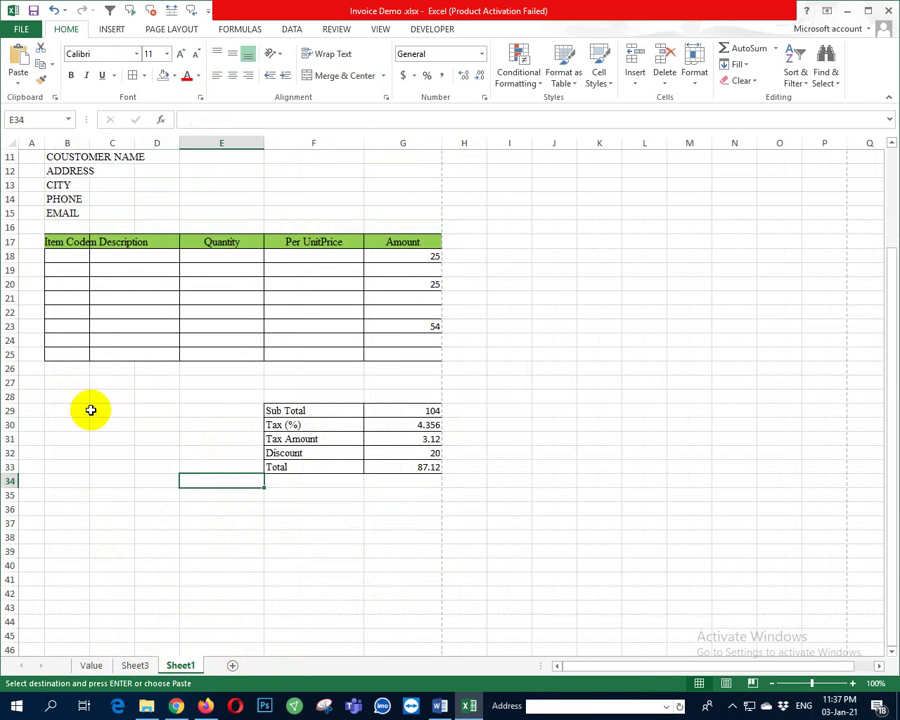
click(87, 411)
key(ctrl+v)
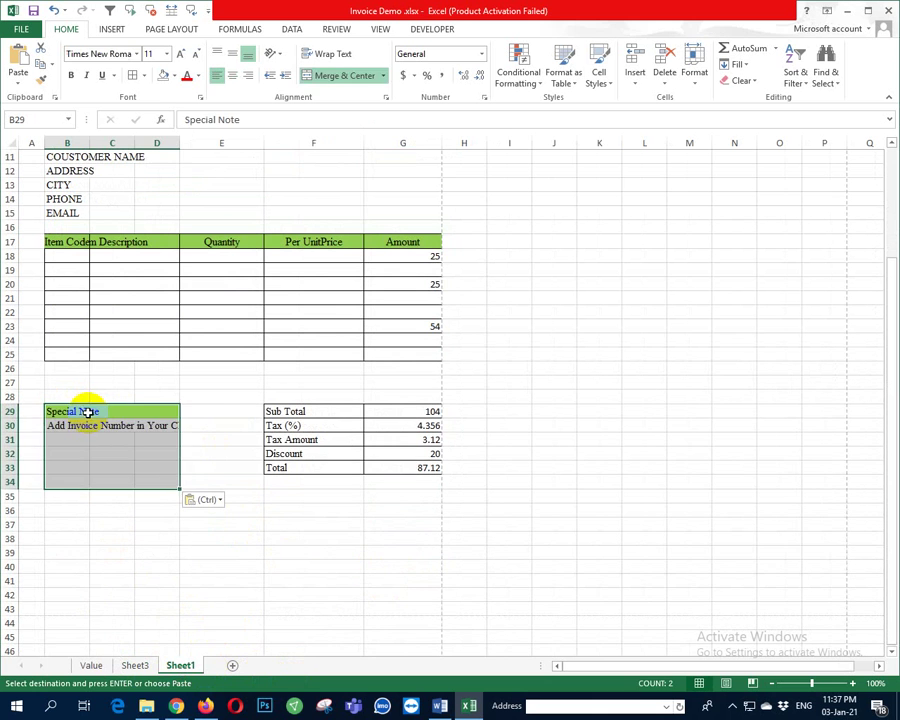
click(218, 448)
click(101, 440)
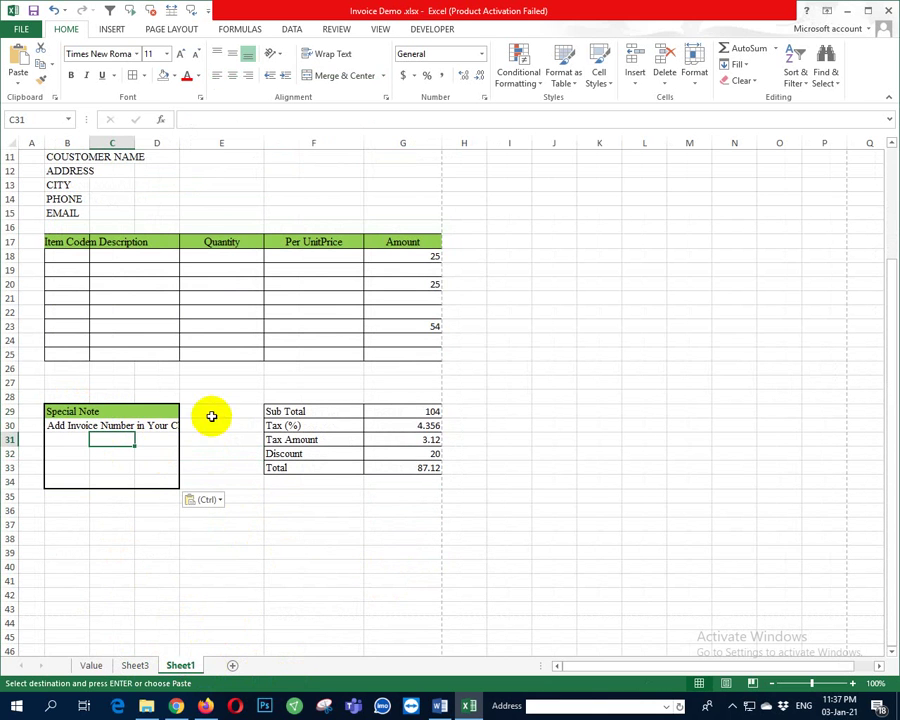
click(176, 410)
click(311, 524)
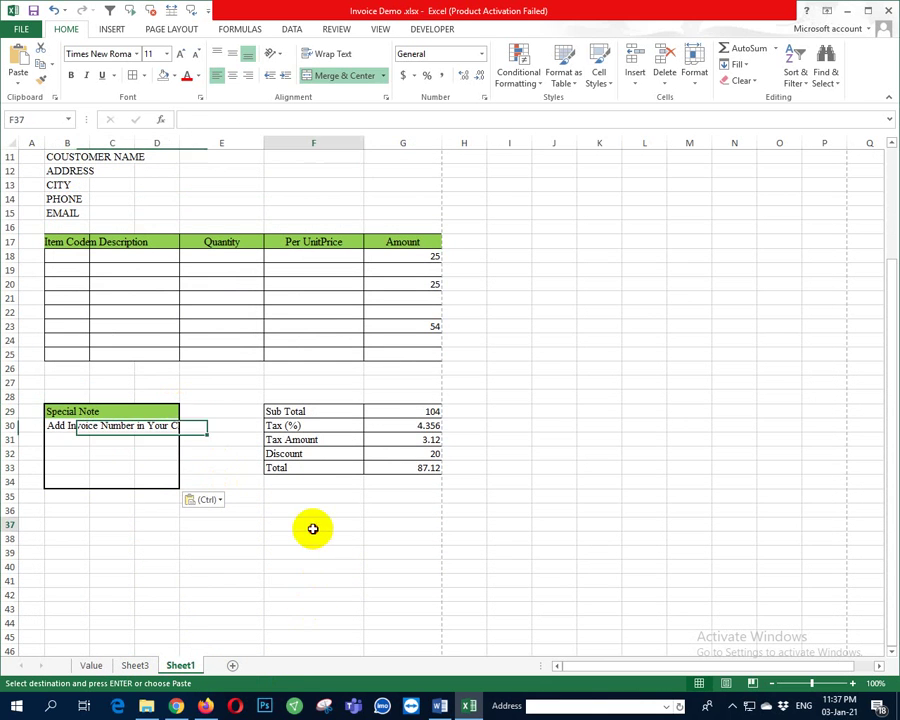
click(135, 665)
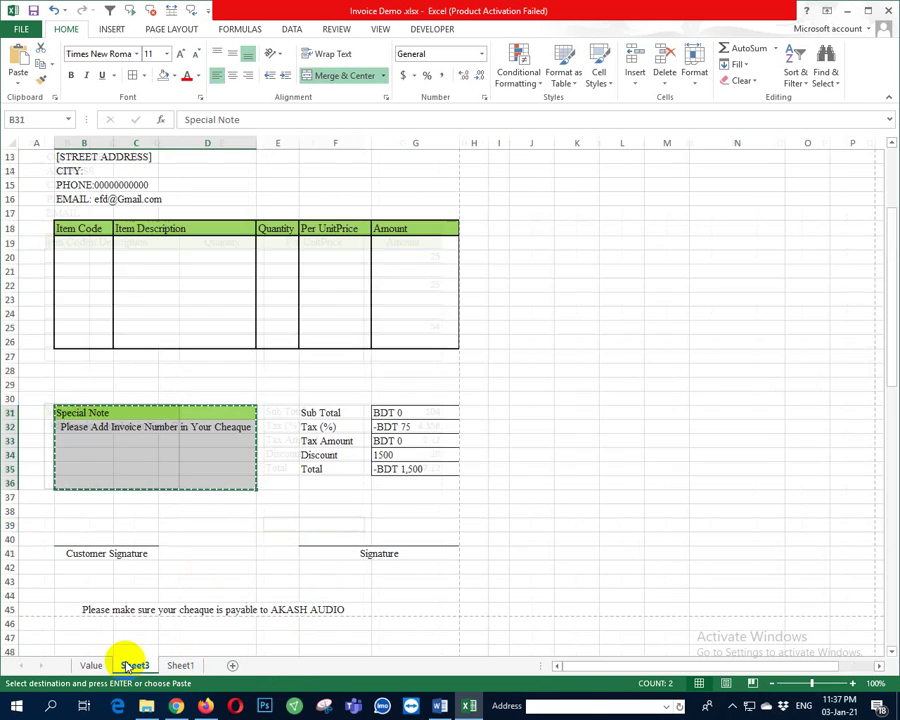
Copy the Customer Signature text from Sheet3 and paste it into Sheet1 cell B40
click(283, 520)
click(100, 553)
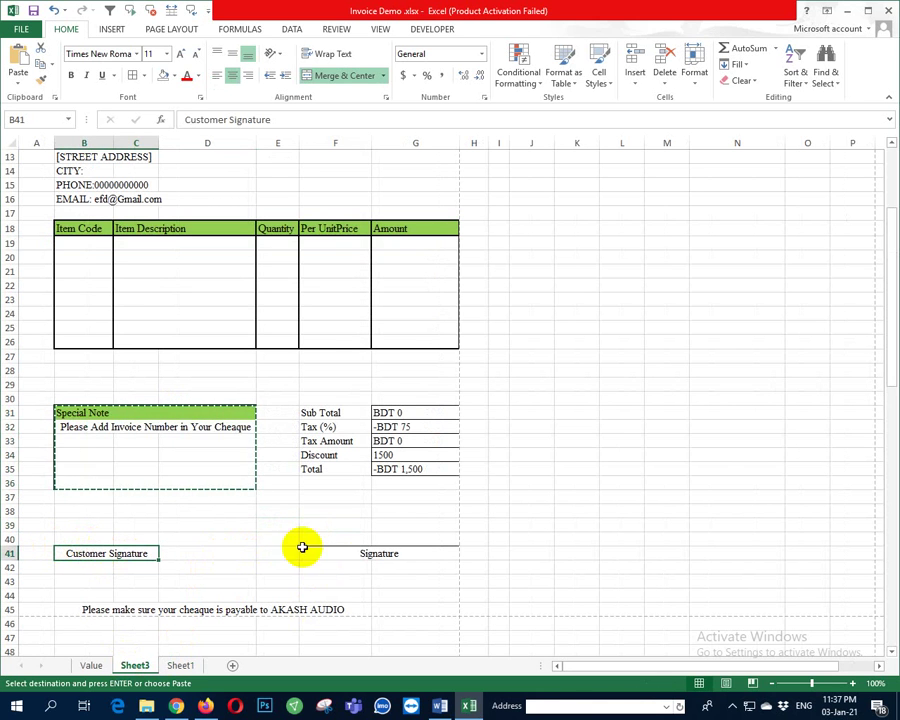
click(388, 557)
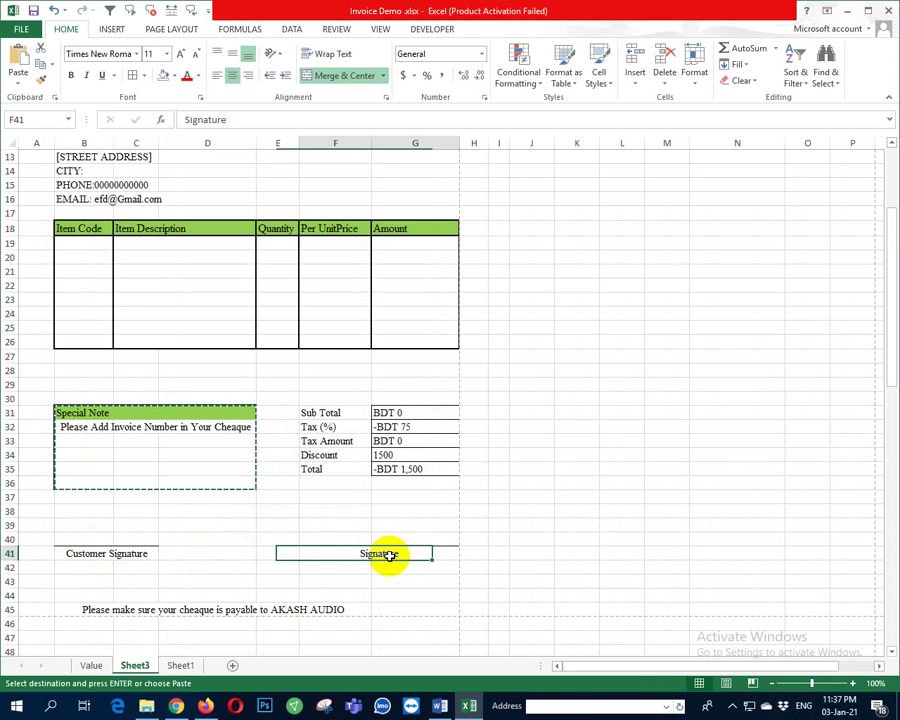
click(96, 556)
double_click(156, 555)
drag(149, 553, 59, 558)
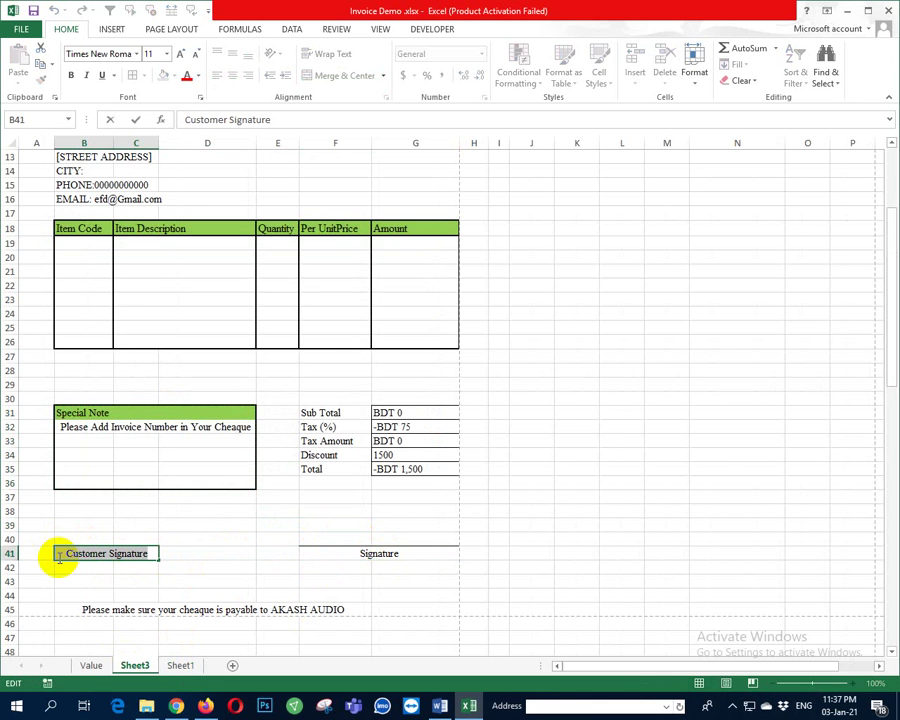
click(180, 666)
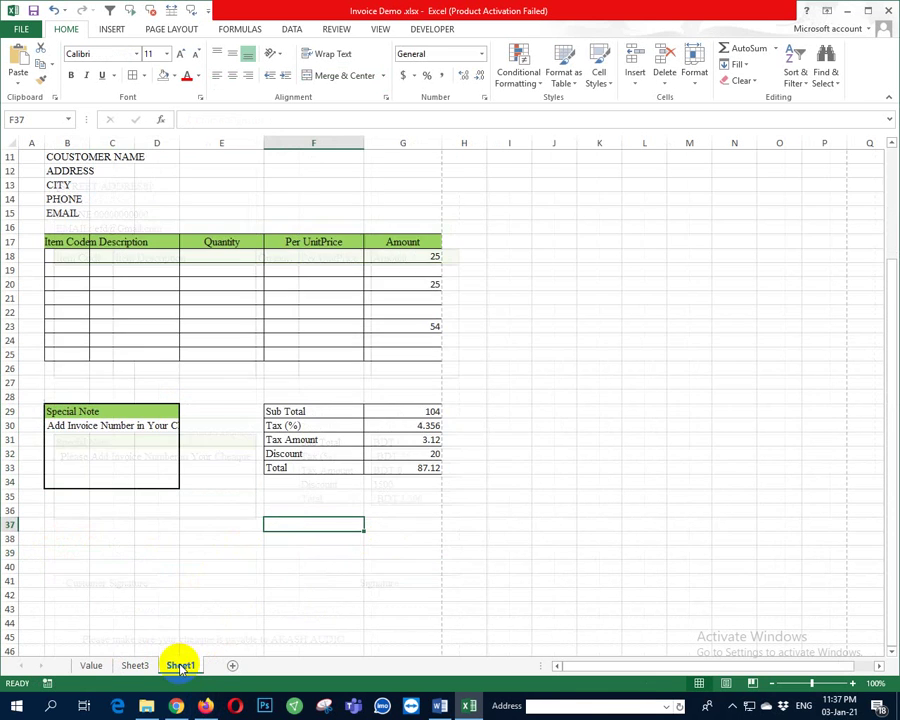
click(108, 566)
scroll(110, 565, down, 2)
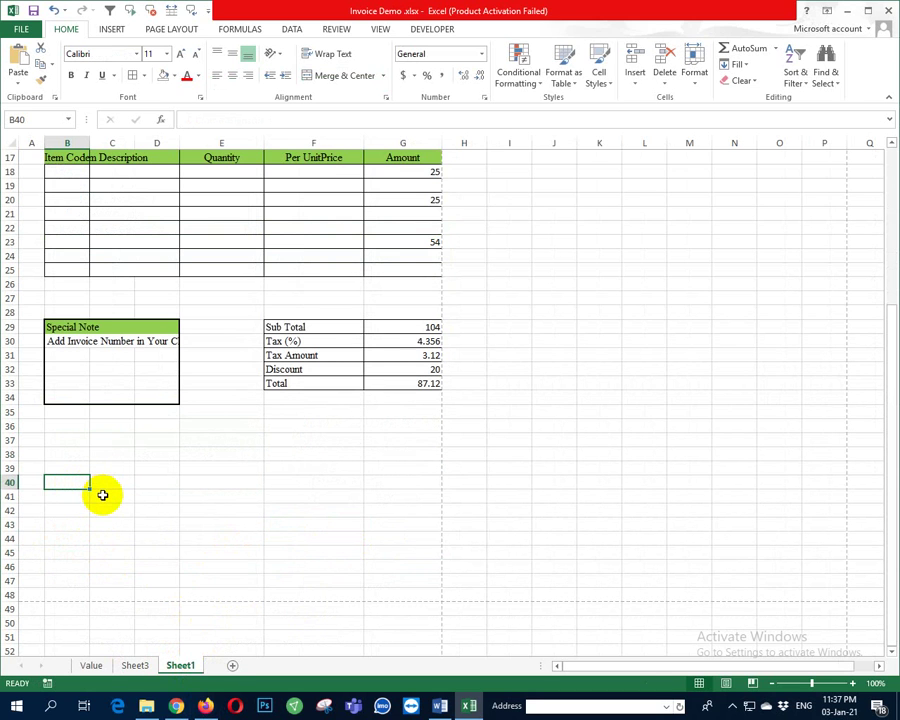
key(ctrl+v)
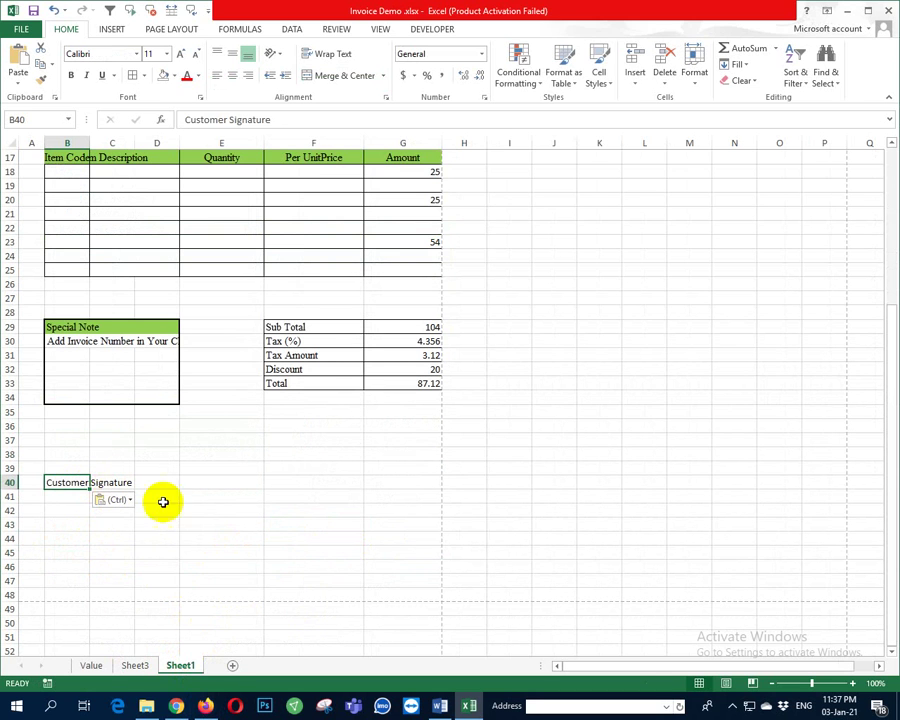
click(215, 510)
Merge and center B40:C40 and give Customer Signature a top border line
drag(62, 478, 122, 481)
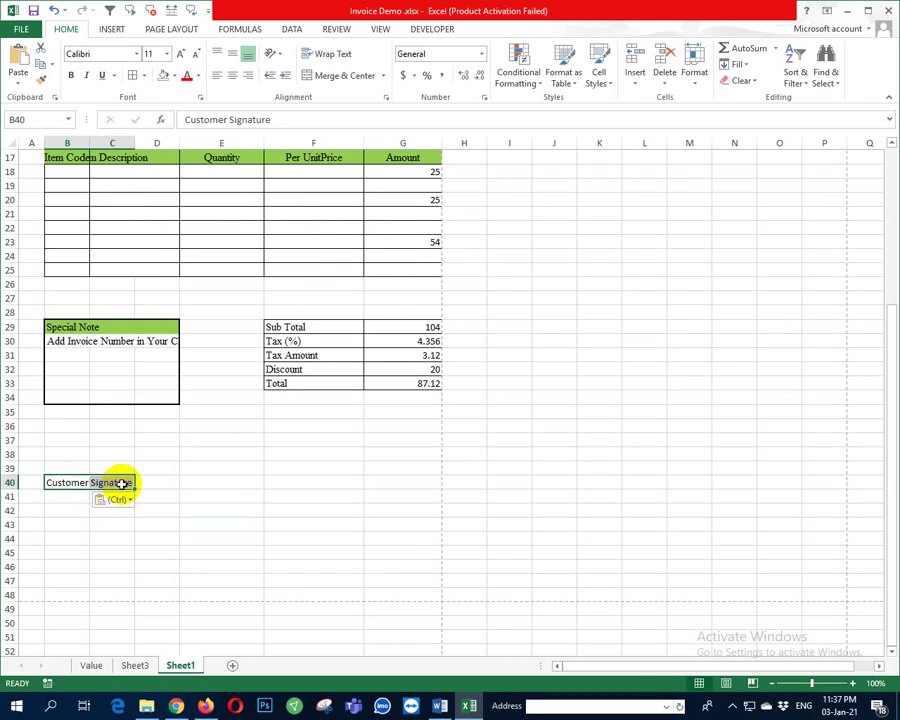
click(330, 78)
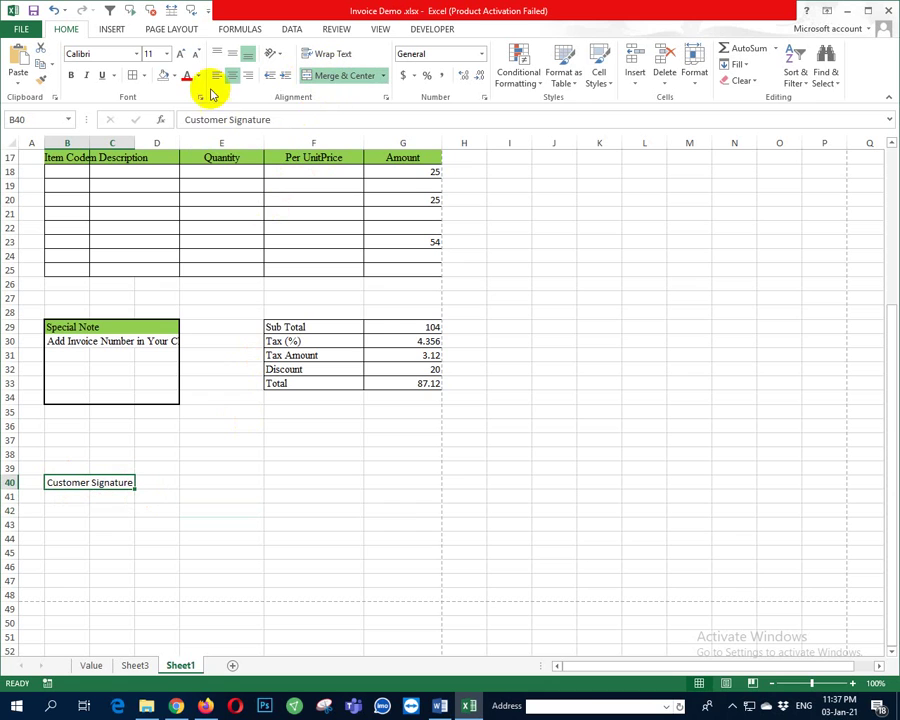
click(115, 521)
click(70, 471)
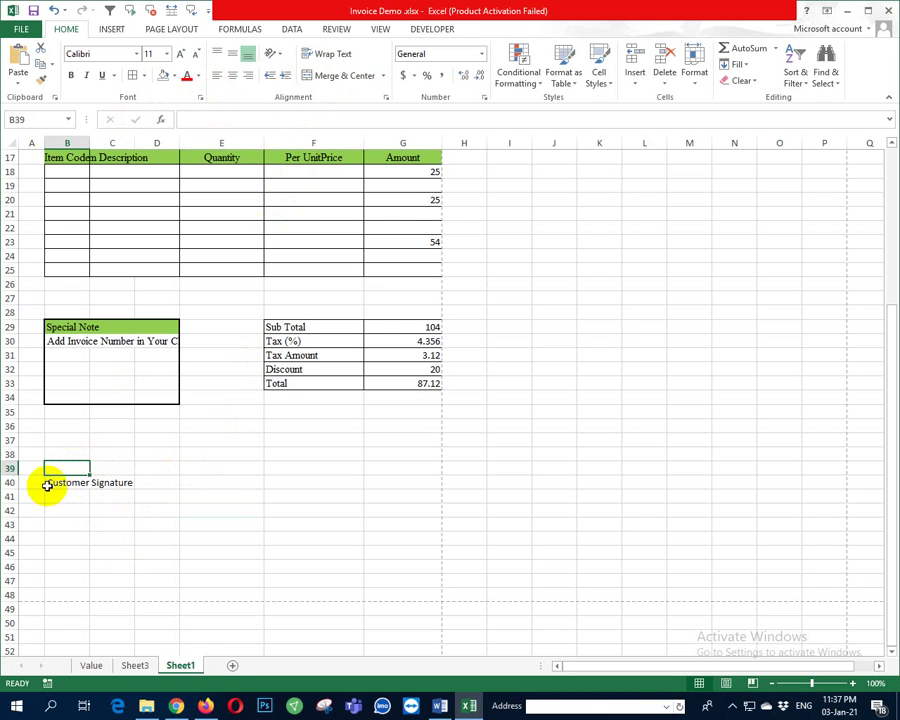
click(50, 483)
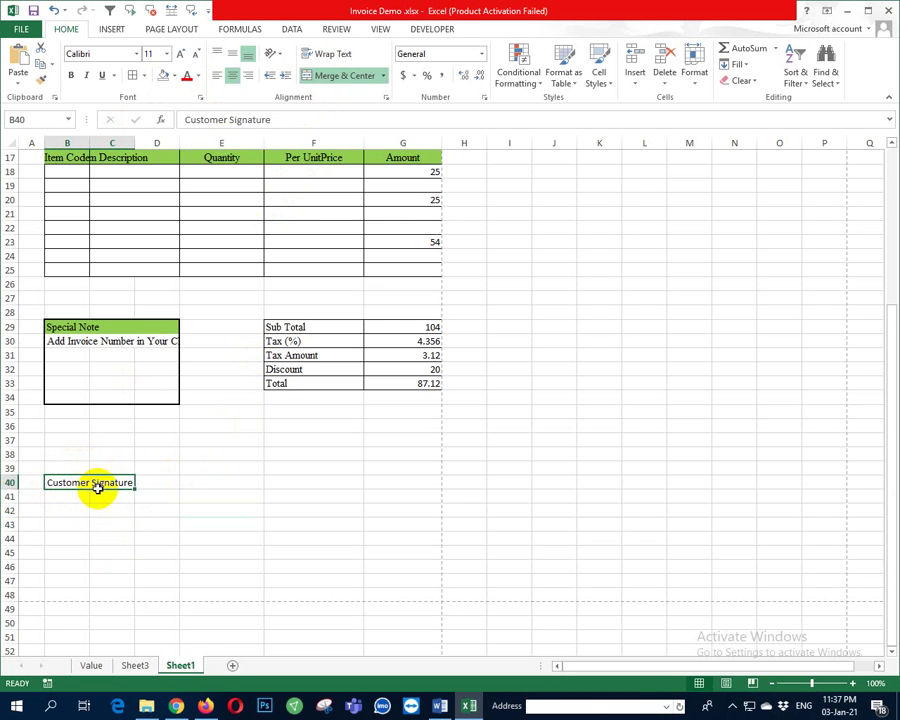
click(144, 77)
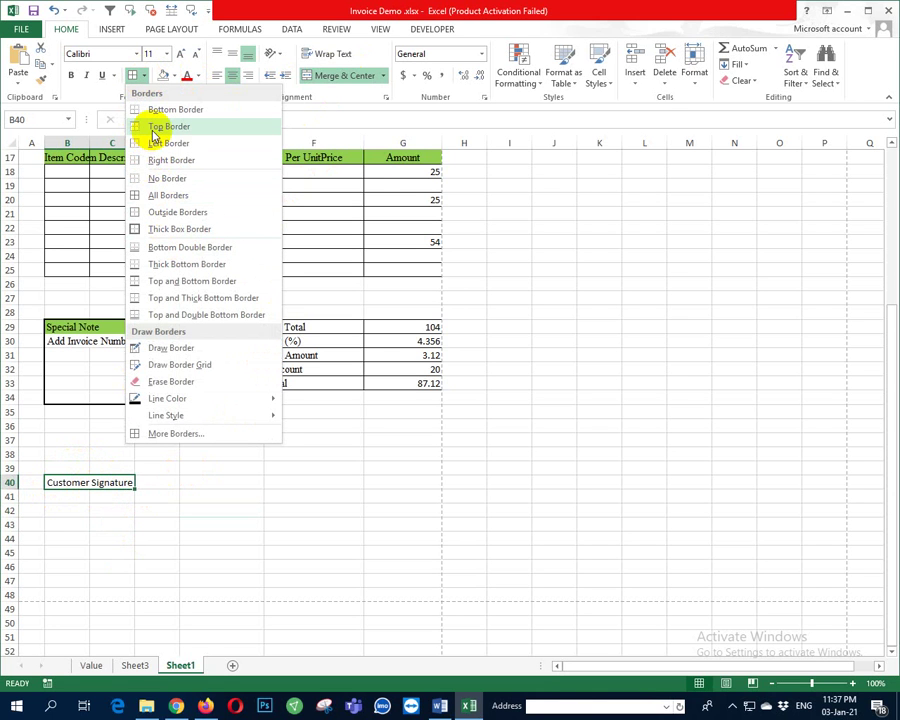
click(153, 128)
Enter the label 'Signature' in cell F40
click(174, 482)
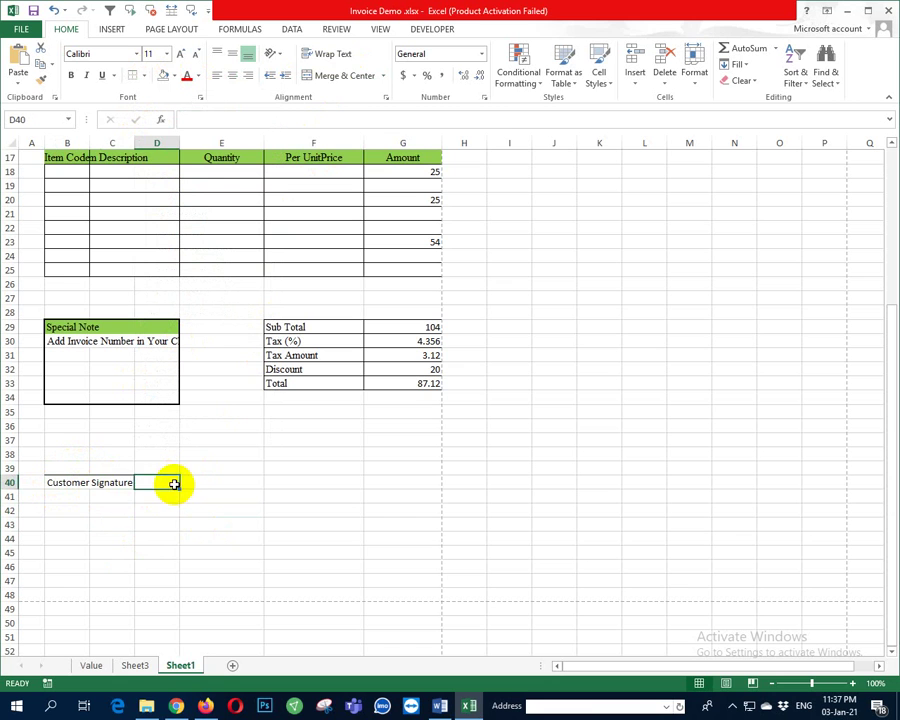
click(286, 492)
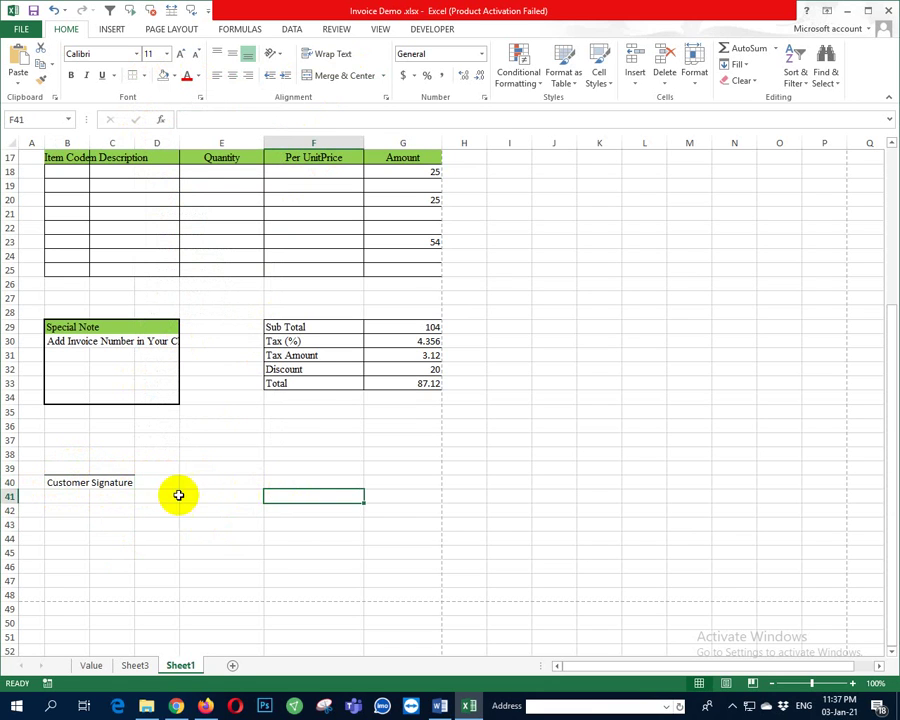
double_click(122, 482)
drag(131, 484, 99, 486)
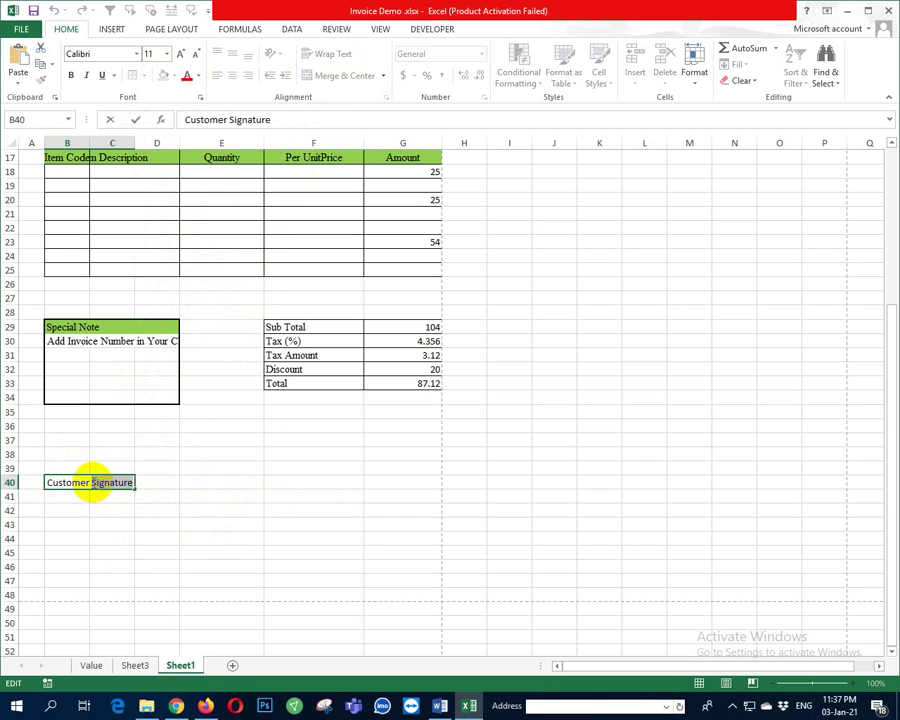
click(315, 482)
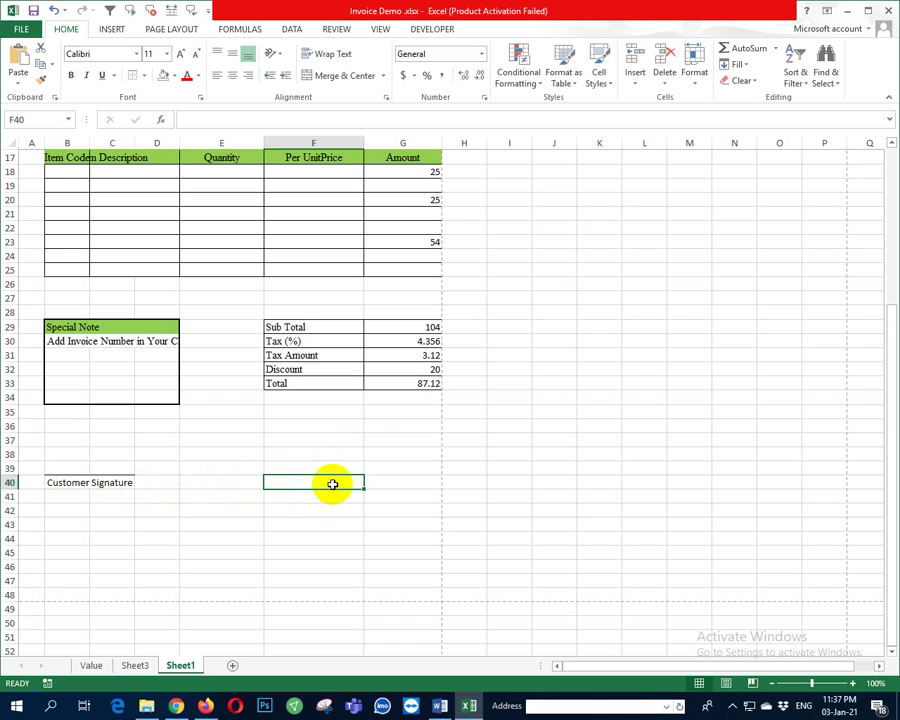
click(372, 480)
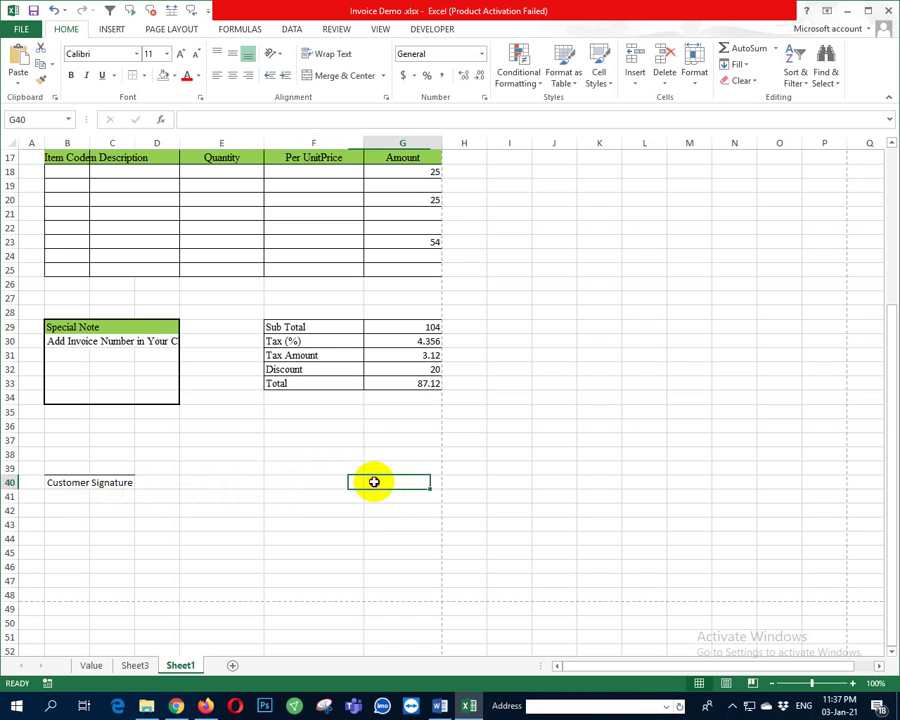
click(348, 481)
double_click(348, 481)
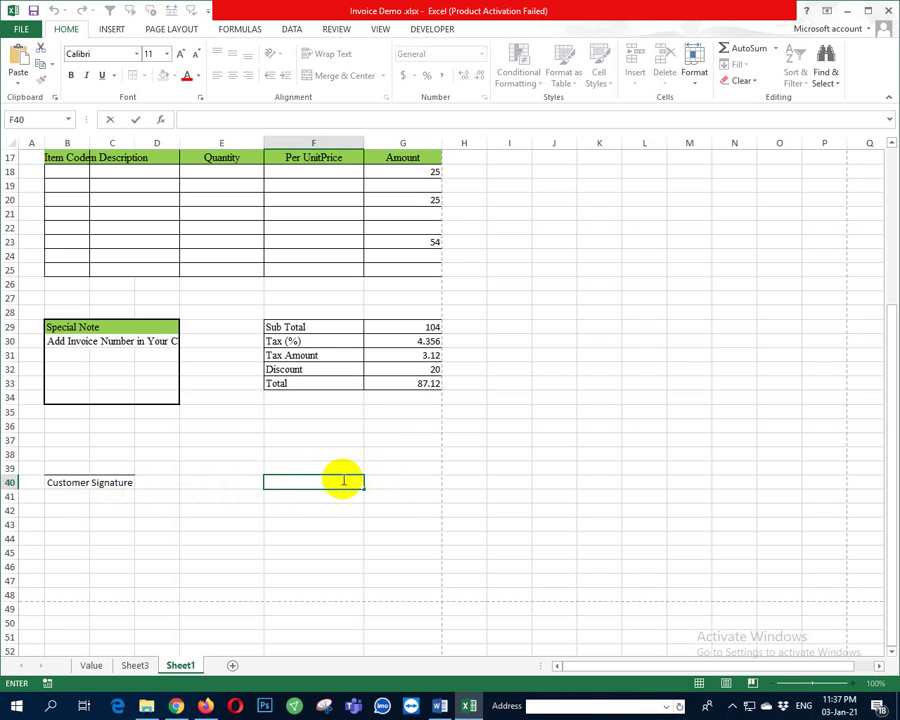
text(Signature)
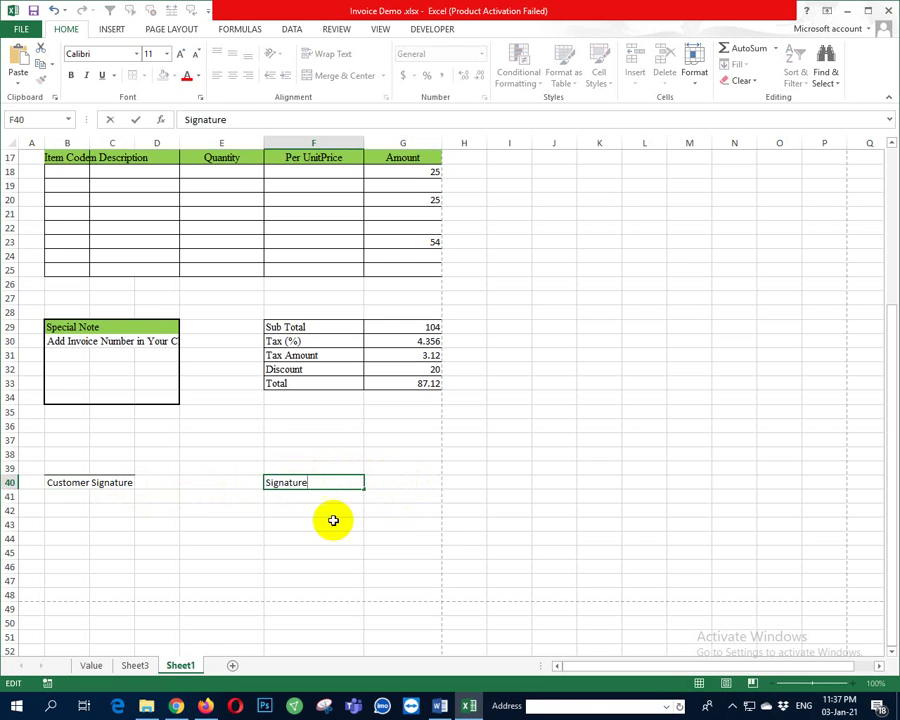
click(332, 520)
Add a top border to F40 and middle-align and center B40:G41
click(313, 481)
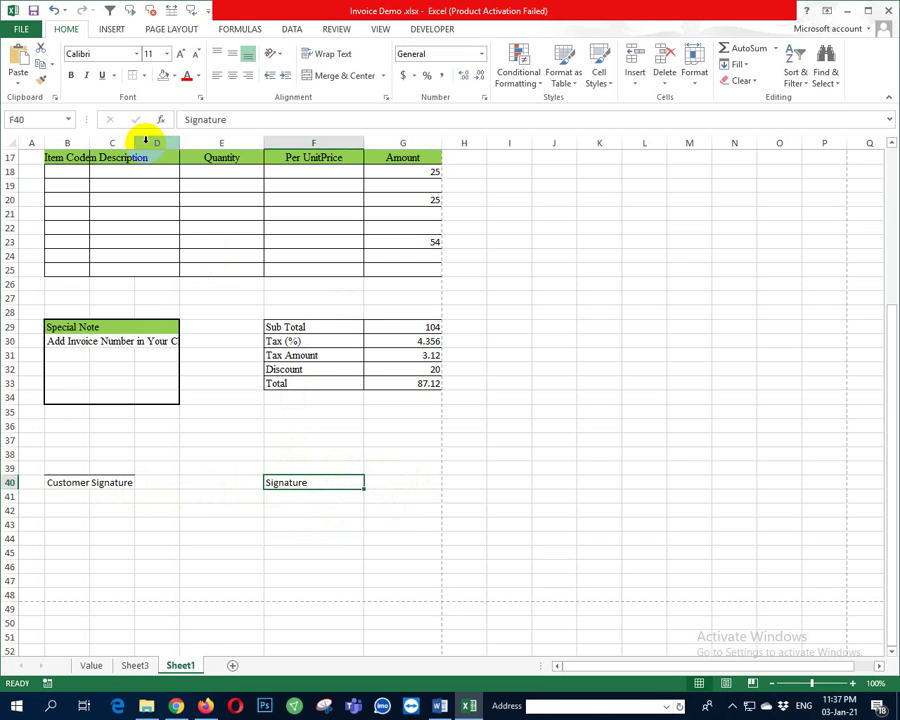
click(101, 75)
click(374, 515)
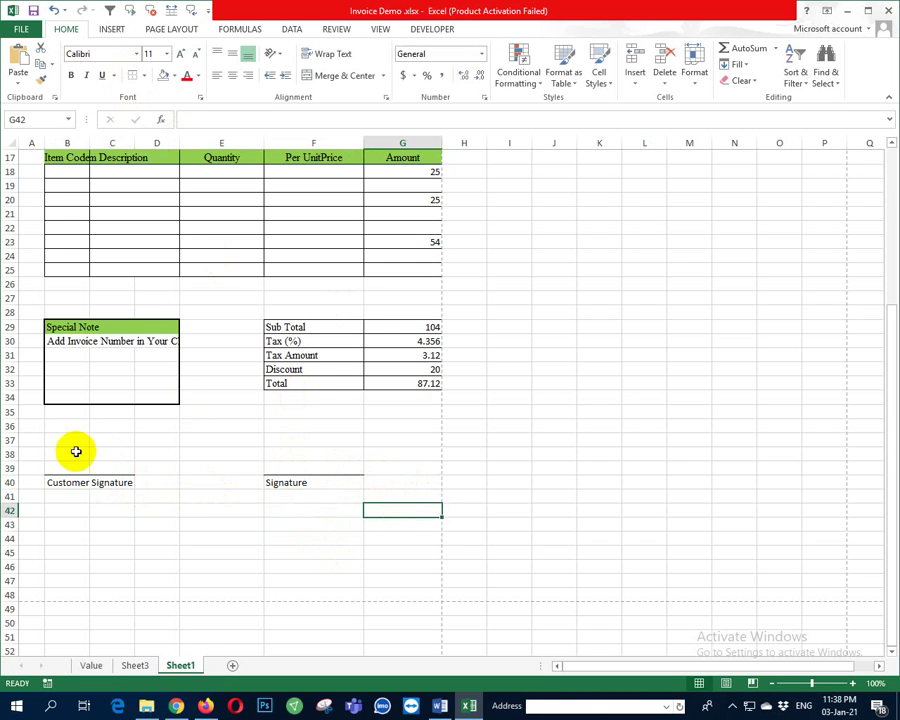
drag(66, 476, 383, 502)
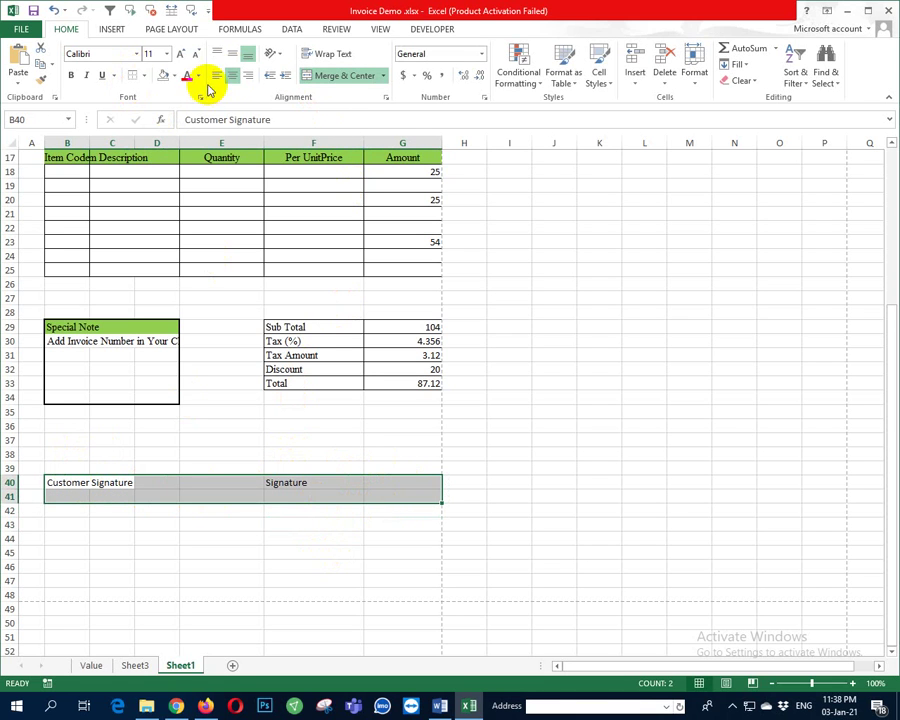
click(231, 60)
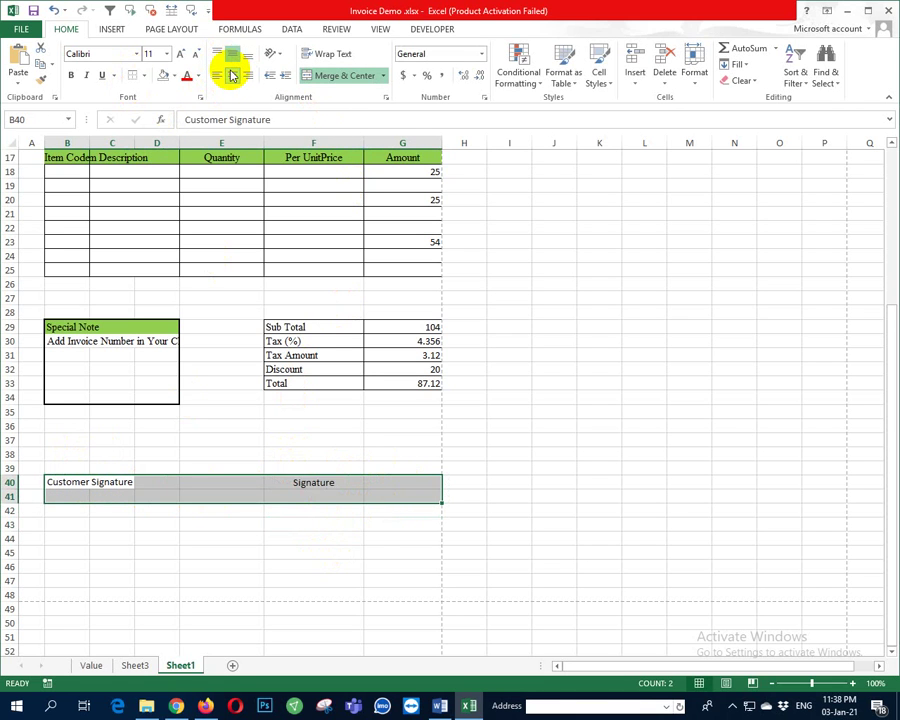
click(400, 549)
click(490, 482)
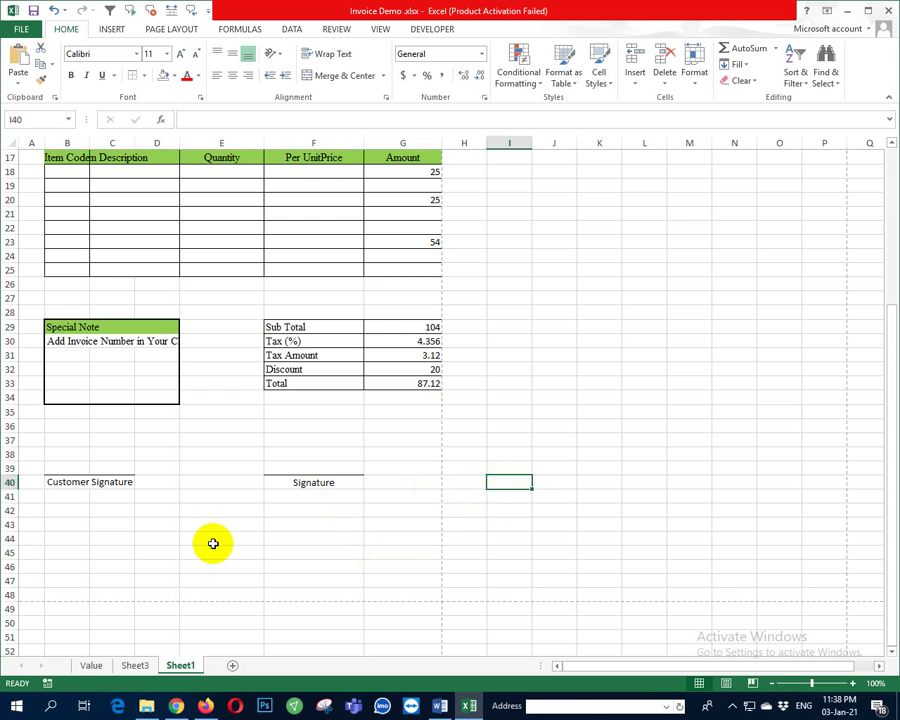
click(67, 538)
Apply All Borders to E11:E15 and then to the whole Bill To block B11:E15
scroll(270, 466, up, 4)
scroll(284, 416, up, 1)
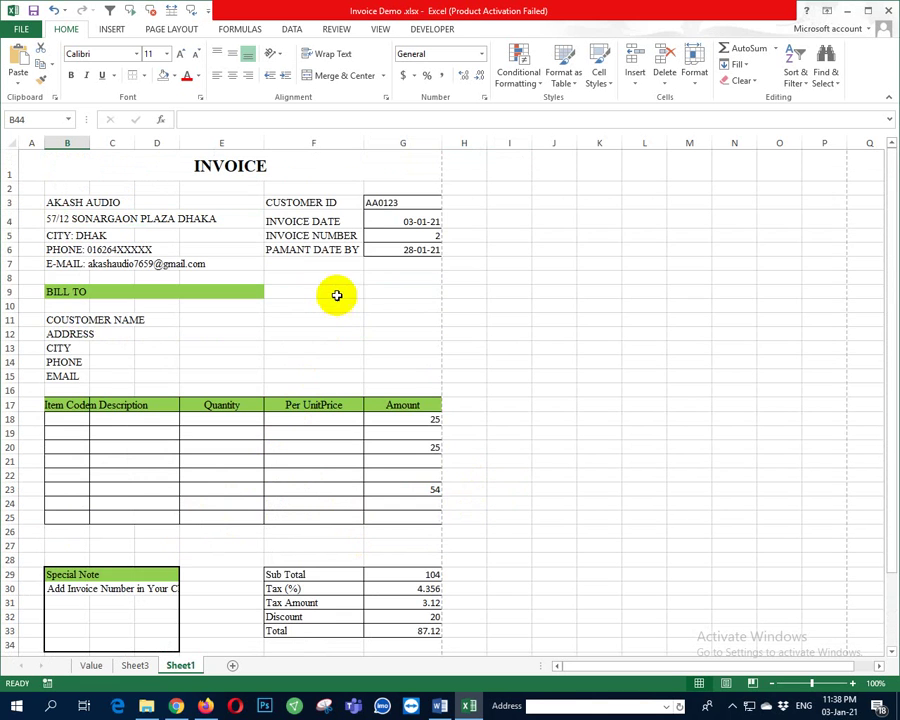
scroll(338, 290, down, 5)
scroll(339, 300, up, 5)
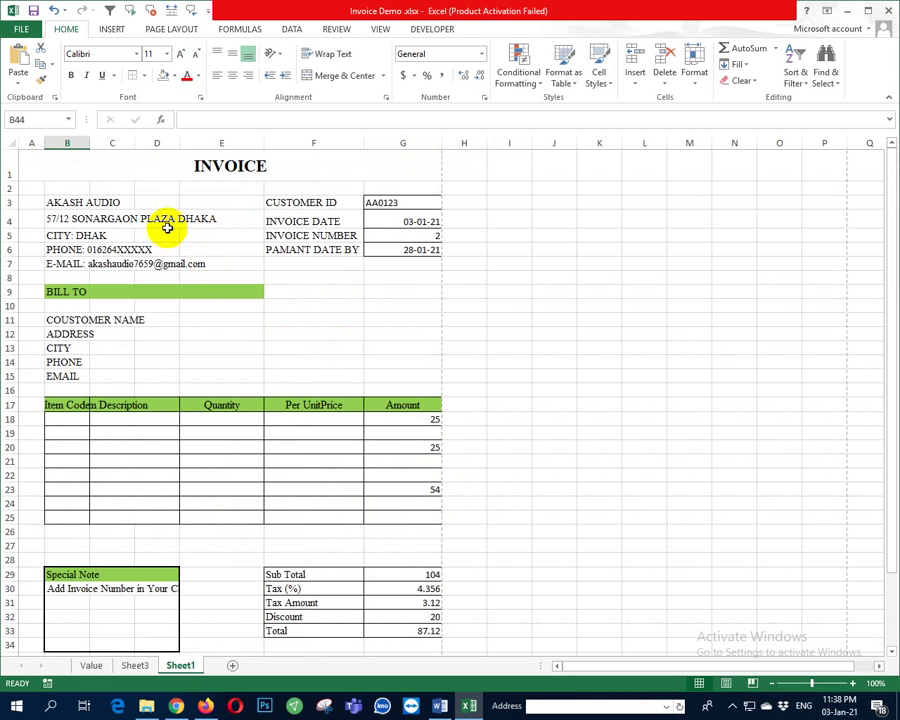
click(221, 335)
click(150, 322)
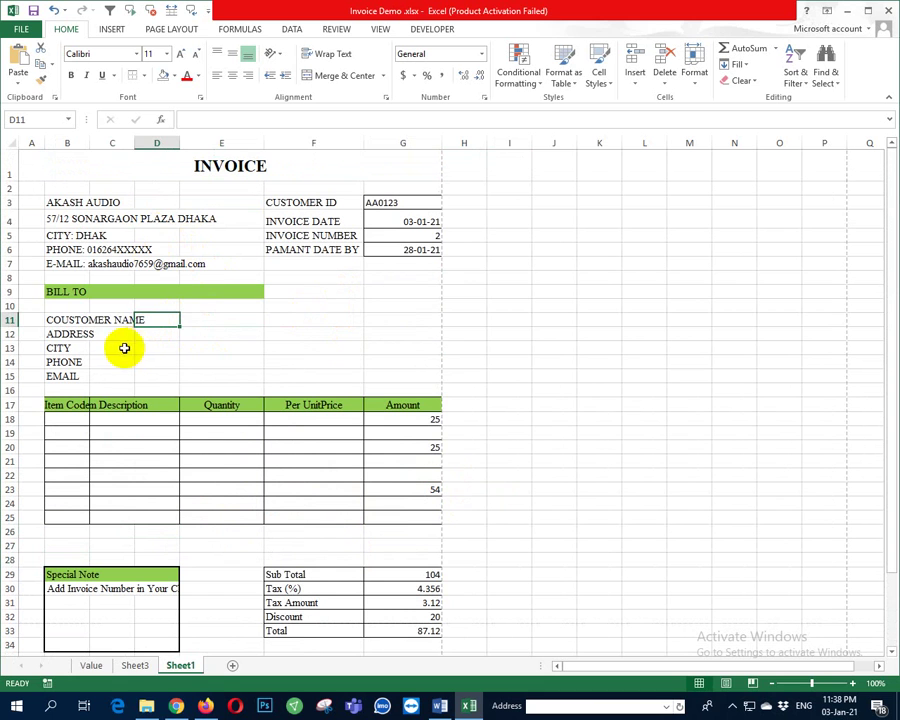
click(214, 322)
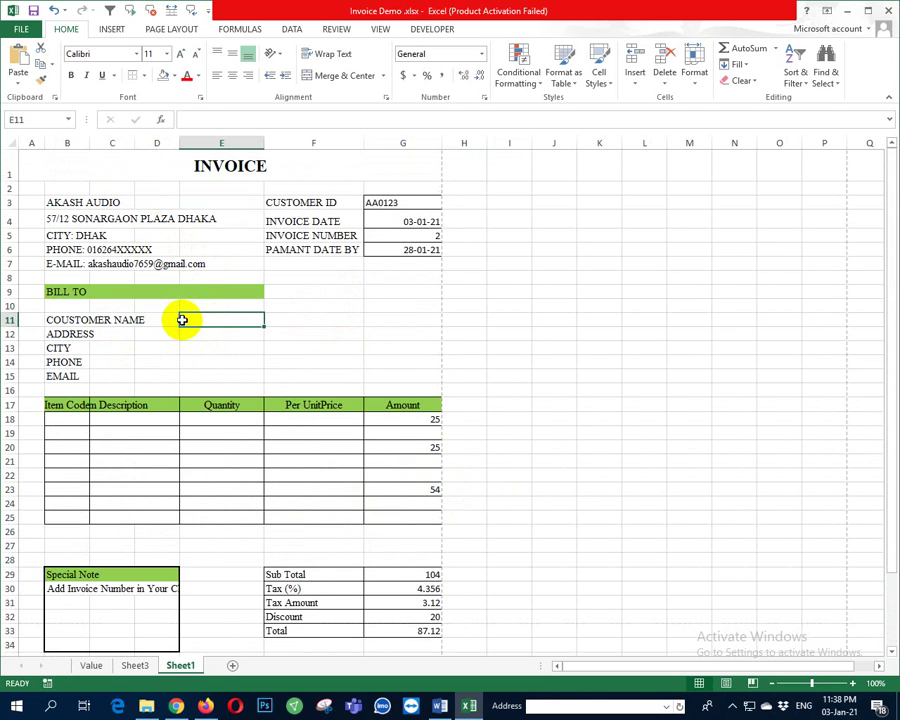
drag(182, 320, 190, 378)
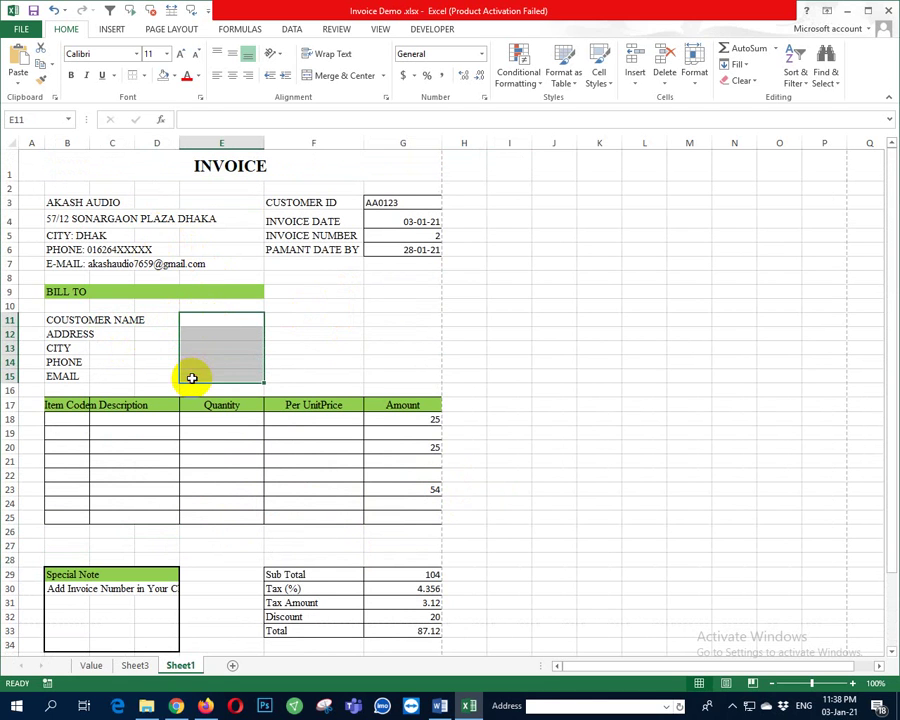
click(143, 77)
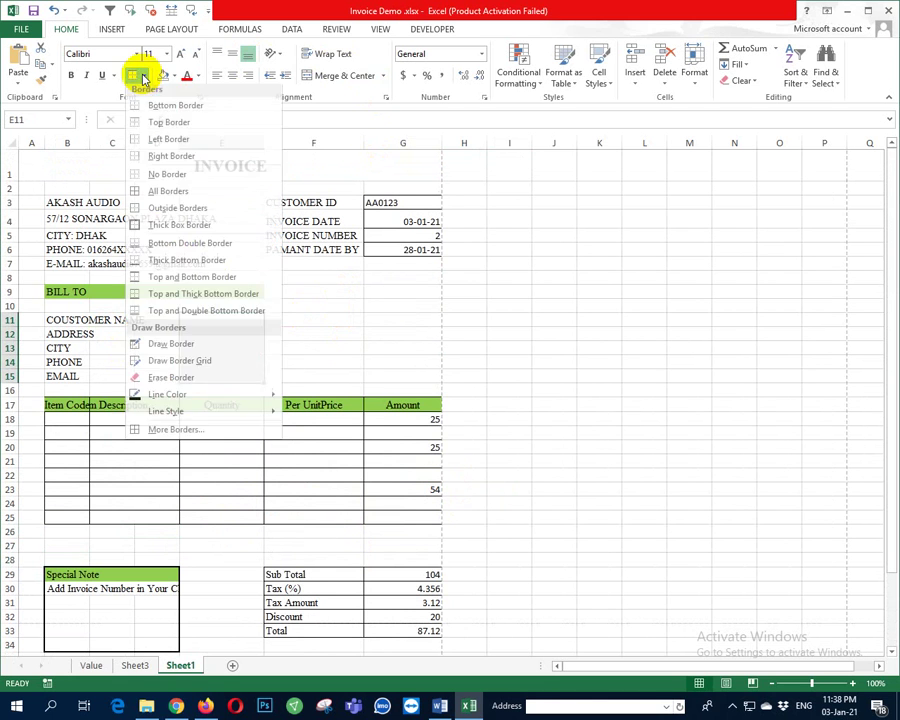
click(168, 196)
click(506, 380)
click(82, 319)
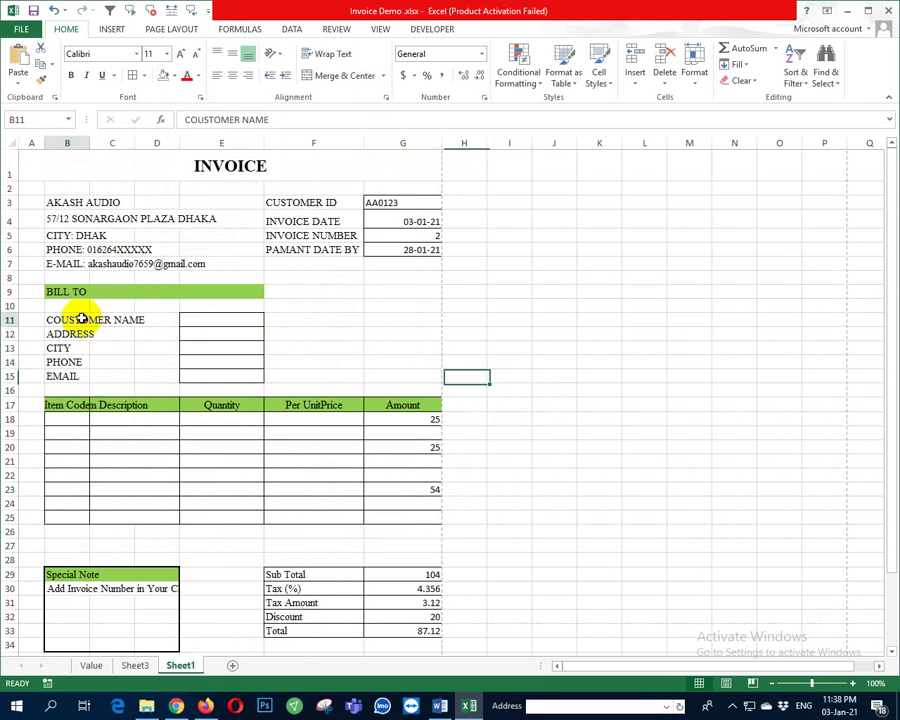
drag(82, 319, 237, 373)
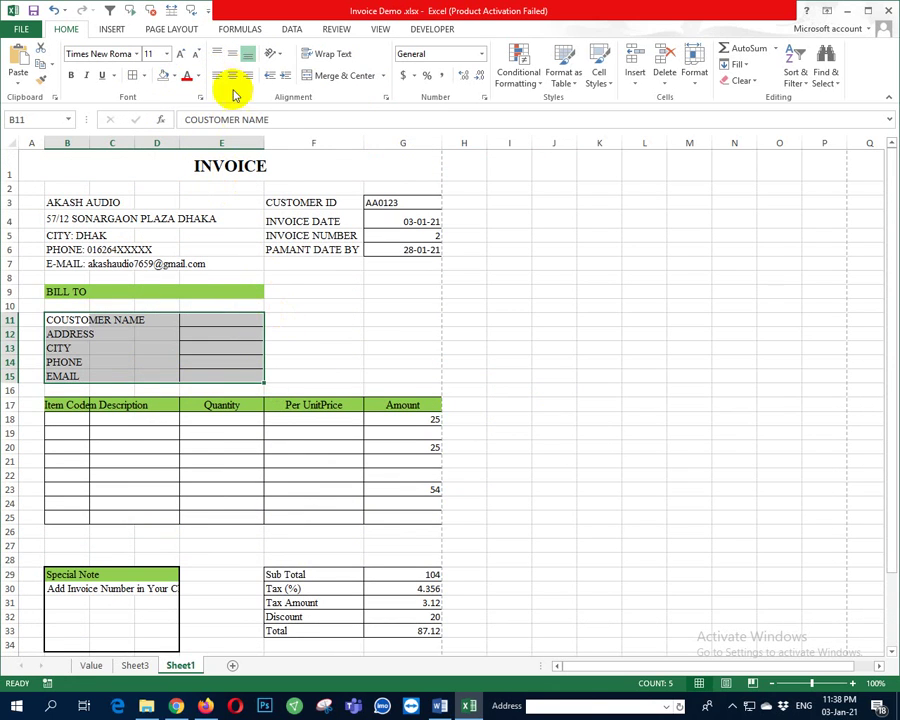
click(132, 75)
click(462, 404)
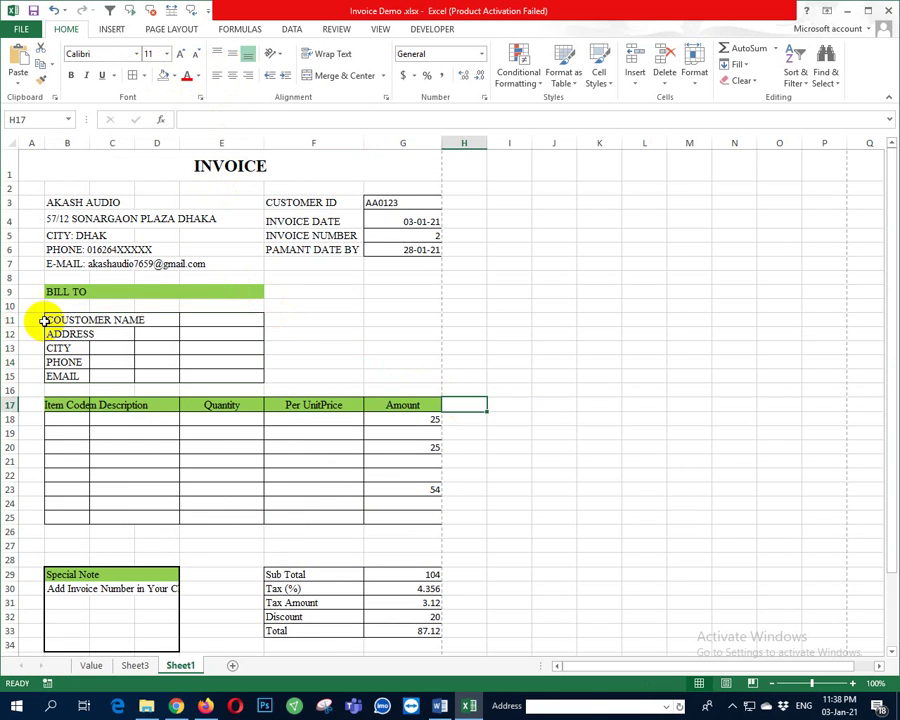
Merge and center columns B–D for each label row: name, address, city, phone, email
drag(72, 320, 140, 320)
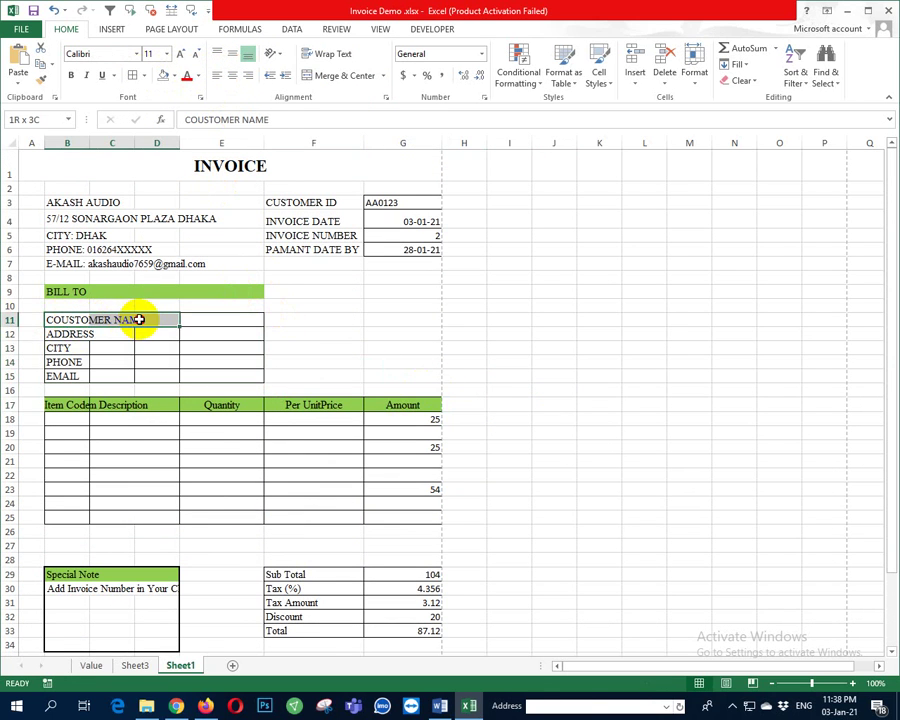
click(330, 78)
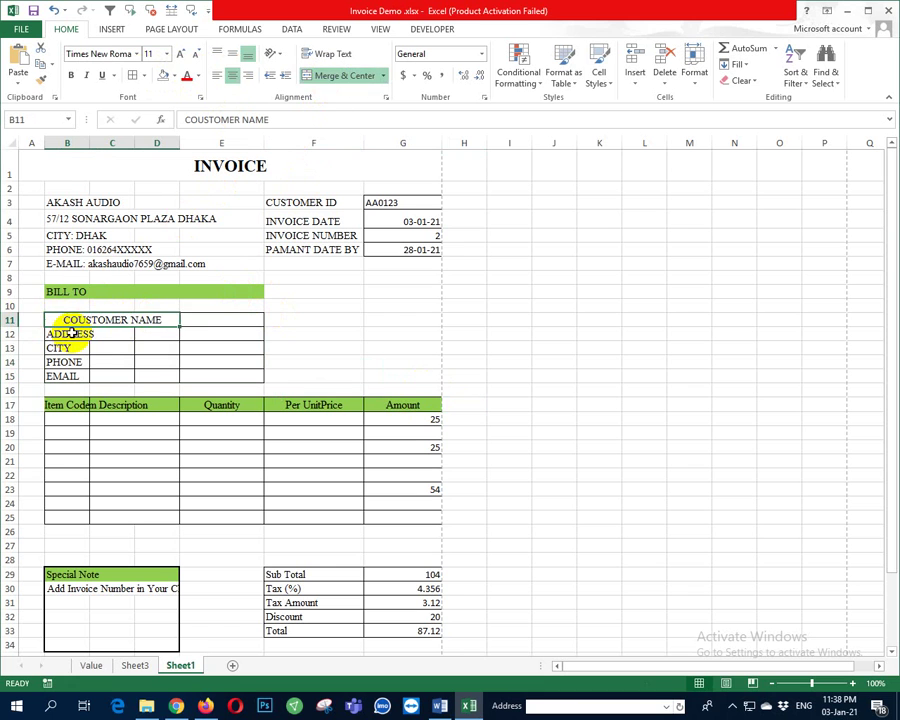
drag(72, 333, 144, 333)
click(341, 75)
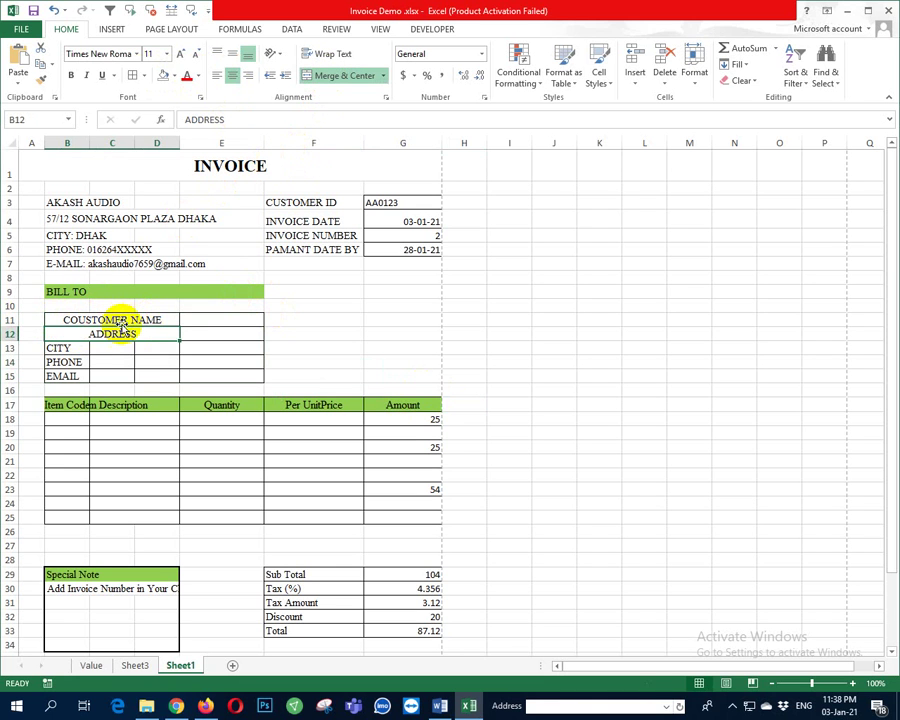
drag(60, 347, 151, 345)
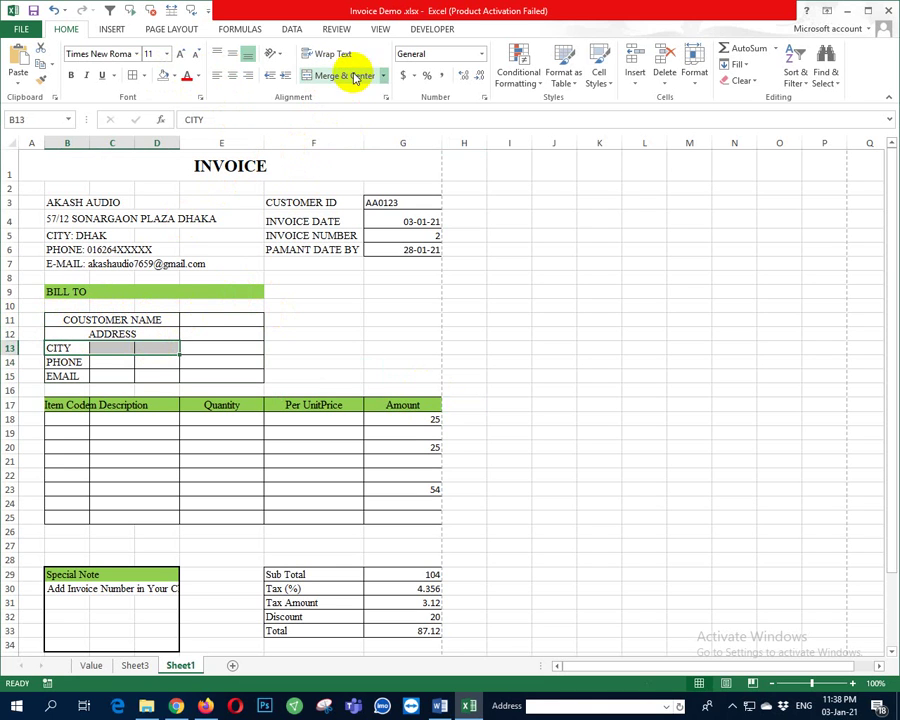
click(345, 76)
click(89, 362)
drag(89, 362, 146, 363)
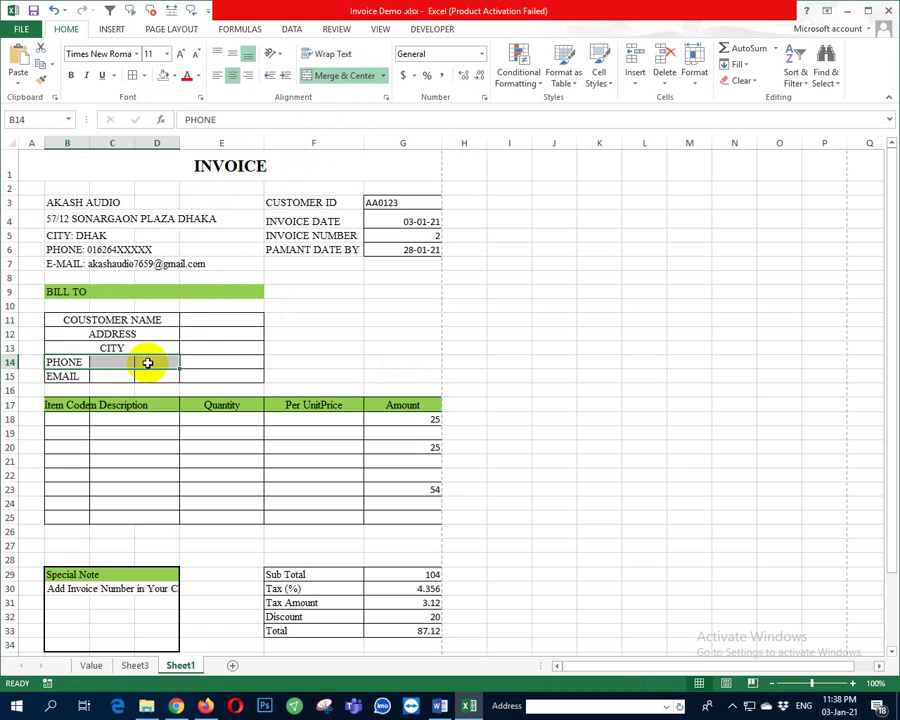
click(323, 75)
click(60, 375)
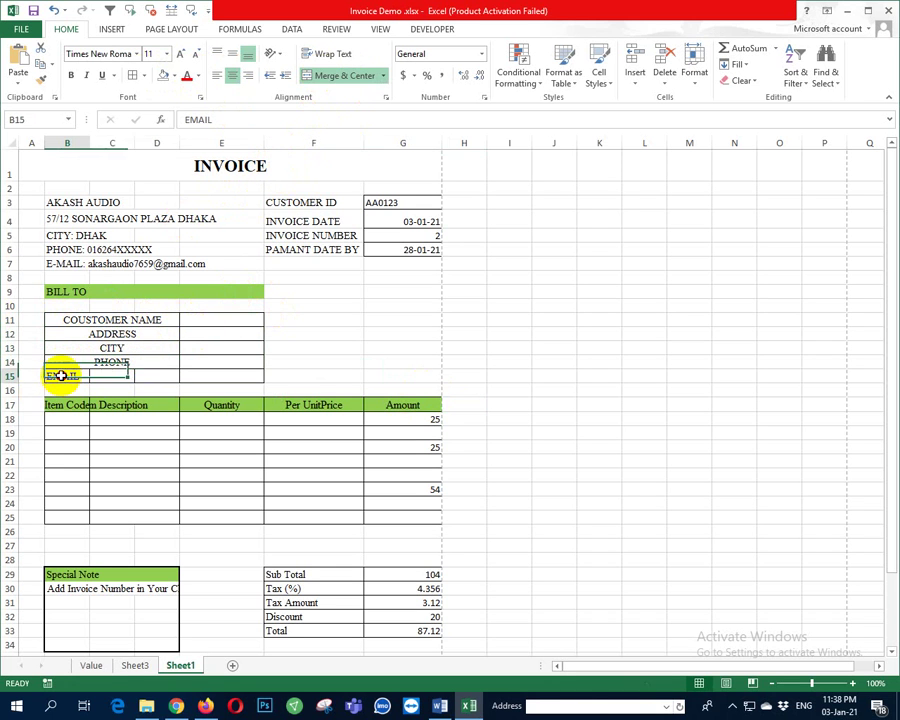
drag(60, 375, 155, 372)
click(327, 76)
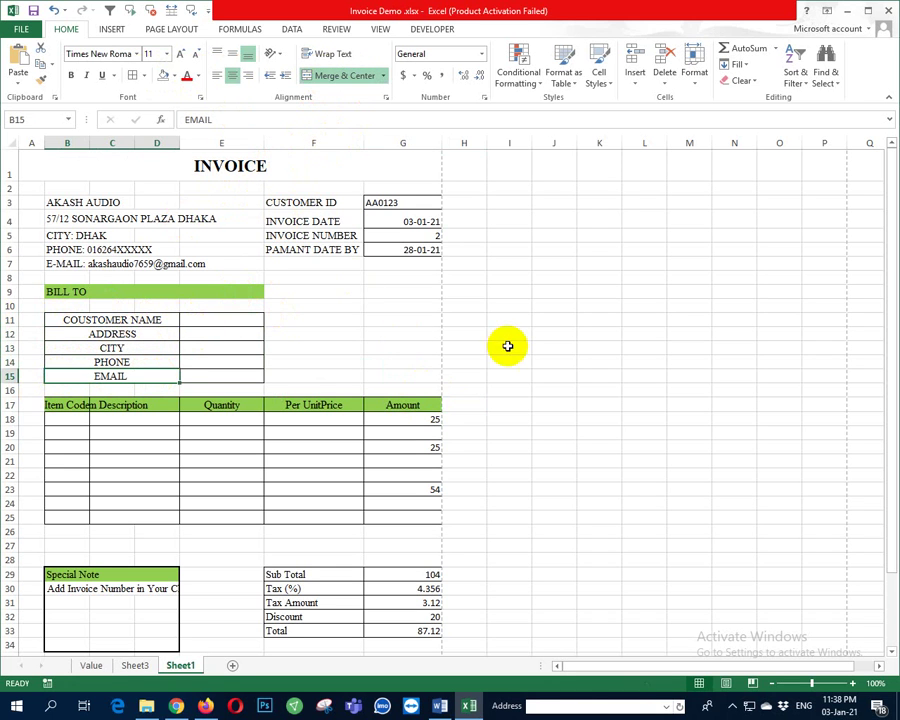
Left-align the merged Bill To labels in B11:D15
click(507, 346)
drag(100, 319, 102, 378)
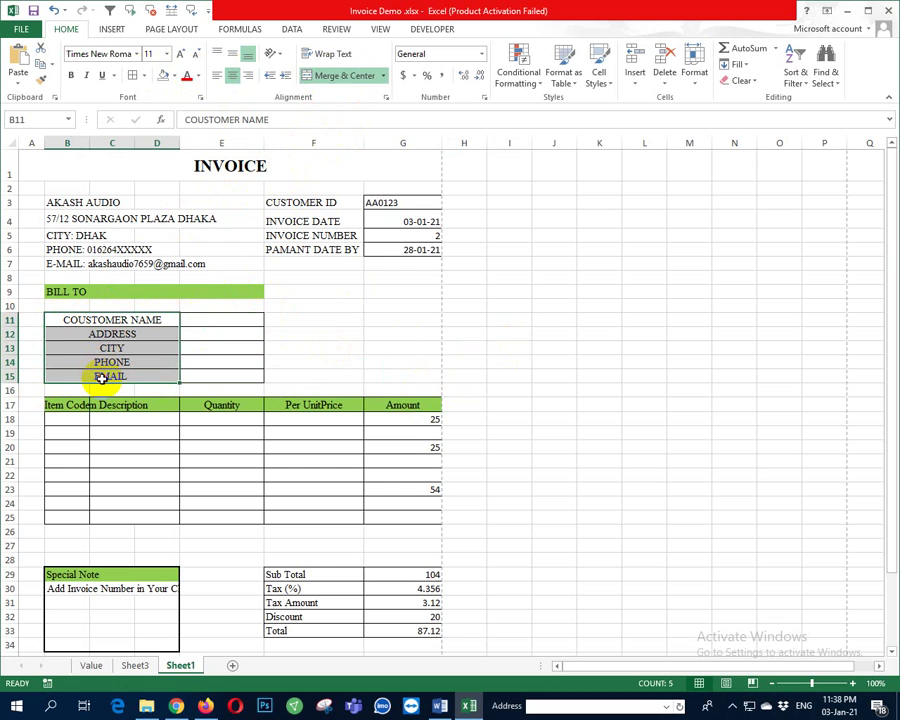
click(216, 75)
click(598, 332)
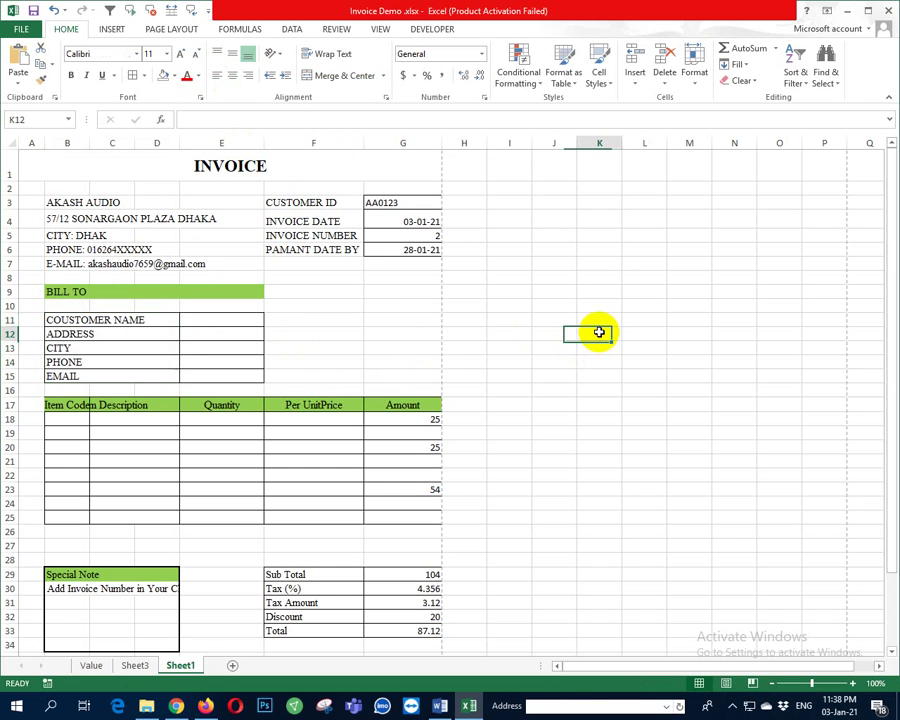
Merge E11:G11, fill the merged entry cell down to row 15, and border E11:G15
mouse_move(255, 319)
mouse_down()
mouse_move(410, 320)
mouse_move(396, 319)
mouse_up()
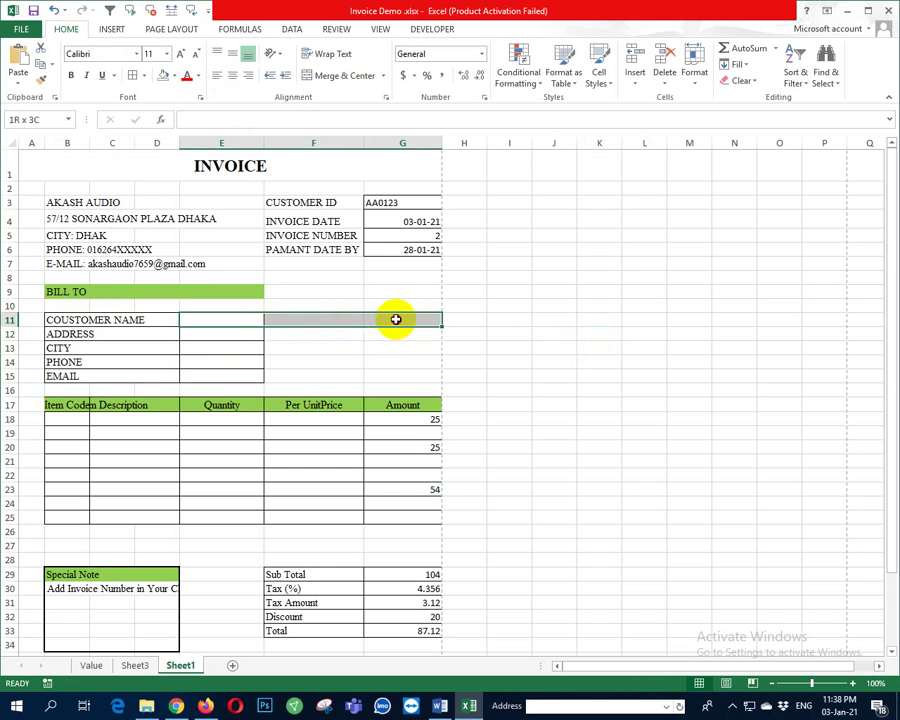
click(345, 75)
click(509, 347)
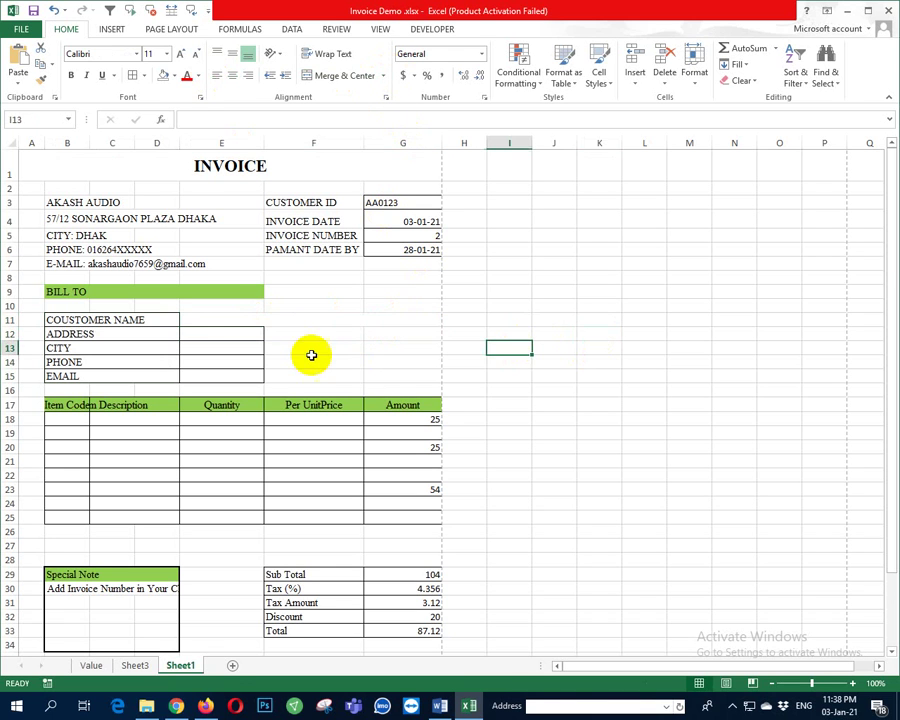
click(209, 321)
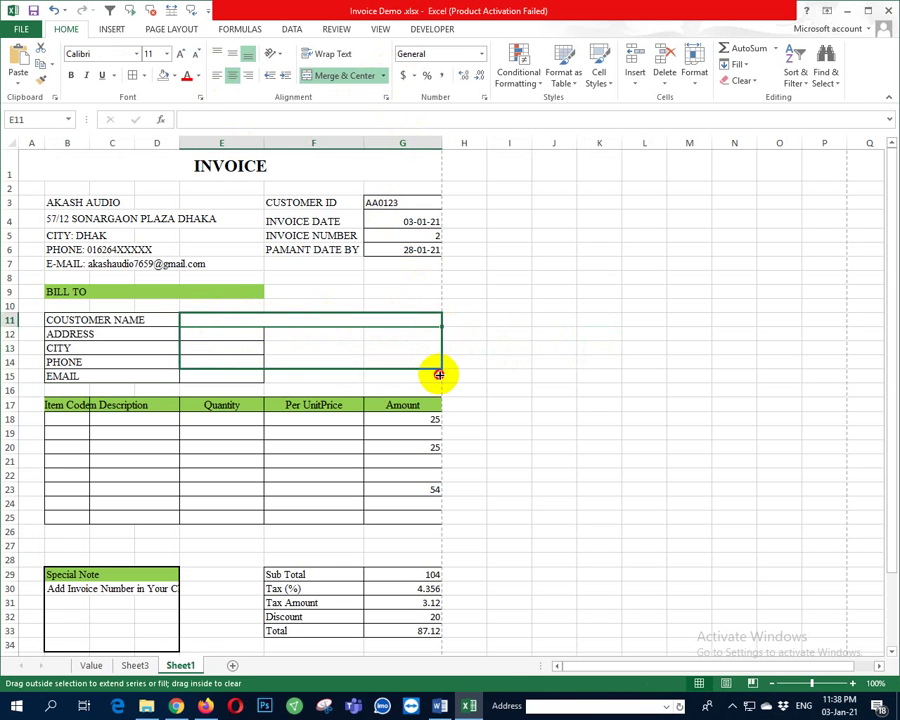
drag(442, 323, 436, 372)
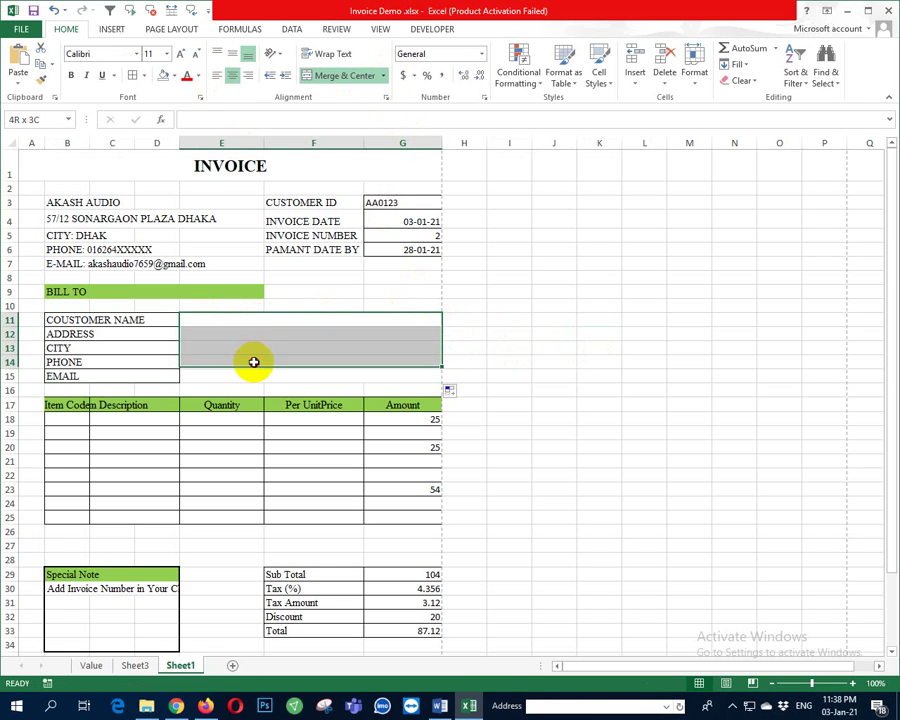
drag(254, 322, 253, 371)
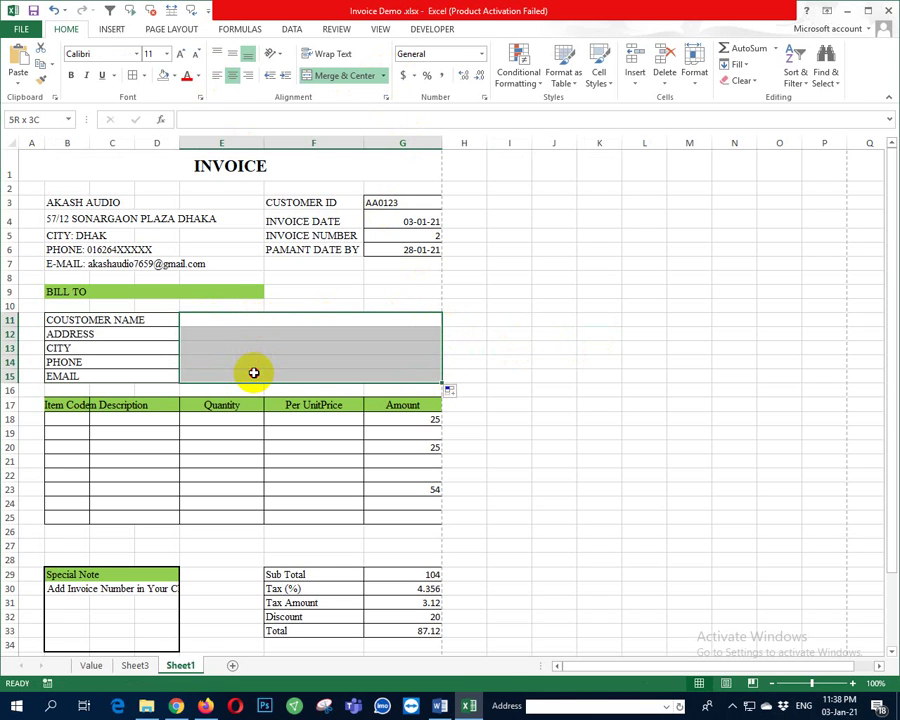
click(130, 76)
click(588, 430)
click(125, 330)
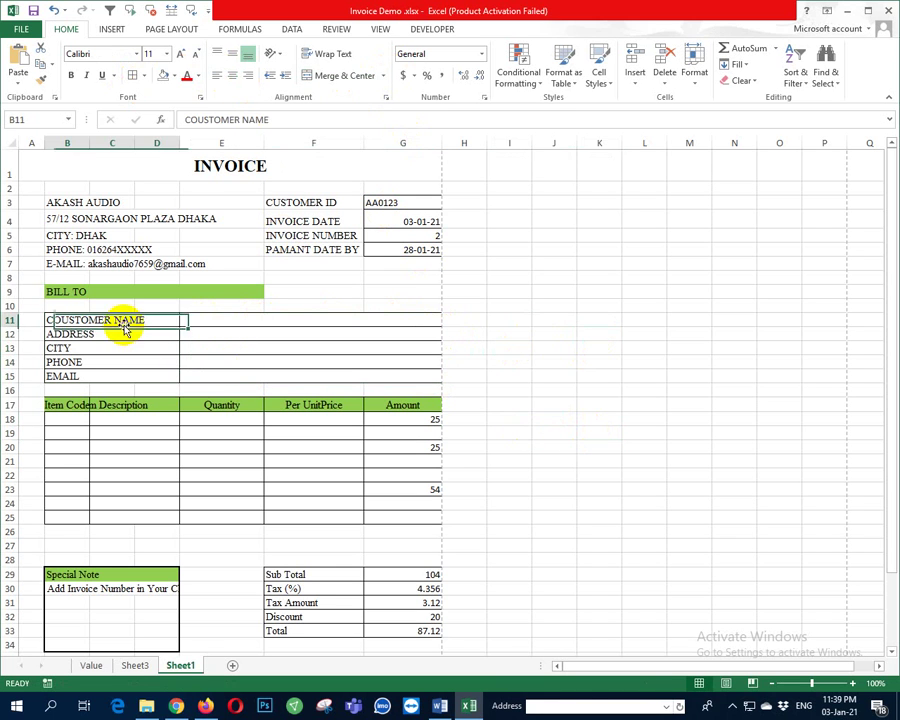
click(232, 324)
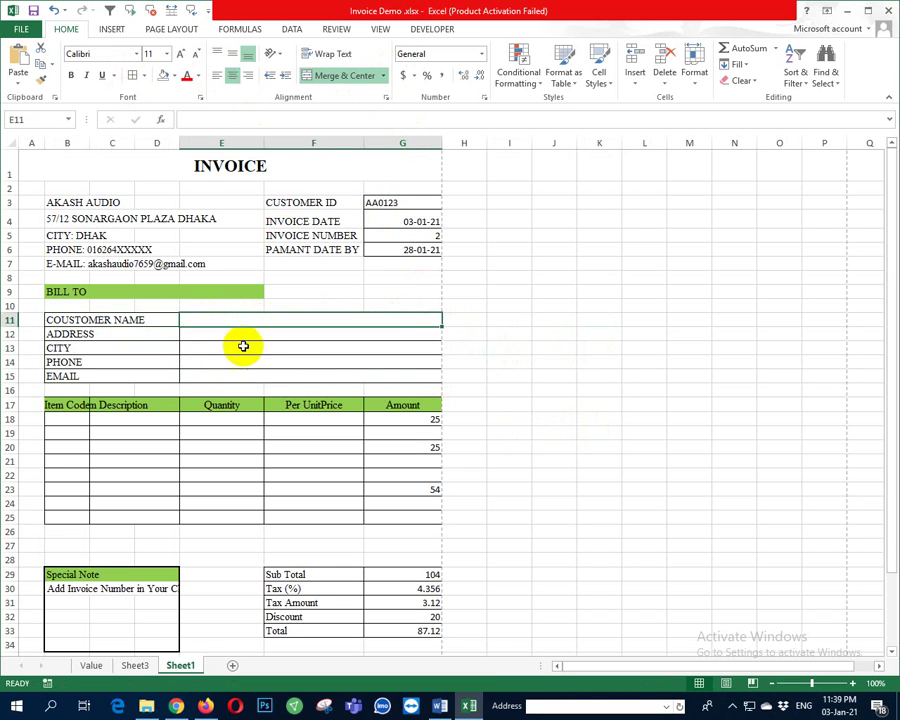
click(156, 292)
click(170, 336)
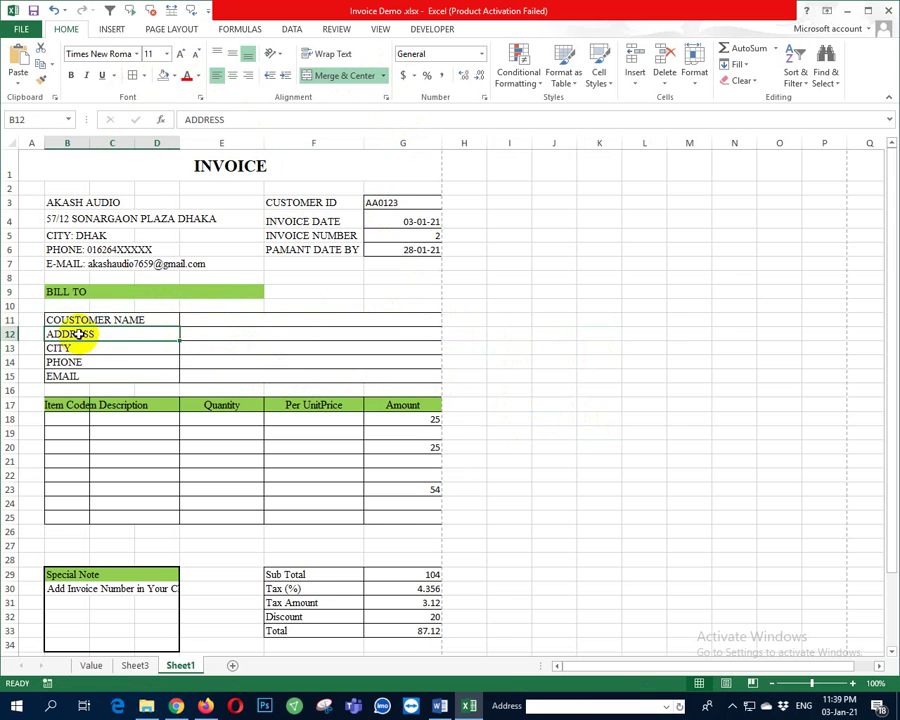
click(219, 320)
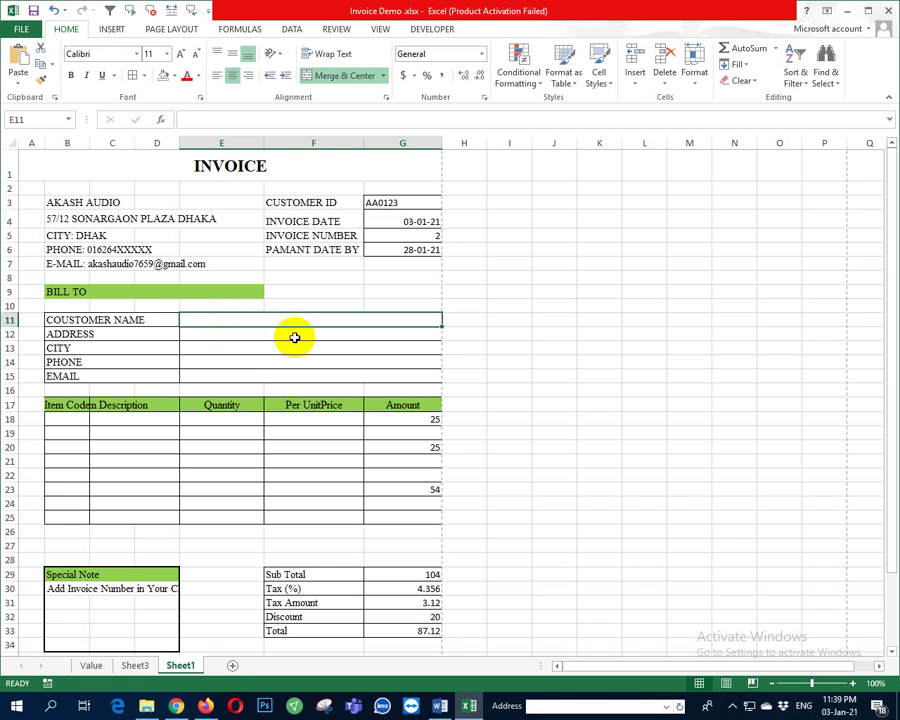
Type the customer's name, address, city, phone number and e-mail into E11 through E15
text(S)
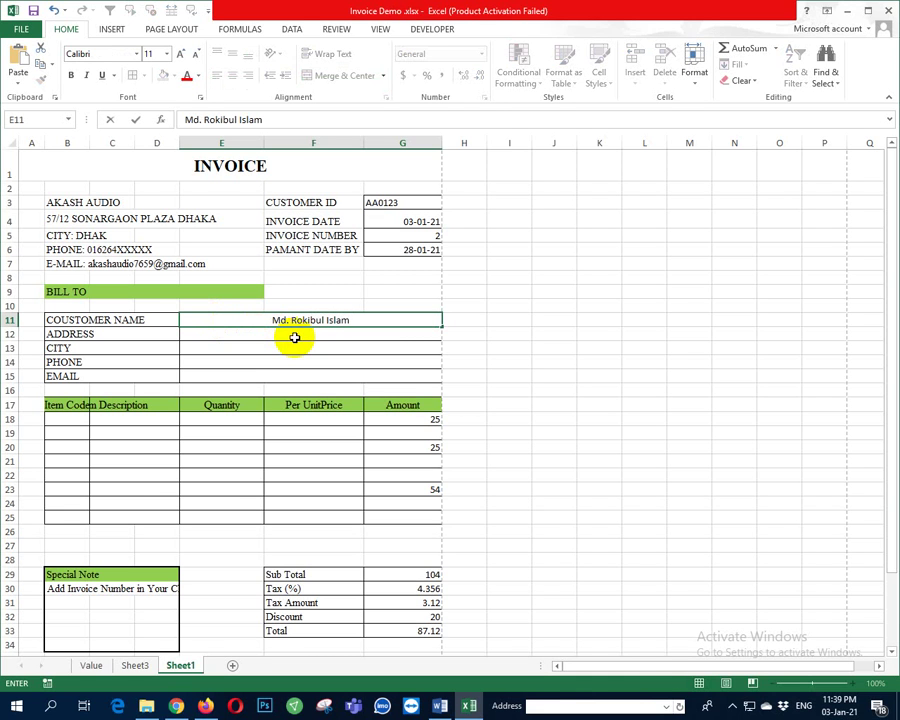
key(Return)
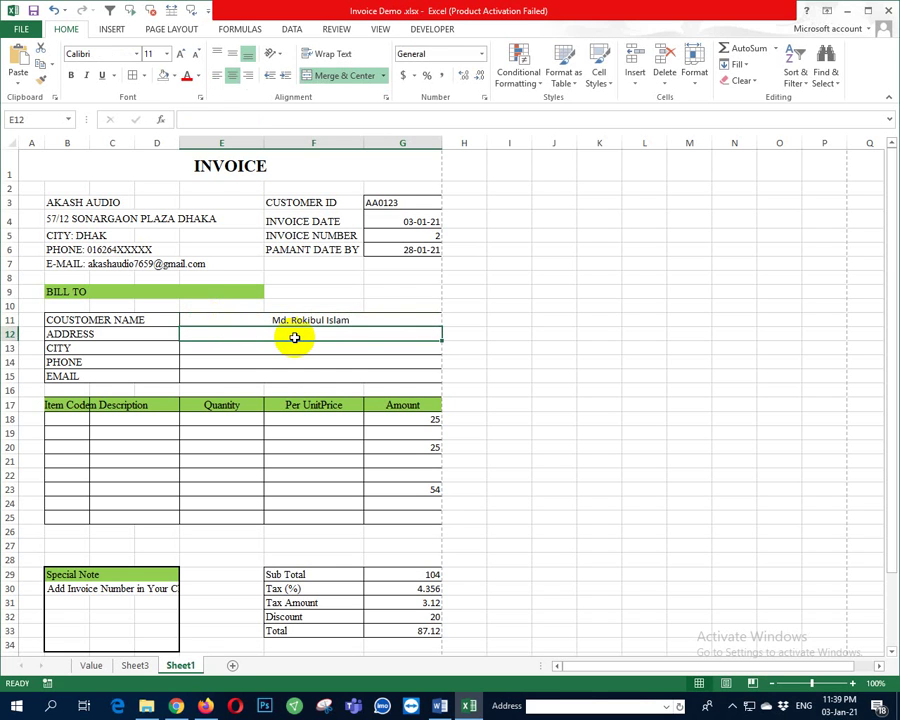
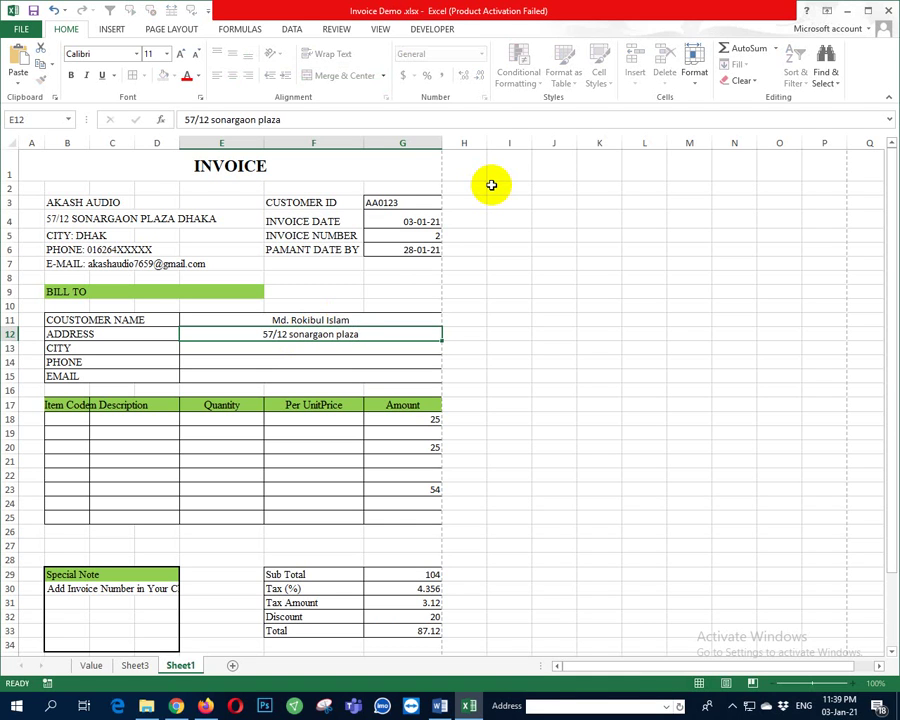
key(Return)
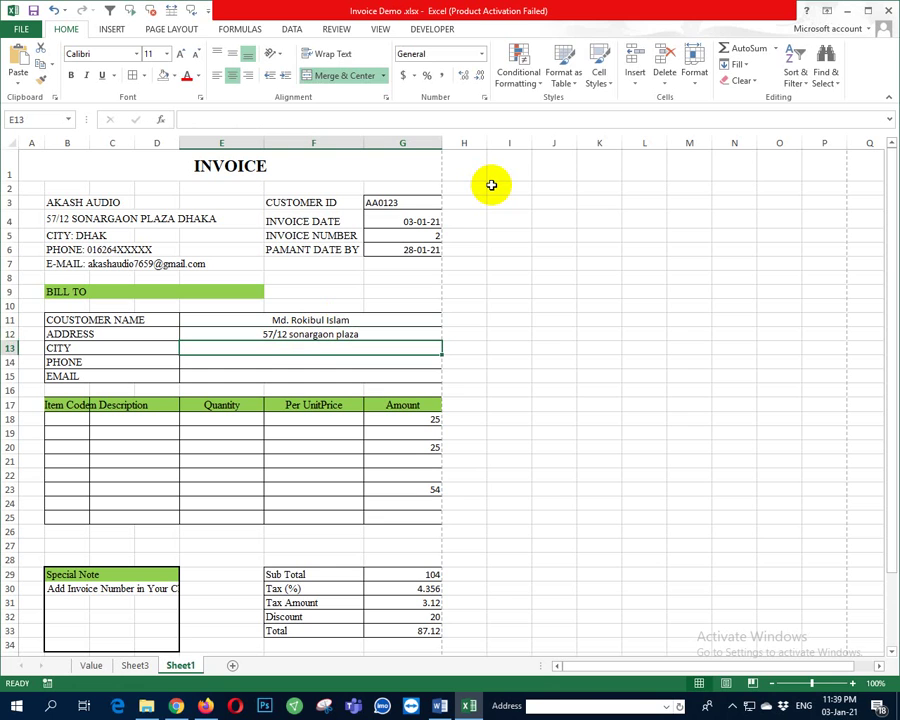
text(Dhaka)
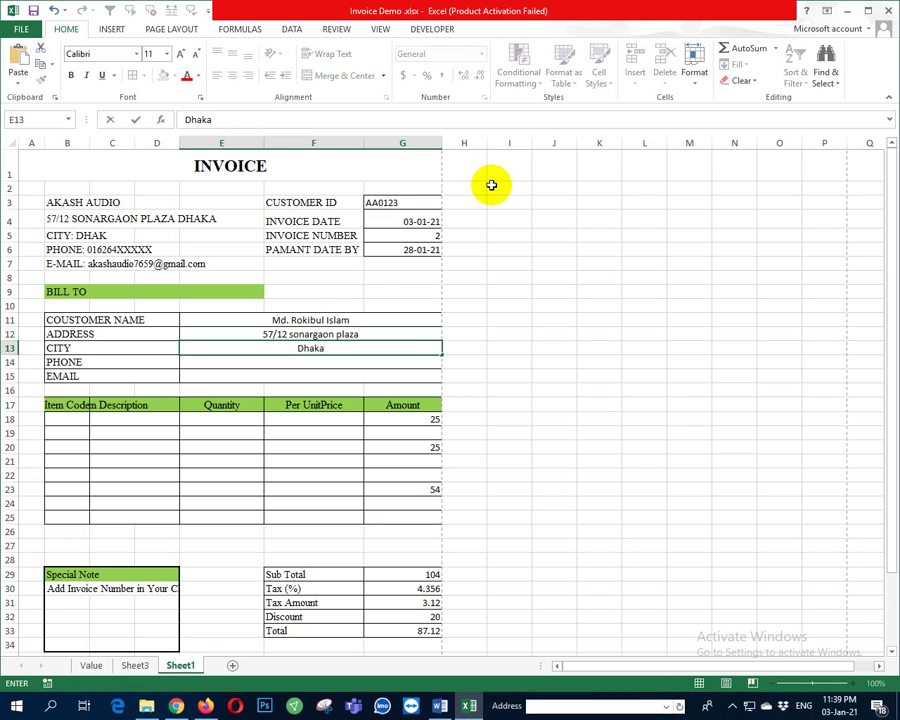
key(Return)
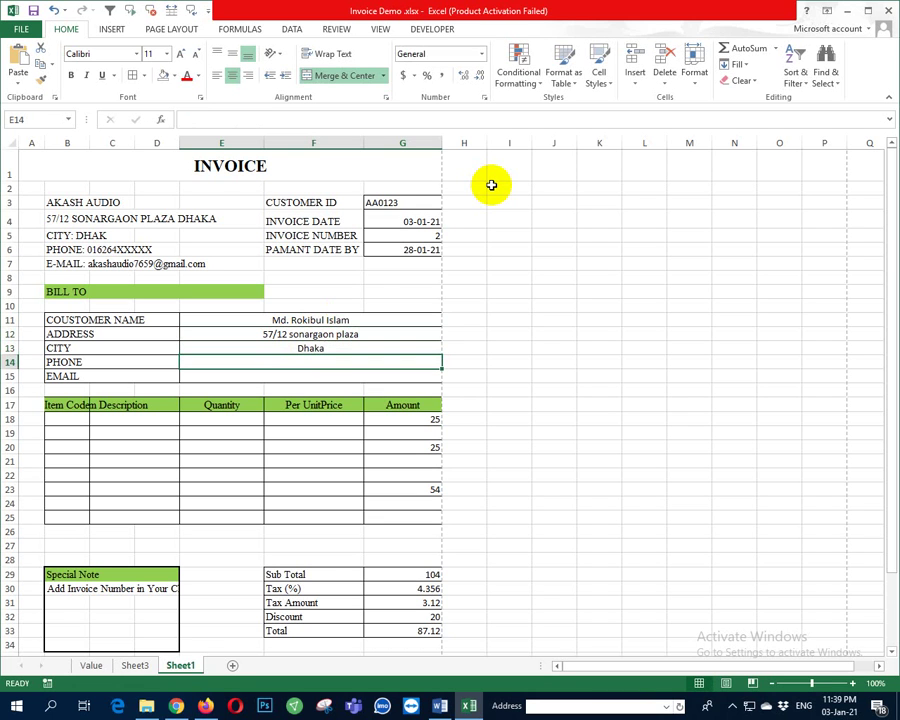
text(019xxxxxxx)
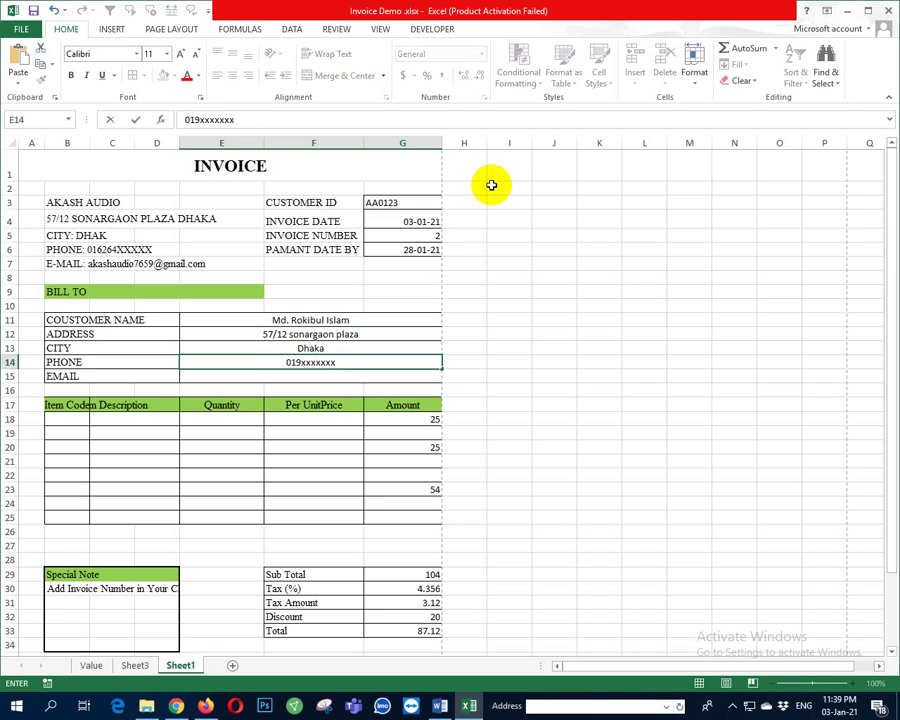
key(Return)
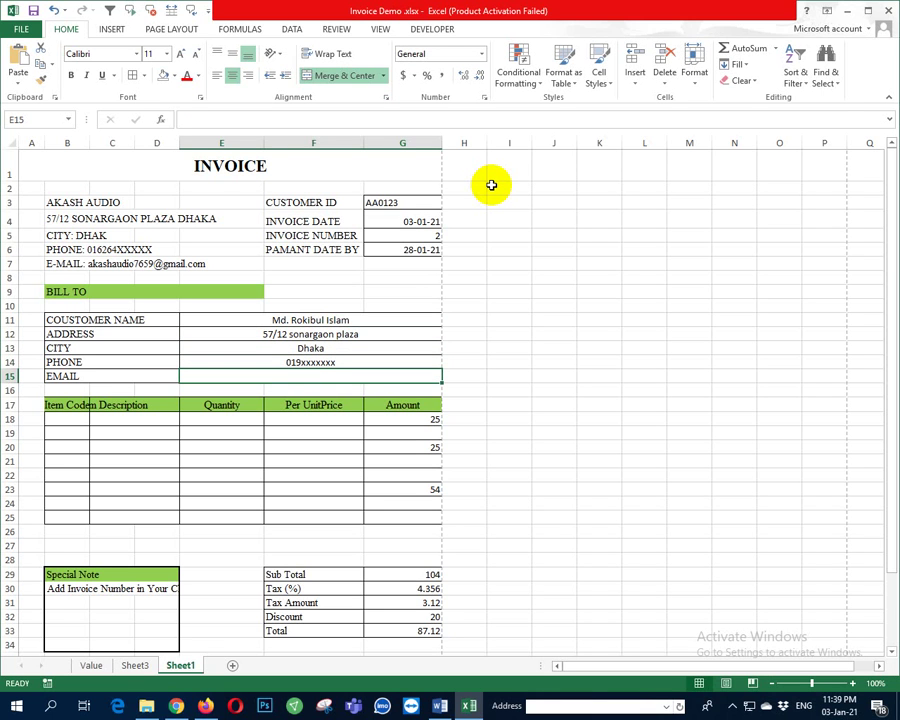
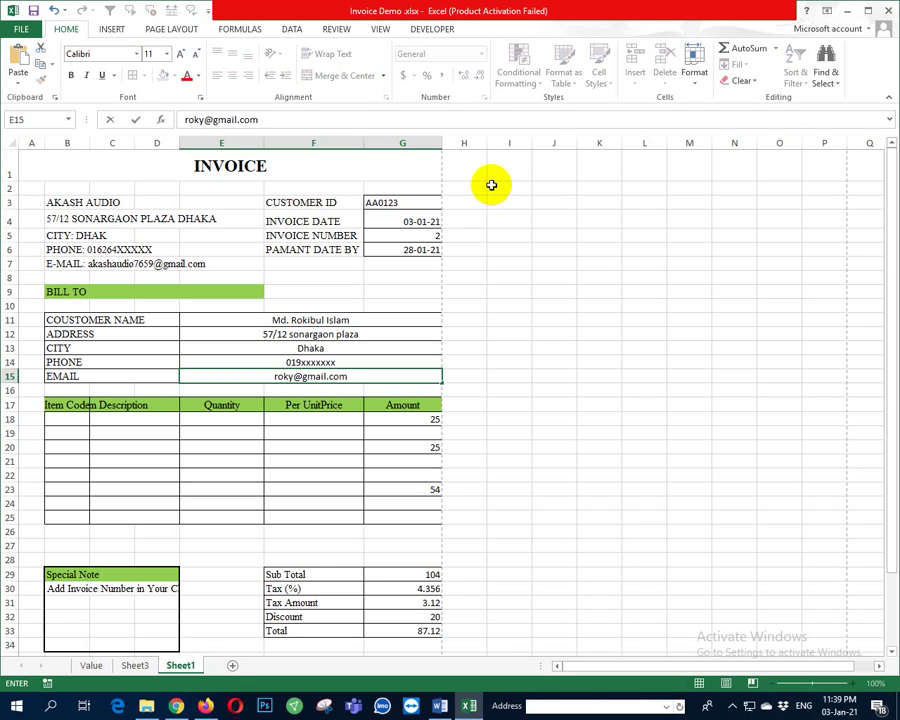
key(Return)
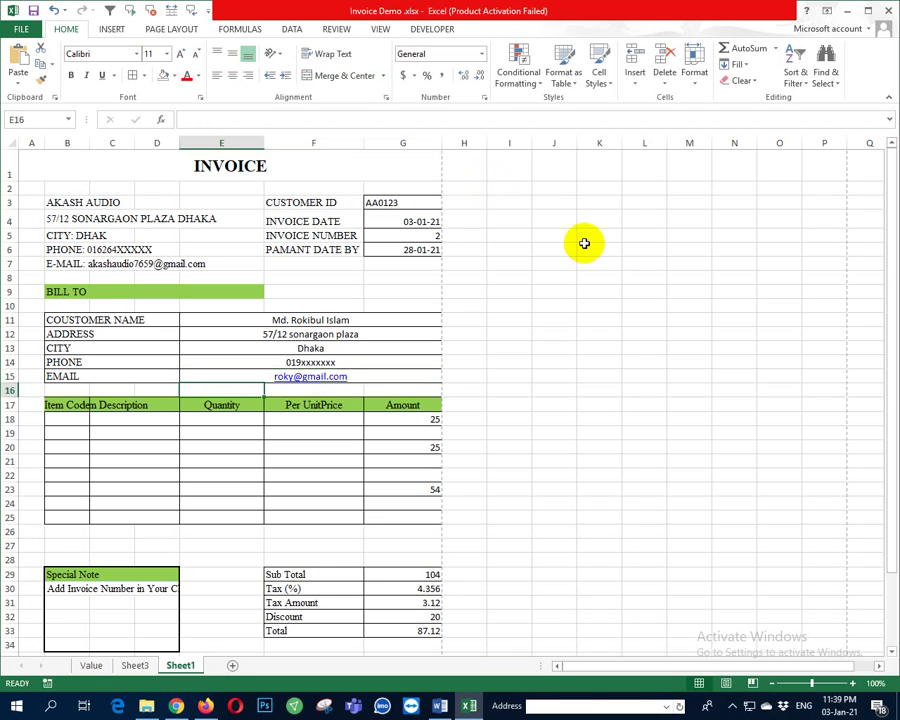
Remove the hyperlink from the customer's e-mail in E15 so it is plain text
drag(370, 320, 360, 372)
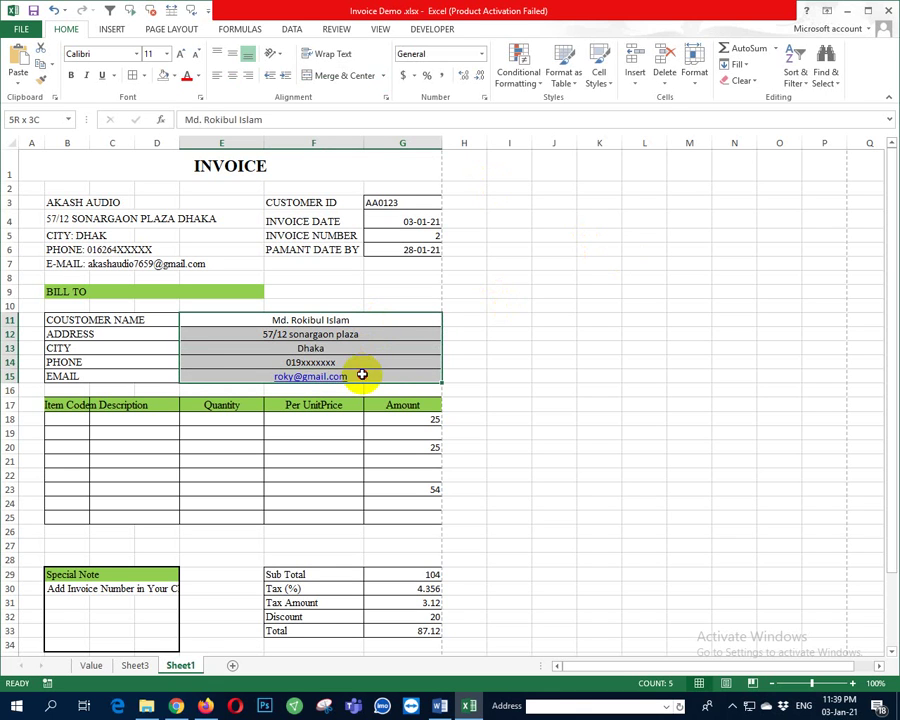
click(641, 402)
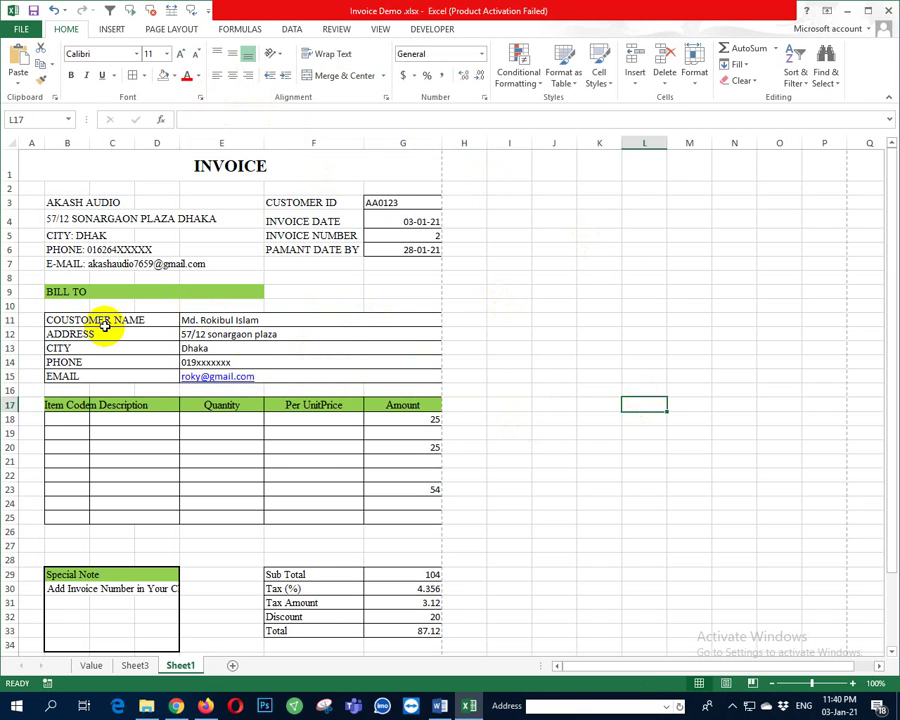
click(338, 322)
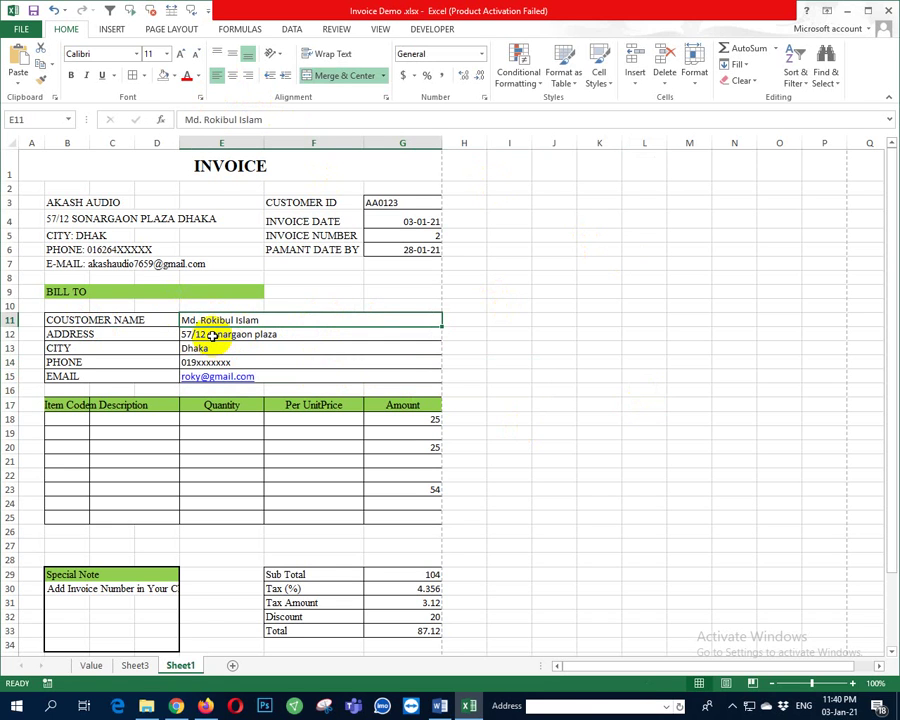
click(245, 380)
right_click(248, 382)
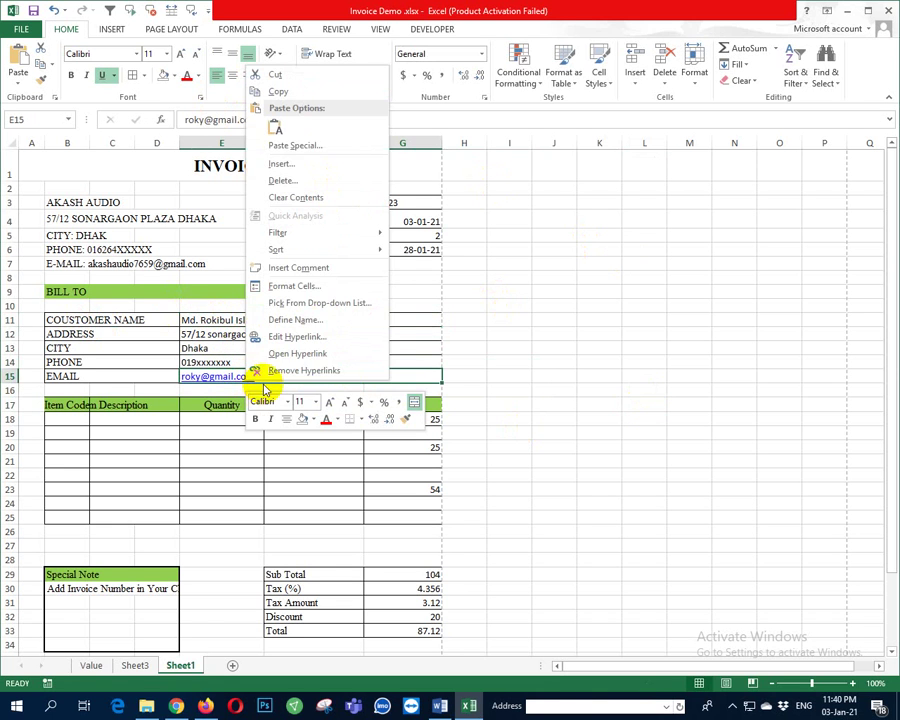
click(277, 371)
click(505, 376)
click(240, 374)
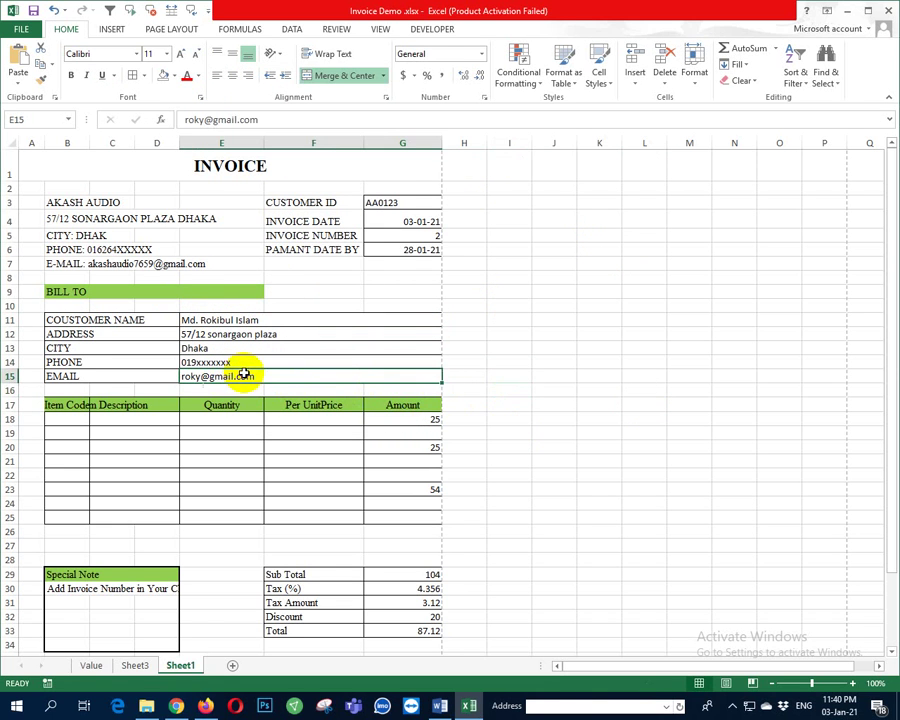
click(652, 436)
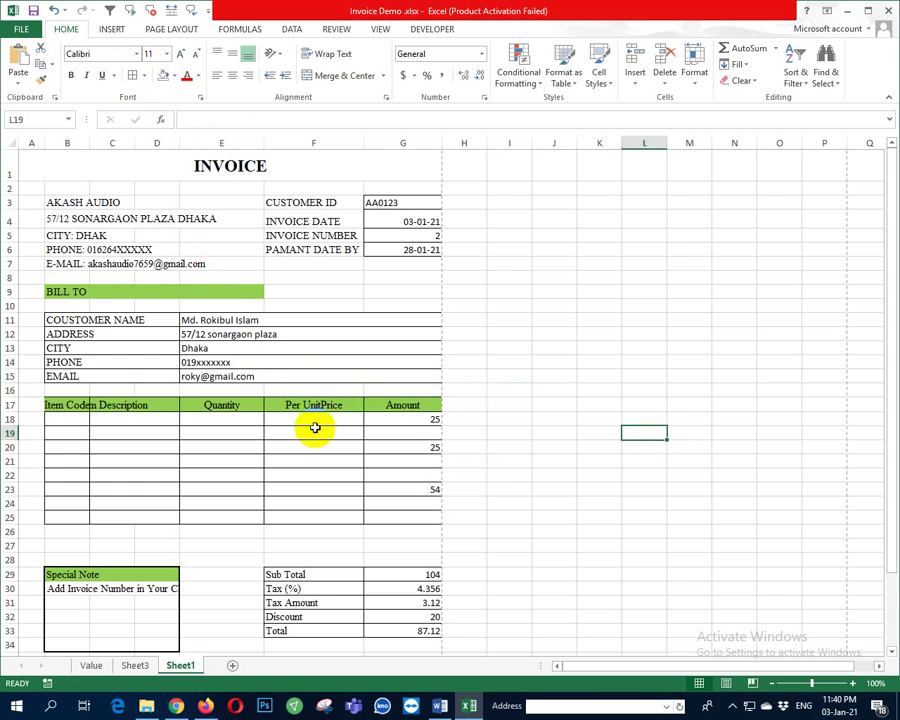
scroll(315, 426, down, 3)
click(560, 492)
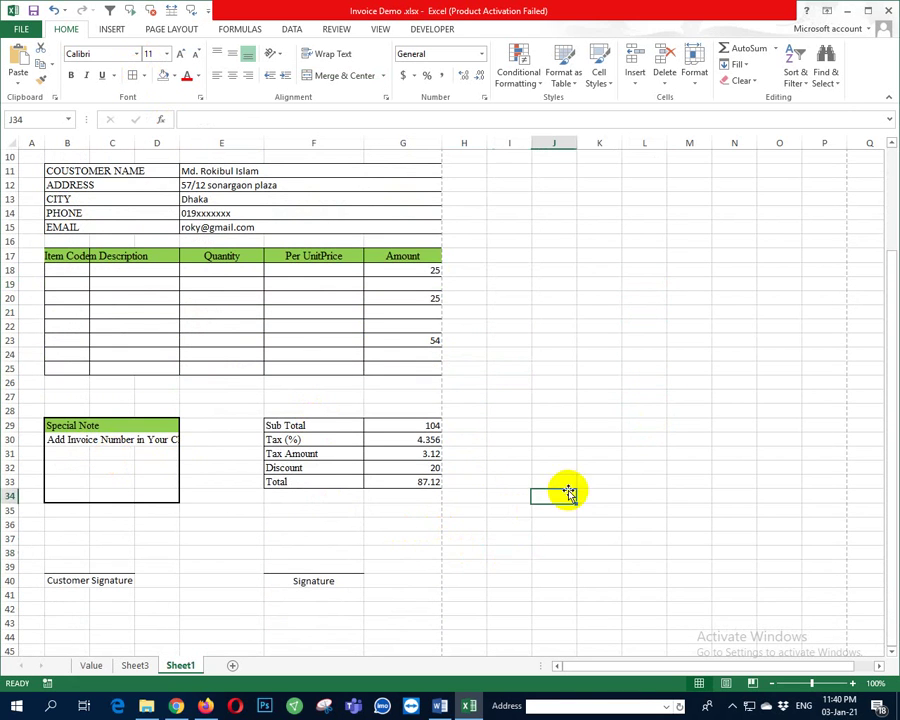
scroll(323, 446, down, 4)
On Sheet3, review B45's footer formula ="Please make sure your cheque is payable to "&B3
click(135, 665)
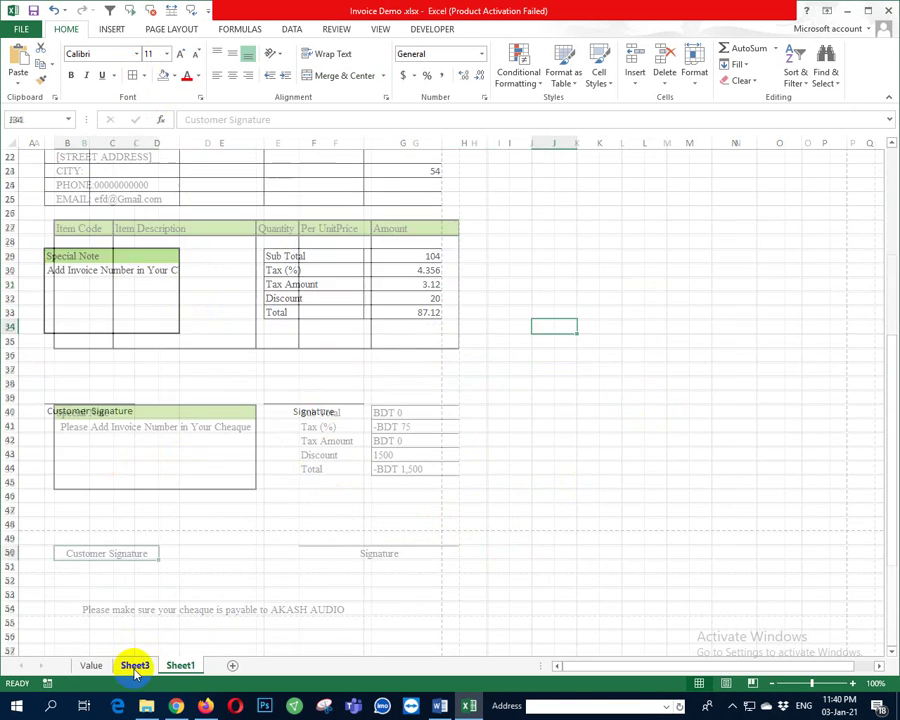
scroll(239, 568, down, 3)
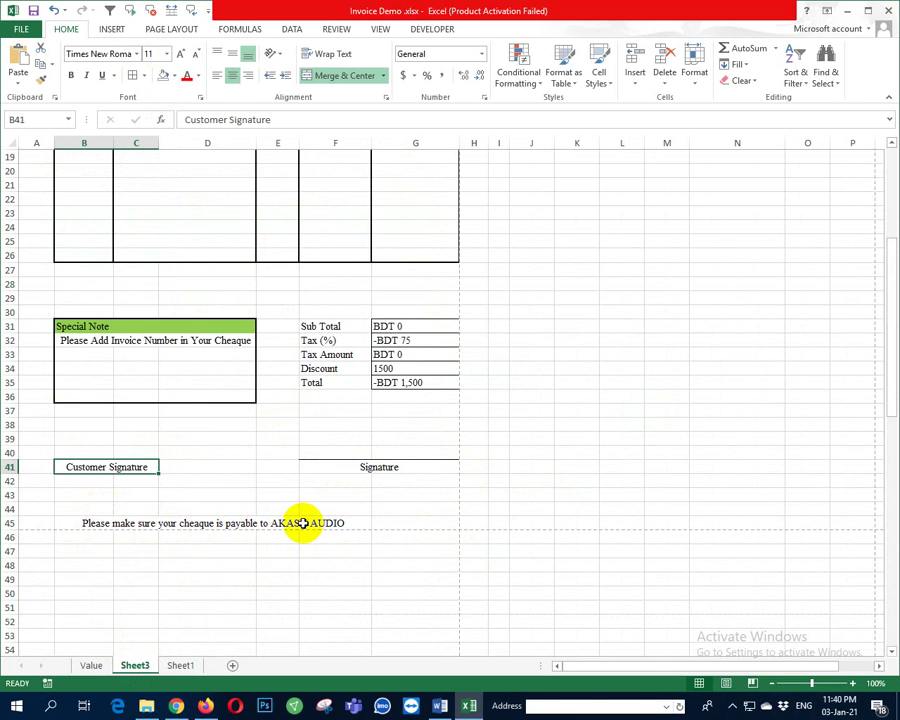
click(281, 522)
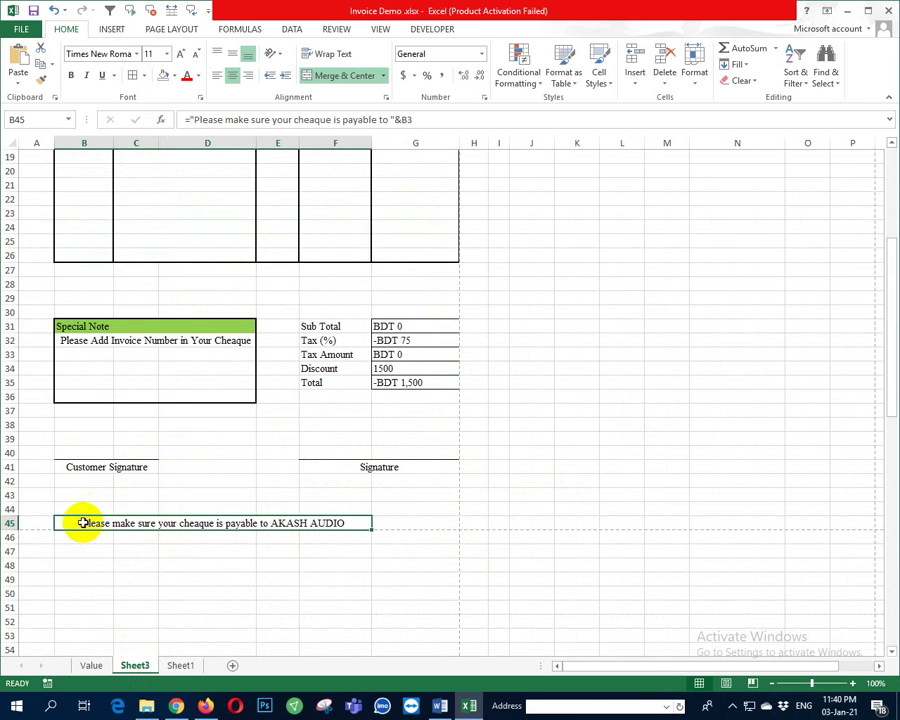
drag(193, 119, 390, 119)
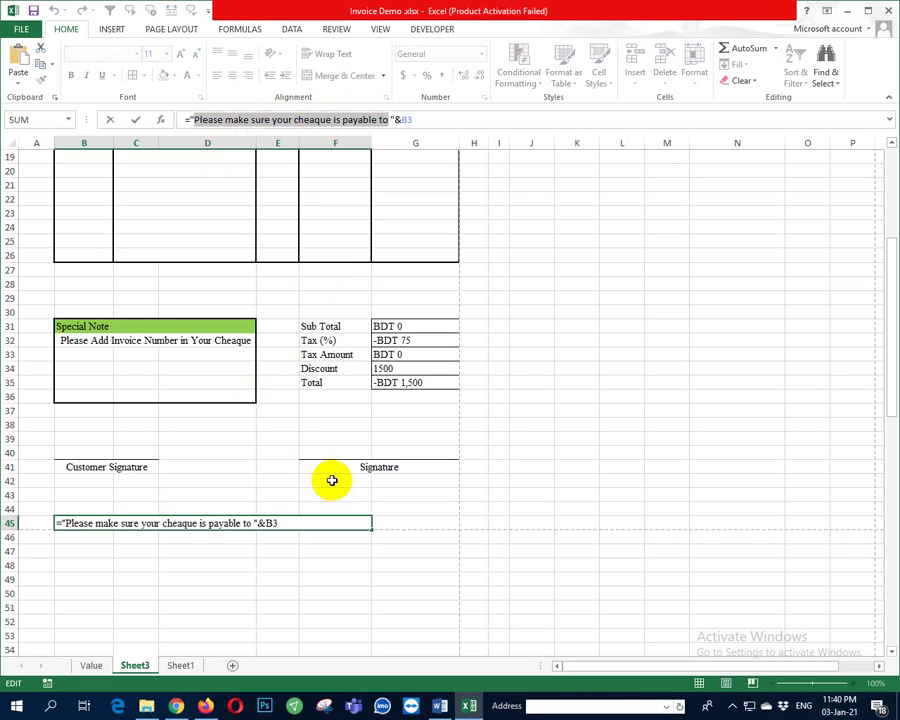
key(Return)
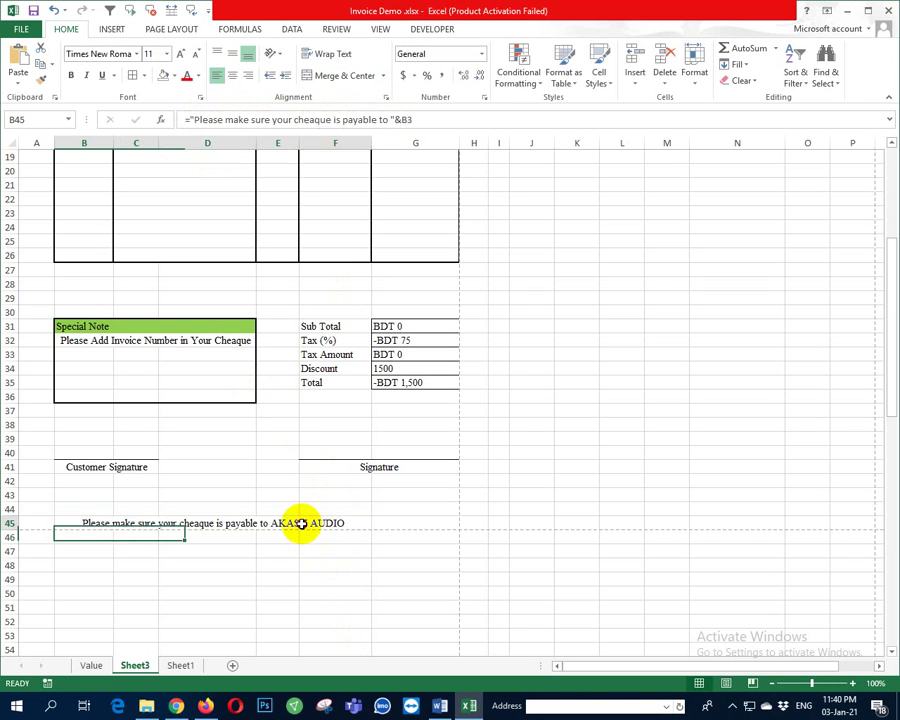
click(301, 523)
scroll(308, 500, up, 3)
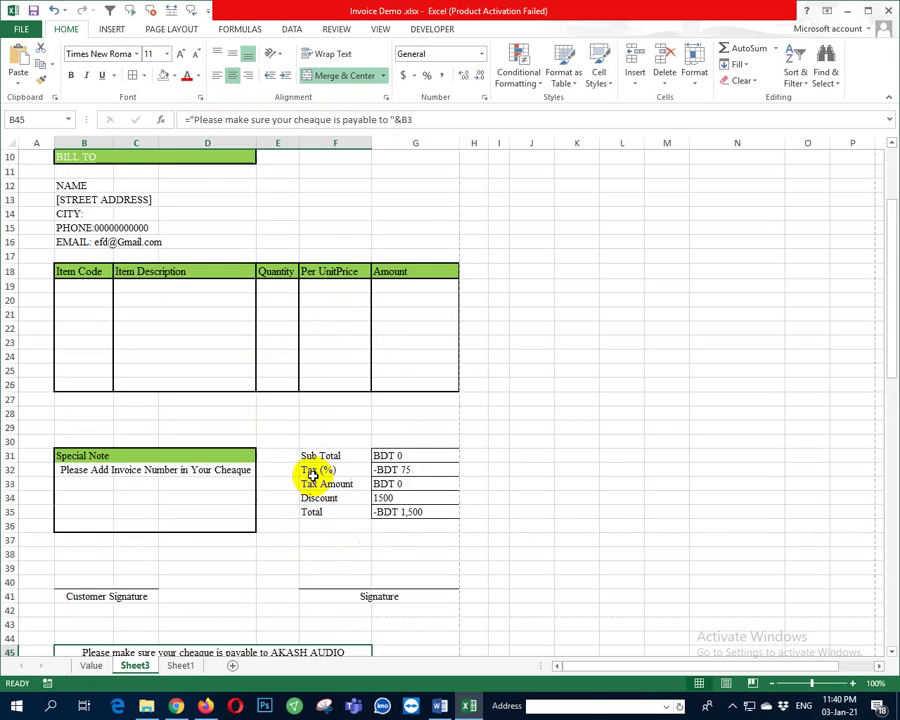
scroll(306, 474, up, 3)
Compare company name cell B3 with the footer note, which reads '…payable to AKASH AUDIO'
click(89, 209)
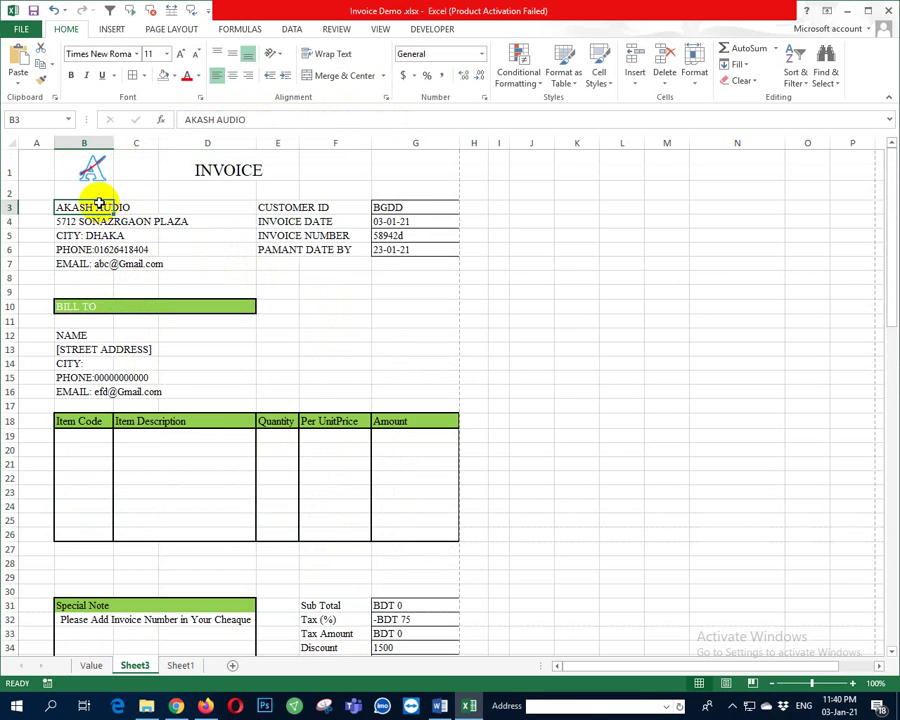
scroll(359, 588, down, 2)
scroll(357, 612, down, 2)
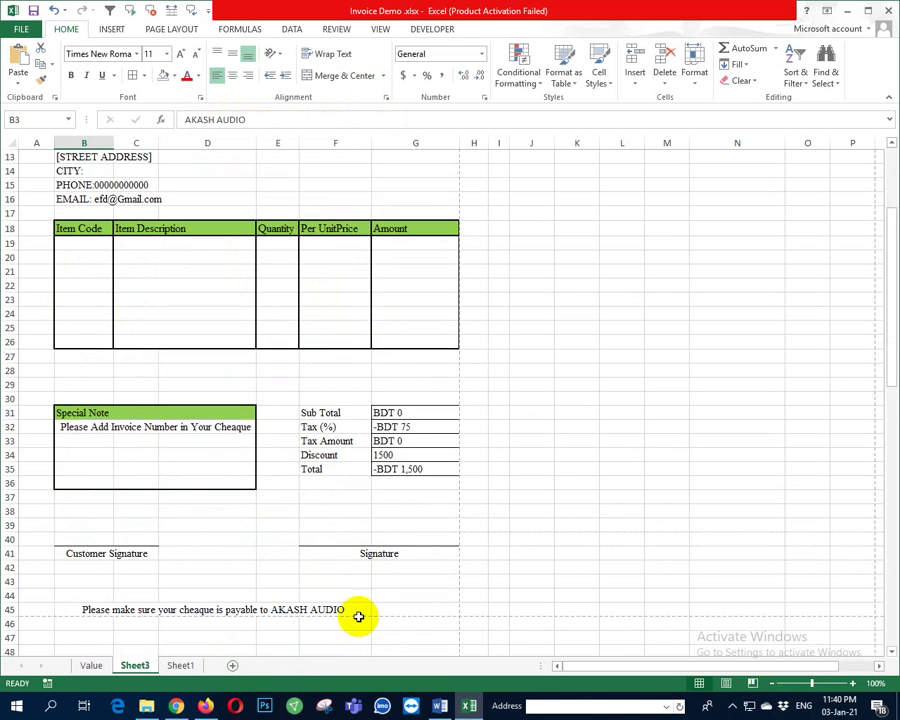
scroll(266, 558, down, 1)
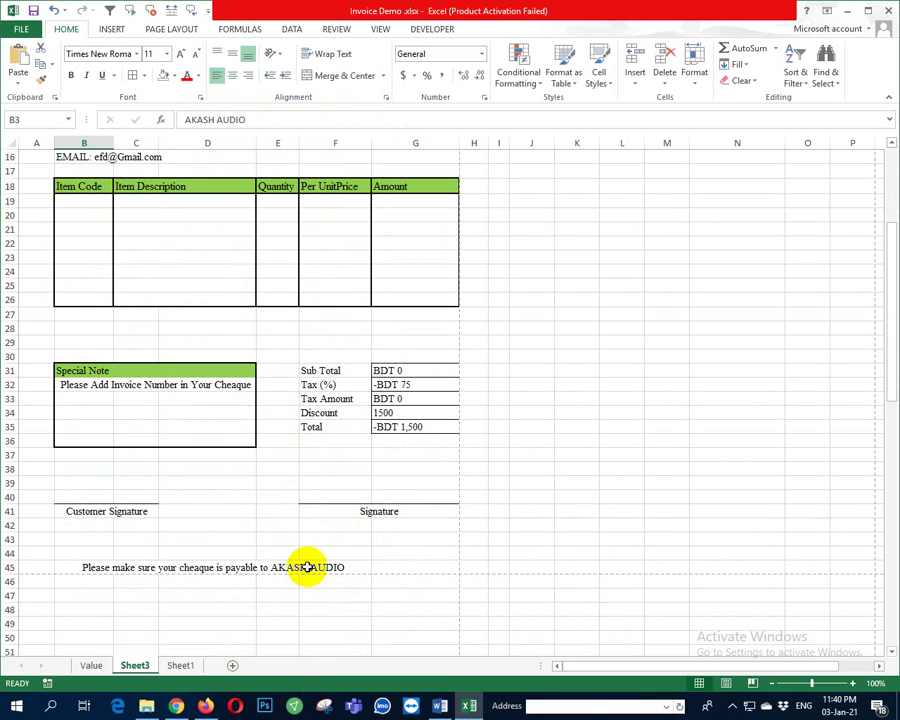
click(306, 567)
scroll(166, 410, up, 2)
scroll(140, 232, up, 2)
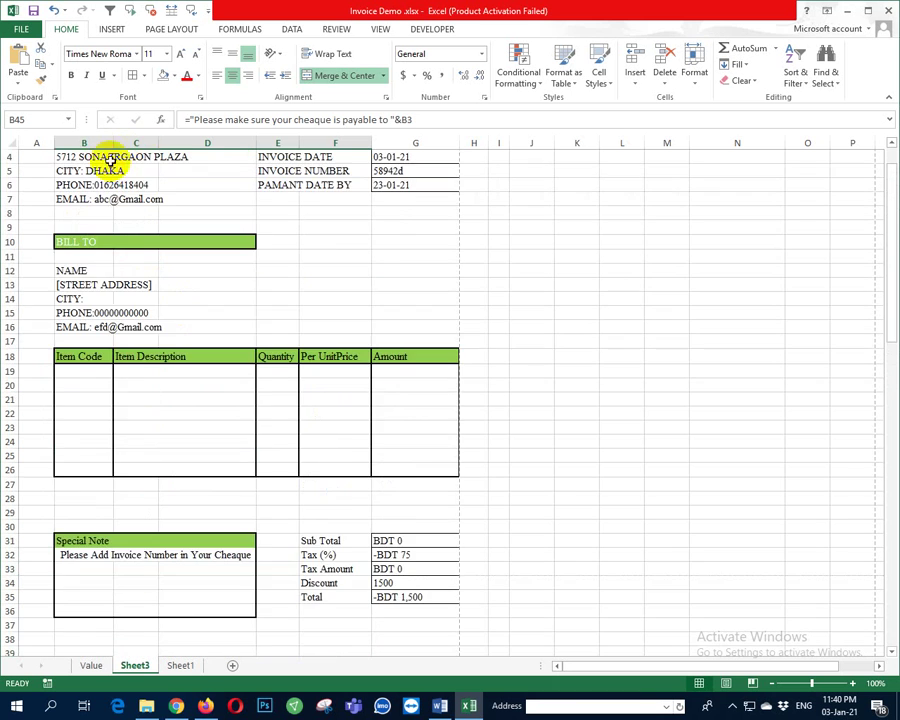
scroll(100, 165, up, 1)
click(98, 202)
scroll(268, 582, down, 4)
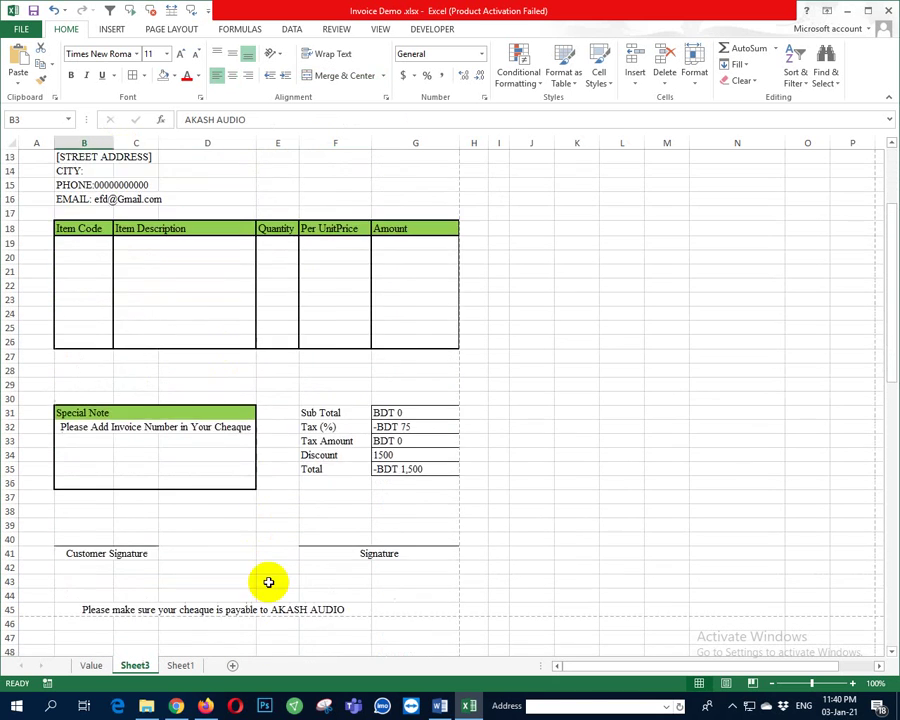
scroll(268, 582, down, 4)
click(328, 434)
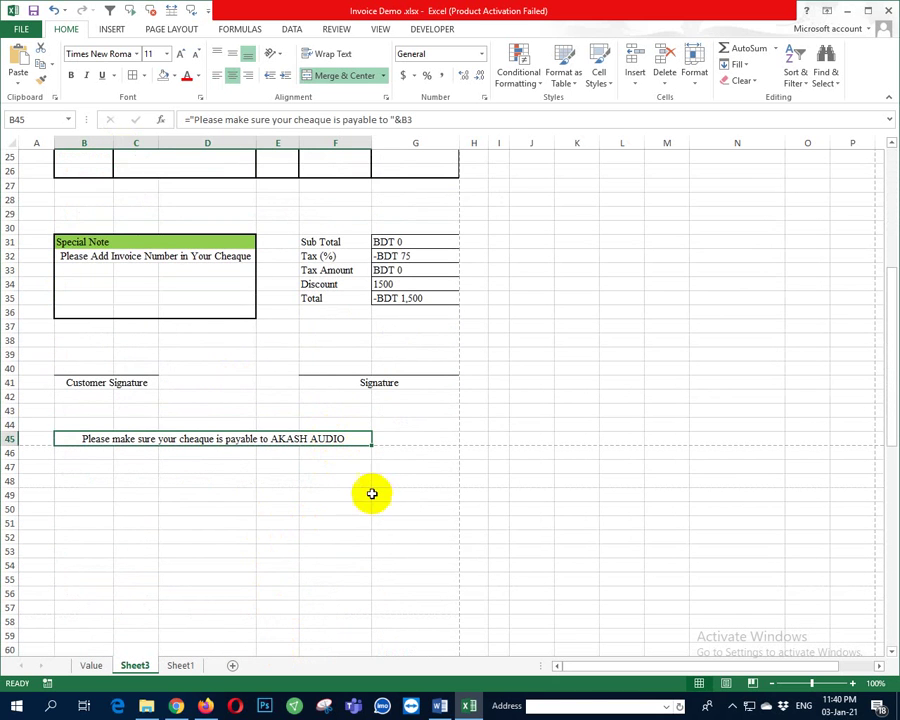
scroll(330, 480, up, 2)
Enter a new company name in Sheet3's B3 and check the row-45 footer note
scroll(250, 400, up, 6)
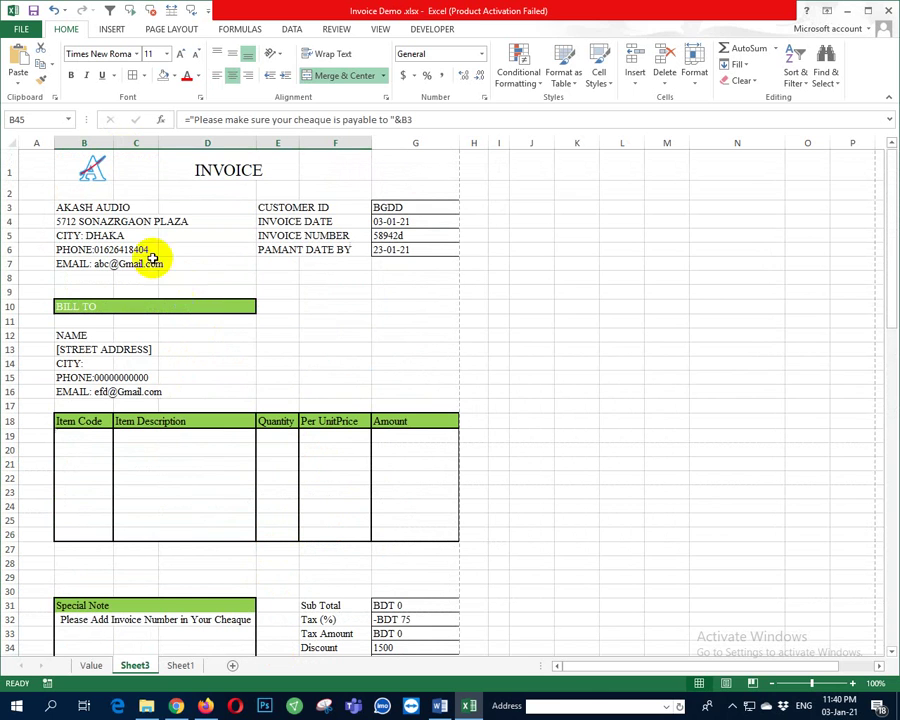
click(94, 207)
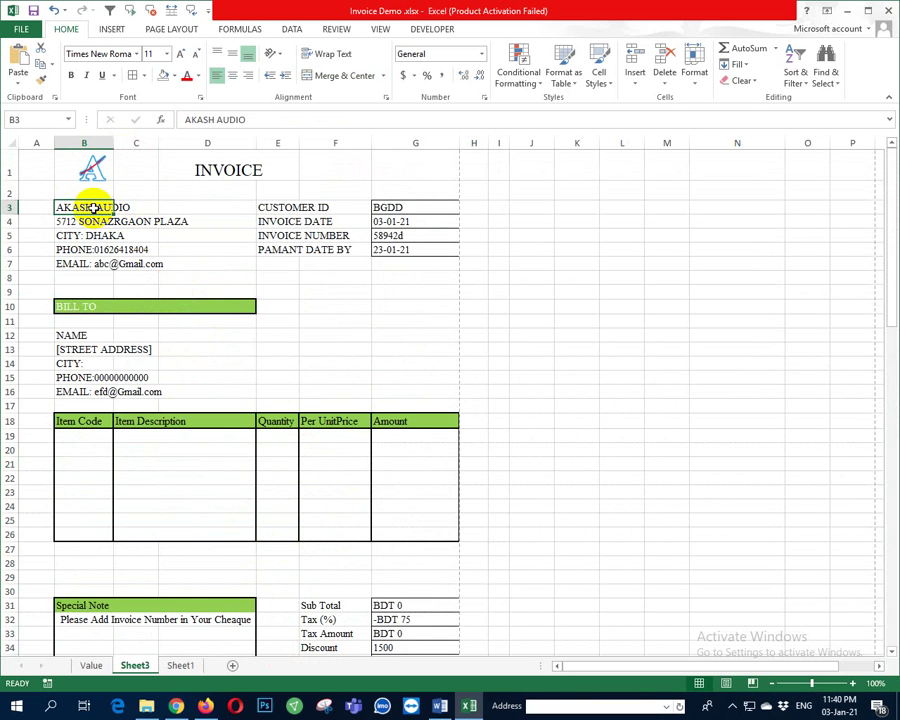
text(rokybul)
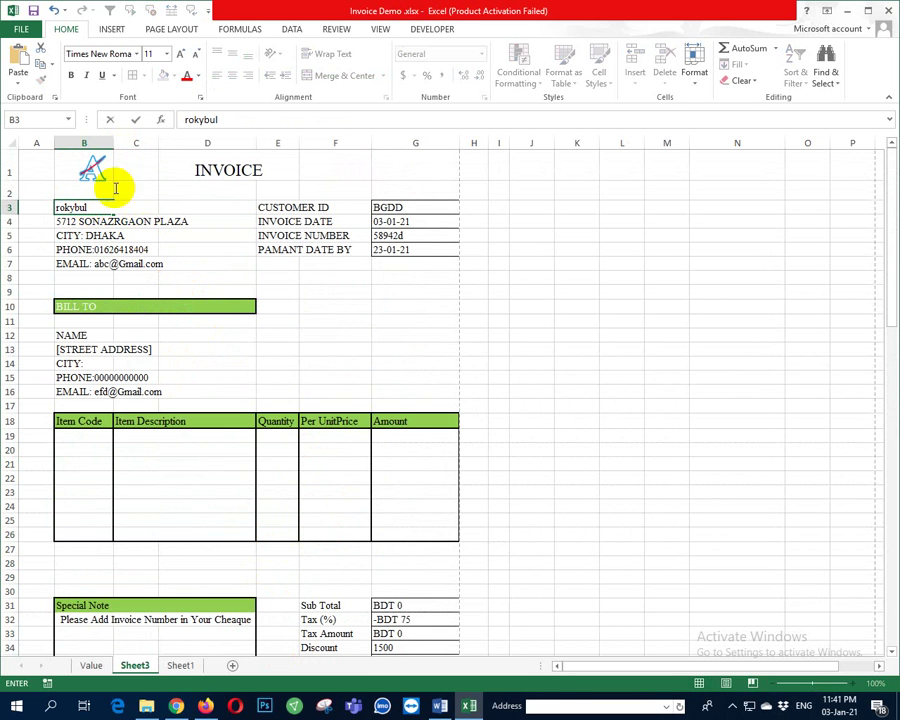
click(522, 349)
scroll(432, 474, down, 5)
scroll(361, 534, down, 1)
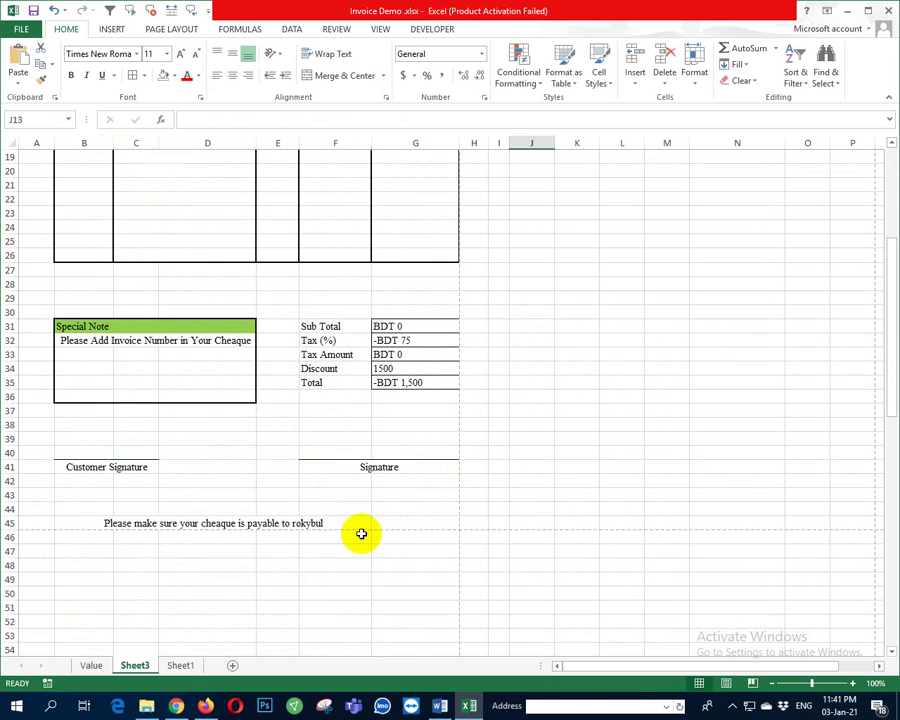
click(307, 524)
Select the company name text inside B3, then verify the B45 footer formula picks it up
scroll(124, 234, up, 5)
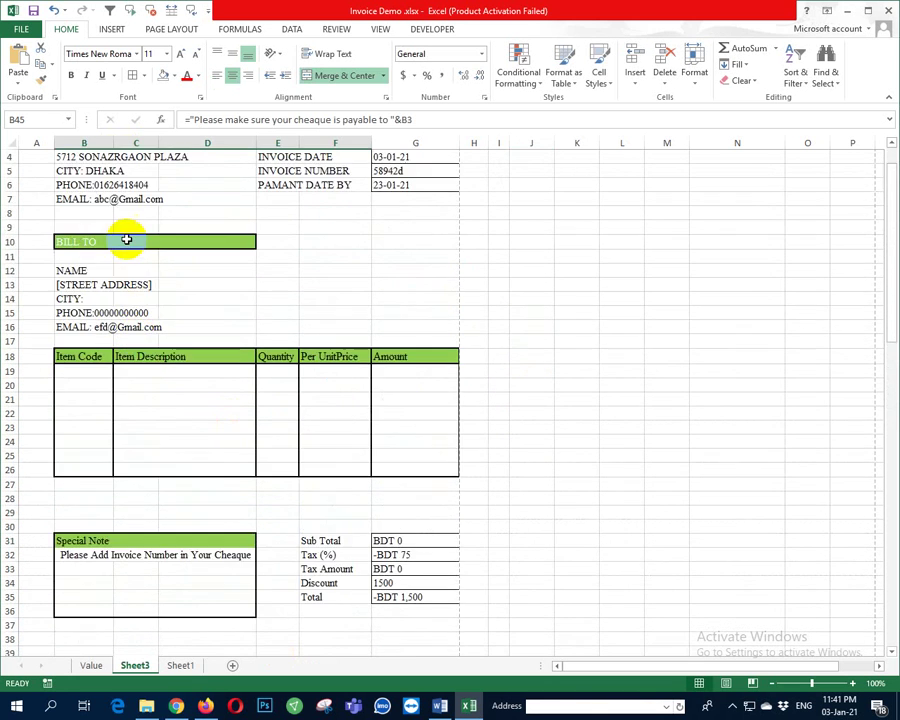
scroll(105, 212, up, 1)
click(98, 206)
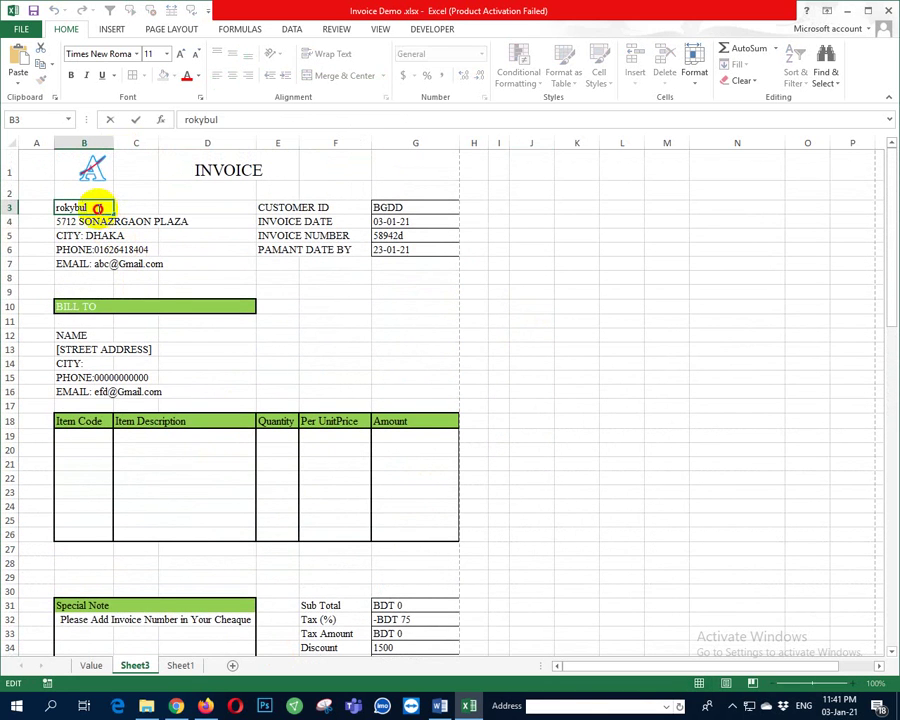
double_click(96, 206)
drag(96, 206, 44, 205)
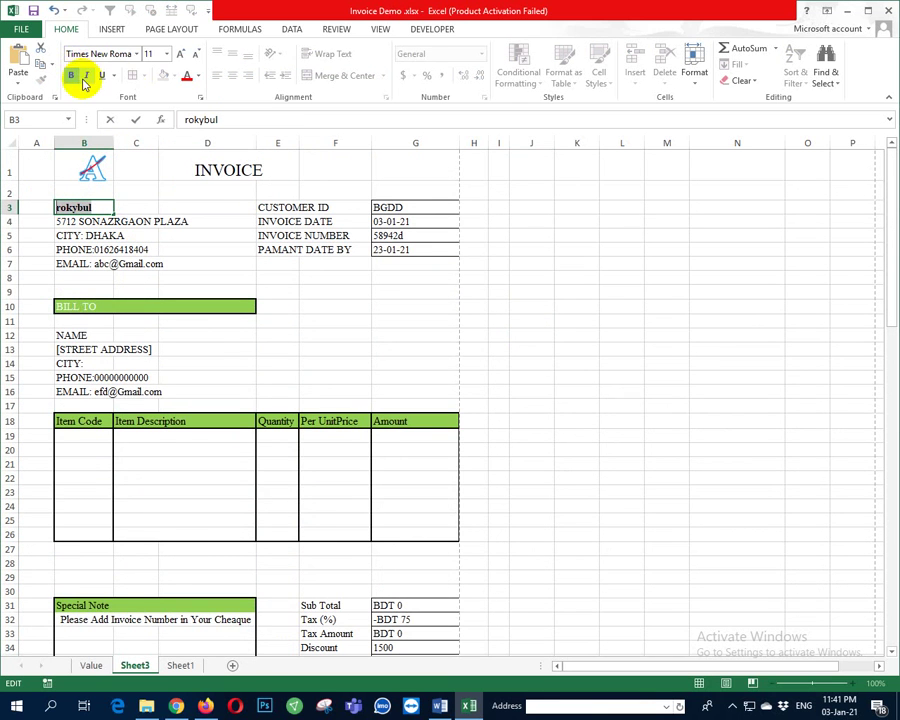
click(518, 366)
scroll(323, 436, down, 6)
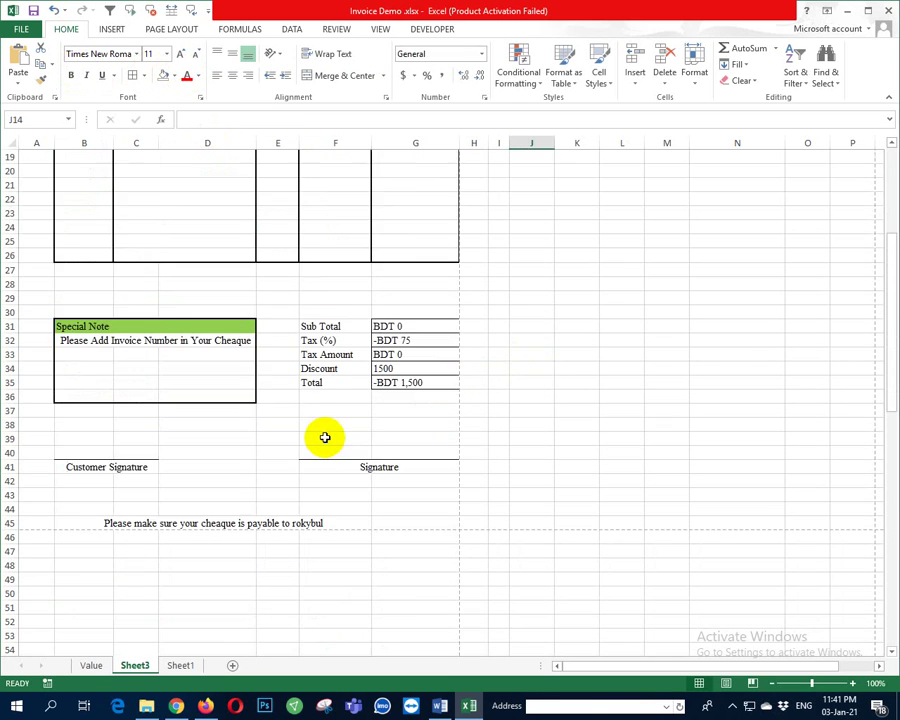
scroll(289, 482, down, 5)
click(301, 311)
Recheck the B3 company name and the footer note, then move to the Sheet1 invoice
scroll(370, 340, up, 4)
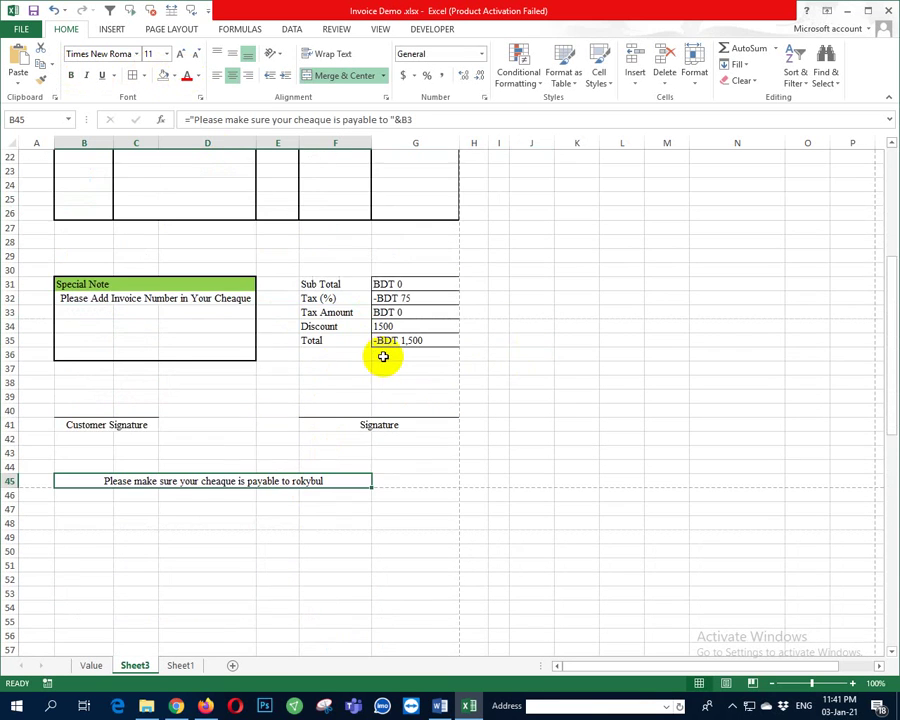
scroll(103, 219, up, 5)
scroll(103, 219, up, 2)
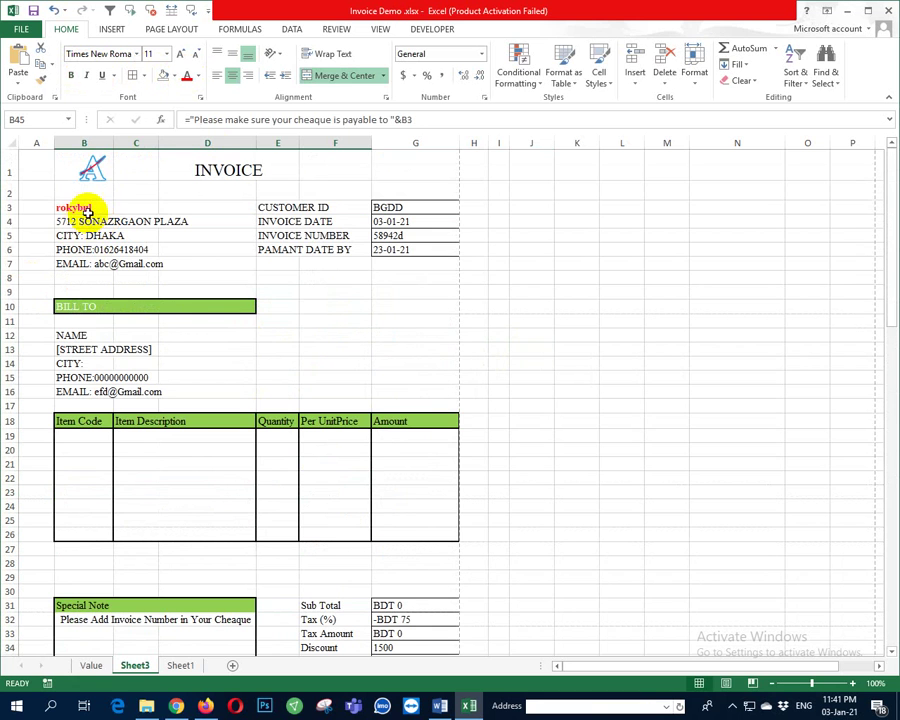
click(84, 208)
scroll(300, 560, down, 5)
scroll(316, 600, down, 3)
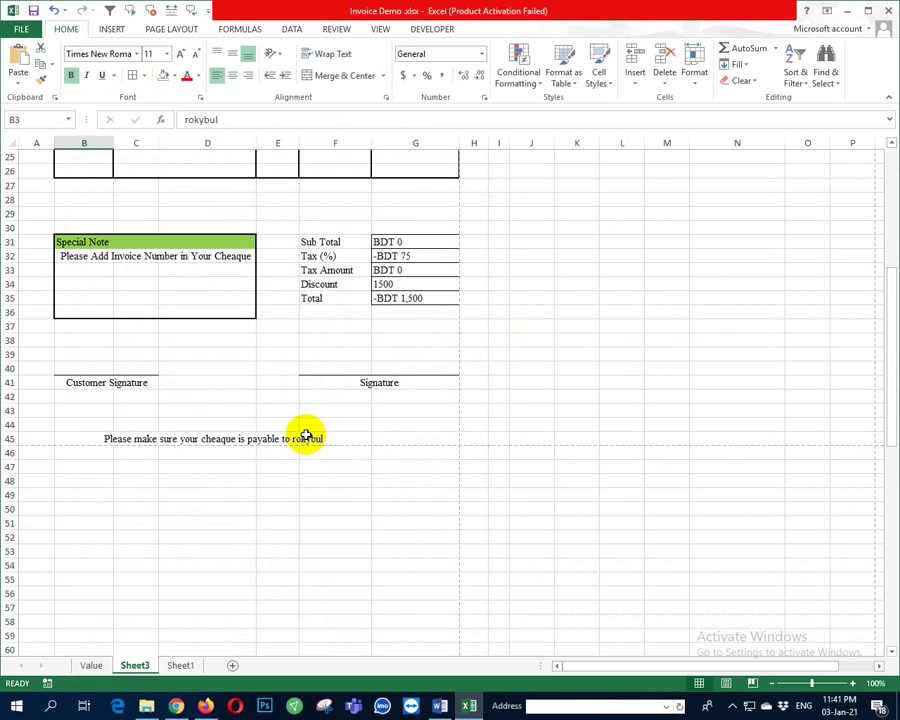
click(302, 445)
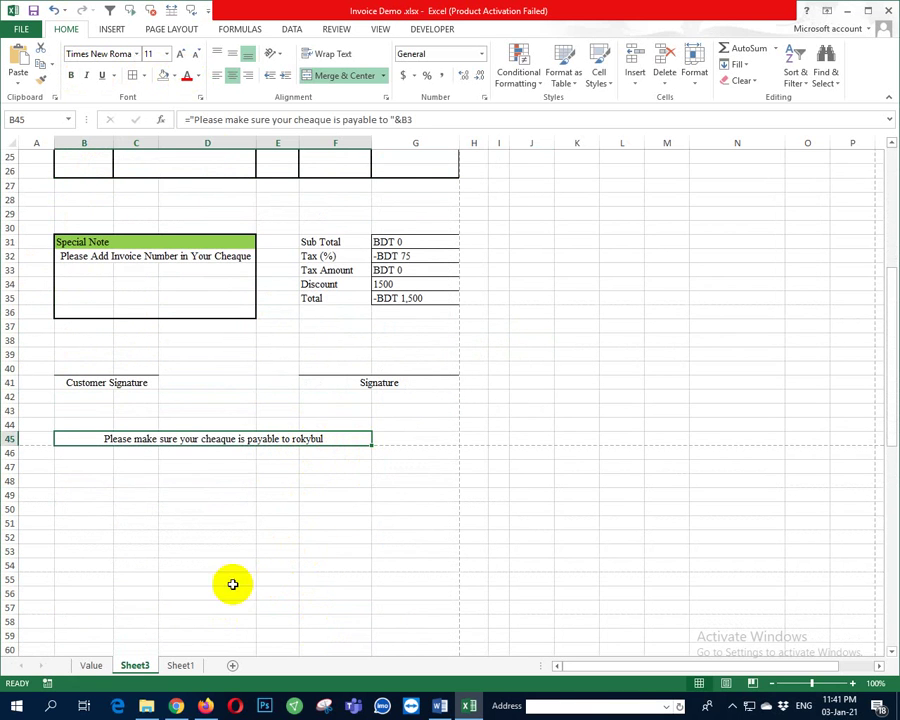
click(323, 527)
click(180, 664)
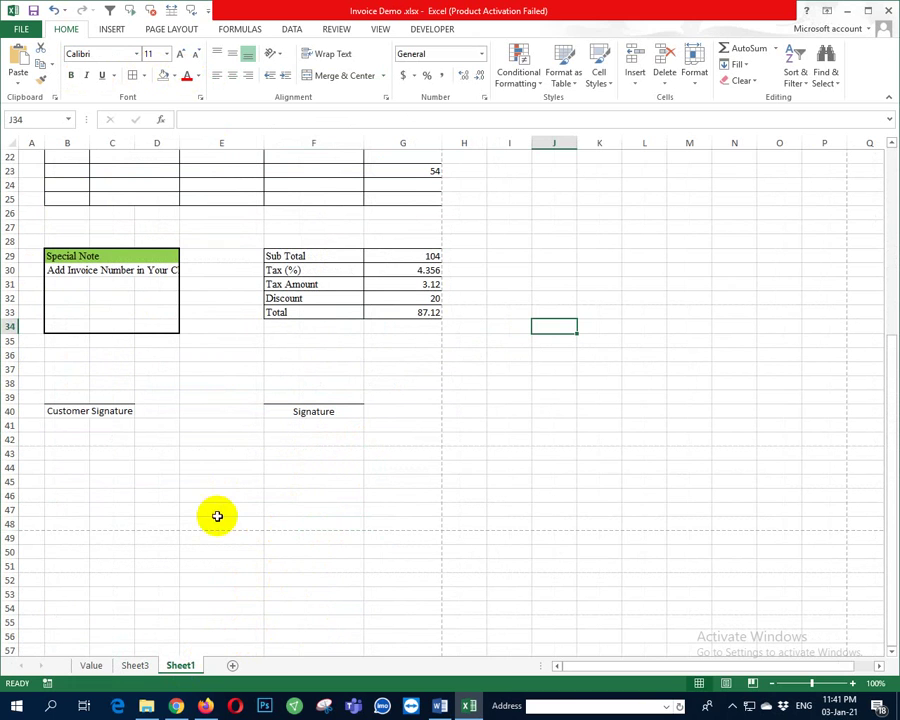
Merge and centre A45:G46 below the signature labels
drag(44, 523, 402, 522)
drag(157, 510, 201, 506)
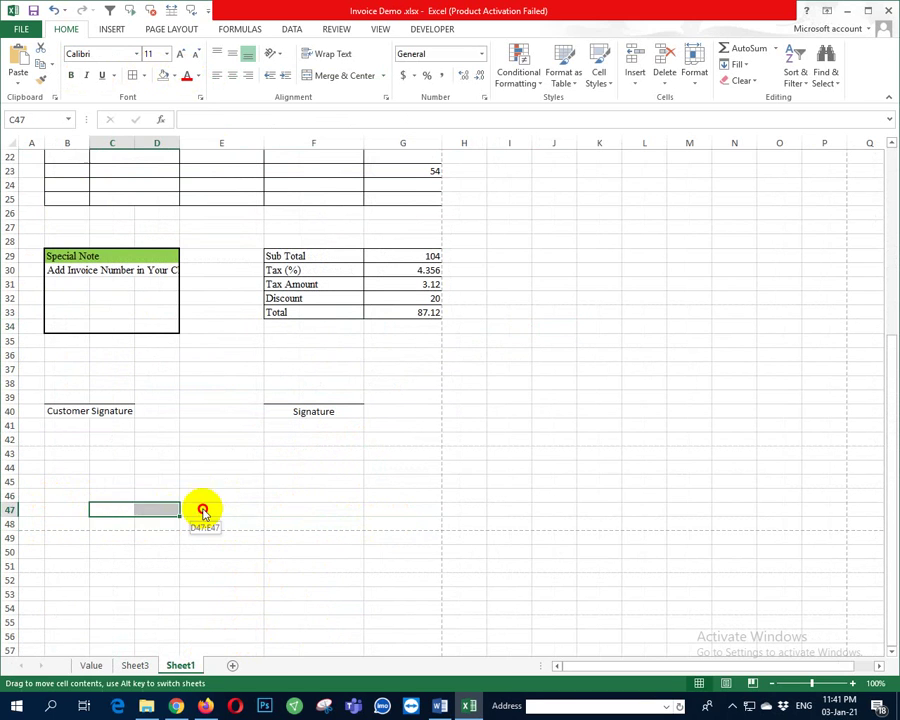
mouse_move(60, 482)
mouse_down()
mouse_move(189, 498)
mouse_move(307, 484)
mouse_move(380, 488)
mouse_move(308, 493)
mouse_move(378, 488)
mouse_up()
drag(32, 482, 406, 490)
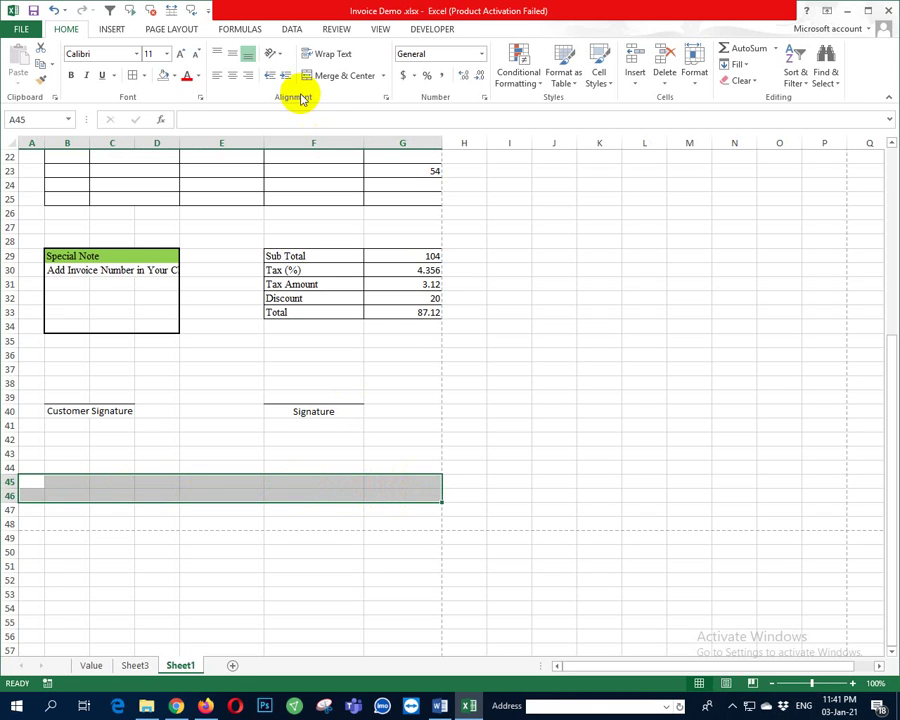
click(330, 76)
Open the merged footer cell for editing, discarding a stray '=' entry
click(545, 467)
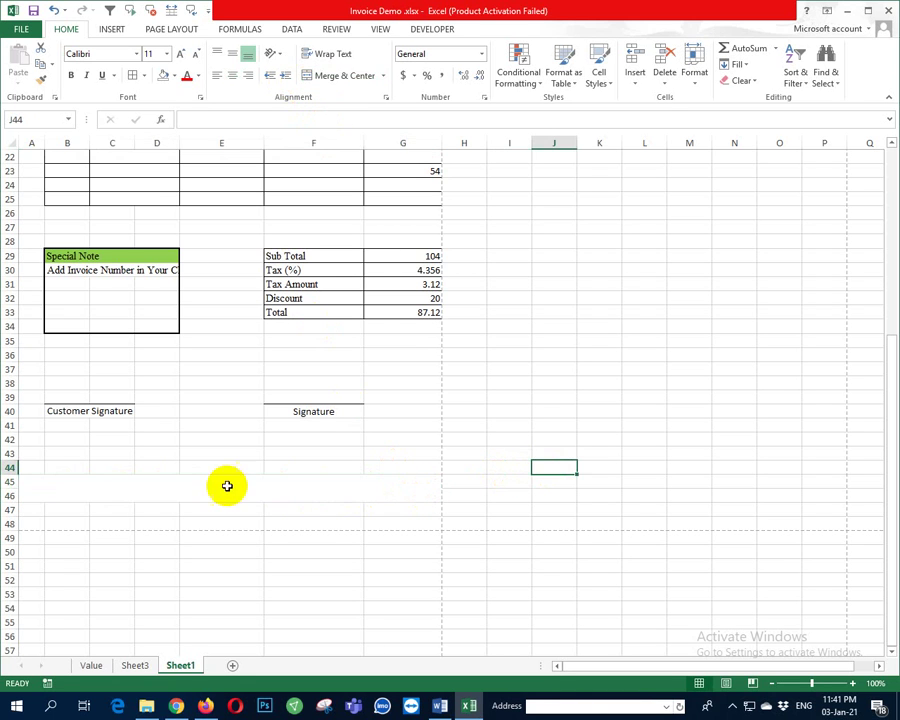
click(155, 485)
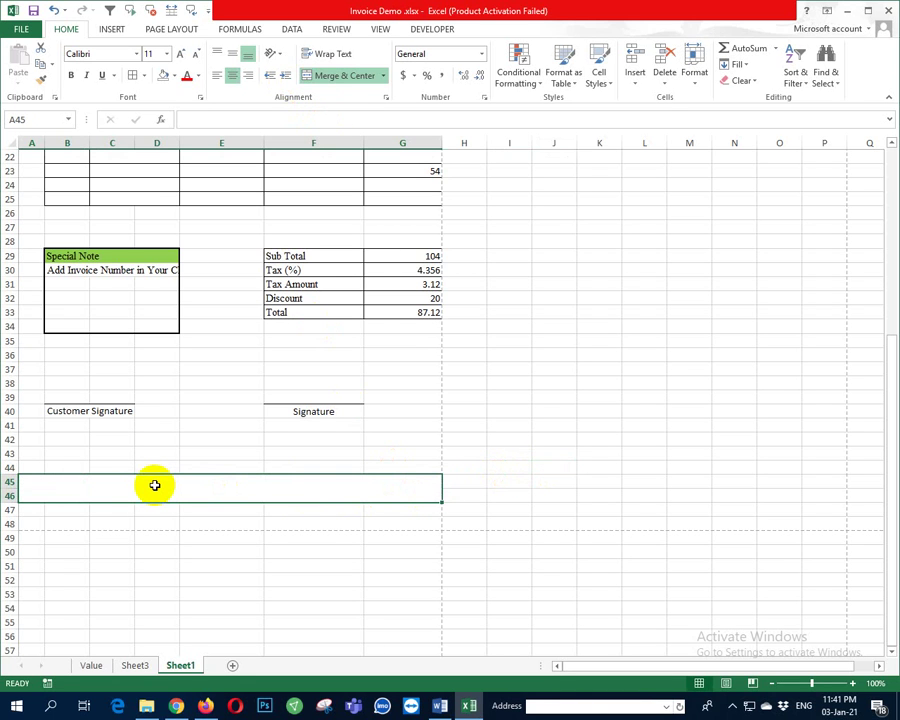
text(=)
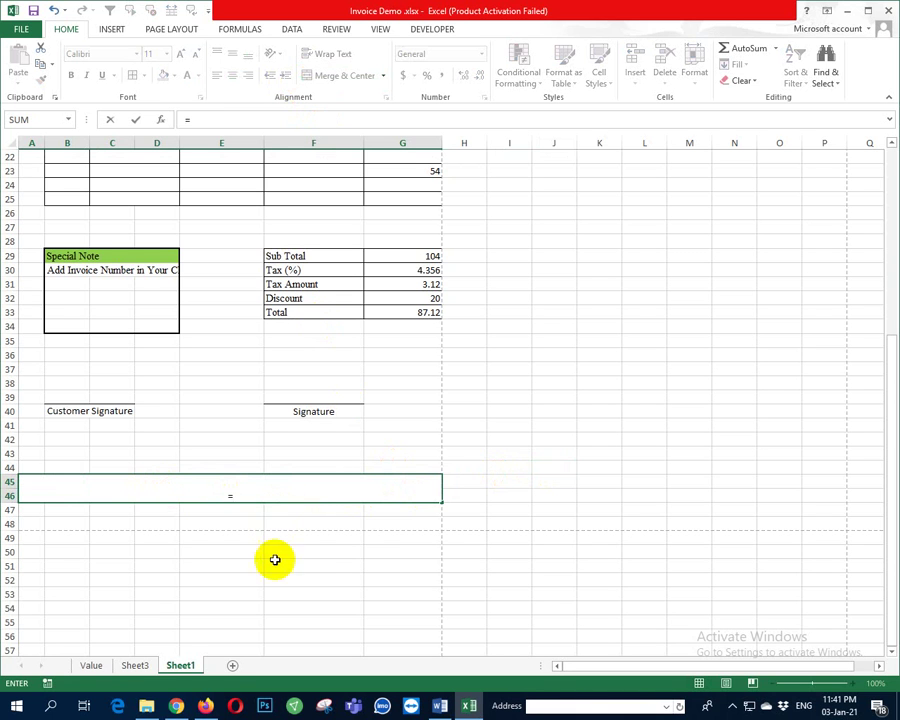
key(BackSpace)
click(599, 481)
click(246, 488)
double_click(247, 491)
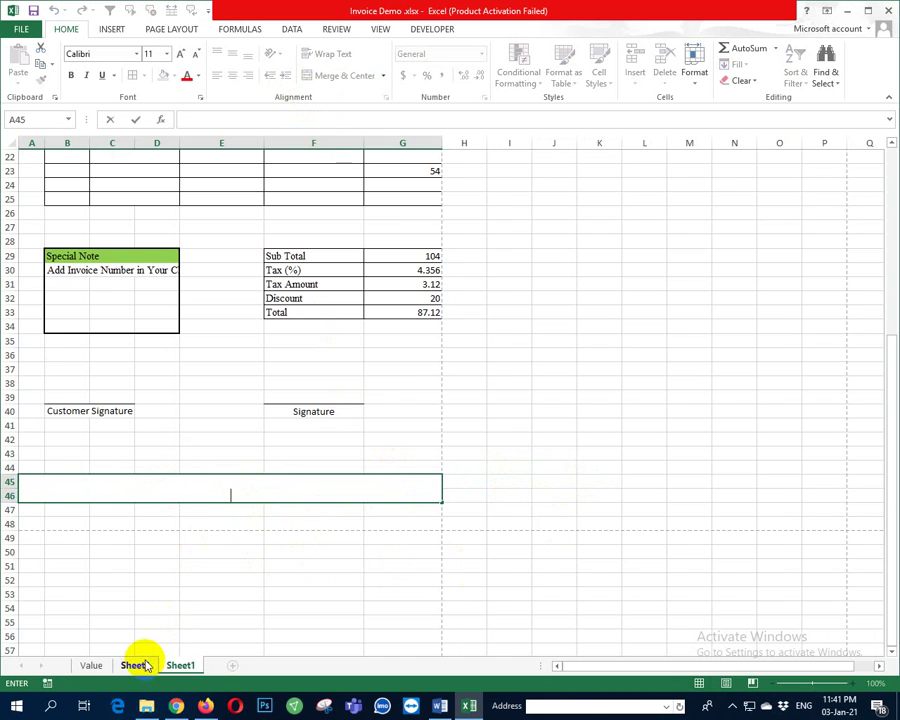
Inspect the cheque-payable sentence in Sheet3's footer formula
click(140, 665)
click(187, 435)
scroll(104, 528, up, 8)
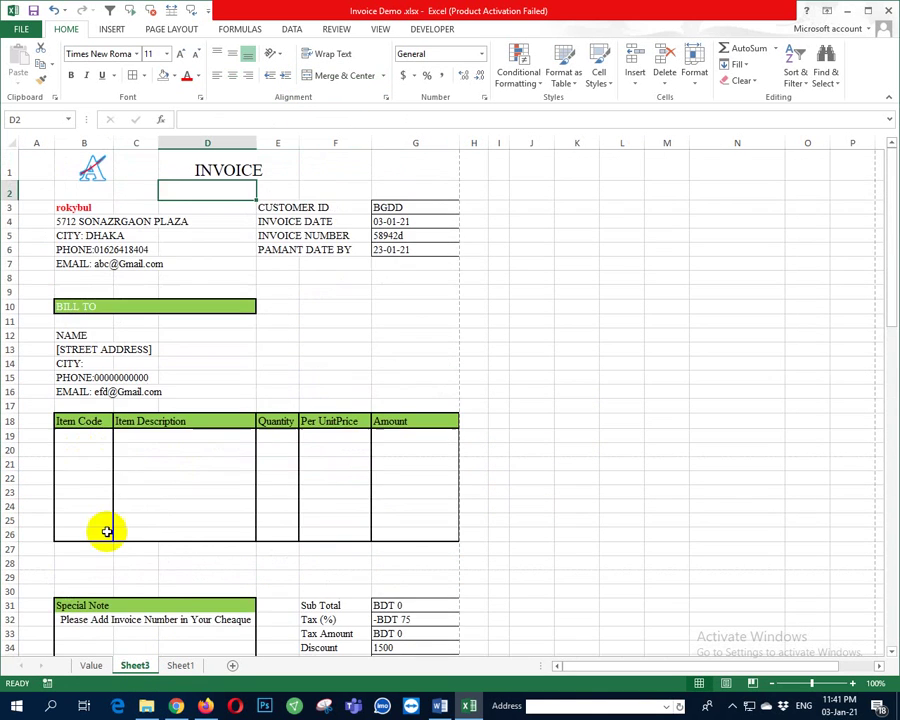
scroll(260, 508, down, 5)
scroll(197, 481, down, 4)
click(153, 394)
double_click(154, 395)
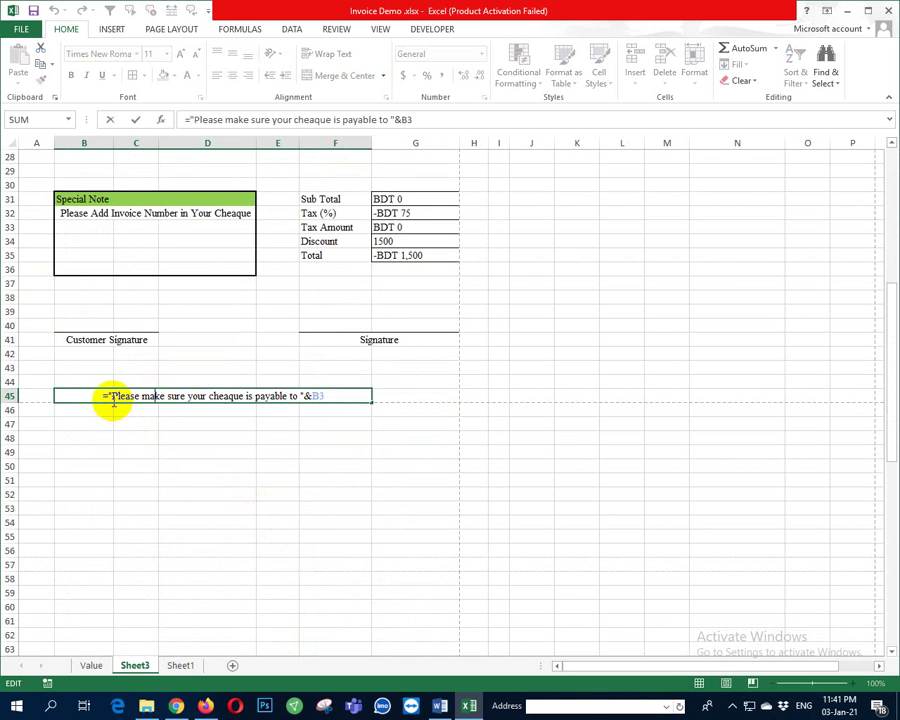
drag(111, 396, 277, 398)
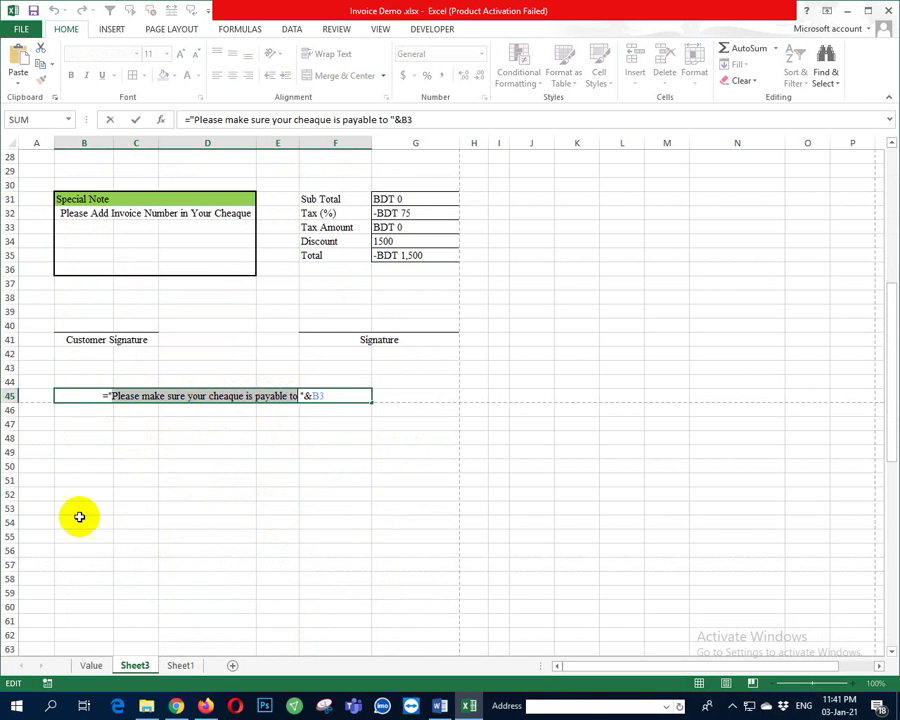
key(Return)
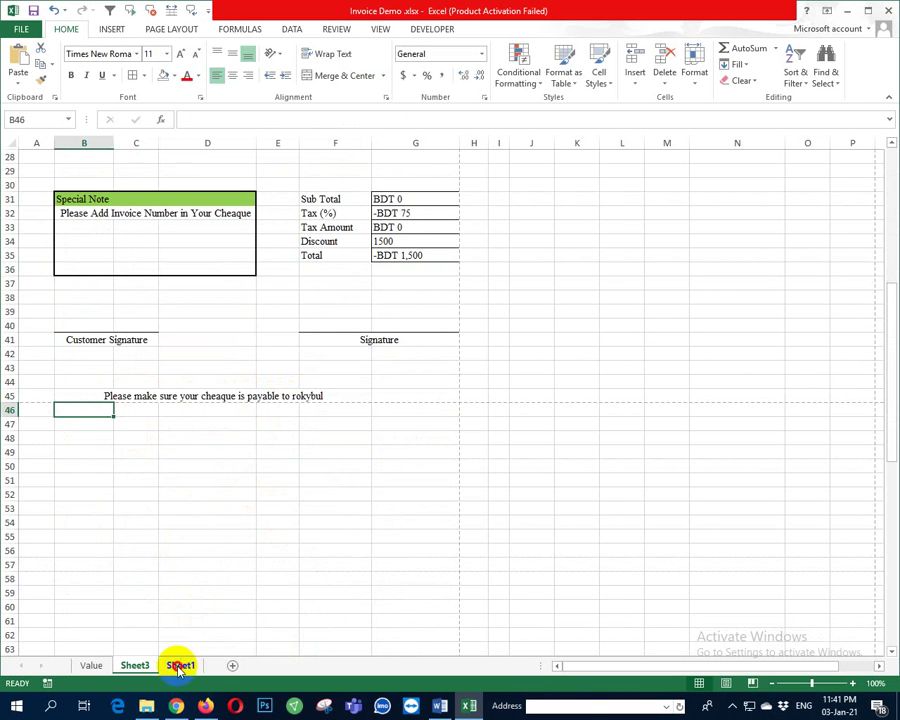
Type 'Please make sure your cheque is payable to' into Sheet1's merged A45
click(179, 666)
double_click(136, 490)
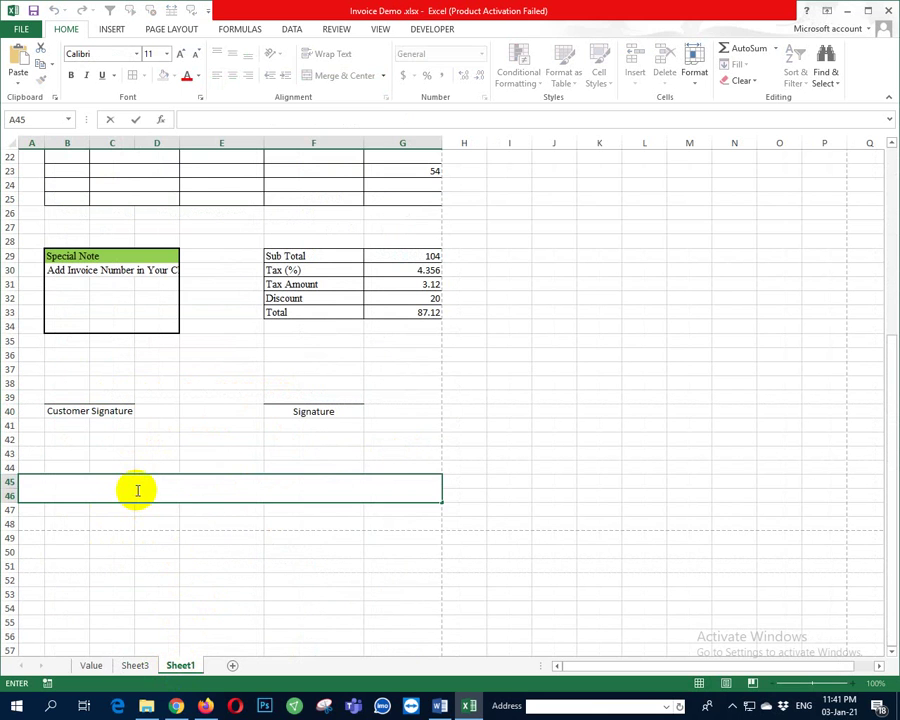
text(Please make sure your cheque is payable to)
click(372, 541)
Check the company name AKASH AUDIO in B3, then reopen the A45 footer sentence
click(273, 494)
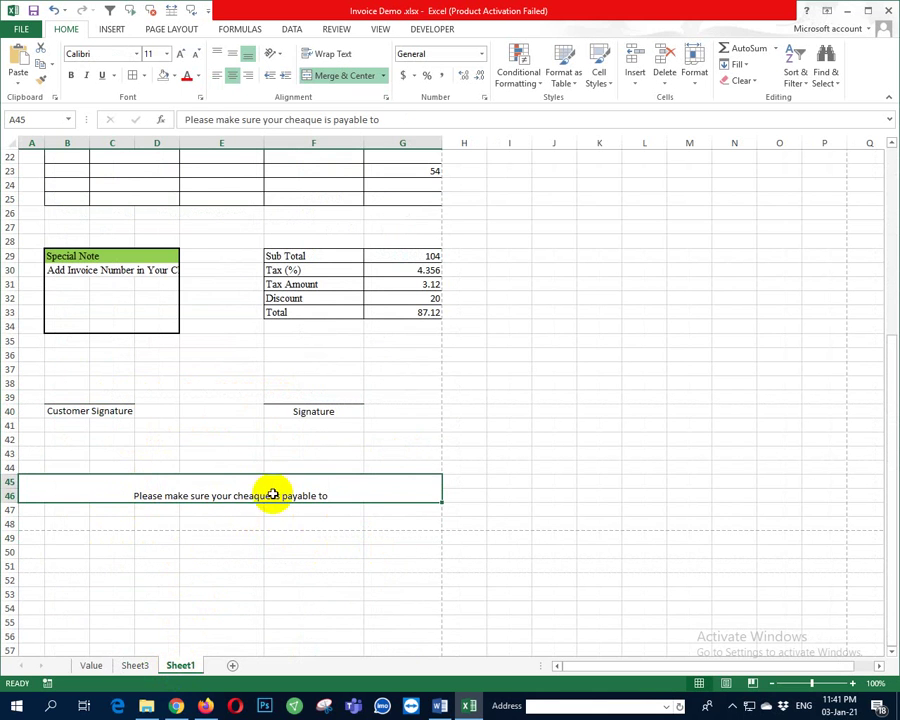
scroll(240, 340, up, 4)
scroll(200, 255, up, 3)
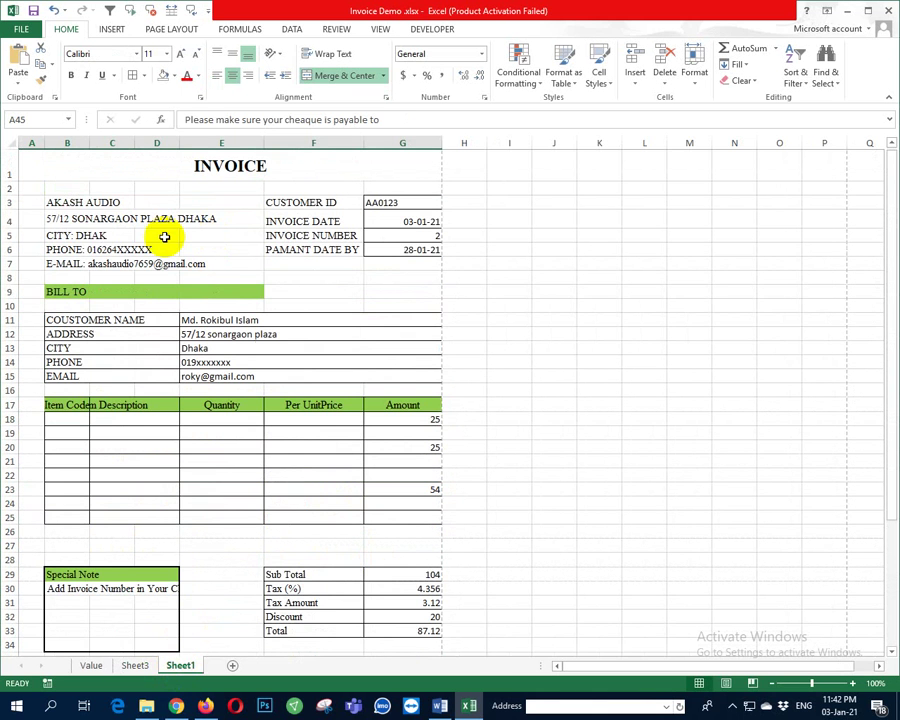
click(82, 200)
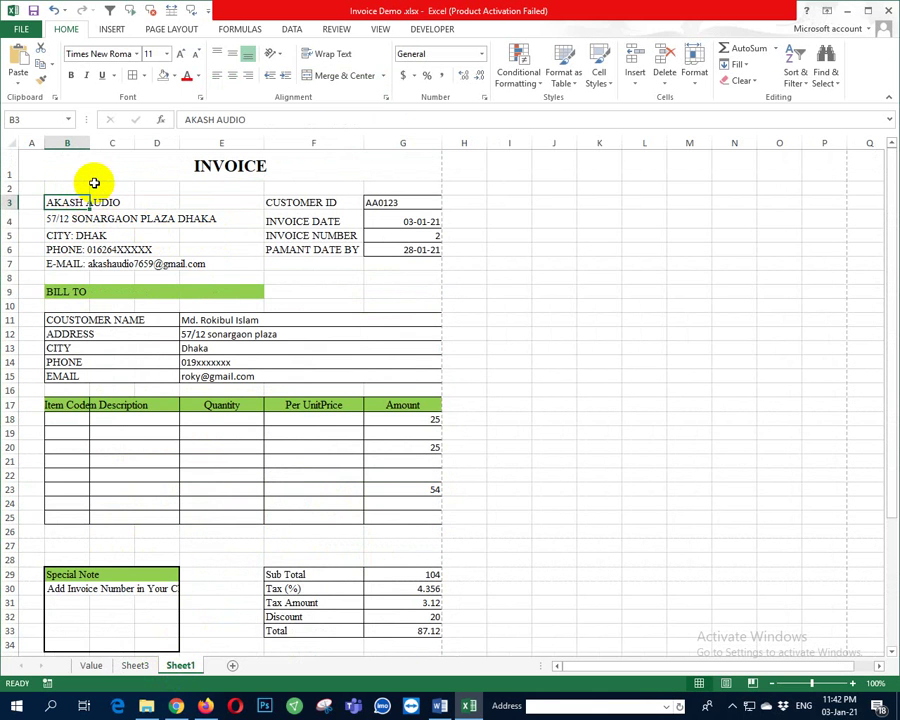
scroll(200, 400, down, 4)
scroll(245, 530, down, 3)
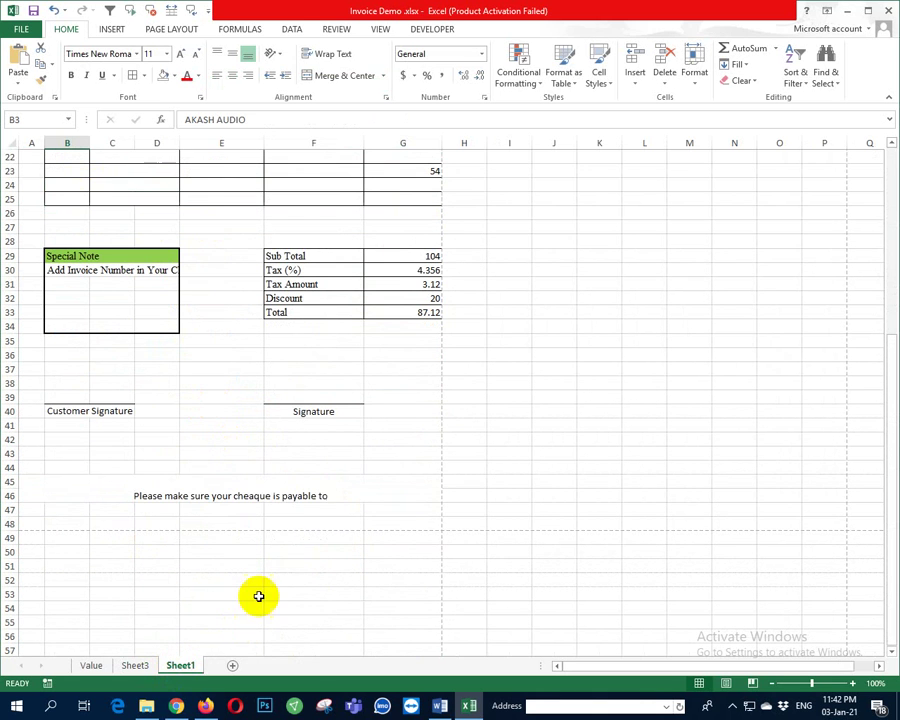
click(340, 495)
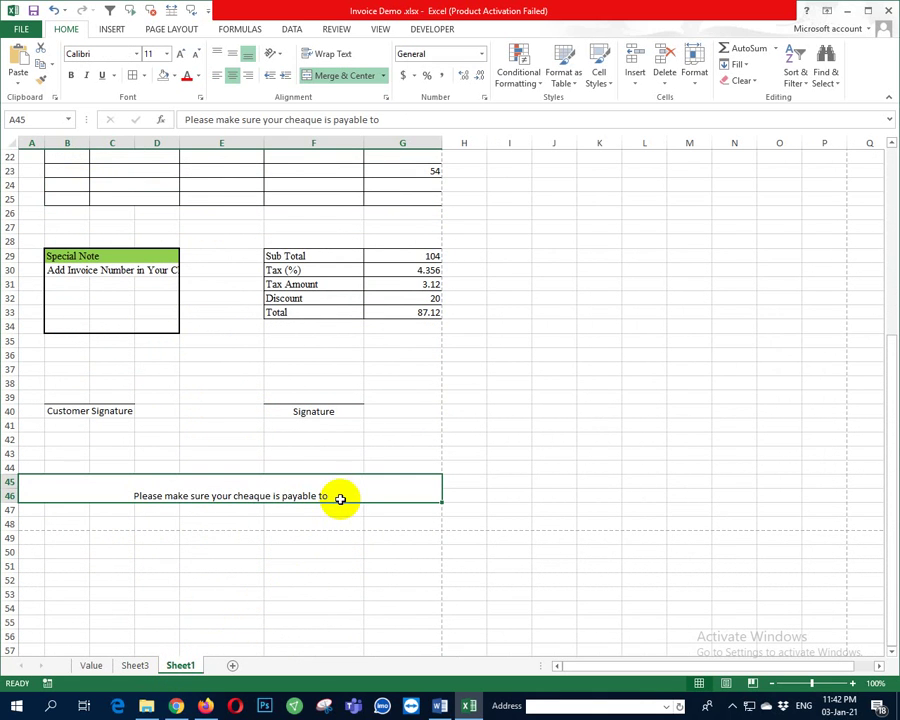
double_click(139, 494)
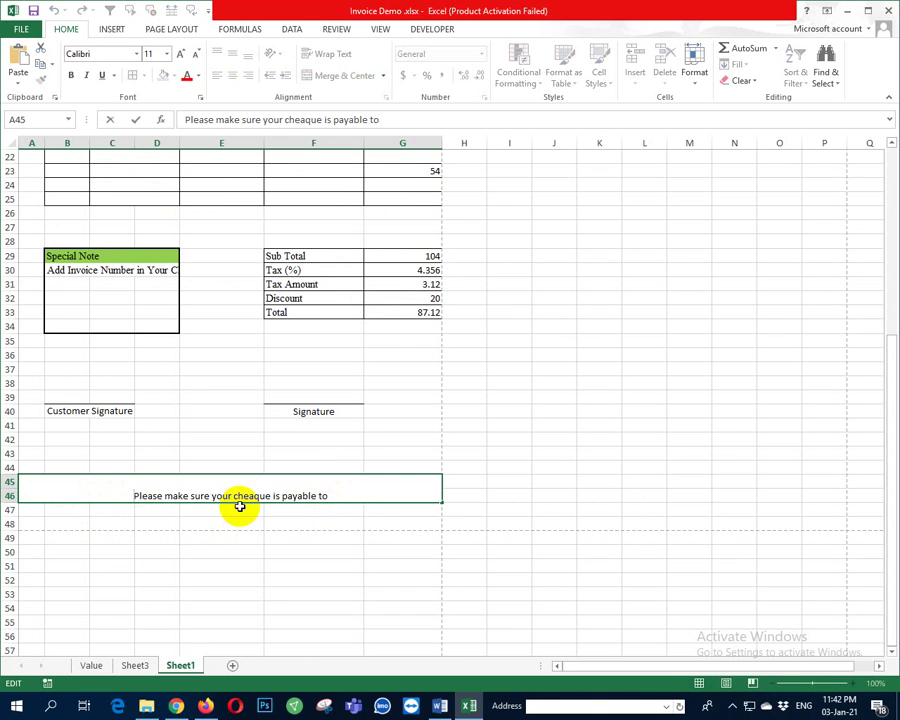
Turn A45 into the formula ="Please make sure your cheaque is payable to " & B3
text(=)
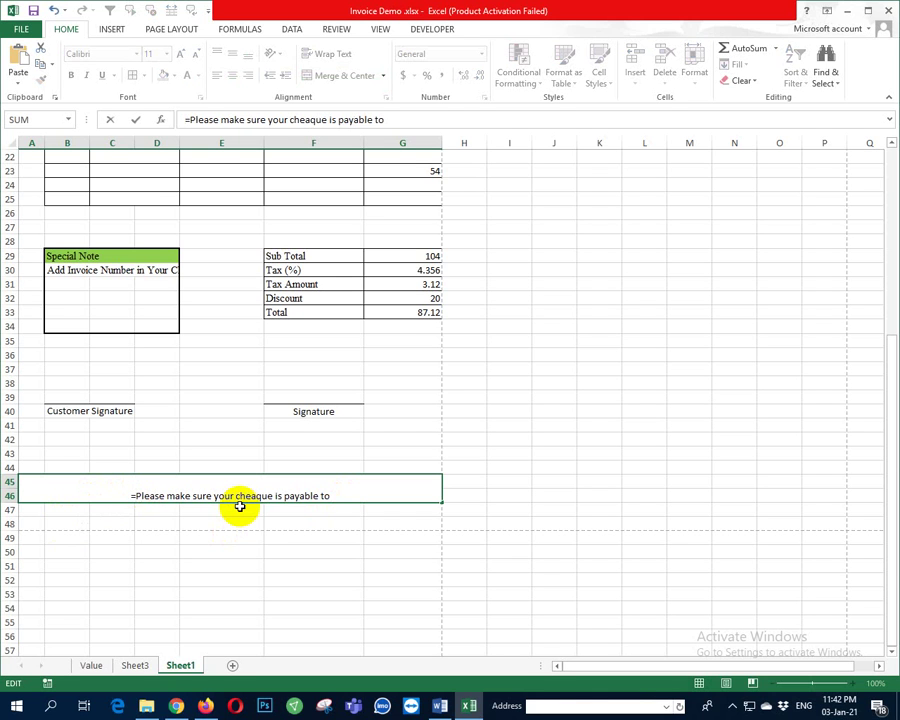
text(")
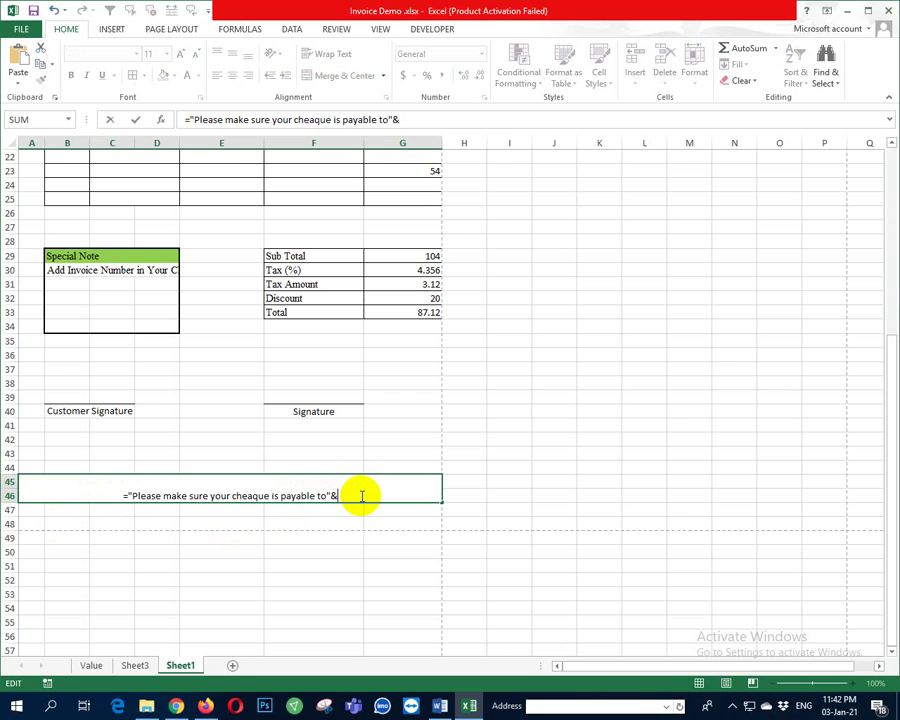
scroll(290, 412, up, 7)
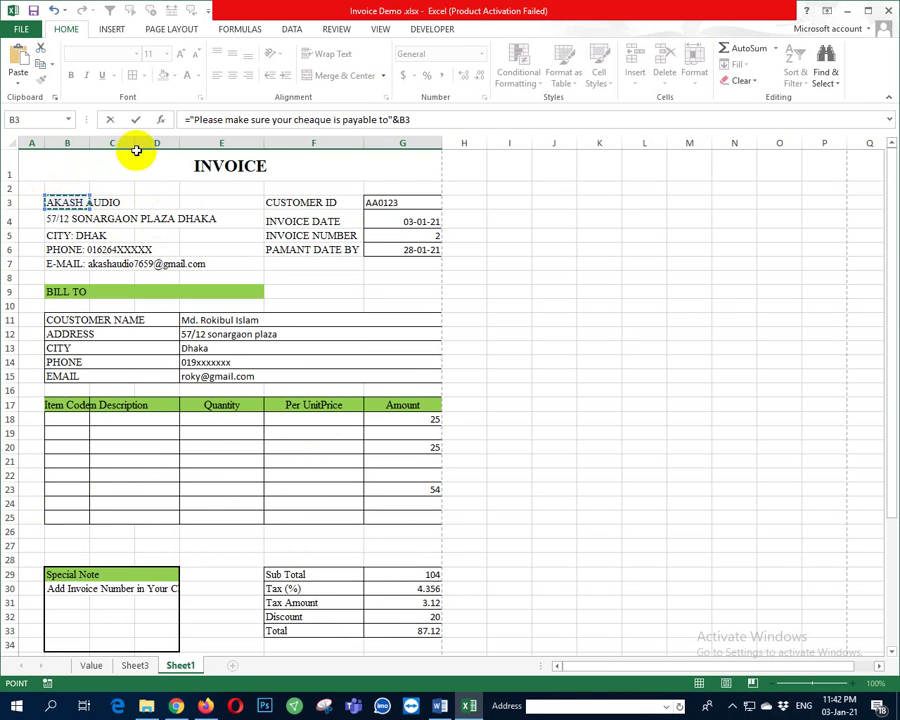
scroll(330, 399, down, 1)
scroll(330, 399, down, 9)
key(Return)
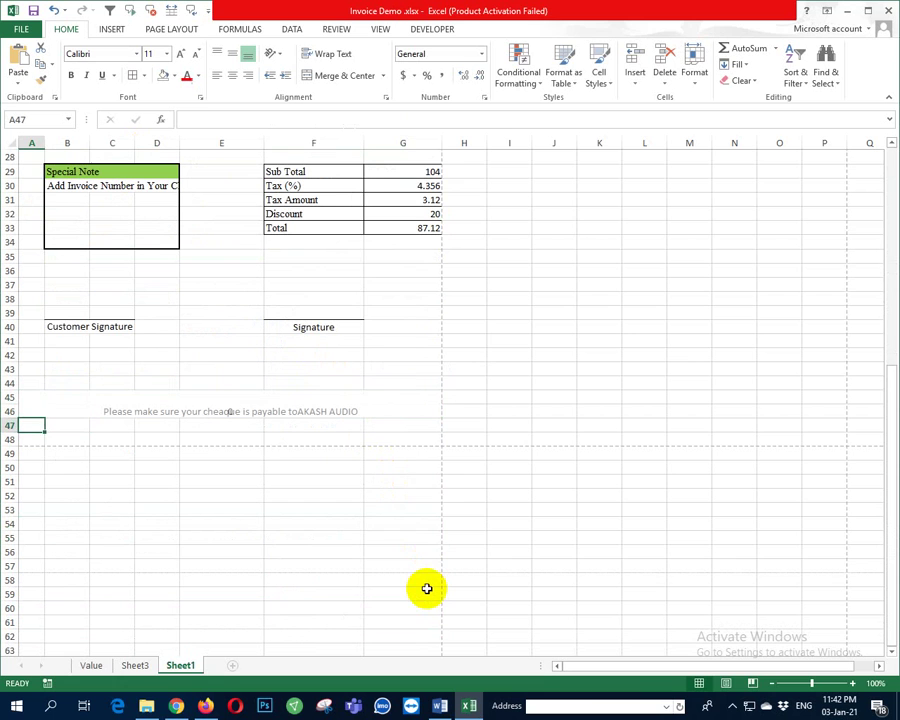
click(298, 410)
double_click(294, 411)
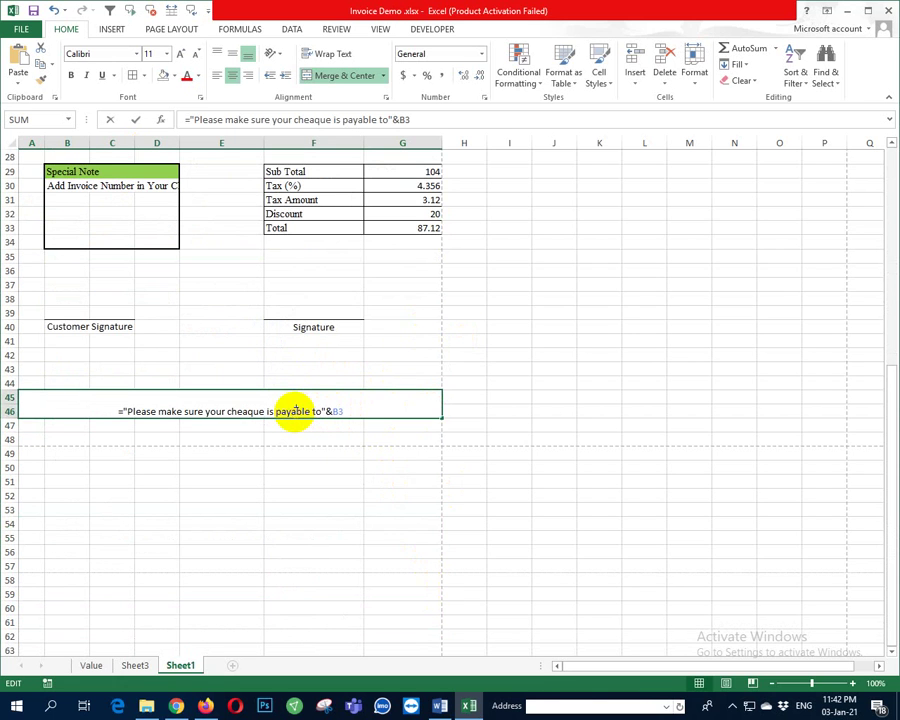
key(Return)
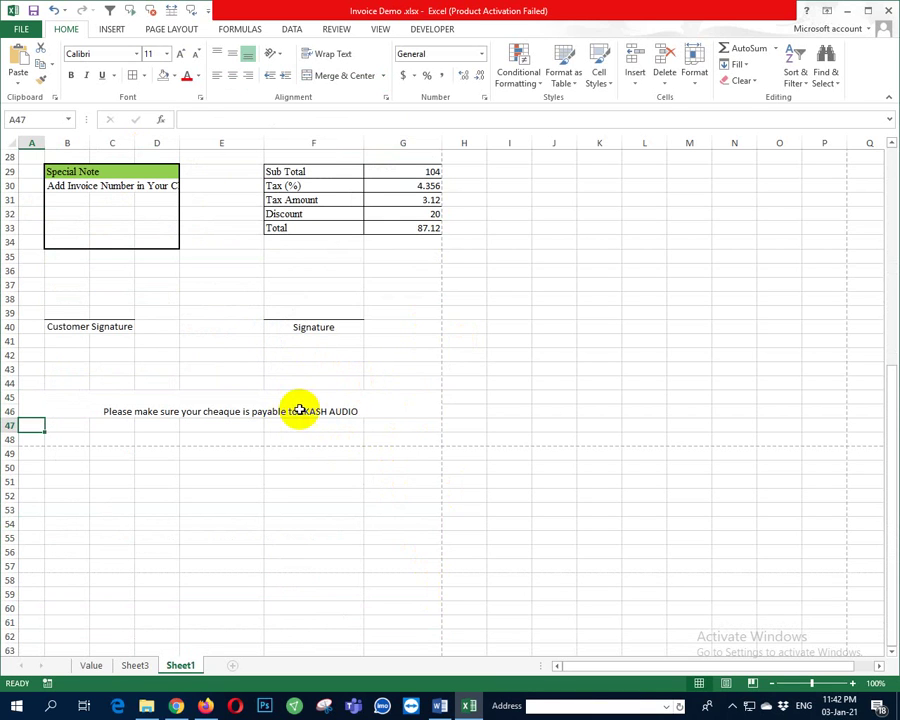
Fix the spacing before the B3 reference and set the footer font to Times New Roman
double_click(294, 411)
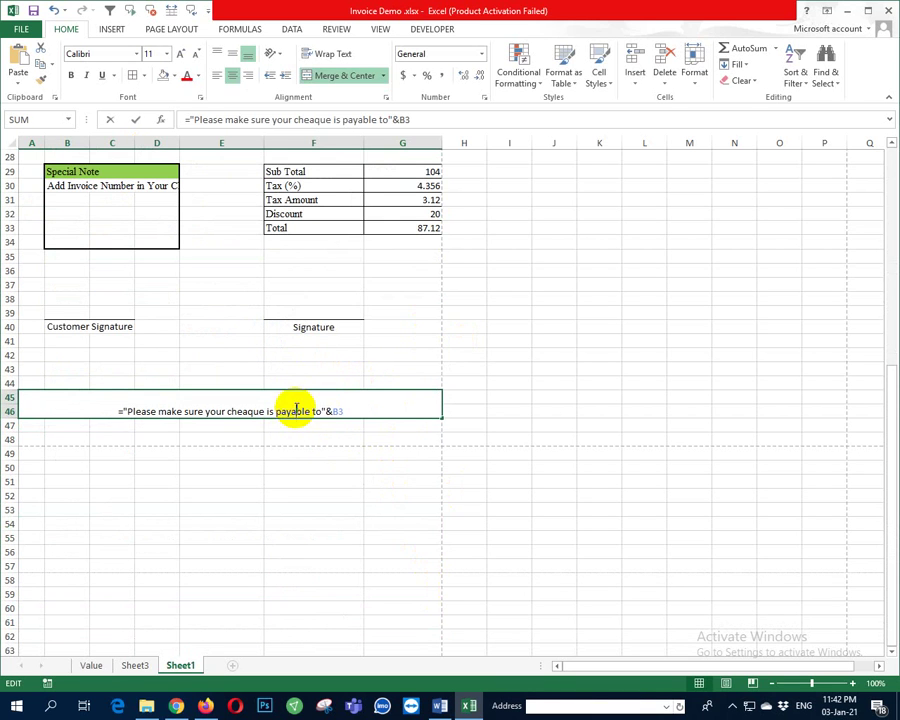
click(326, 411)
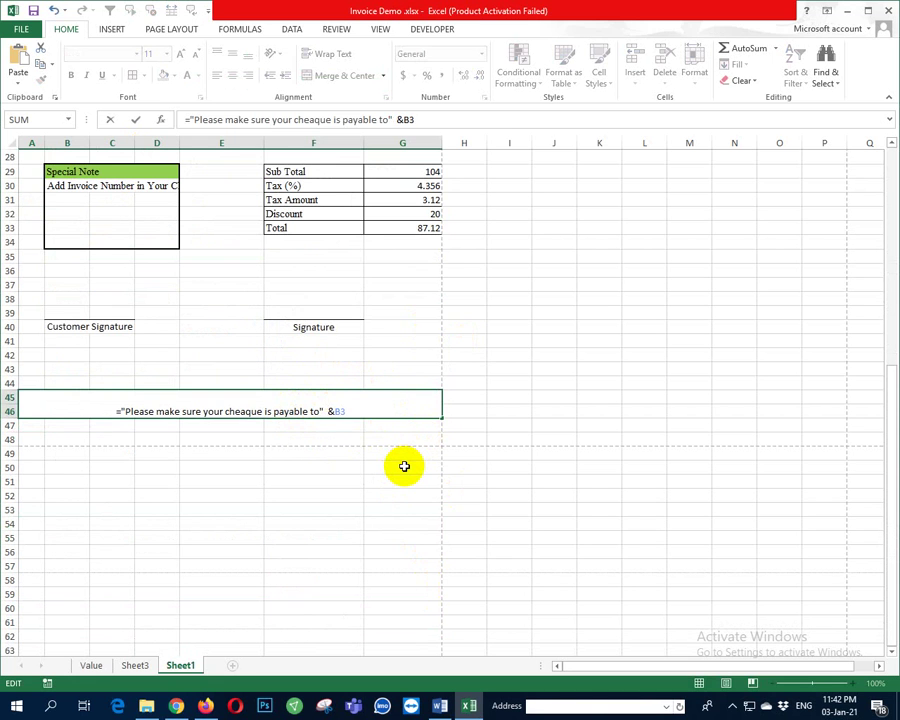
double_click(307, 411)
click(337, 411)
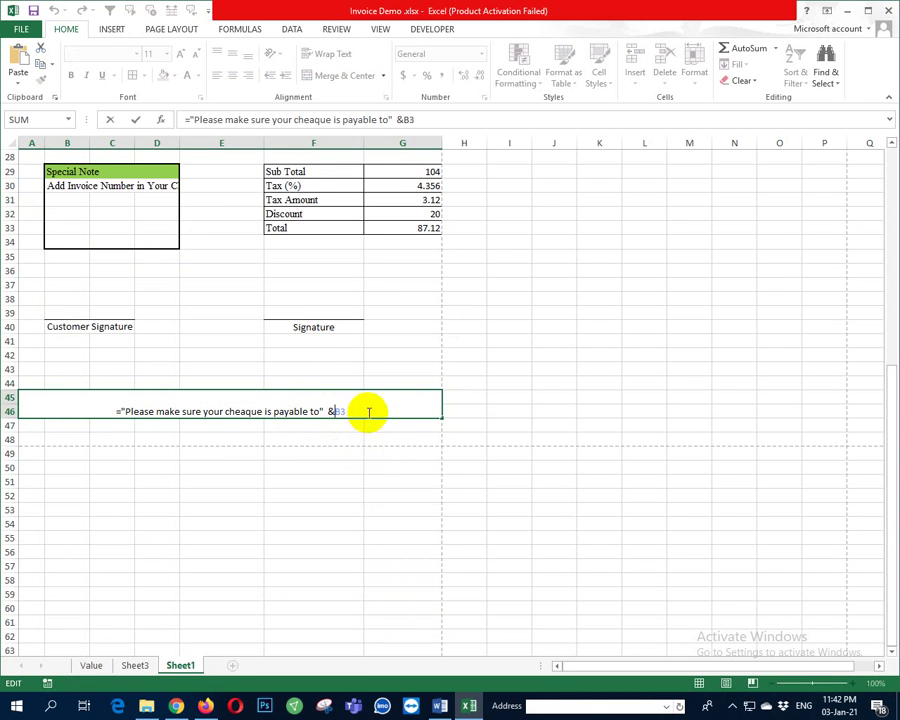
click(368, 487)
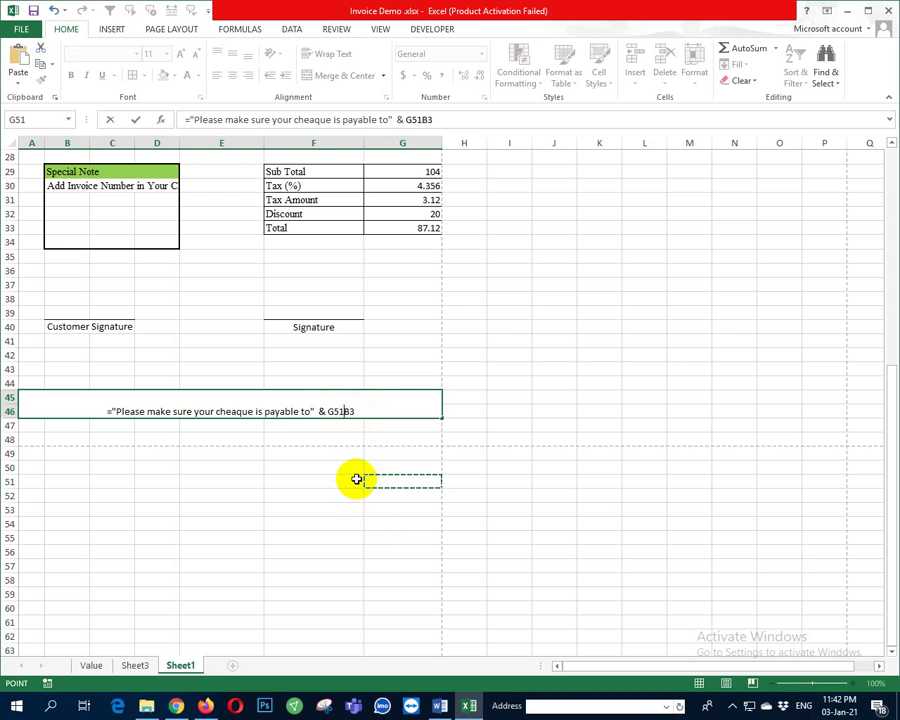
key(BackSpace)
key(BackSpace)
key(BackSpace)
key(Return)
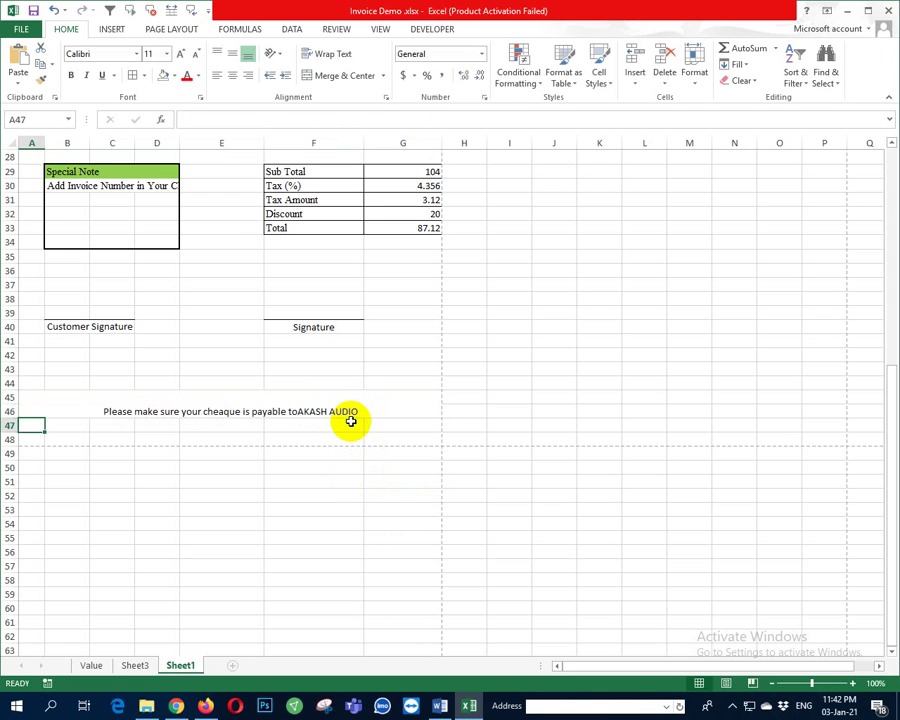
double_click(313, 413)
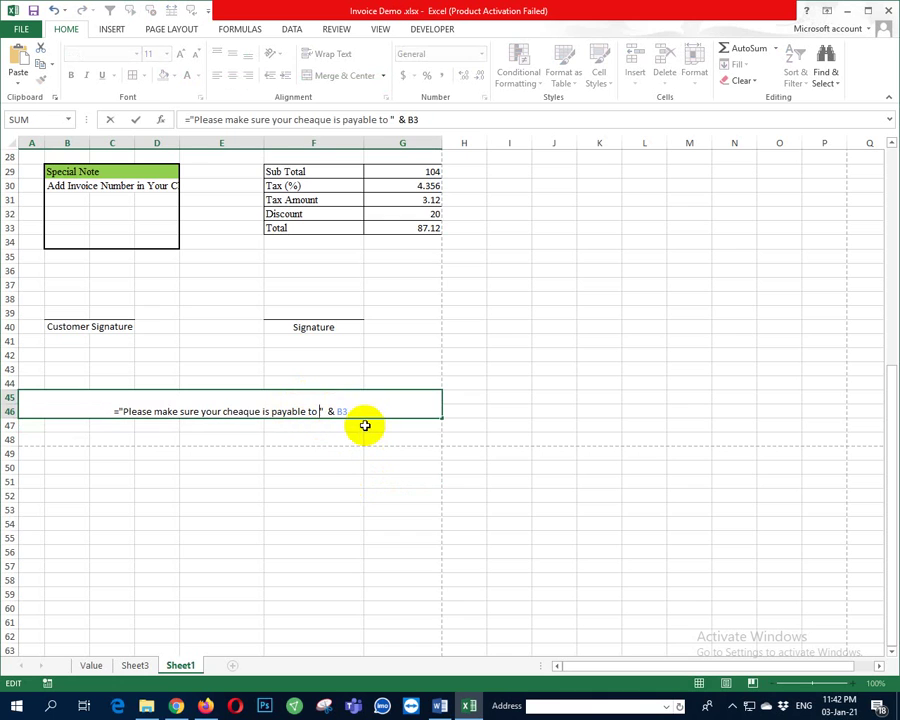
key(Return)
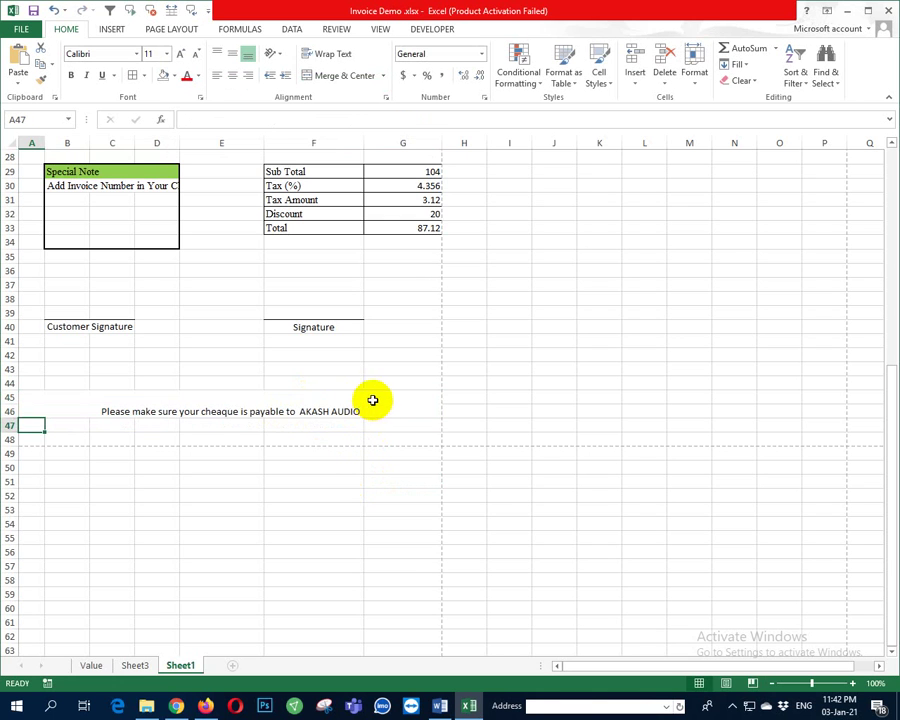
click(355, 412)
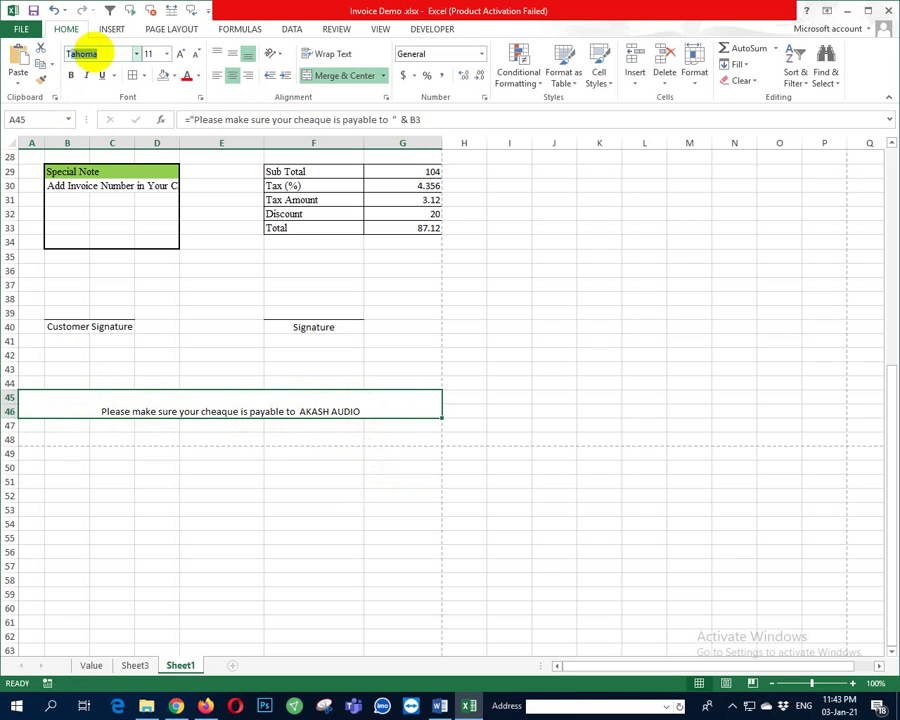
text(imes New R)
key(Return)
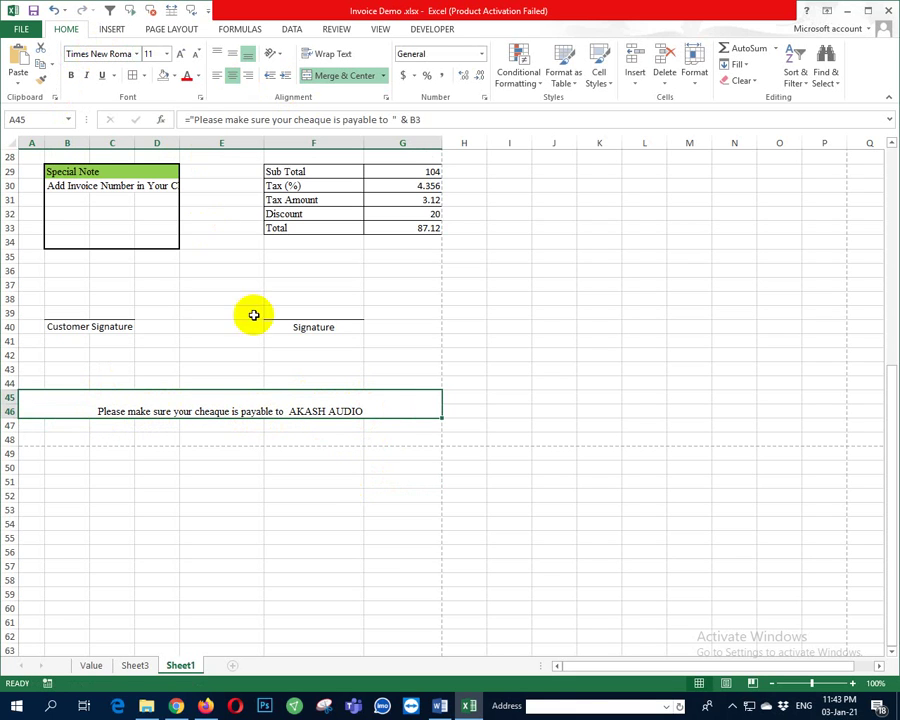
Middle-align the merged A45 footer note and check it in print preview
click(232, 54)
click(624, 329)
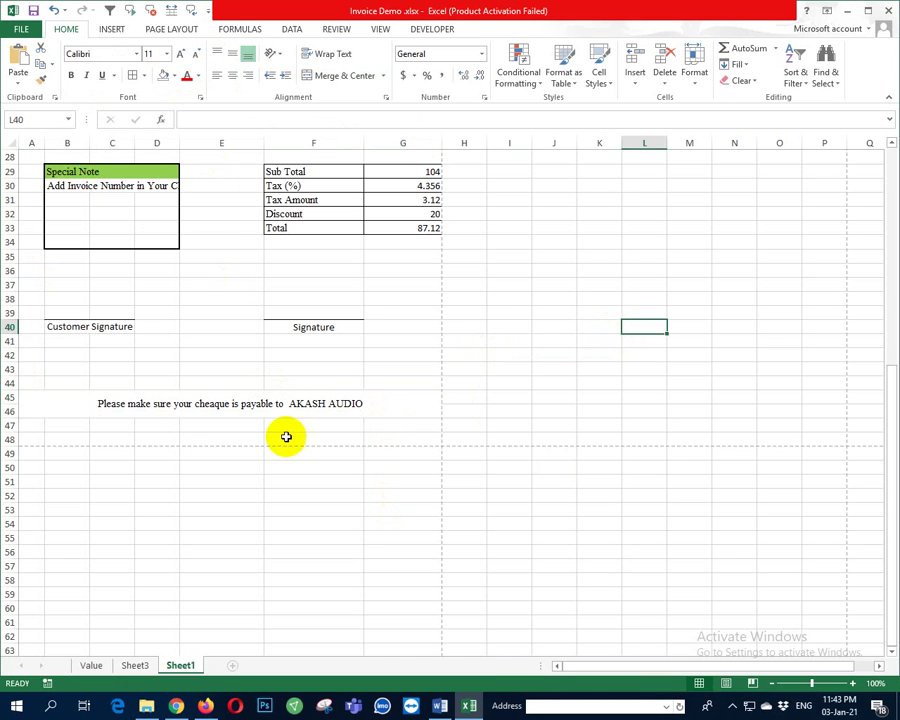
click(337, 398)
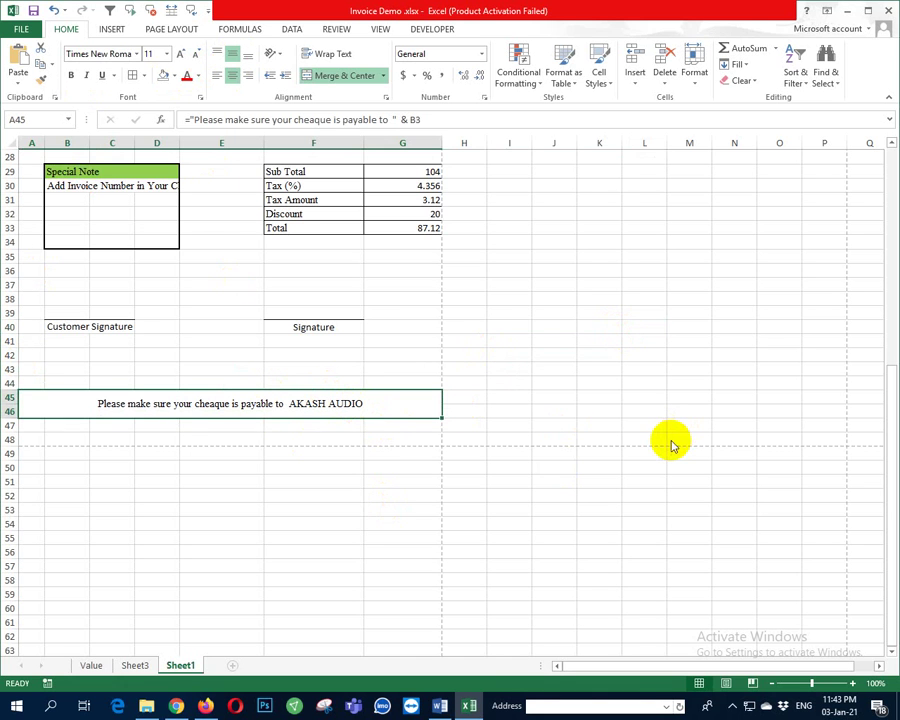
key(ctrl+p)
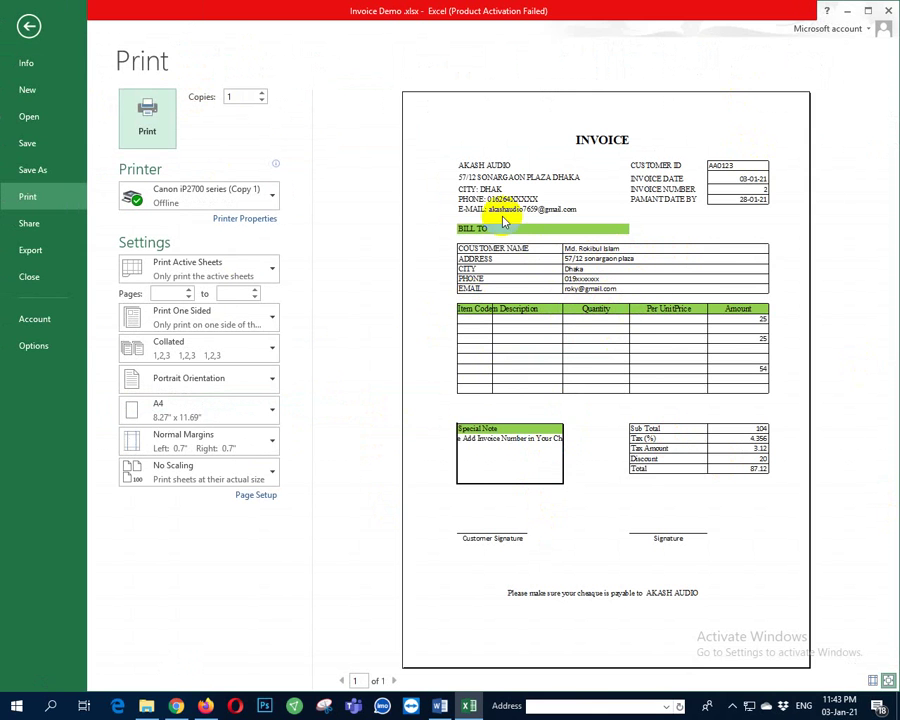
click(22, 27)
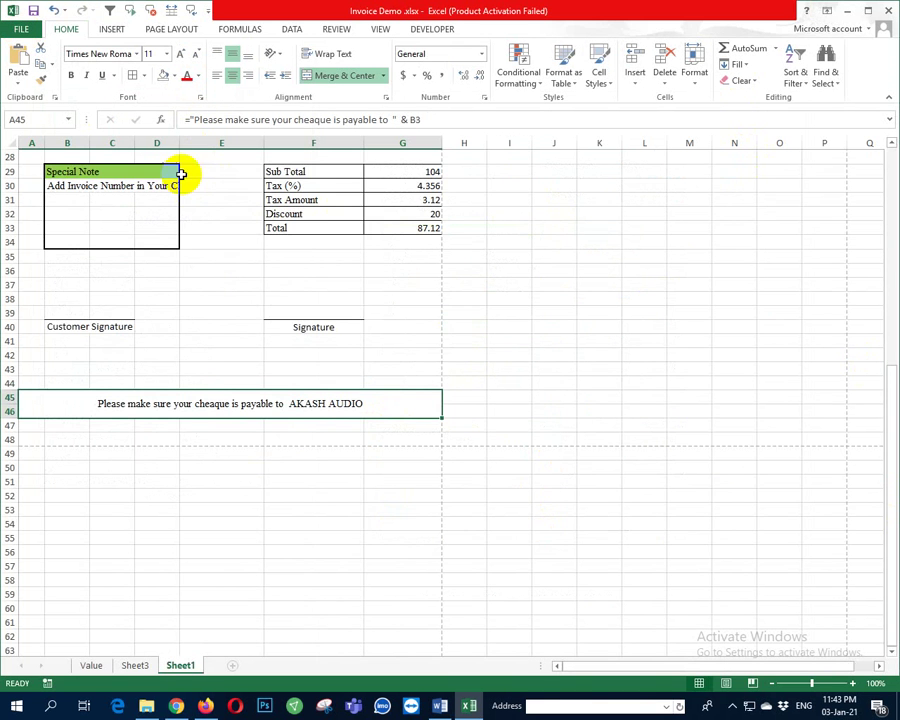
scroll(270, 374, up, 6)
scroll(135, 348, up, 3)
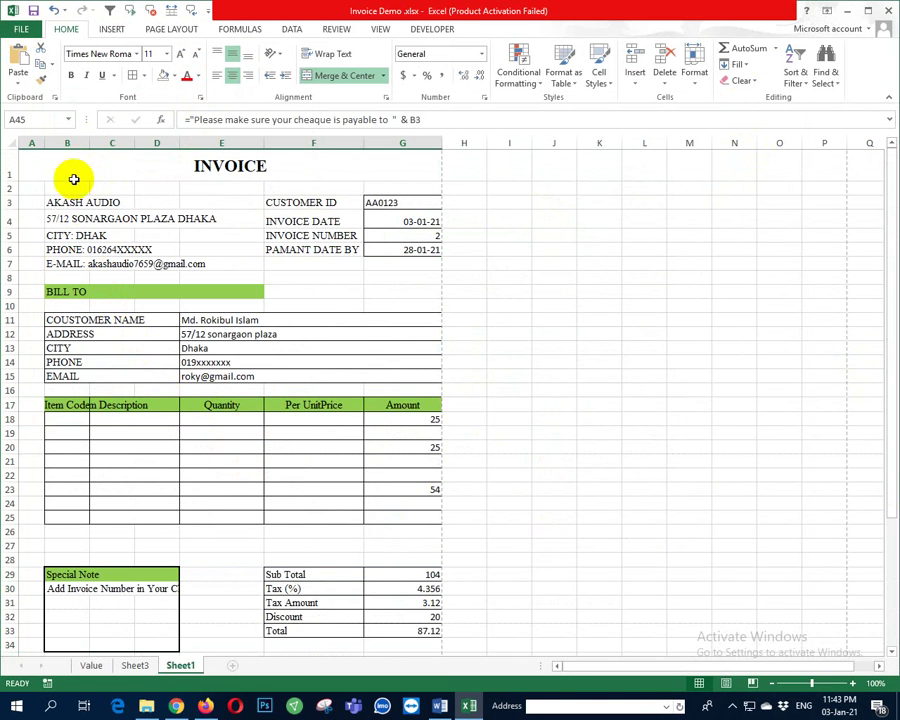
Insert the akash audio.png logo picture into Sheet1
click(108, 29)
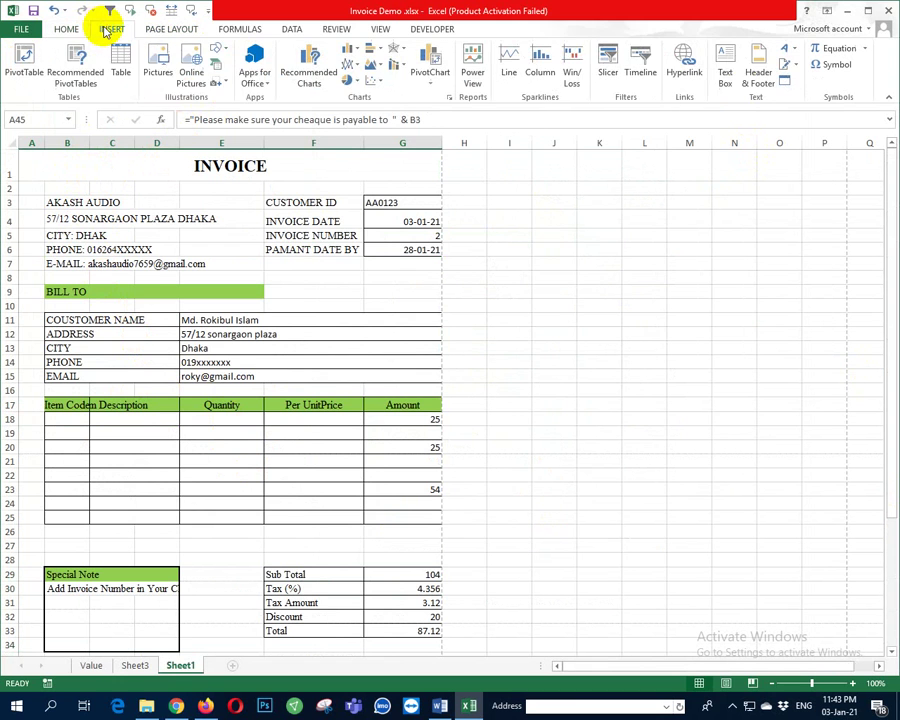
click(152, 66)
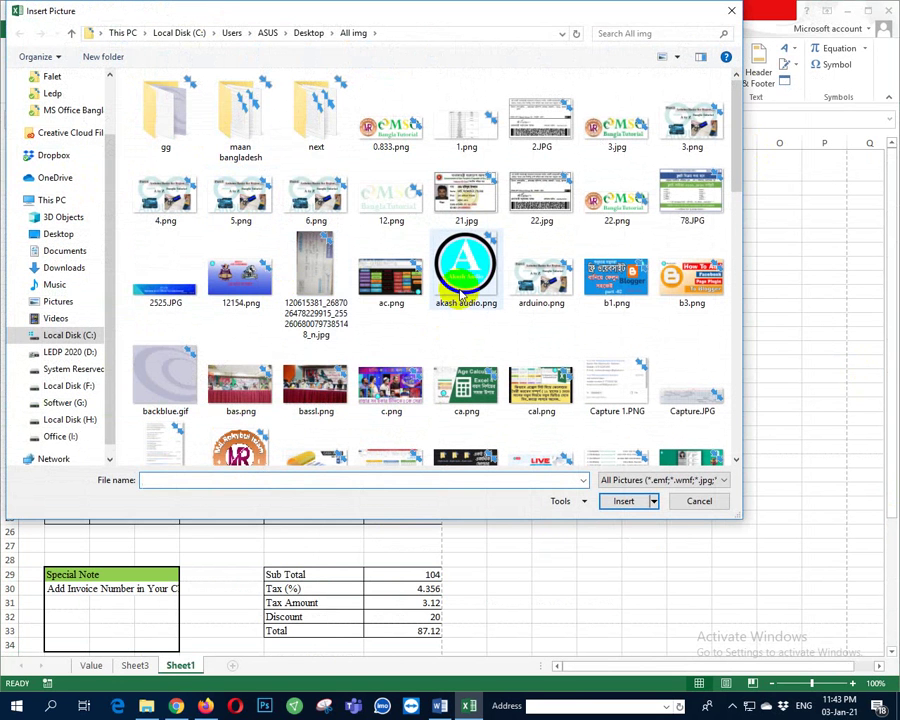
click(463, 290)
click(620, 501)
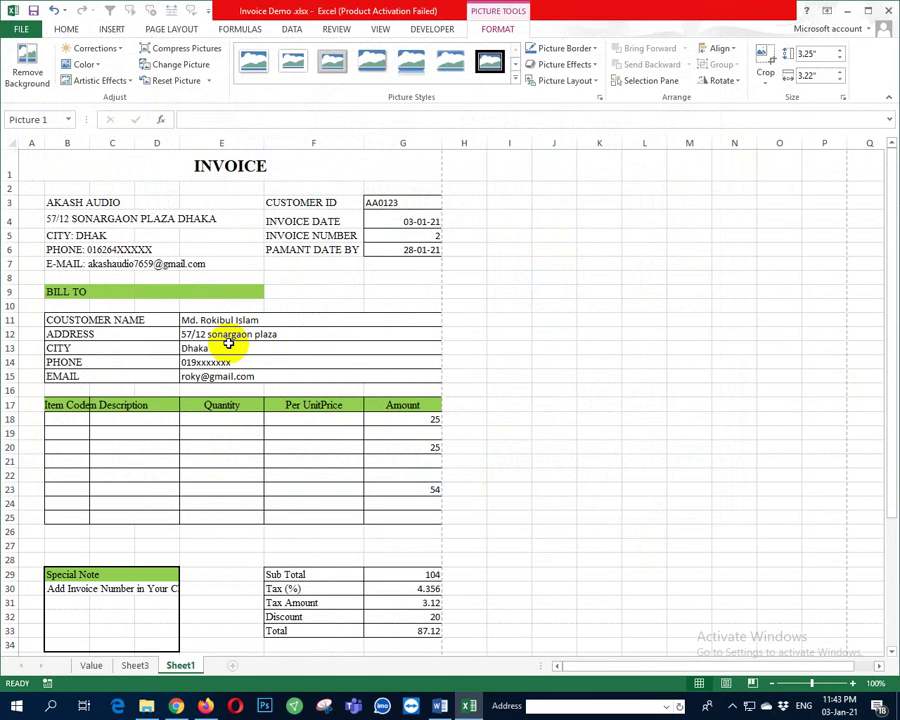
Move the logo beside the INVOICE title, shrink it to badge size, and preview printing
scroll(510, 441, down, 4)
scroll(510, 441, down, 4)
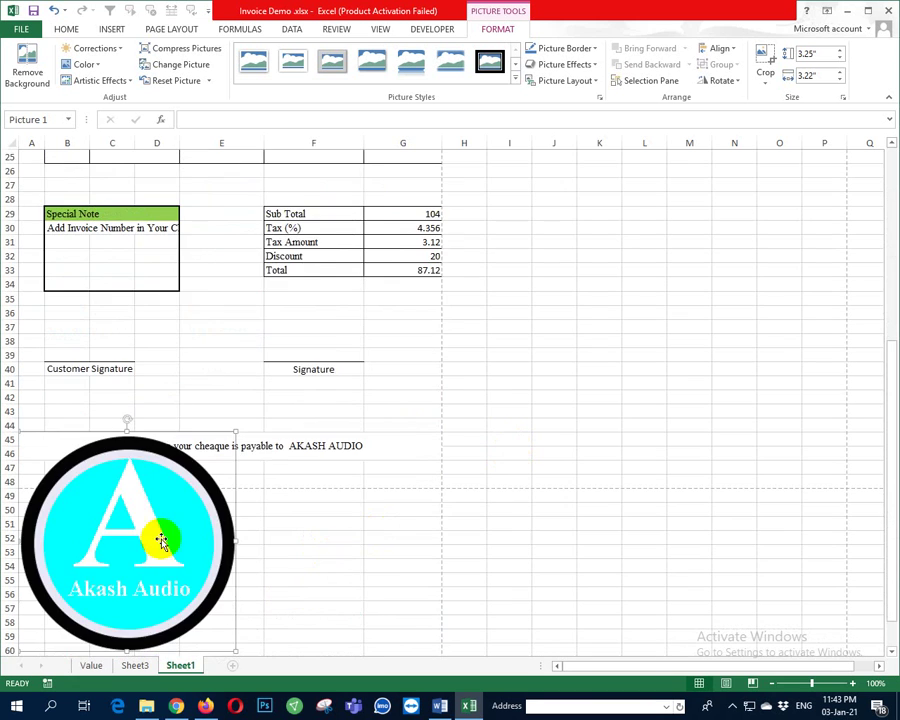
drag(161, 541, 251, 460)
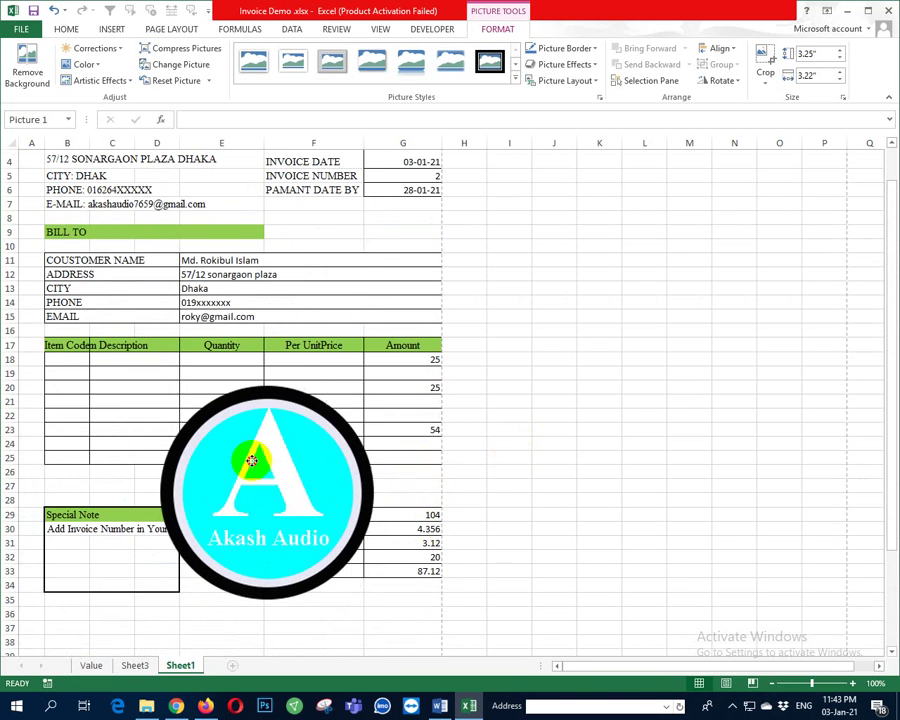
drag(251, 460, 185, 262)
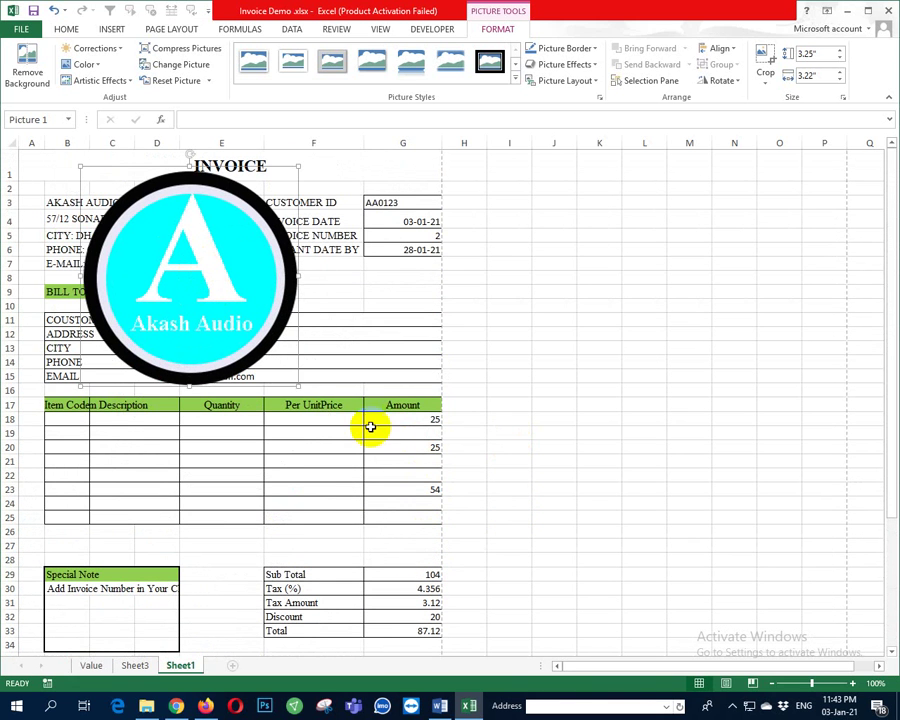
drag(296, 384, 124, 166)
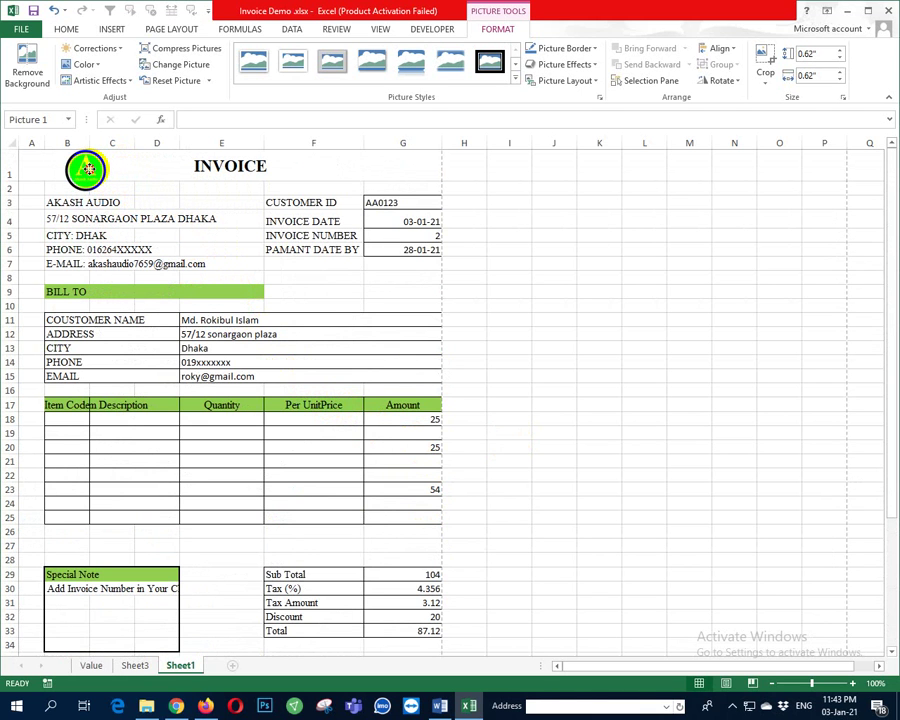
click(624, 338)
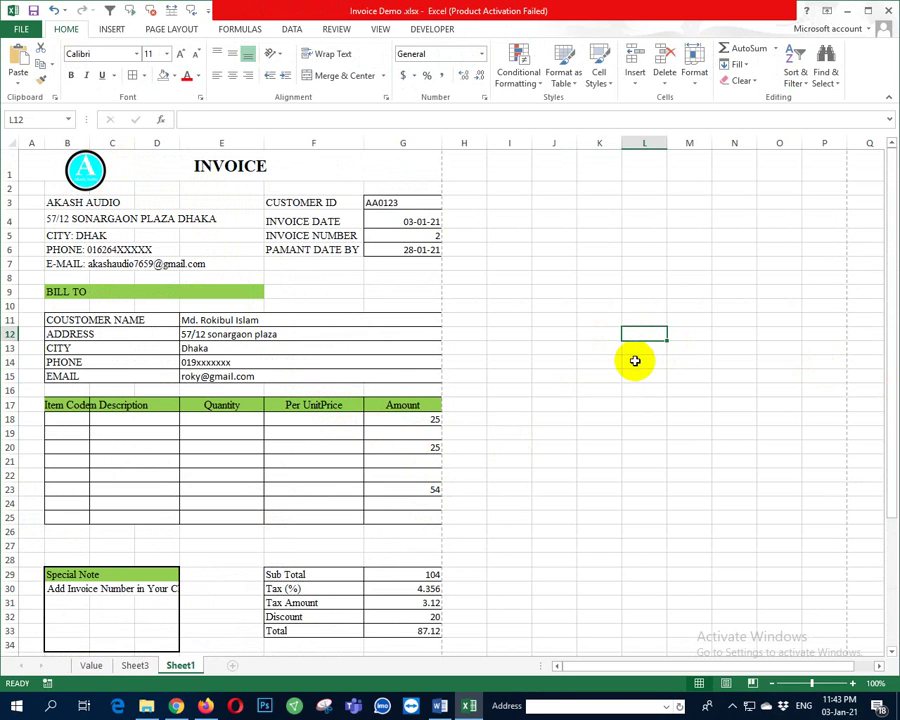
key(ctrl+p)
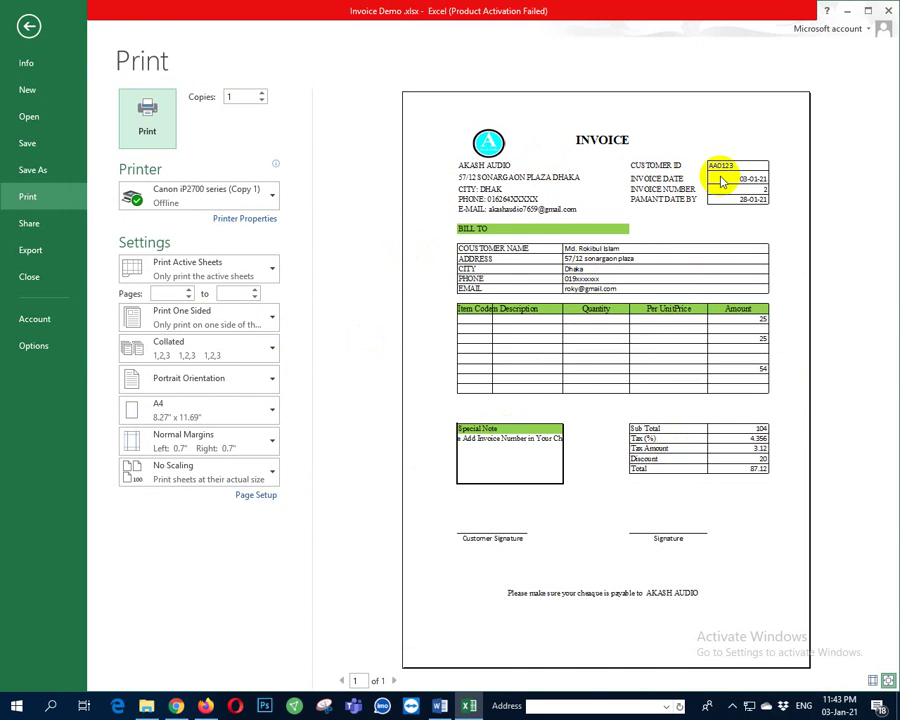
Replace the old logo with the logo.png picture
click(28, 25)
click(92, 162)
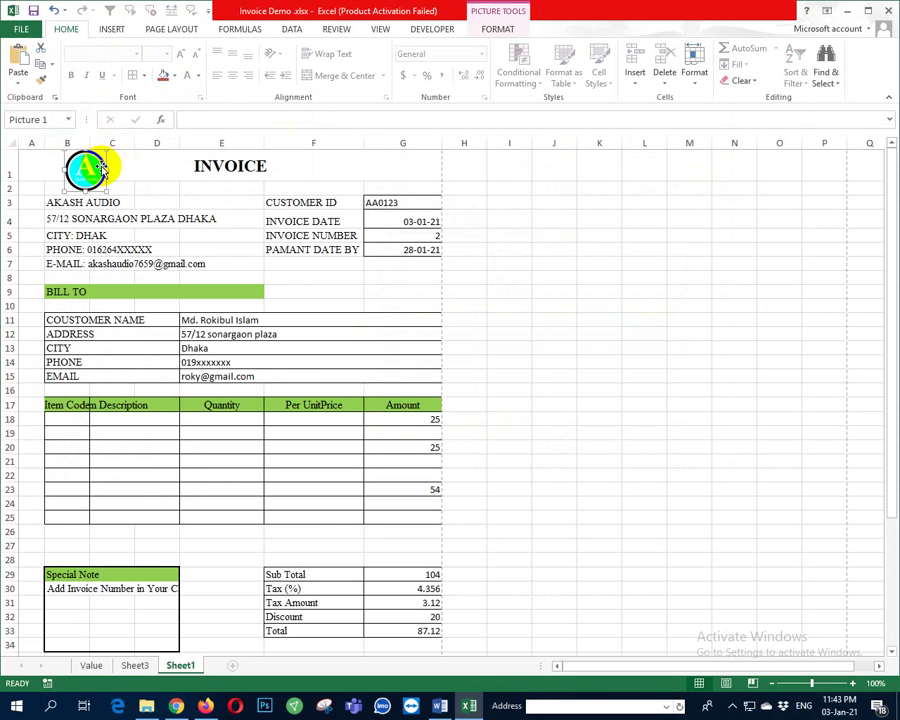
key(Delete)
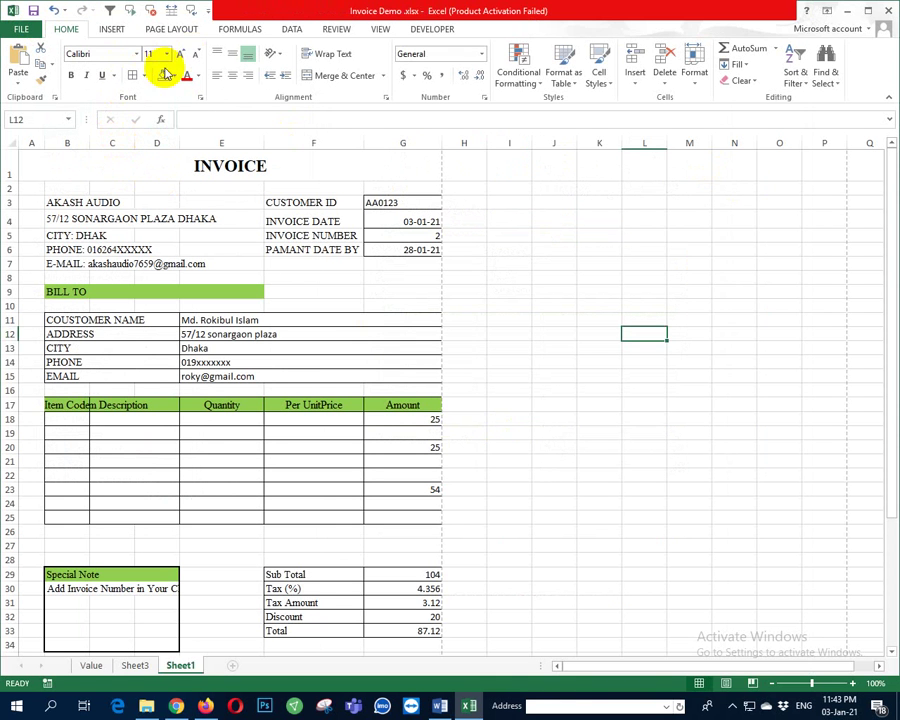
click(120, 29)
click(152, 62)
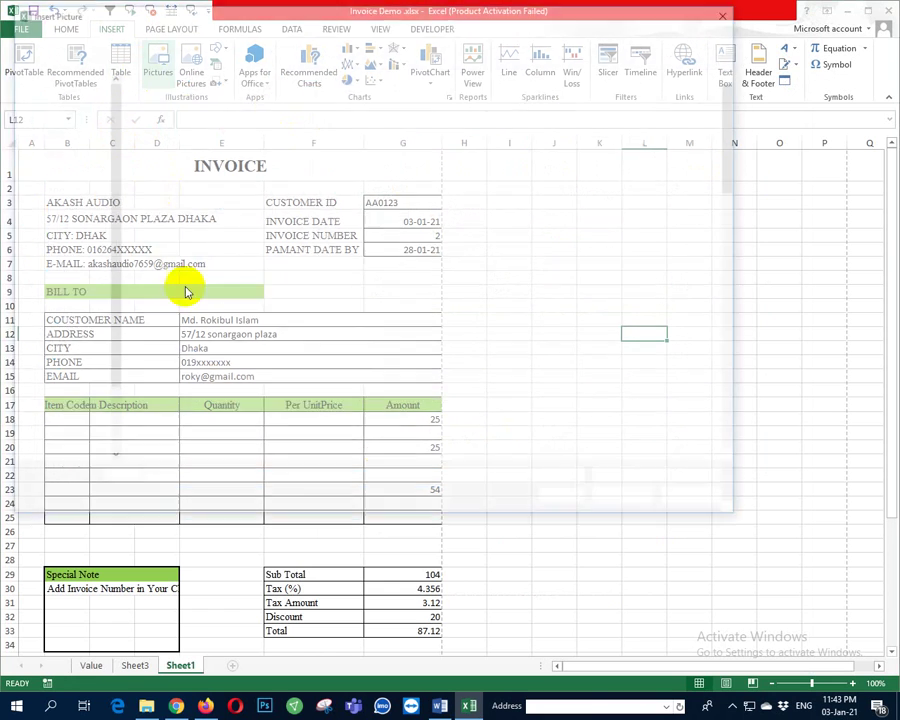
scroll(494, 335, down, 3)
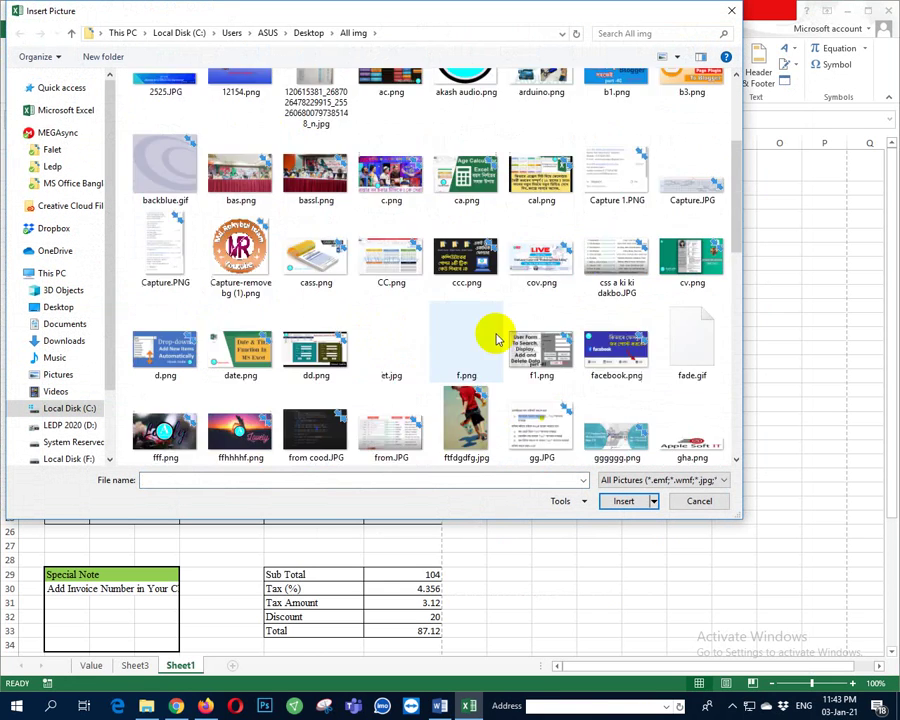
scroll(205, 373, down, 5)
scroll(203, 365, down, 3)
scroll(215, 320, up, 3)
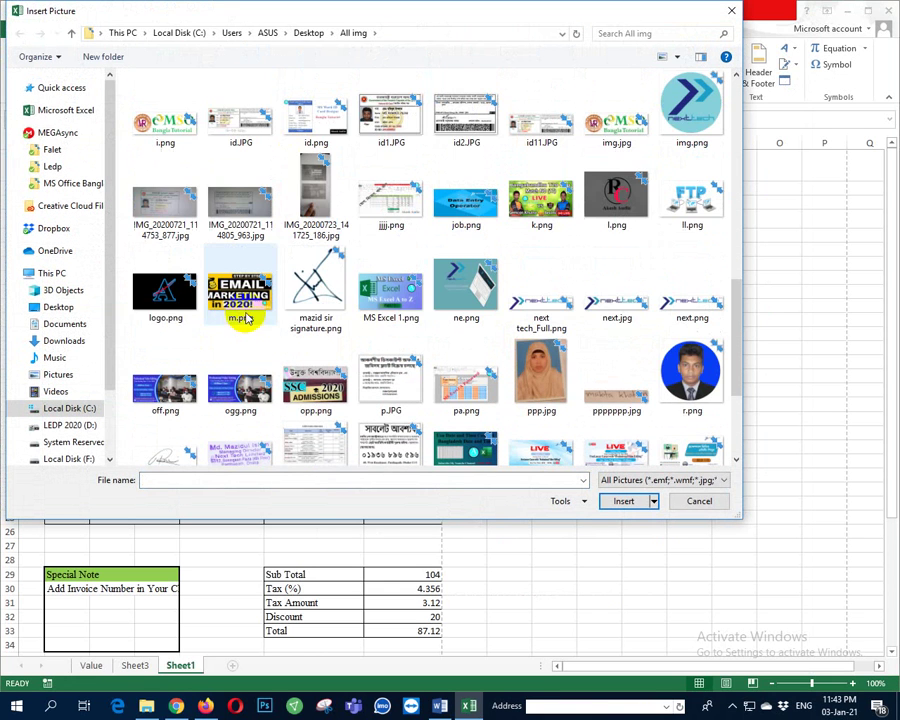
click(145, 300)
click(623, 501)
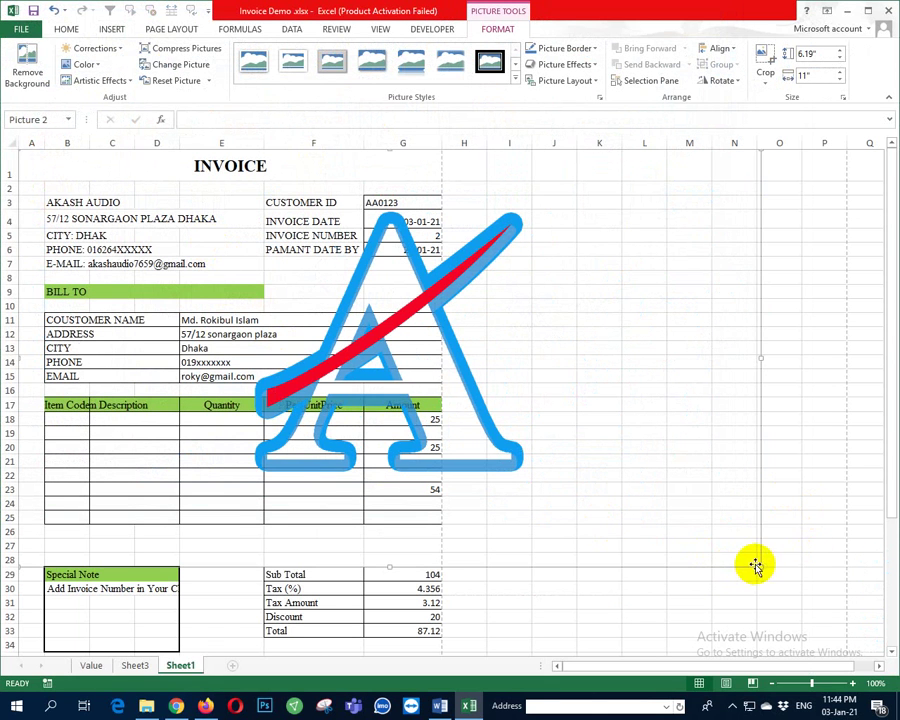
Shrink logo.png beside the INVOICE title and check the print preview
drag(760, 567, 116, 183)
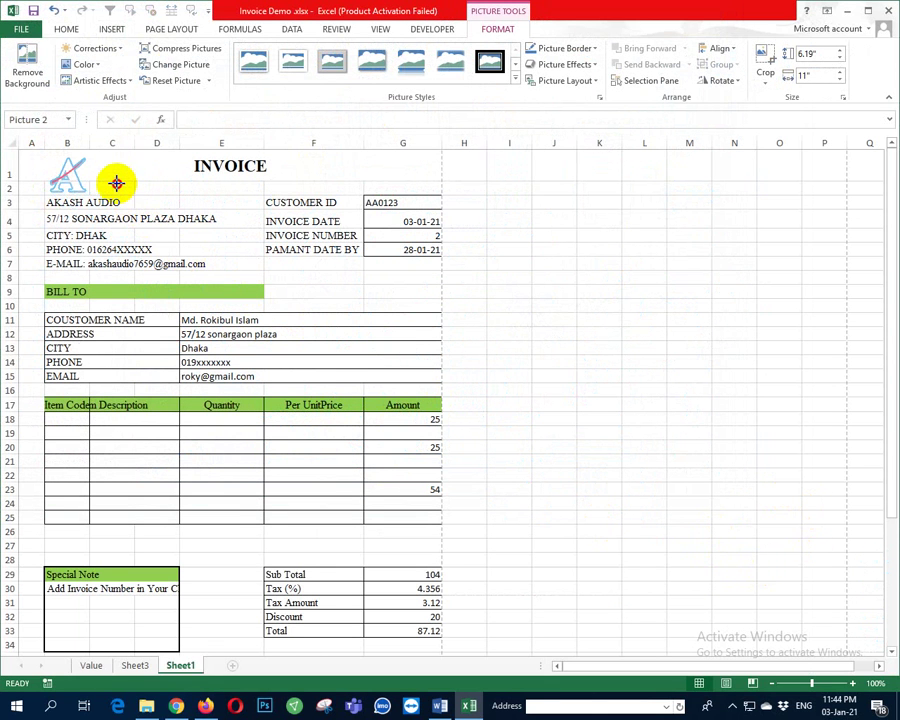
mouse_move(103, 173)
mouse_down()
mouse_move(82, 170)
mouse_move(113, 192)
mouse_move(120, 180)
mouse_up()
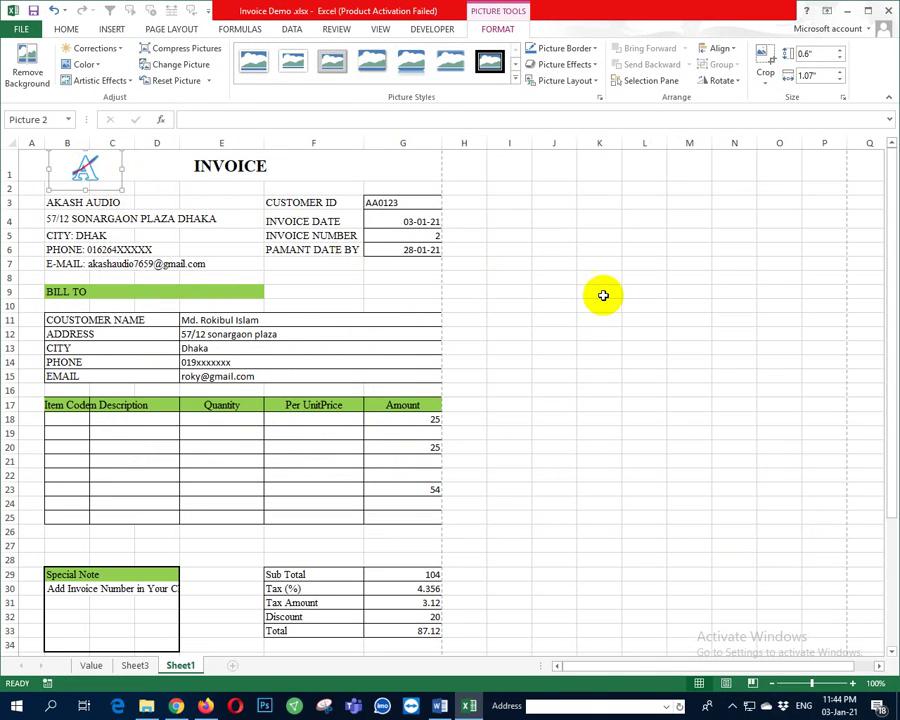
click(599, 292)
key(ctrl+p)
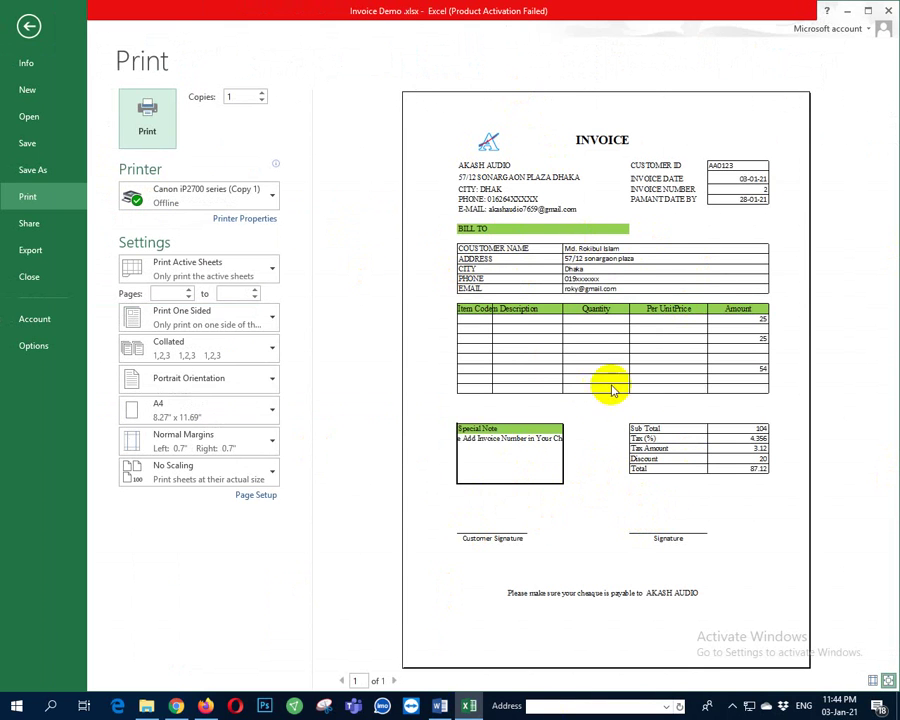
click(29, 25)
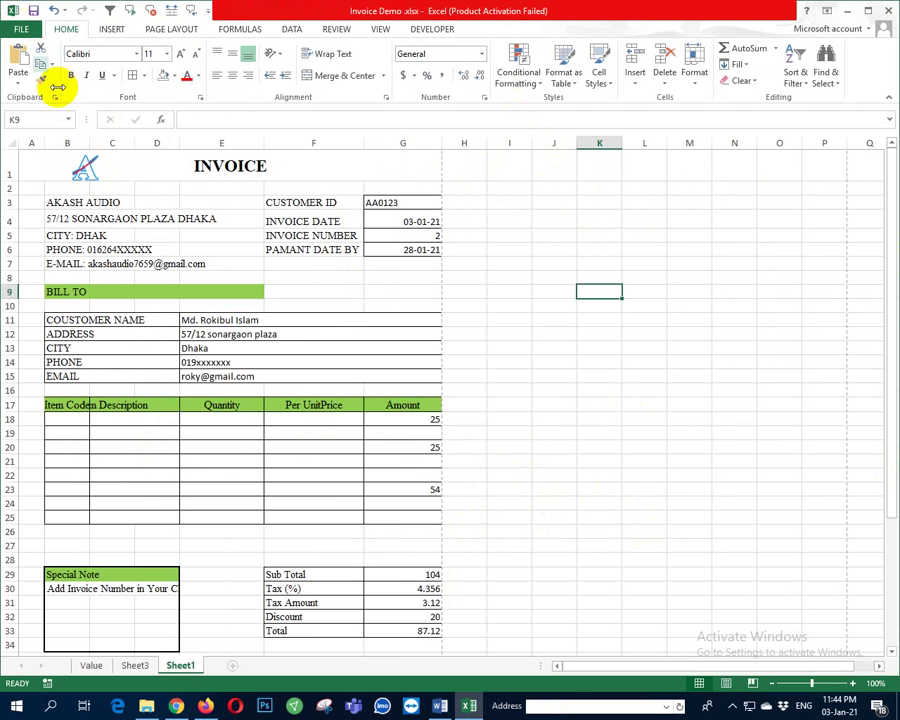
Select B18, then switch to the Sheet3 invoice template
scroll(594, 402, down, 3)
scroll(594, 402, up, 3)
scroll(594, 402, down, 1)
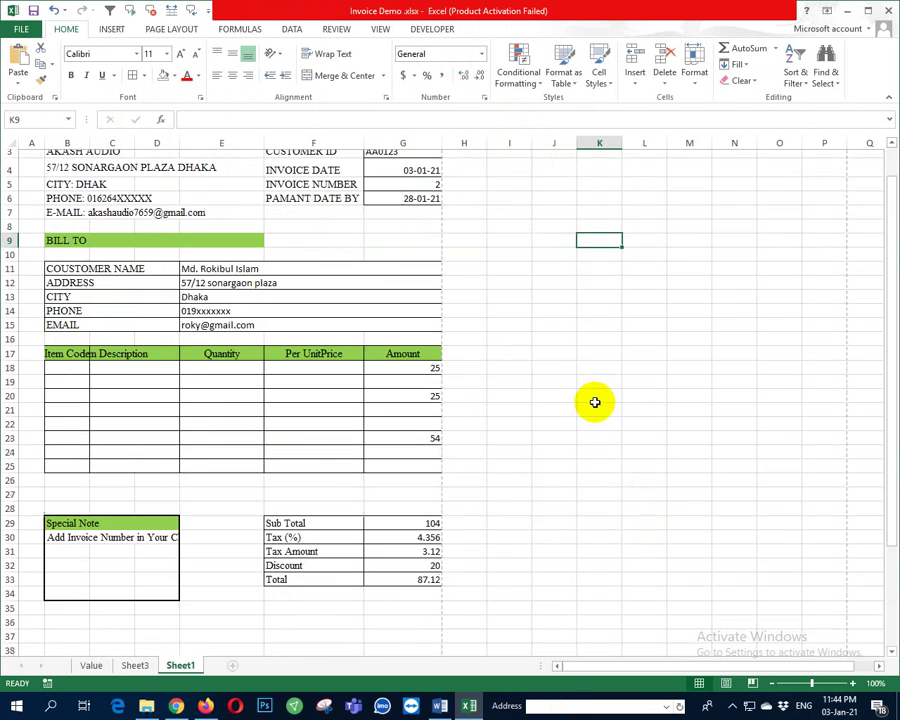
scroll(594, 402, down, 1)
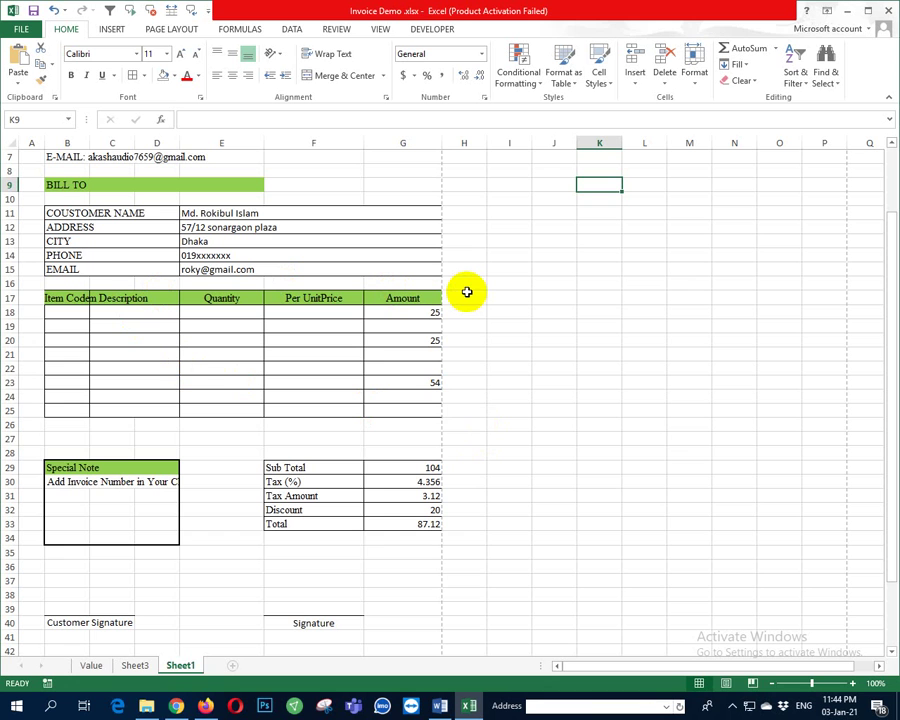
click(62, 315)
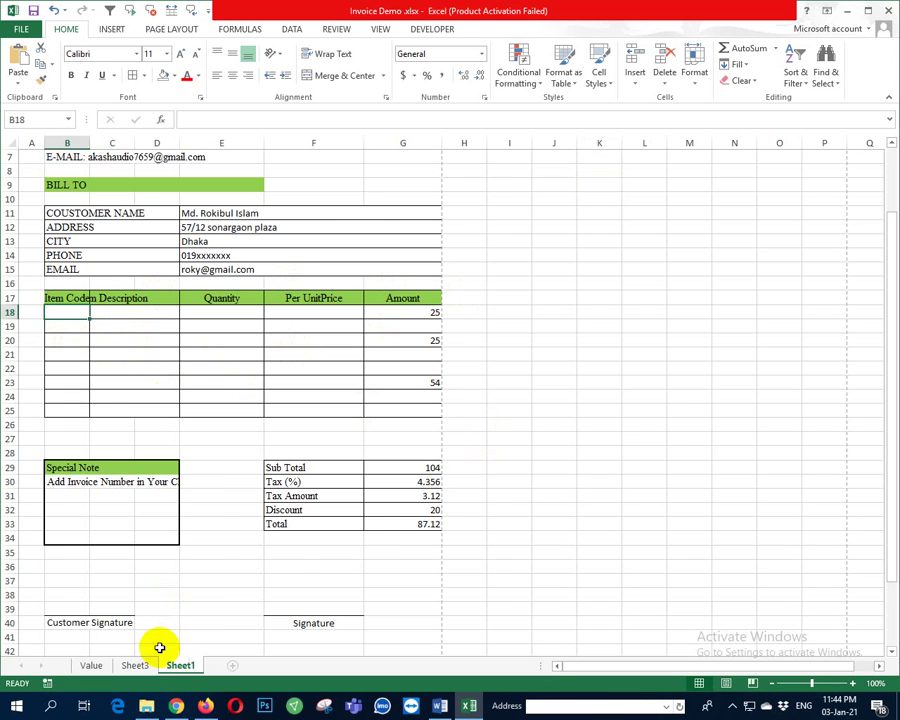
click(142, 660)
scroll(270, 305, up, 6)
Pick Tube 10W in C19 and check the item code, unit price and total formulas
scroll(240, 360, up, 4)
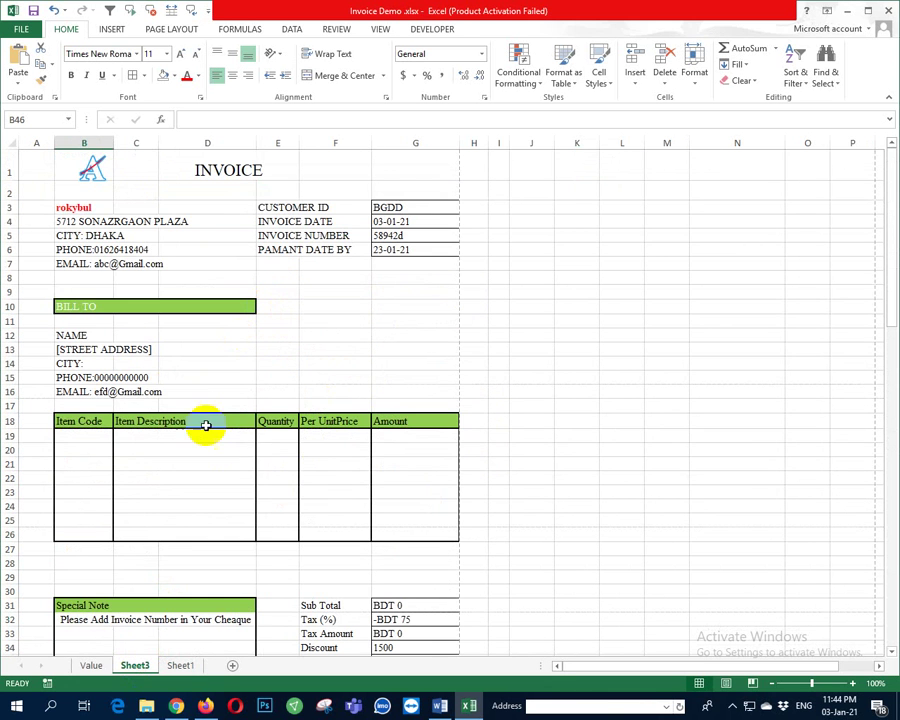
click(245, 449)
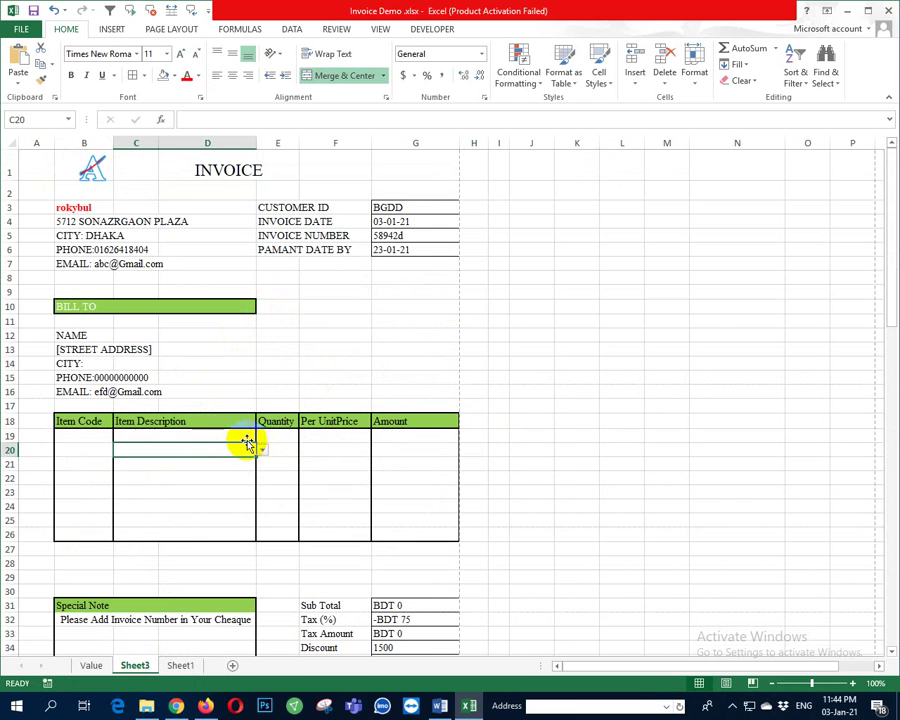
click(241, 438)
click(262, 437)
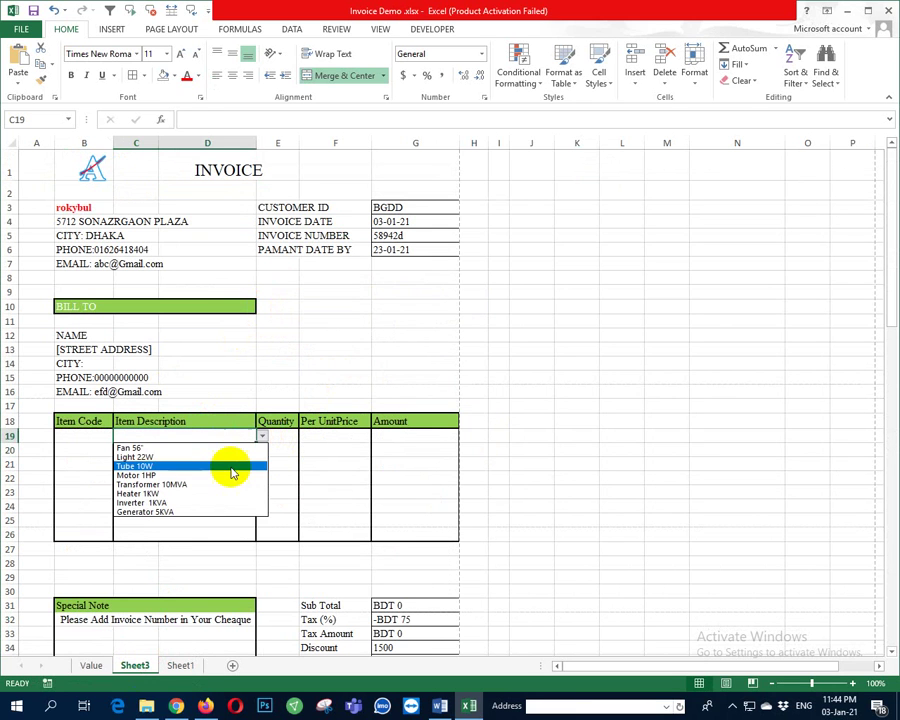
click(200, 468)
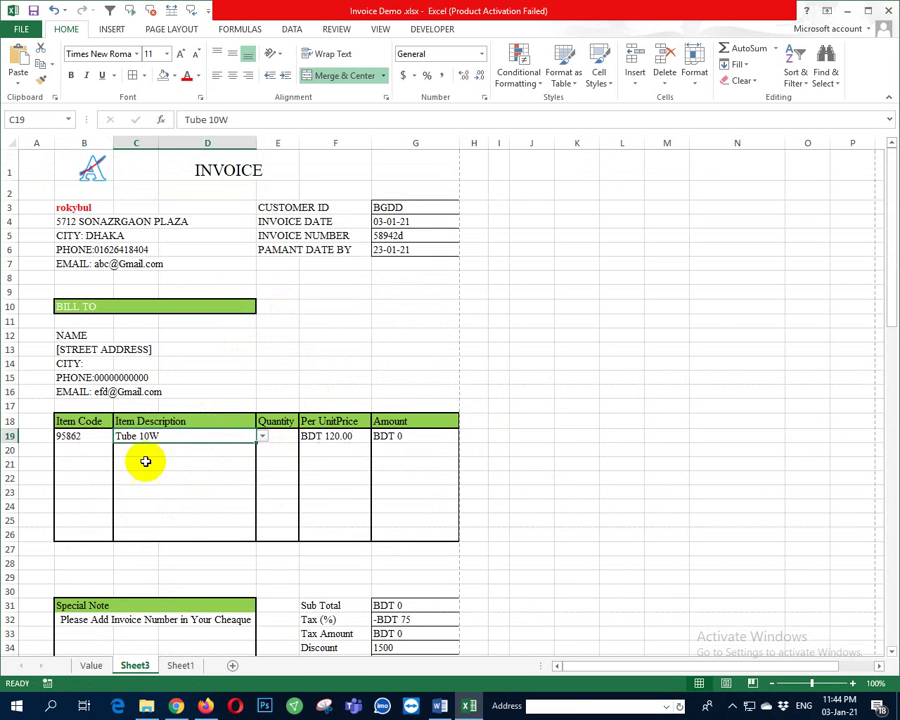
click(68, 436)
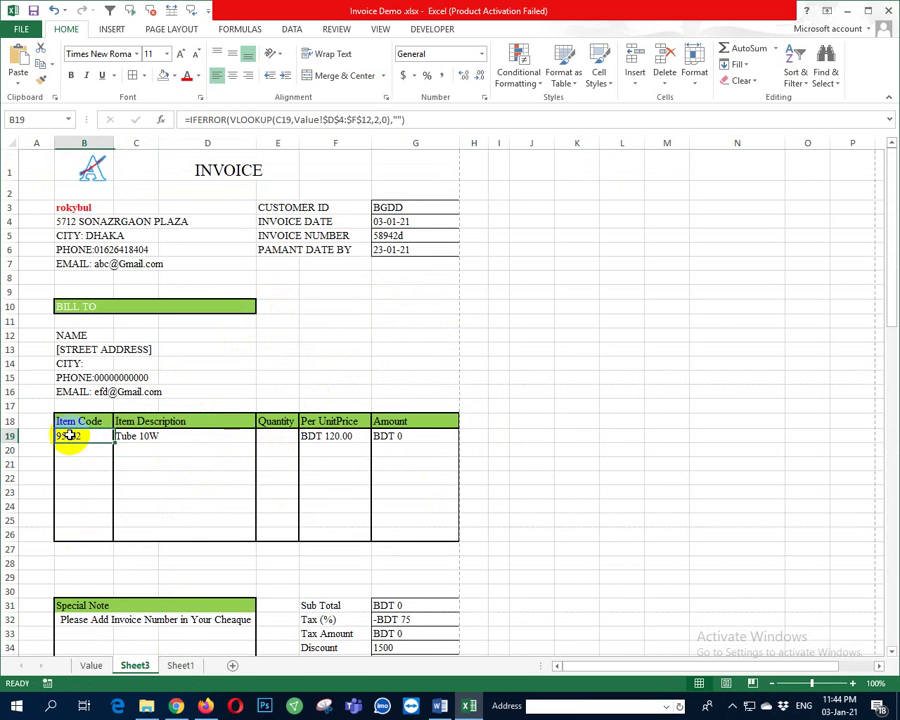
click(327, 437)
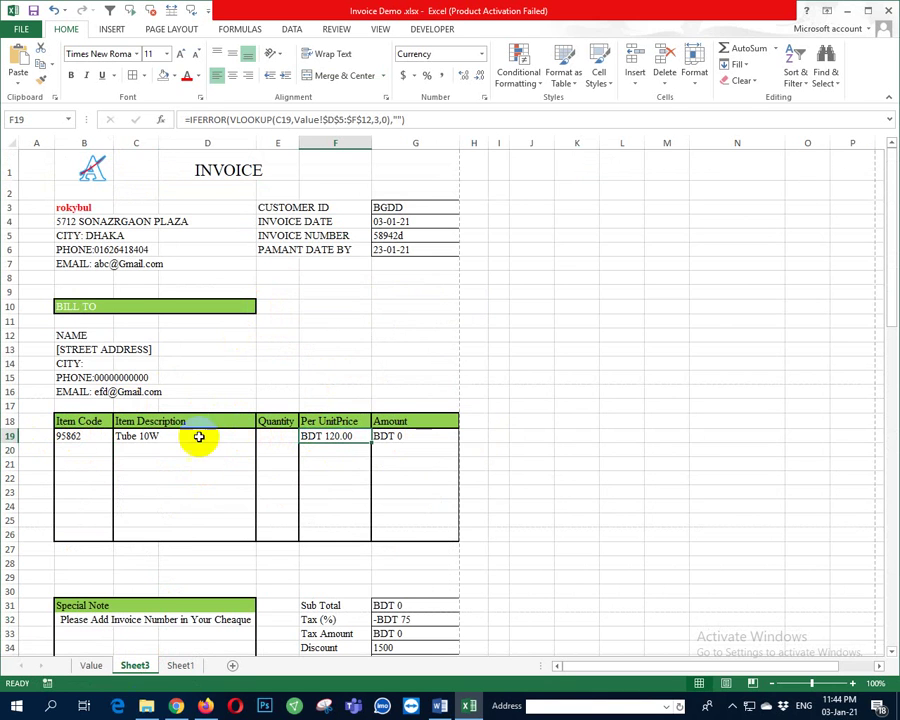
scroll(457, 492, down, 2)
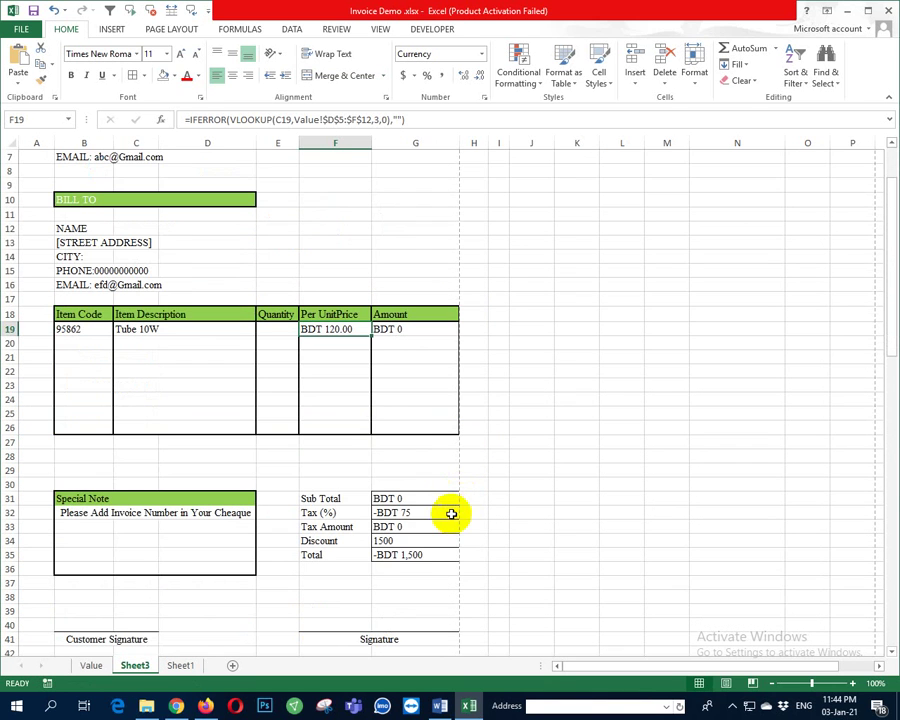
click(416, 552)
Pick Transformer 10MVA in C20 and Heater 1KW in C21 from the dropdowns
click(181, 341)
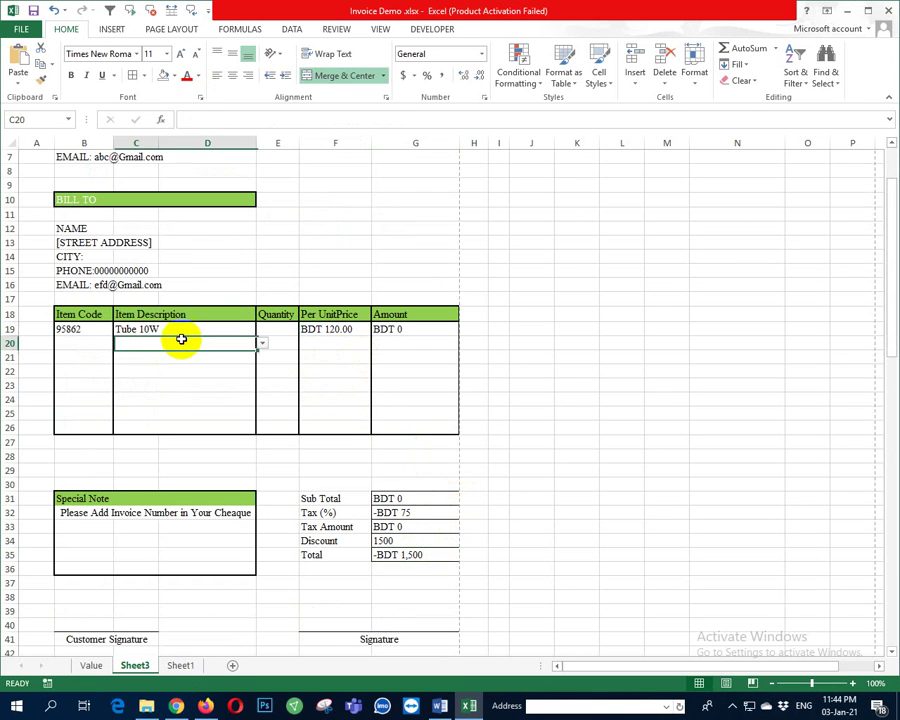
click(261, 343)
click(188, 395)
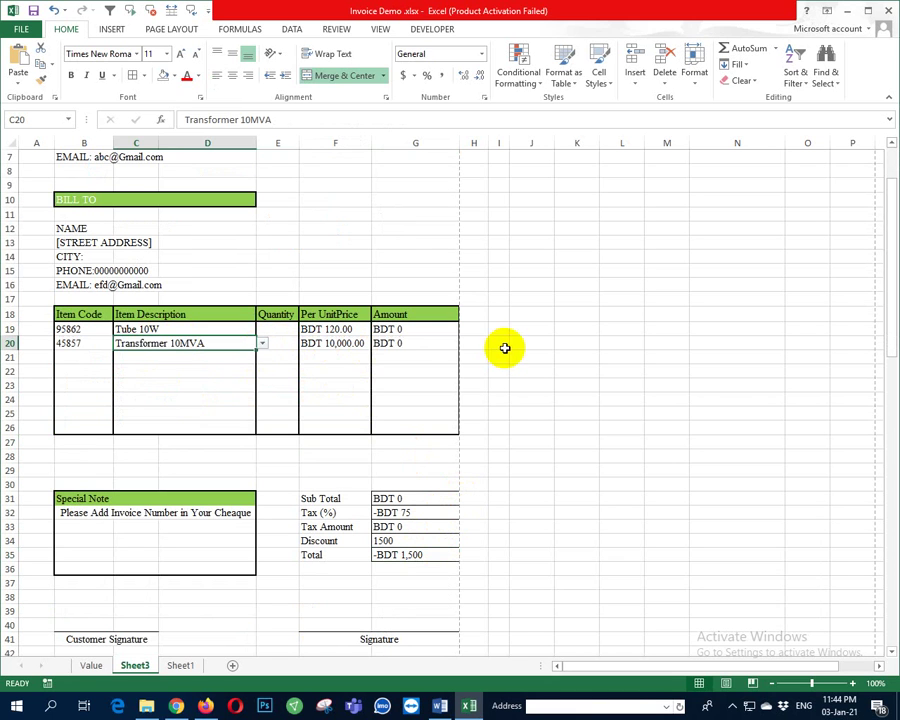
click(394, 356)
click(171, 357)
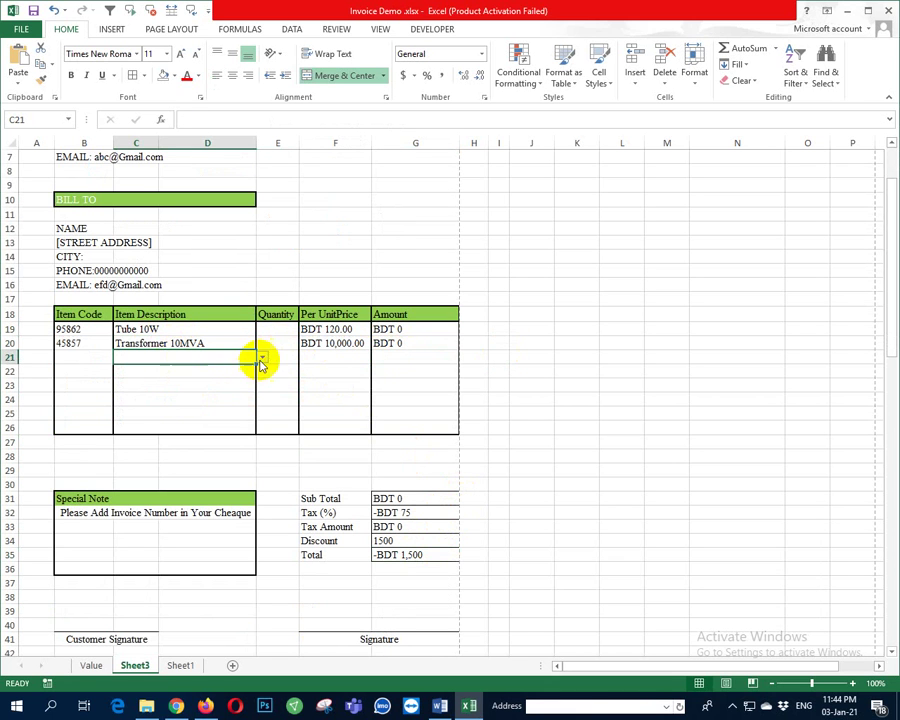
click(261, 357)
click(189, 416)
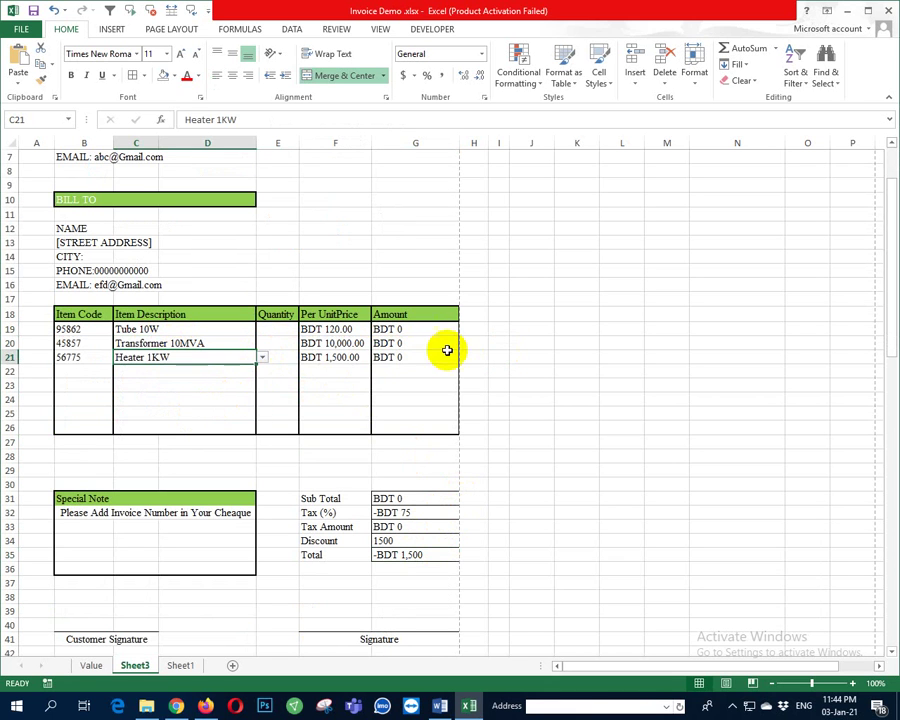
click(436, 325)
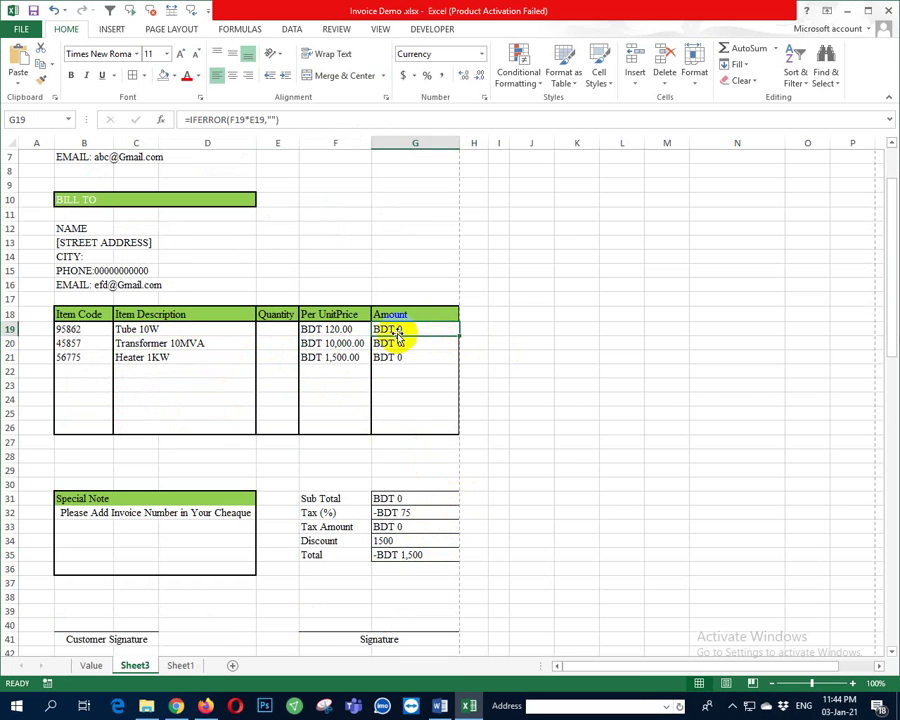
Pick Tube 10W for row 23 in C23, then go back to Sheet1
click(187, 386)
click(261, 387)
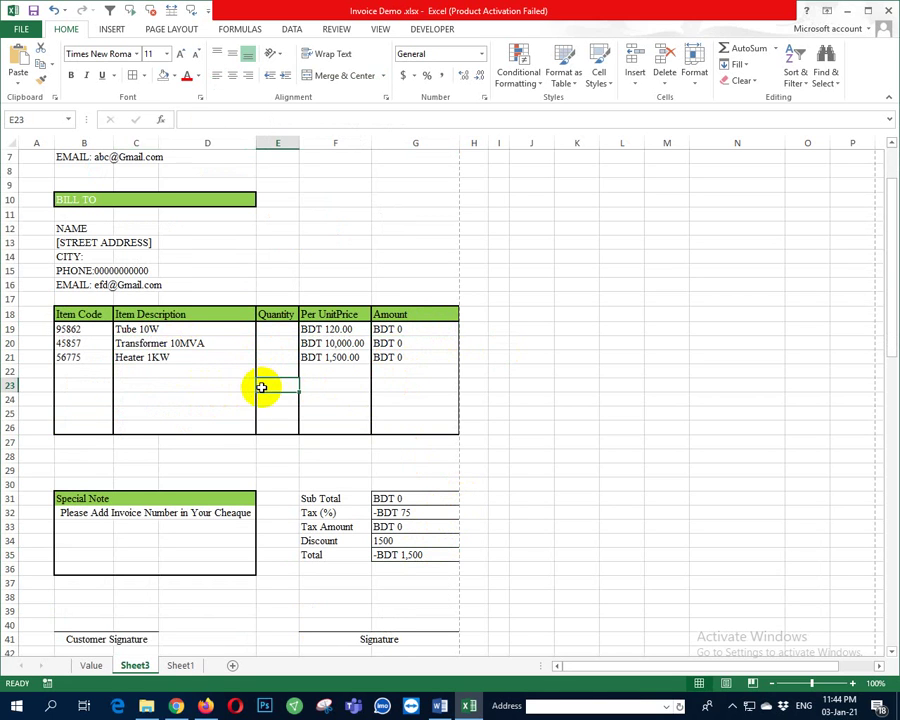
click(245, 386)
click(261, 386)
click(211, 414)
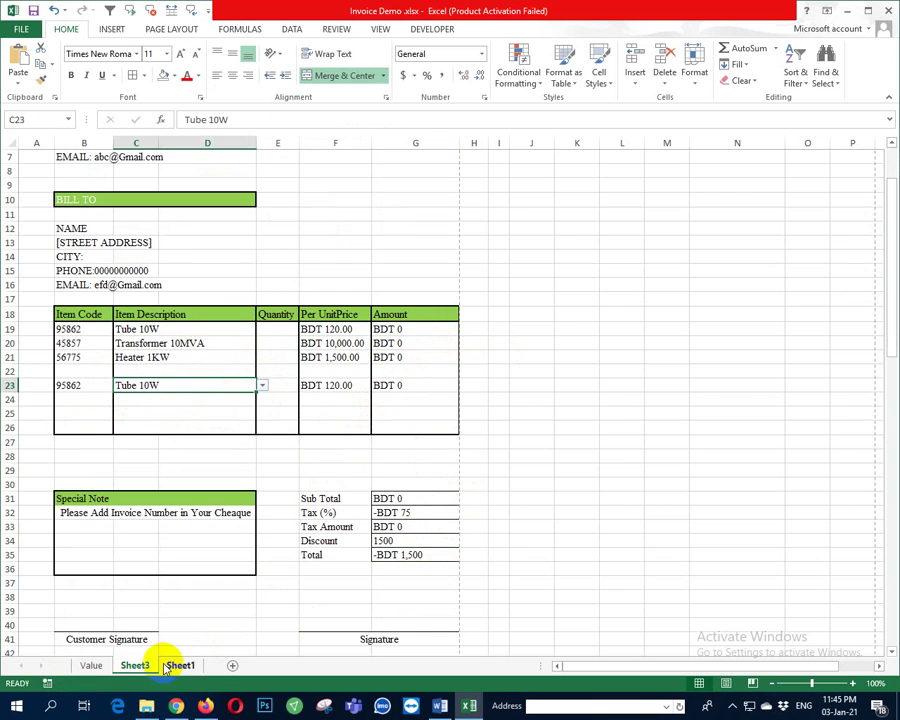
click(167, 667)
scroll(325, 230, up, 2)
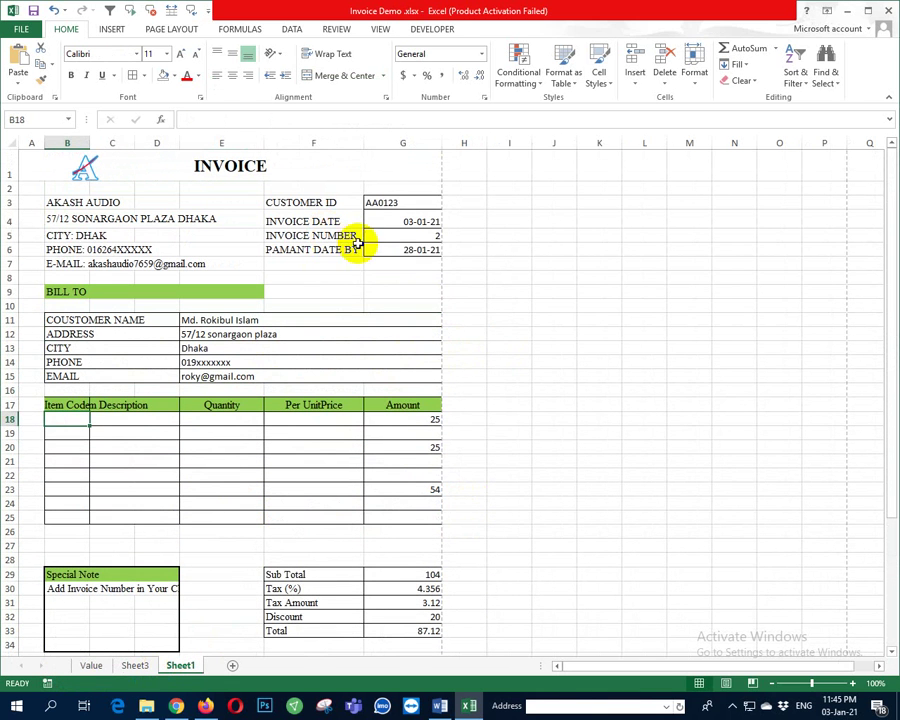